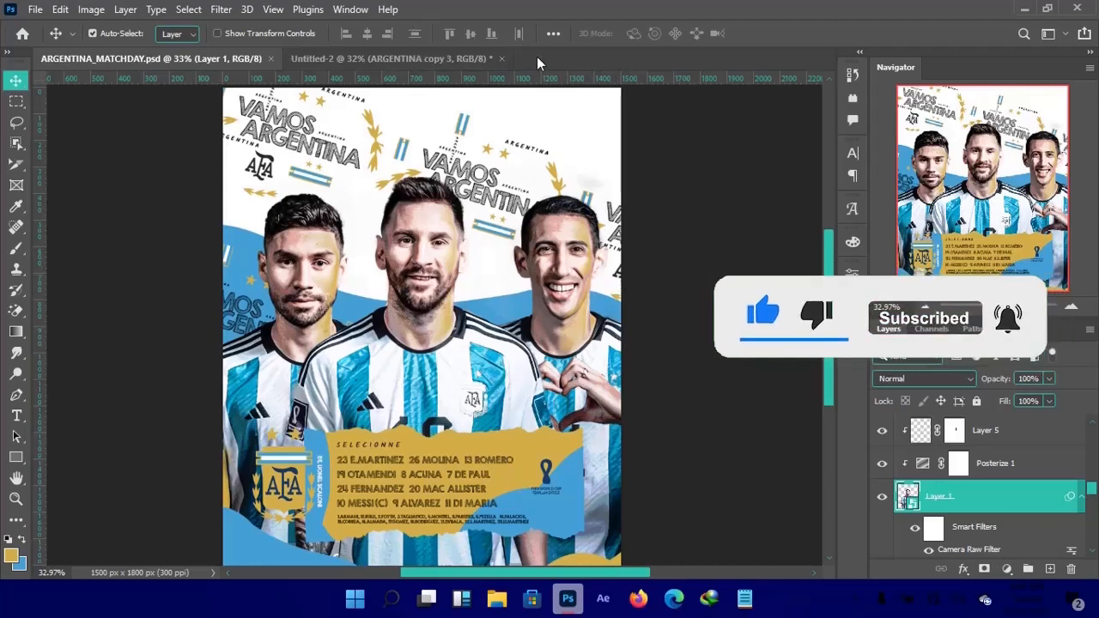
Start a new document with its size set in inches, 5 wide by 6 high.
{"action": "key", "text": "ctrl"}
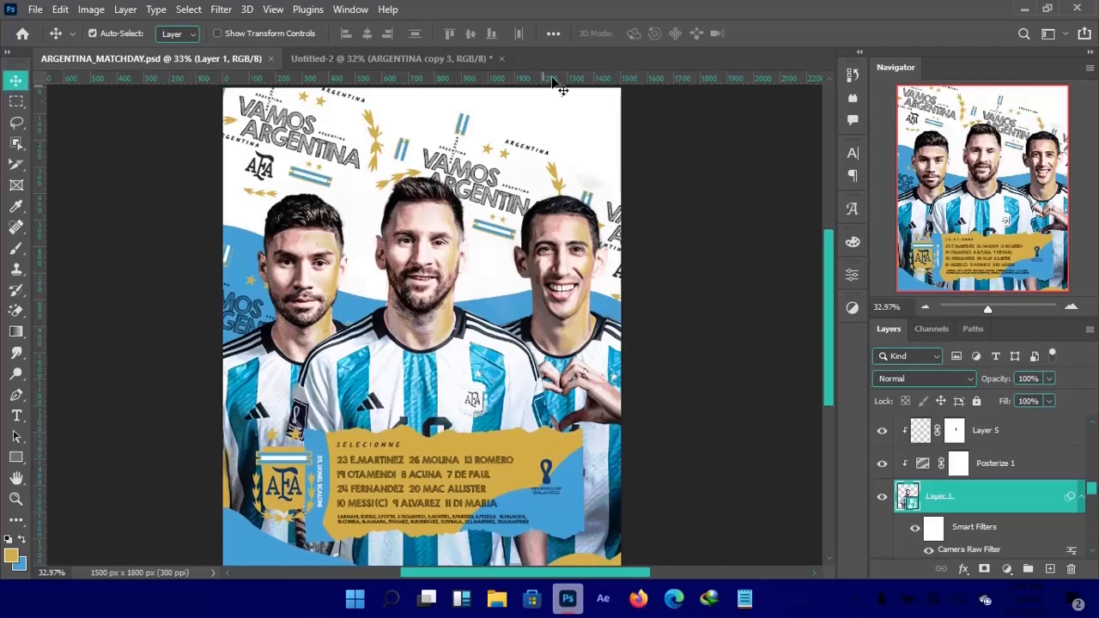
{"action": "left_click", "coordinate": [35, 10]}
{"action": "left_click", "coordinate": [96, 31]}
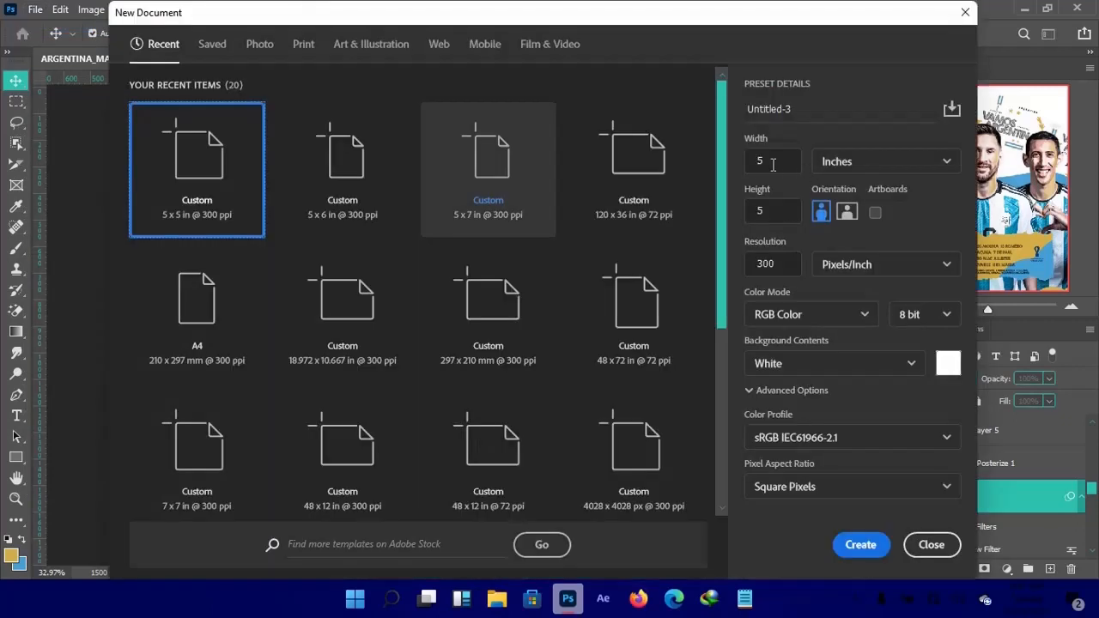
{"action": "left_click", "coordinate": [884, 158]}
{"action": "left_click", "coordinate": [837, 218]}
{"action": "double_click", "coordinate": [796, 162]}
{"action": "type", "text": "5"}
{"action": "left_click", "coordinate": [796, 210]}
{"action": "double_click", "coordinate": [757, 211]}
{"action": "type", "text": "6"}
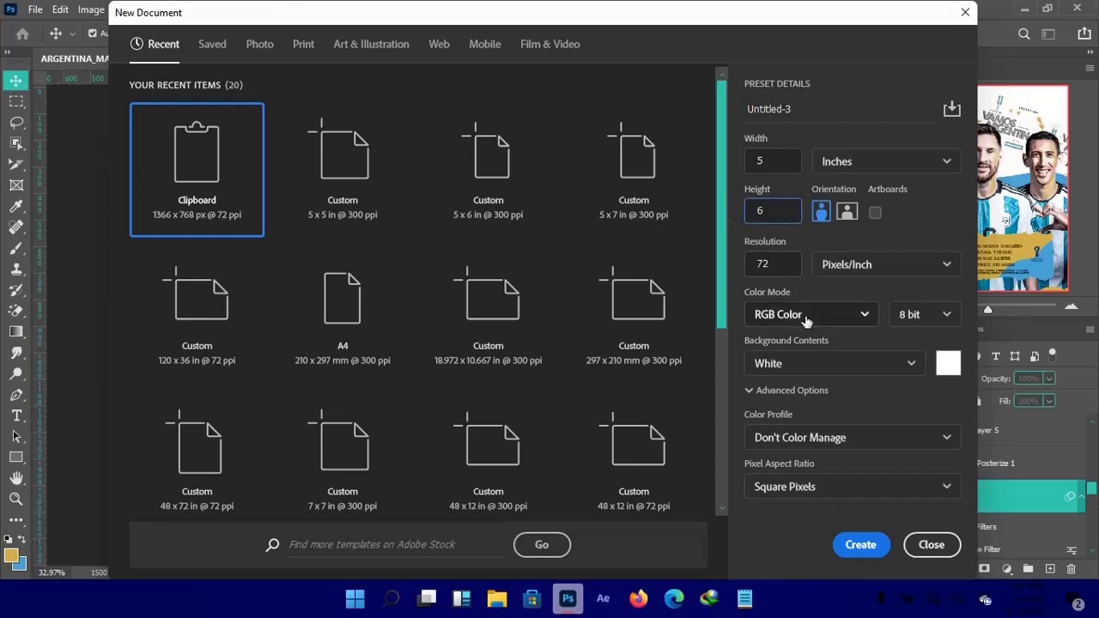
Create the document at 300 pixels/inch with the sRGB IEC61966-2.1 color profile.
{"action": "double_click", "coordinate": [777, 263]}
{"action": "type", "text": "300"}
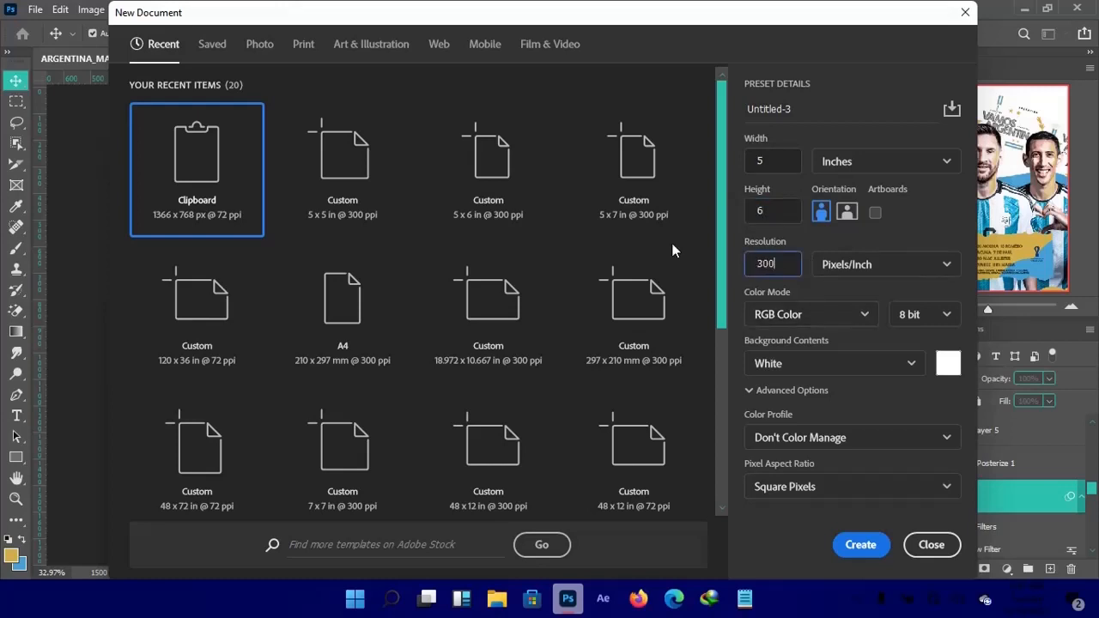
{"action": "left_click", "coordinate": [830, 439]}
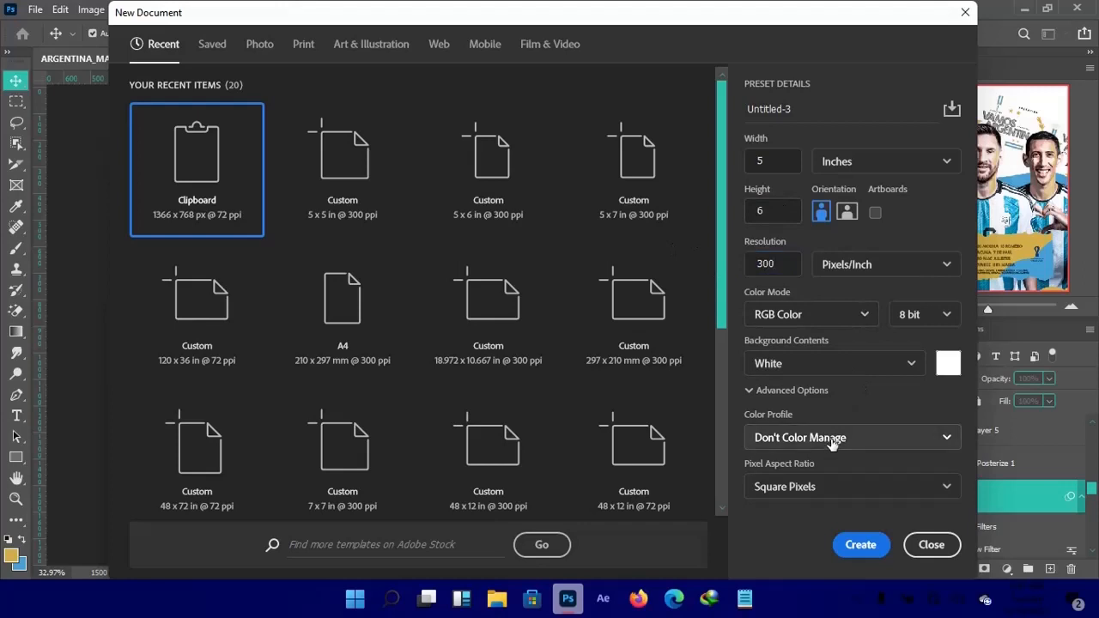
{"action": "left_click", "coordinate": [862, 445]}
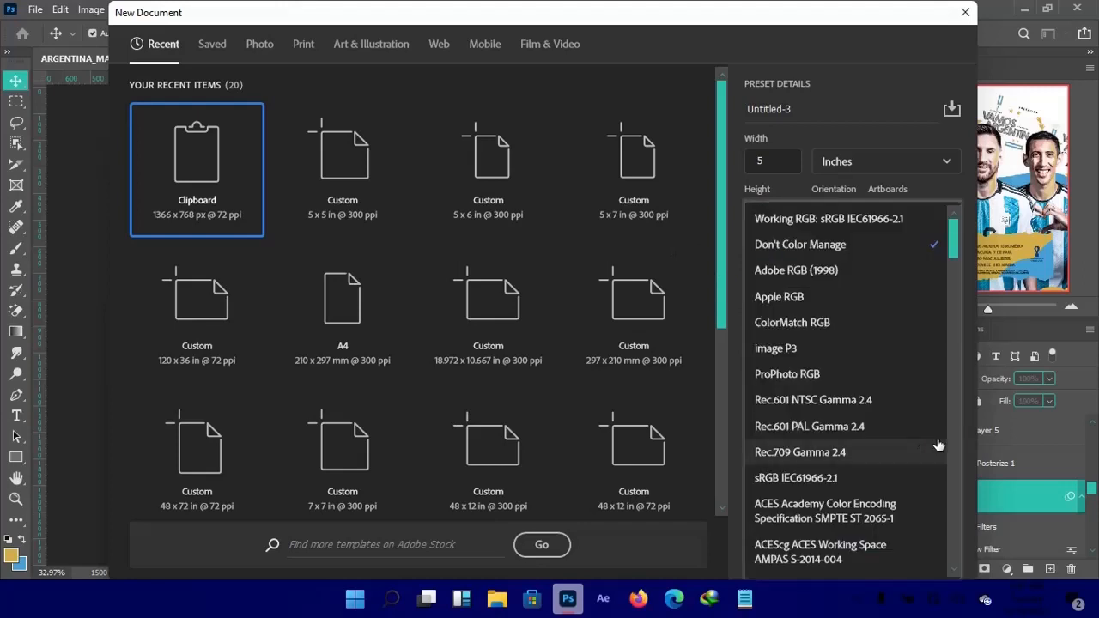
{"action": "left_click", "coordinate": [796, 477]}
{"action": "left_click", "coordinate": [855, 548]}
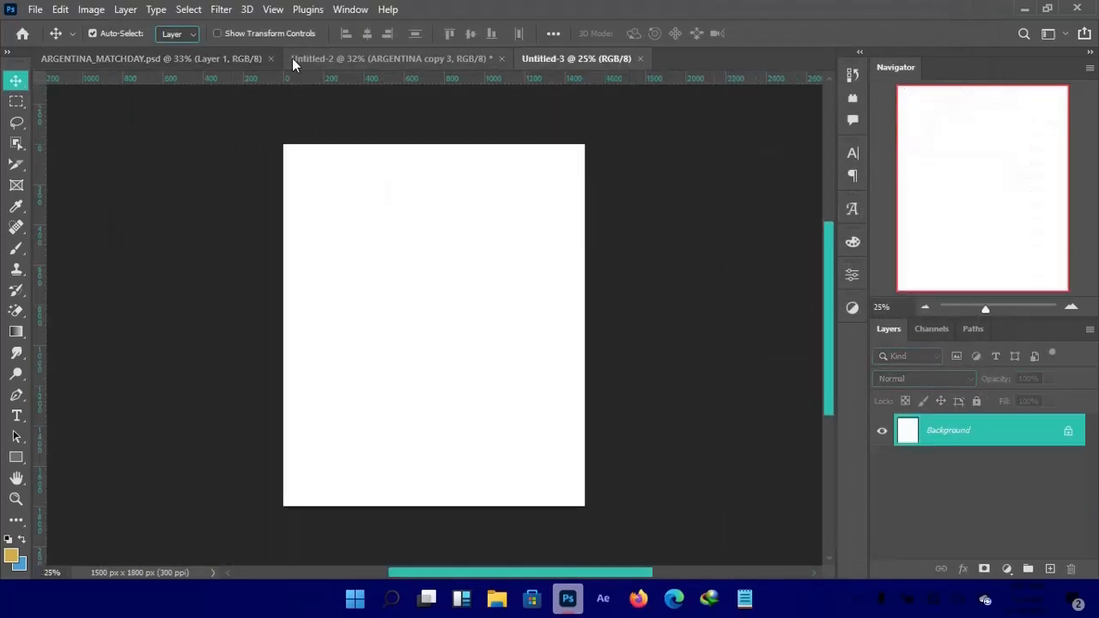
Review the Argentina graphic elements document and the finished matchday poster, and return to the blank 5 by 6 inch document.
{"action": "left_click", "coordinate": [324, 58]}
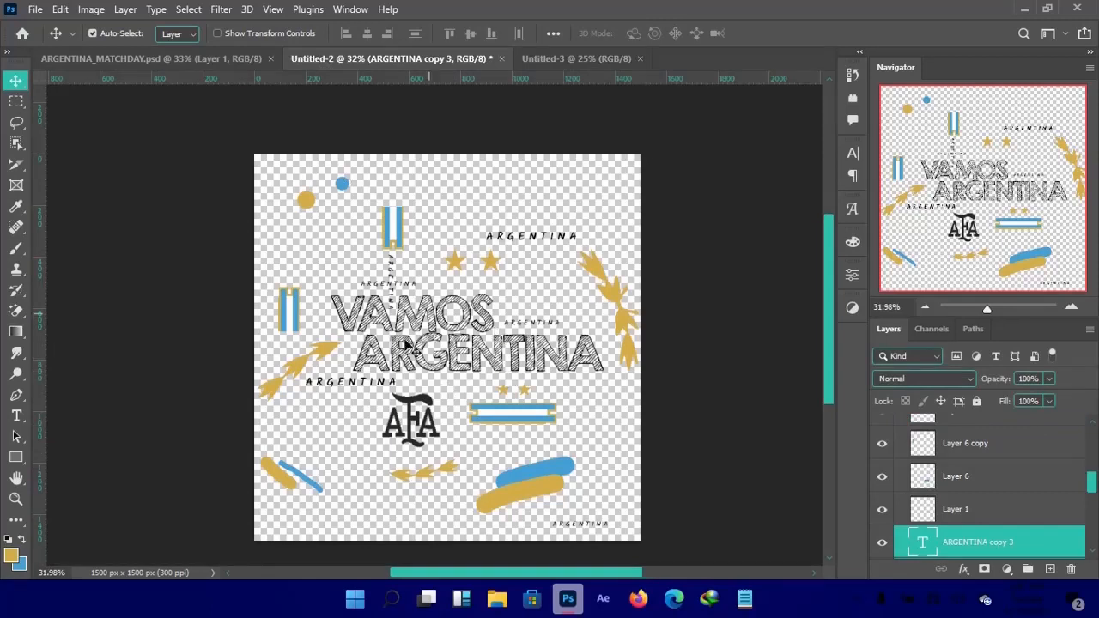
{"action": "left_click", "coordinate": [220, 58]}
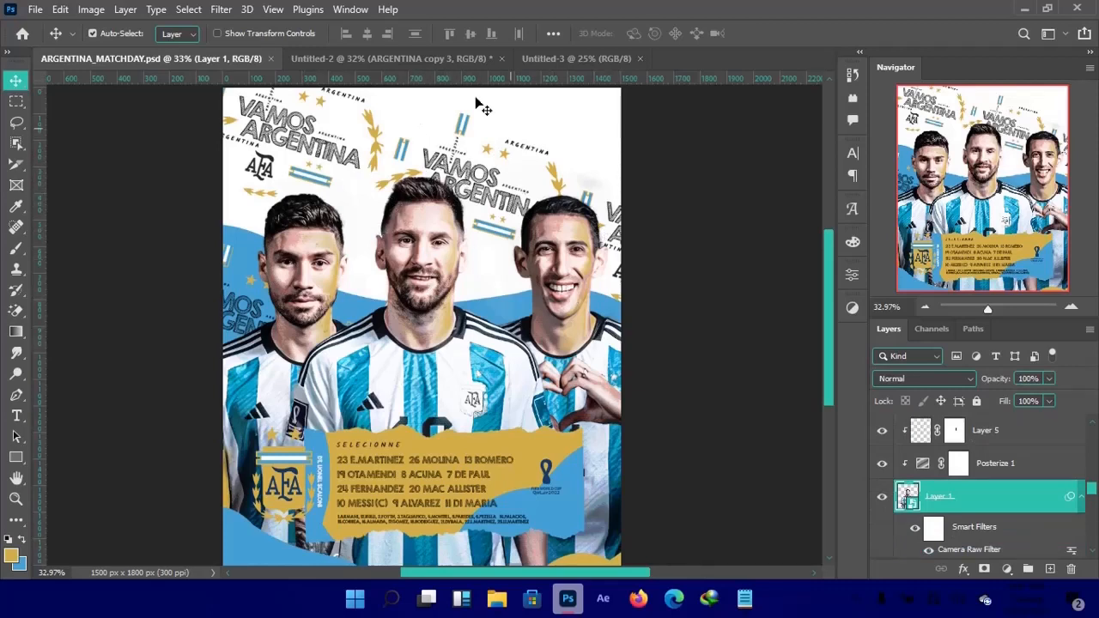
{"action": "left_click", "coordinate": [417, 59]}
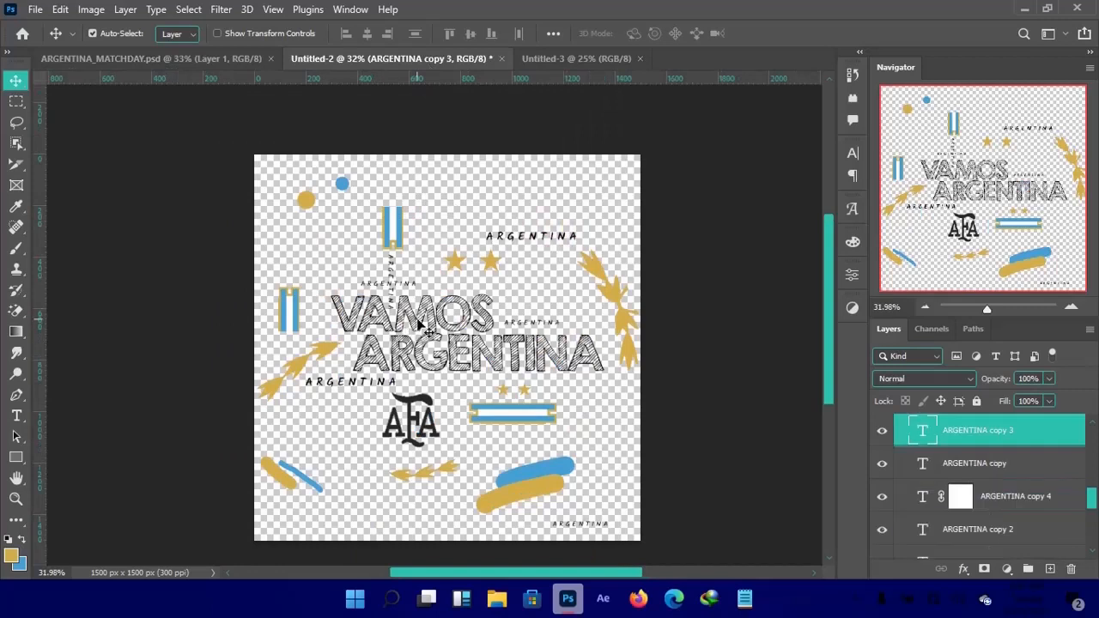
{"action": "left_click", "coordinate": [218, 60]}
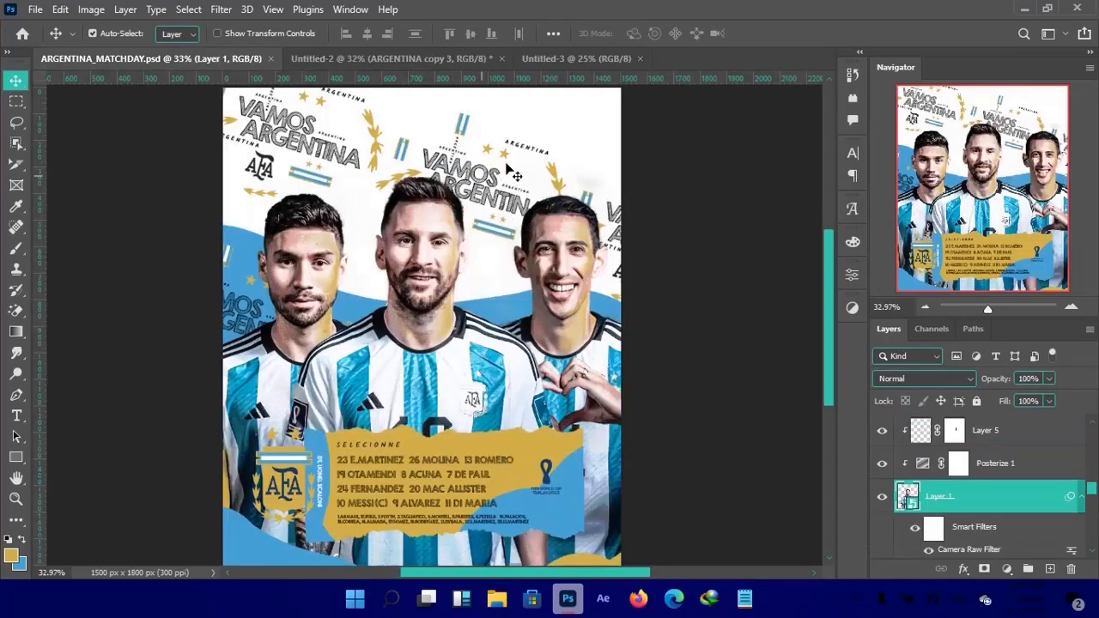
{"action": "left_click", "coordinate": [572, 60]}
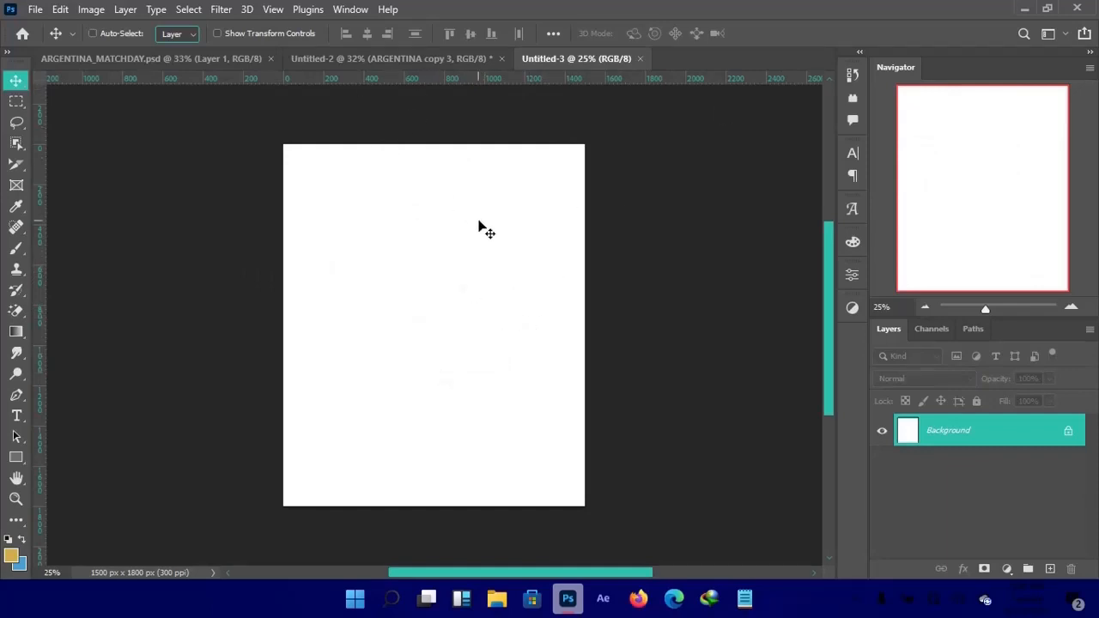
Start another new document set to 5 by 5 inches with a resolution of 300 pixels/inch.
{"action": "key", "text": "ctrl+n"}
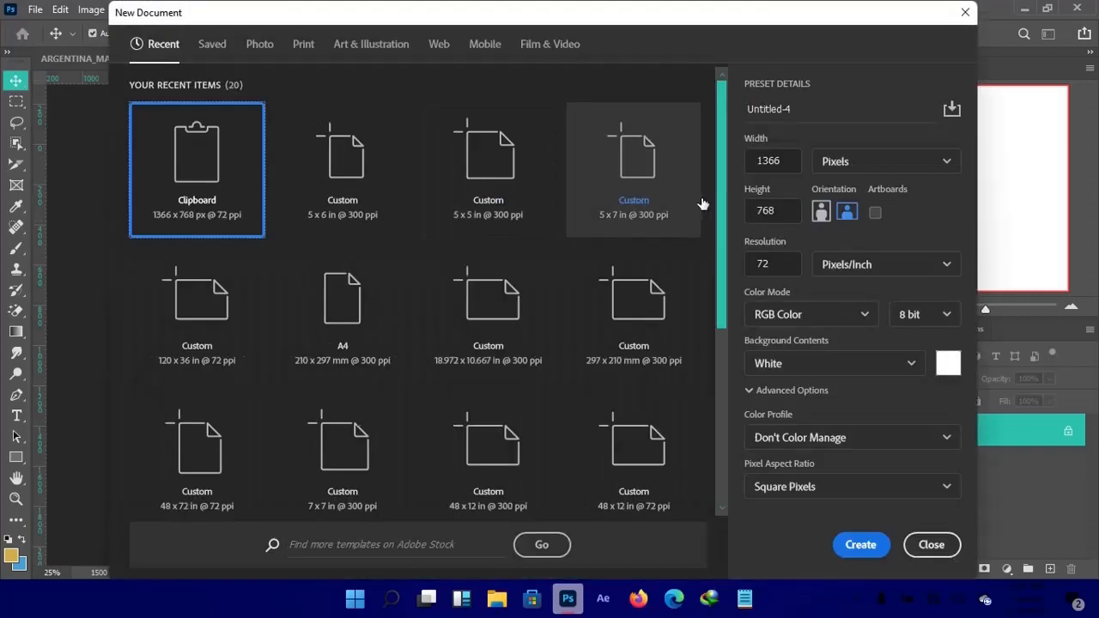
{"action": "left_click", "coordinate": [889, 162]}
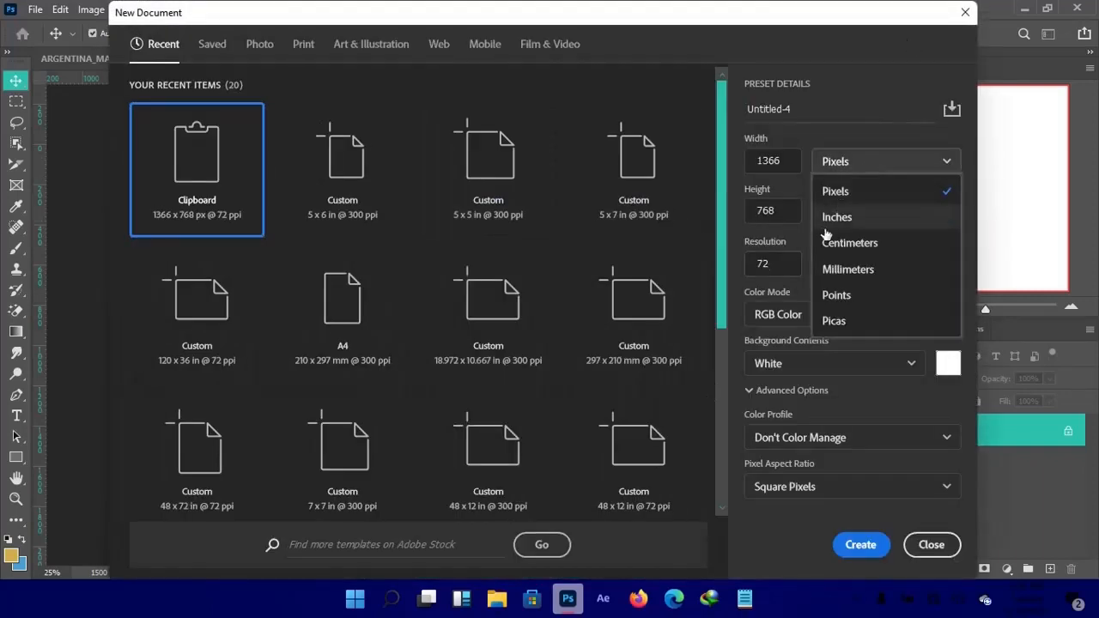
{"action": "left_click", "coordinate": [829, 220]}
{"action": "left_click", "coordinate": [795, 159]}
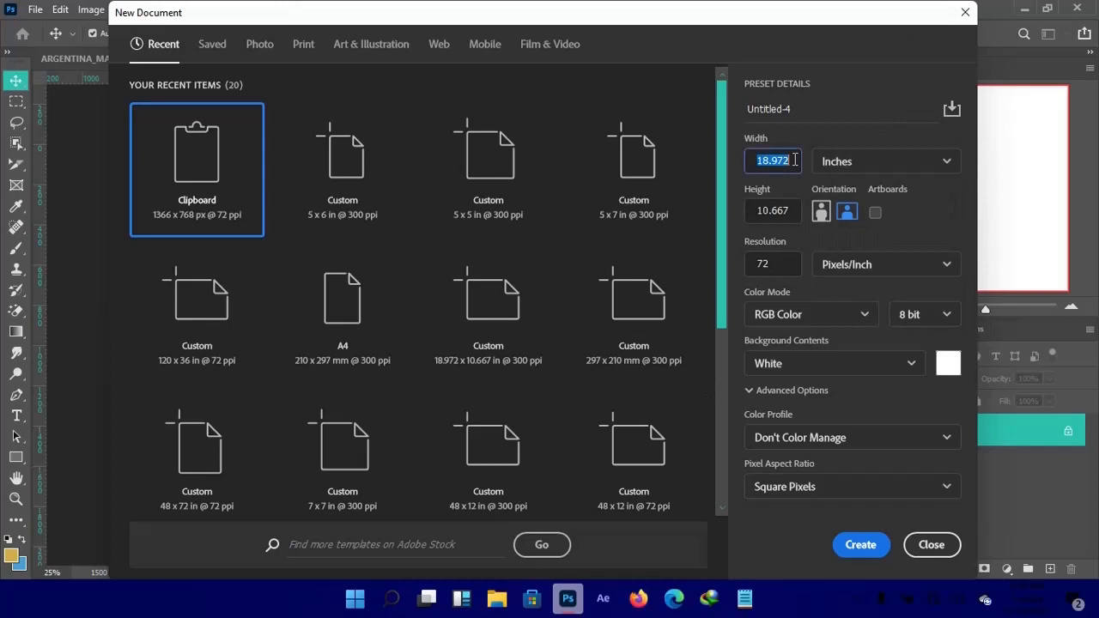
{"action": "type", "text": "5"}
{"action": "left_click", "coordinate": [789, 209]}
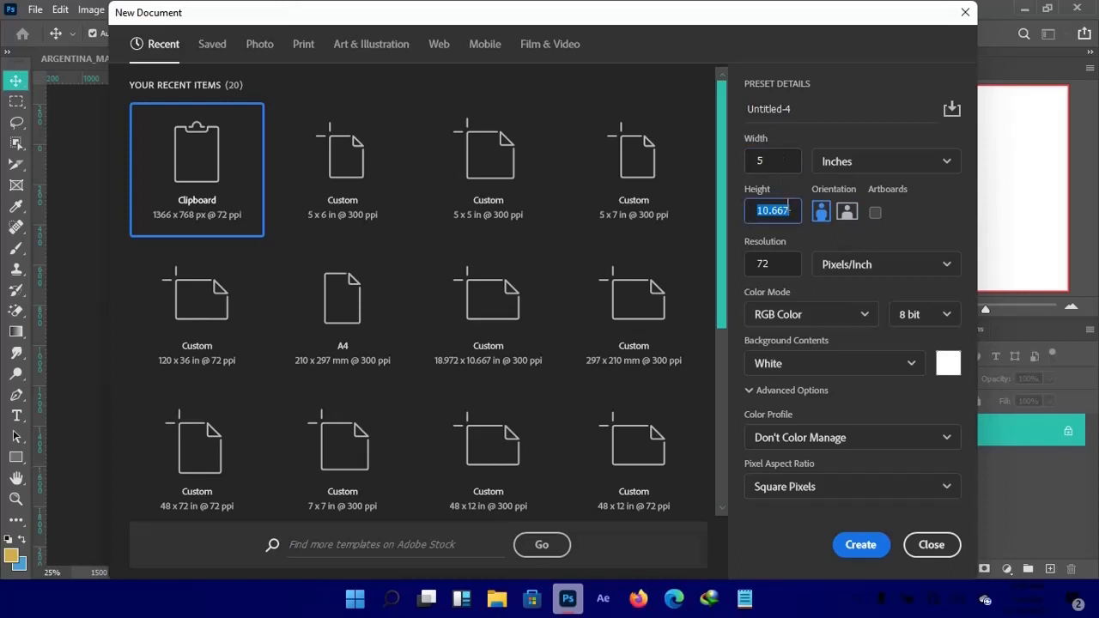
{"action": "type", "text": "6"}
{"action": "left_click", "coordinate": [778, 269]}
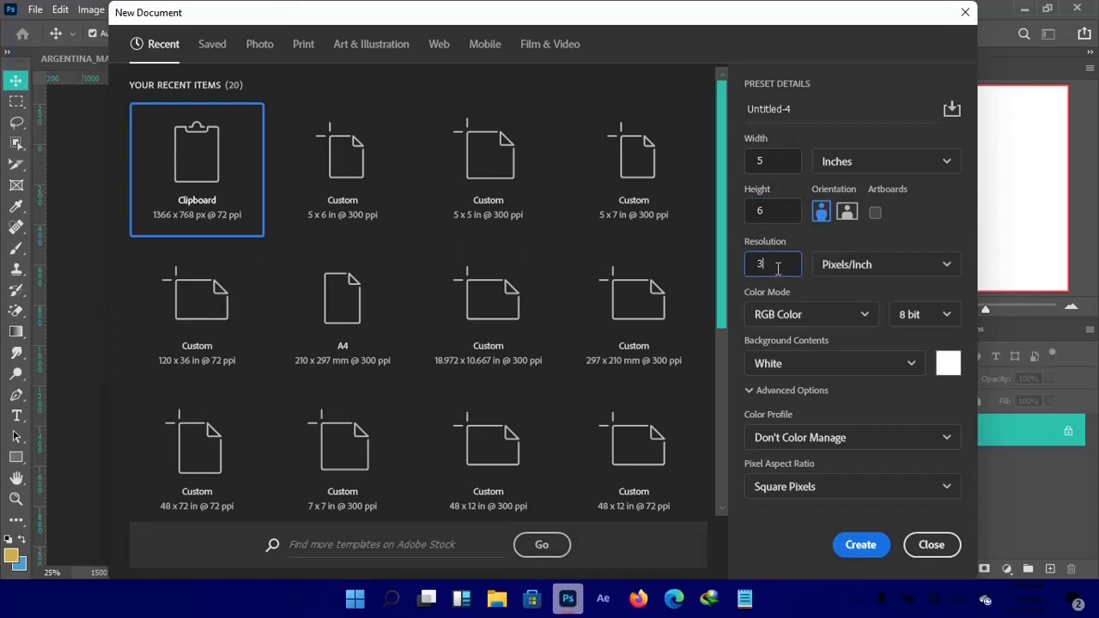
{"action": "left_click", "coordinate": [746, 210]}
{"action": "type", "text": "5"}
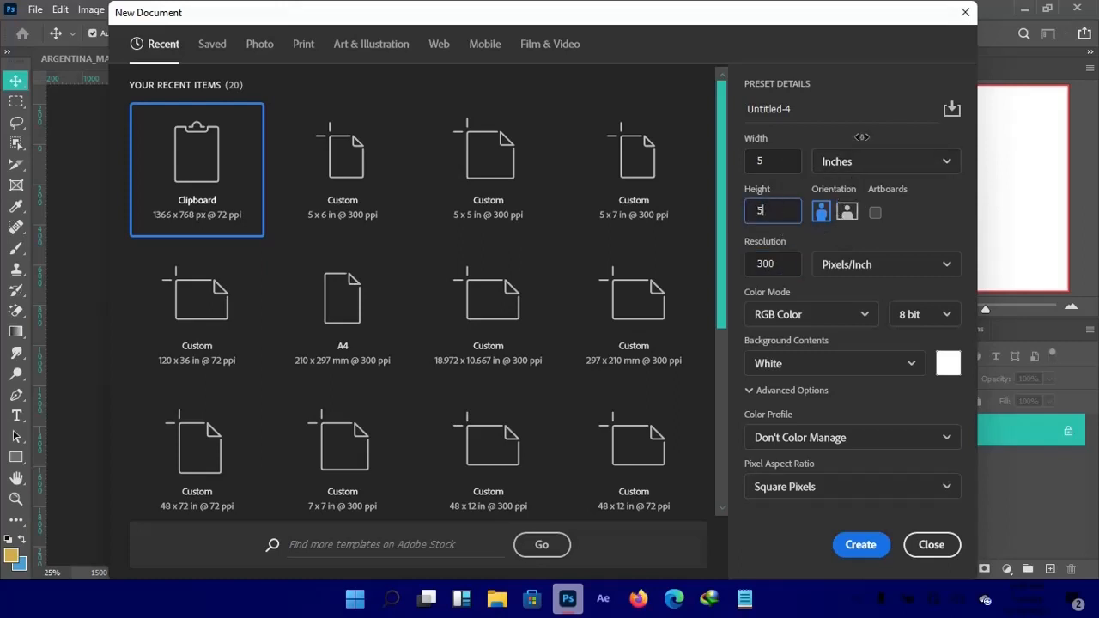
Choose the sRGB IEC61966-2.1 color profile for the square document and create it.
{"action": "left_click", "coordinate": [813, 438]}
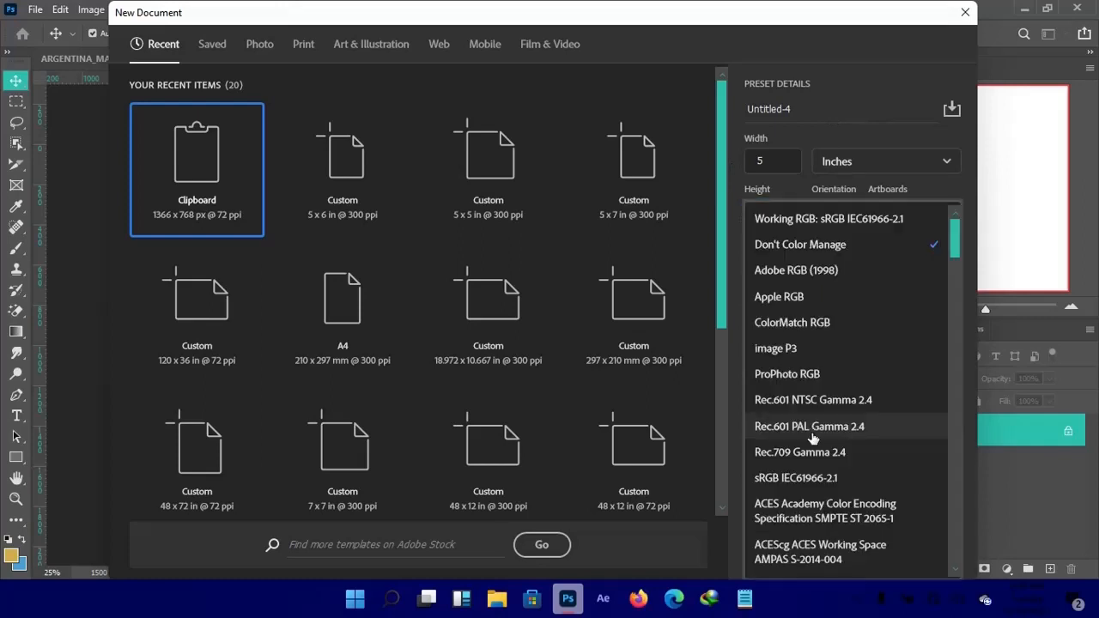
{"action": "left_click", "coordinate": [791, 486]}
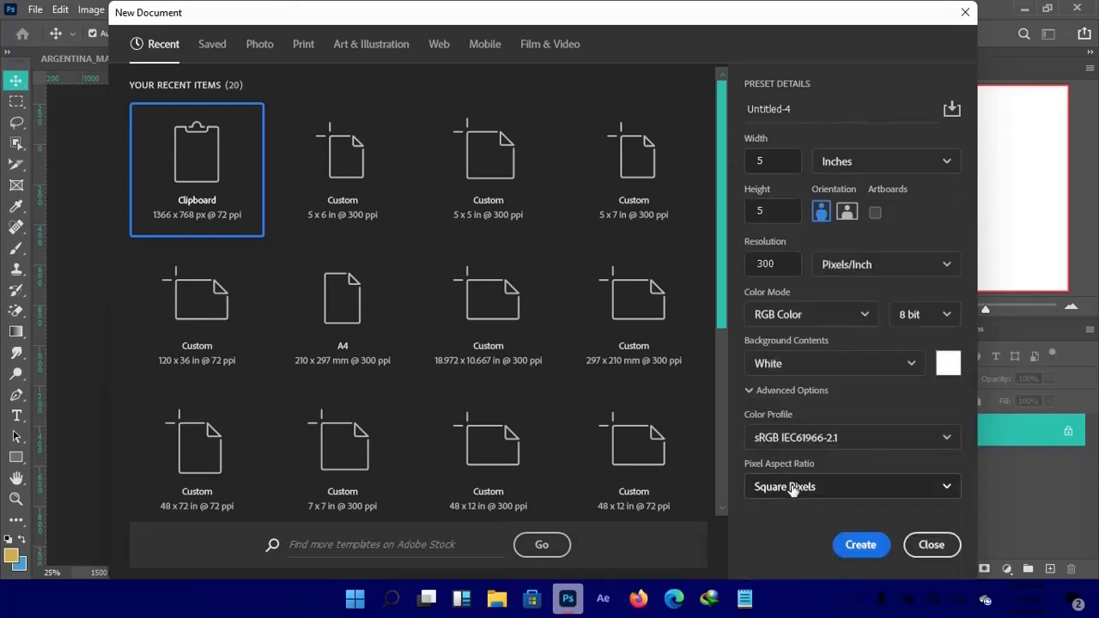
{"action": "left_click", "coordinate": [859, 545]}
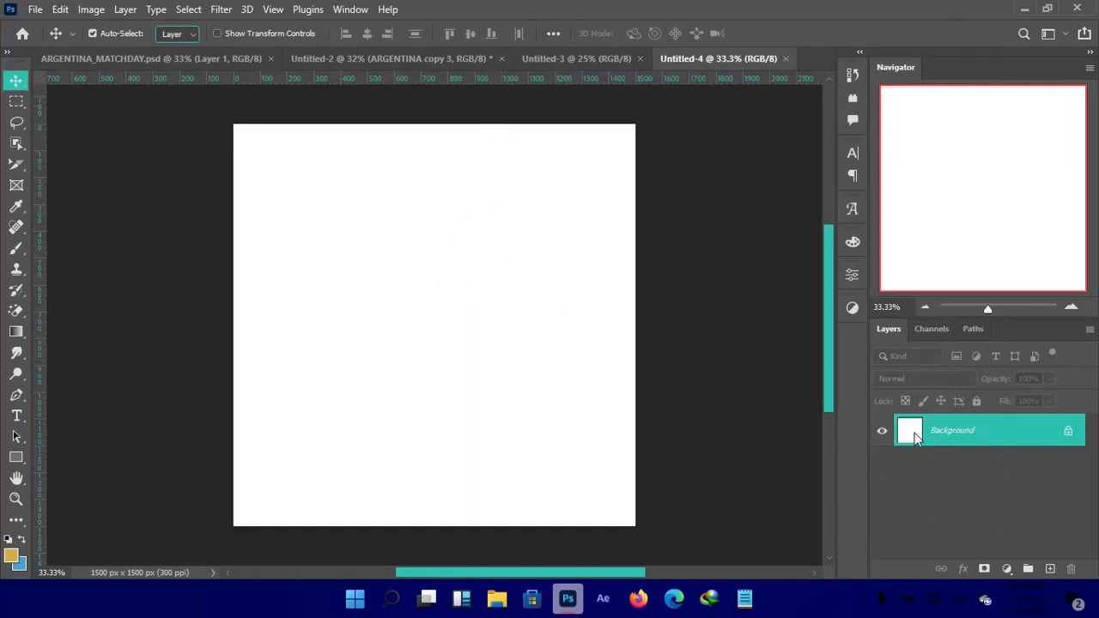
Add a new layer and enter the text VAMOS on the canvas in the KG Second Chances Sketch font.
{"action": "key", "text": "ctrl+shift+n"}
{"action": "key", "text": "Return"}
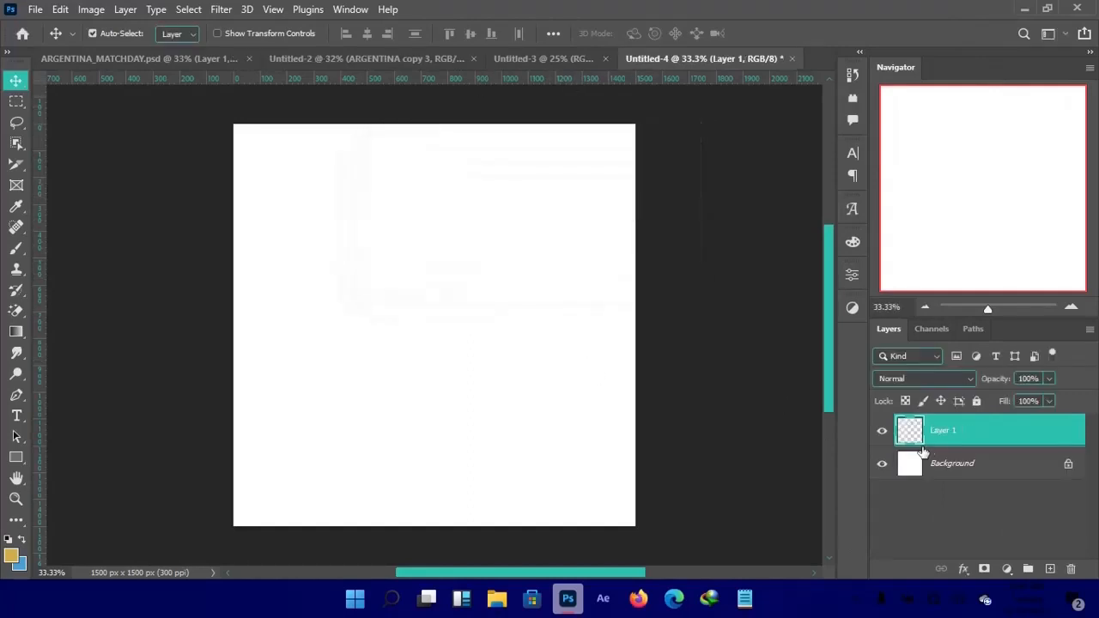
{"action": "key", "text": "t"}
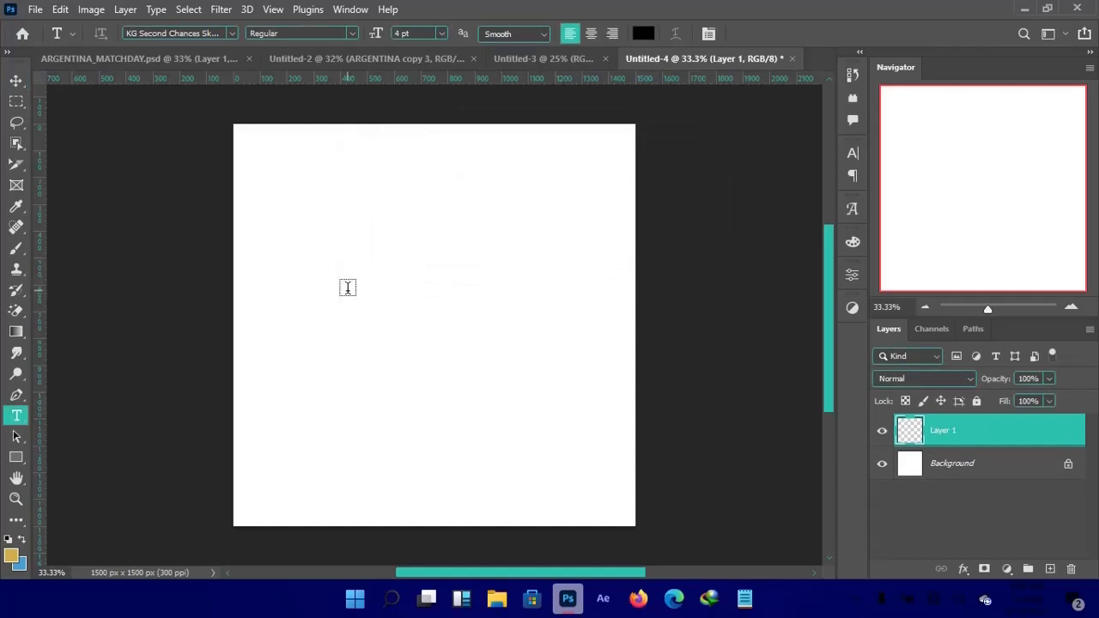
{"action": "left_click", "coordinate": [348, 288]}
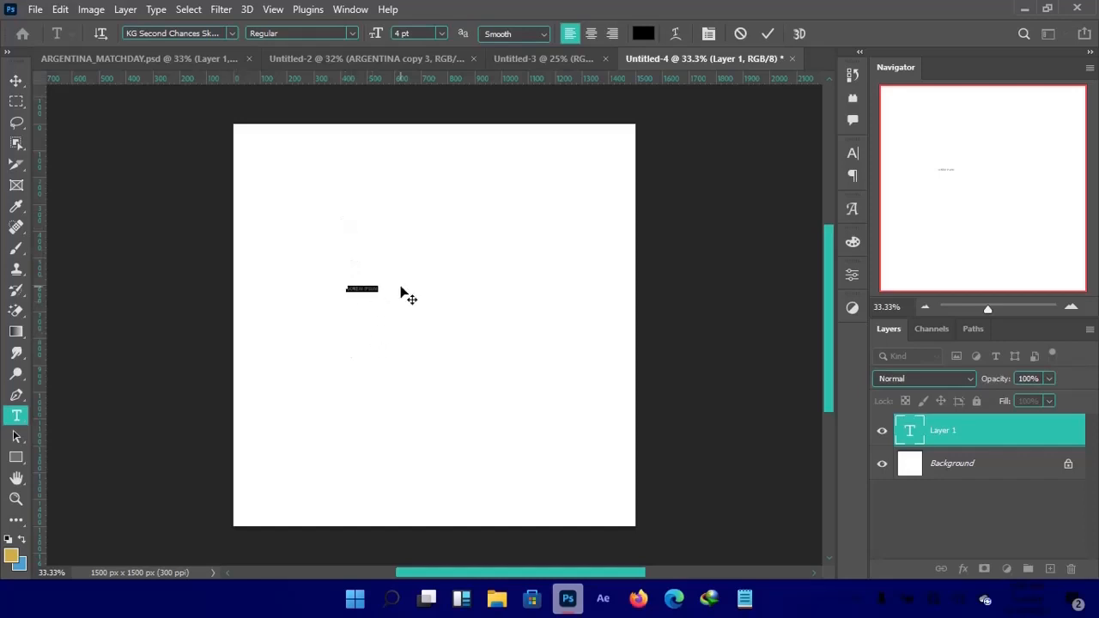
{"action": "type", "text": "MATCH"}
Enlarge the VAMOS text to 33 pt and move it slightly down and left toward the middle of the canvas.
{"action": "key", "text": "ctrl+a"}
{"action": "left_click_drag", "start_coordinate": [376, 34], "coordinate": [402, 36]}
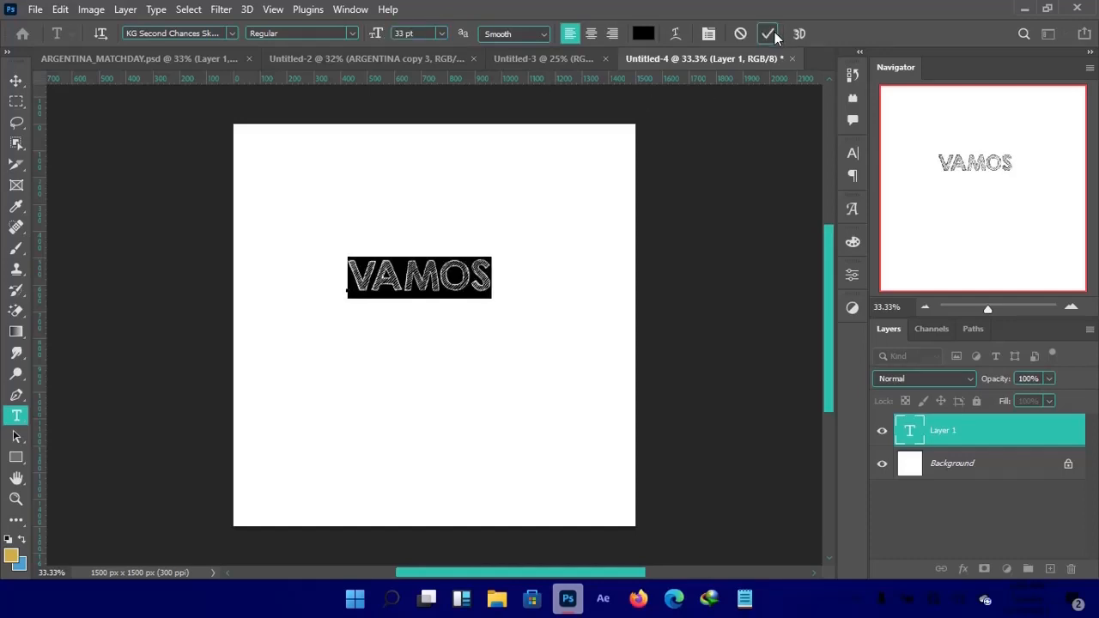
{"action": "left_click", "coordinate": [505, 263]}
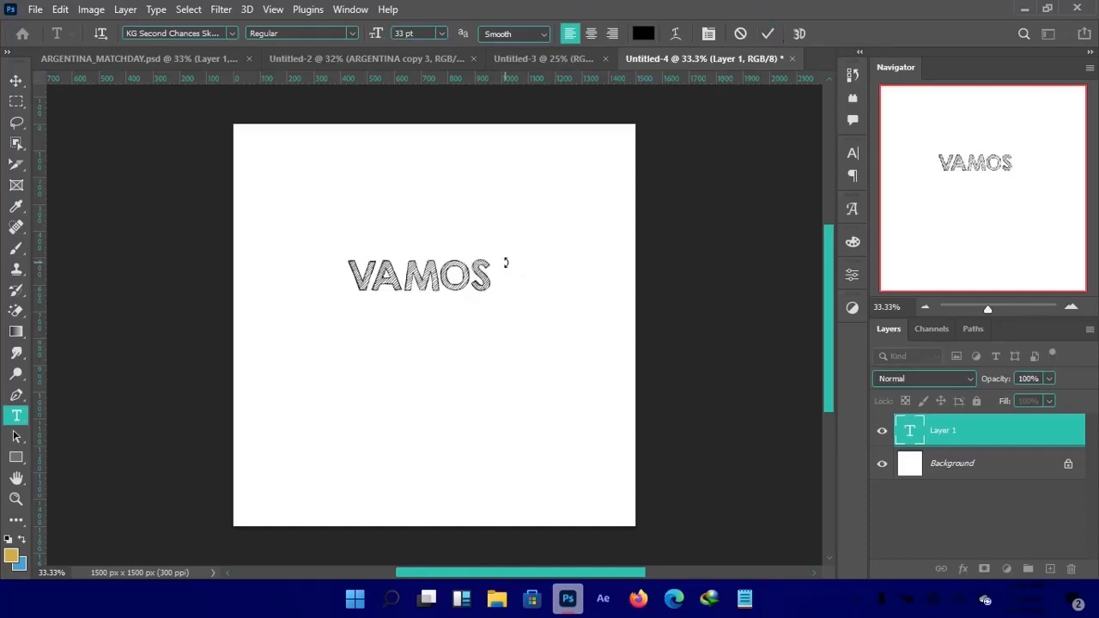
{"action": "key", "text": "ctrl+Return"}
{"action": "left_click_drag", "start_coordinate": [471, 271], "coordinate": [448, 304]}
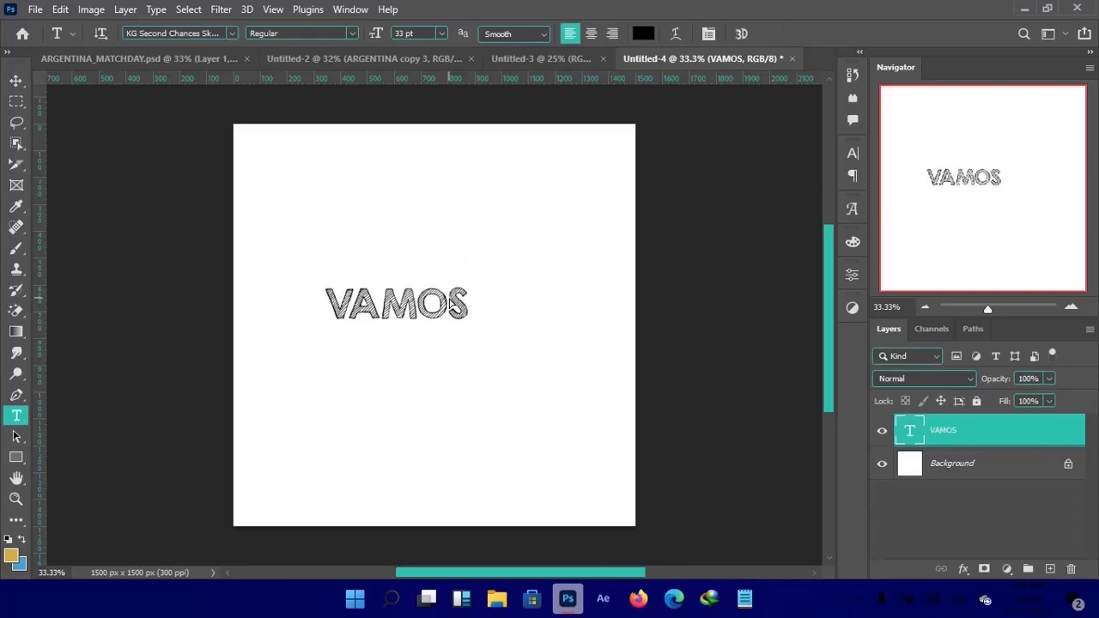
Duplicate the VAMOS text just below and to the right of the original, and change the copy's wording to ARGENTINA.
{"action": "key", "text": "ctrl+j"}
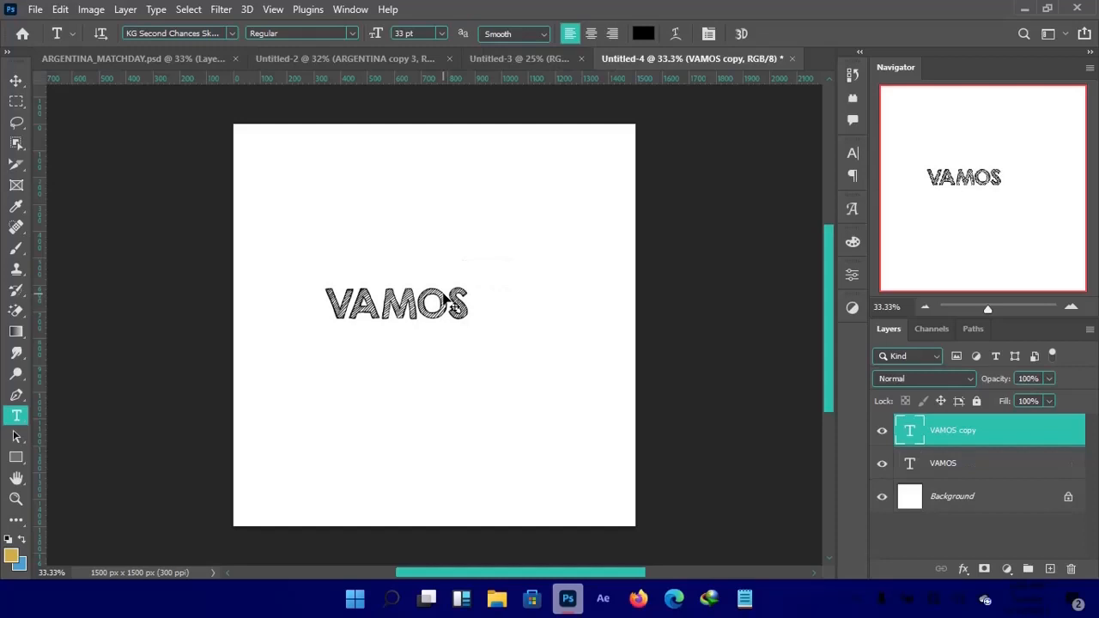
{"action": "left_click_drag", "start_coordinate": [453, 302], "coordinate": [476, 335]}
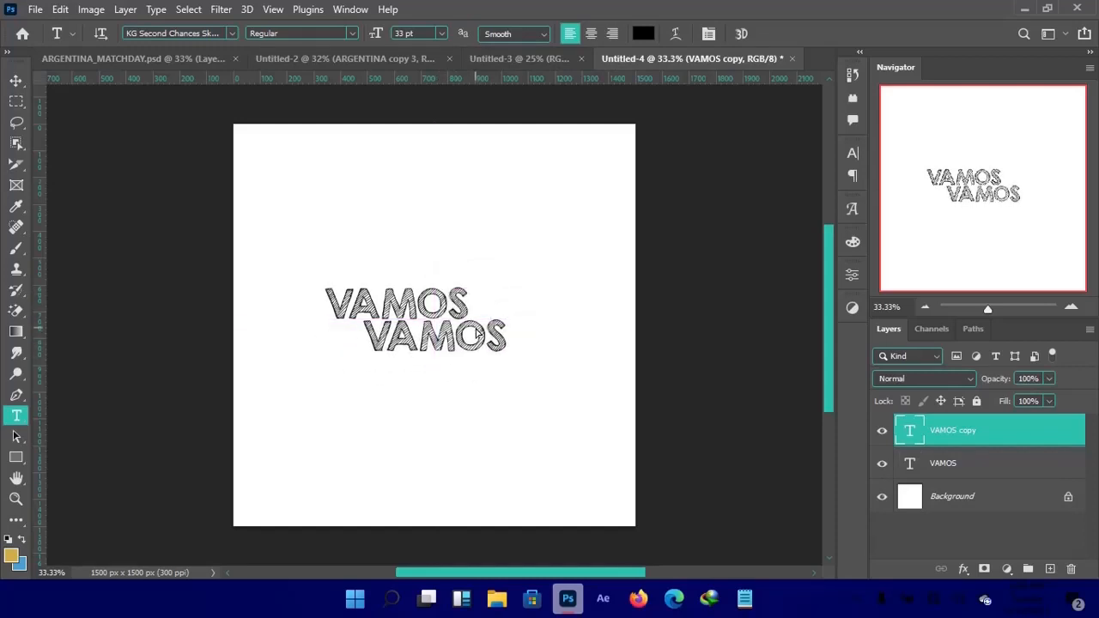
{"action": "double_click", "coordinate": [481, 337]}
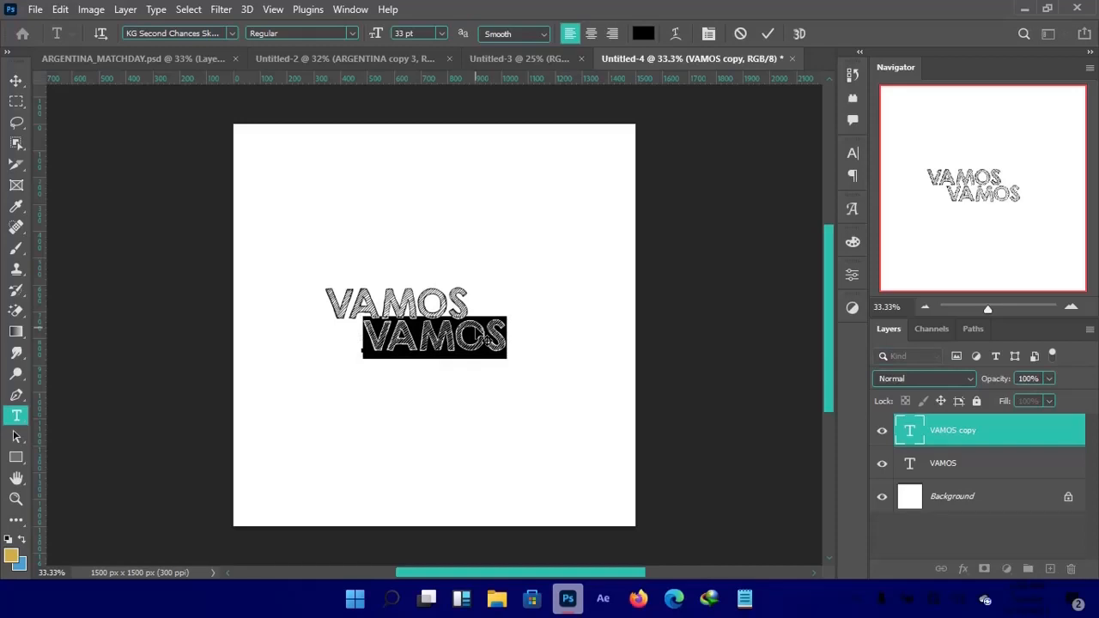
{"action": "type", "text": "ARGEN"}
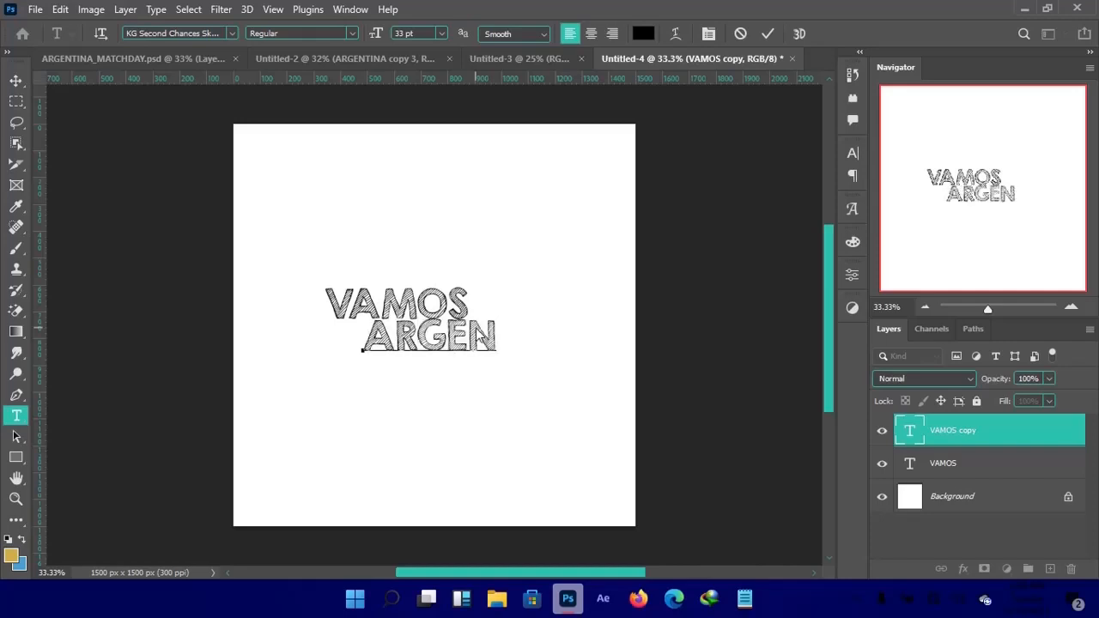
{"action": "type", "text": "TINA"}
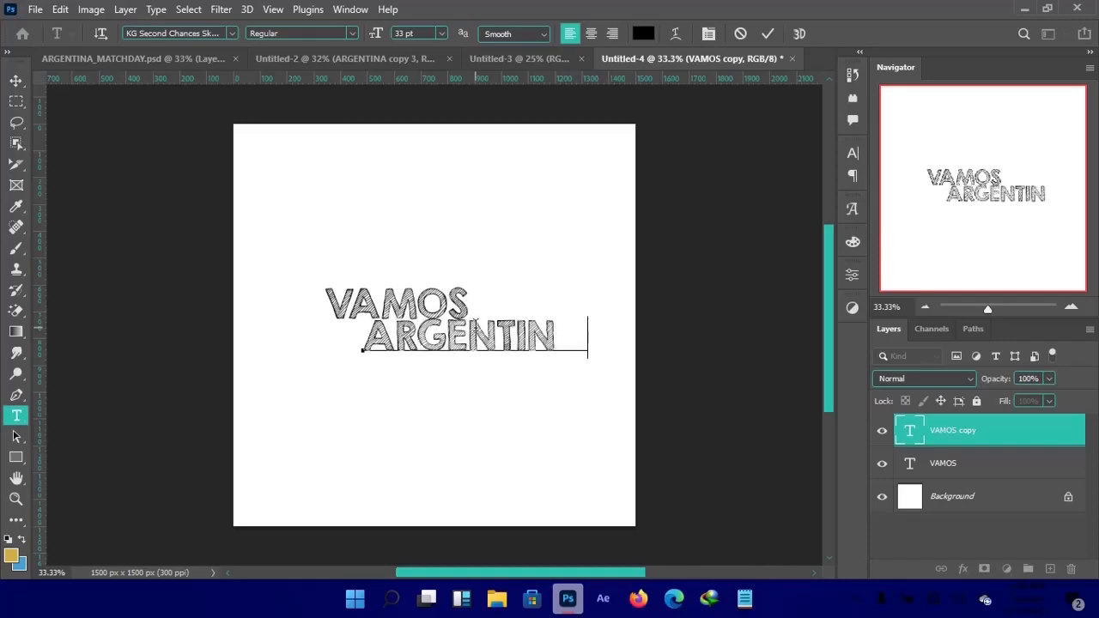
{"action": "key", "text": "ctrl+Return"}
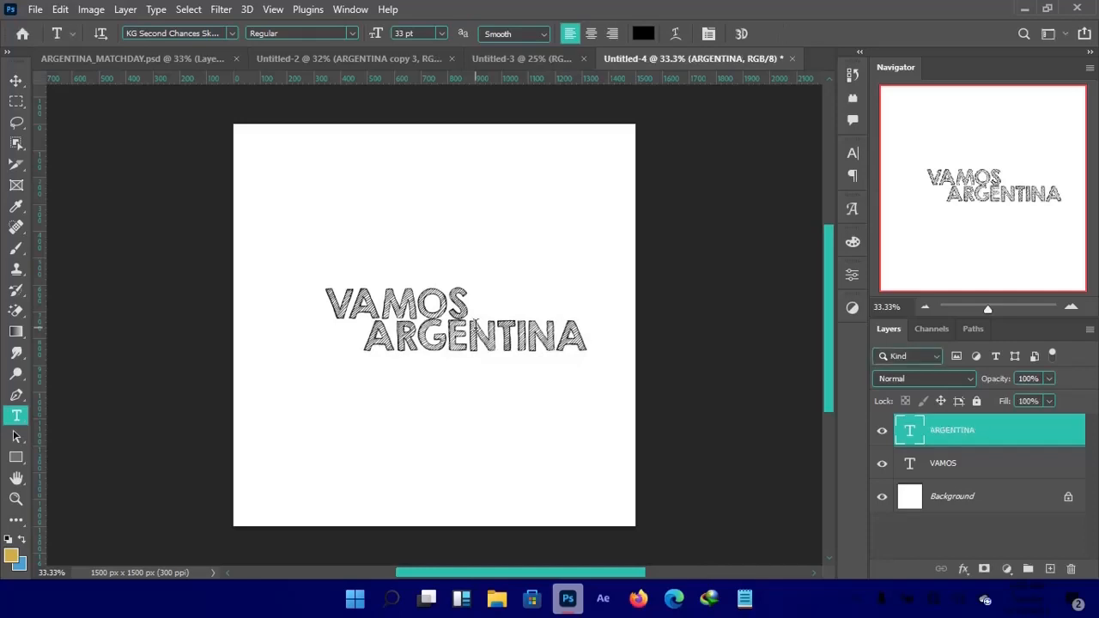
{"action": "key", "text": "v"}
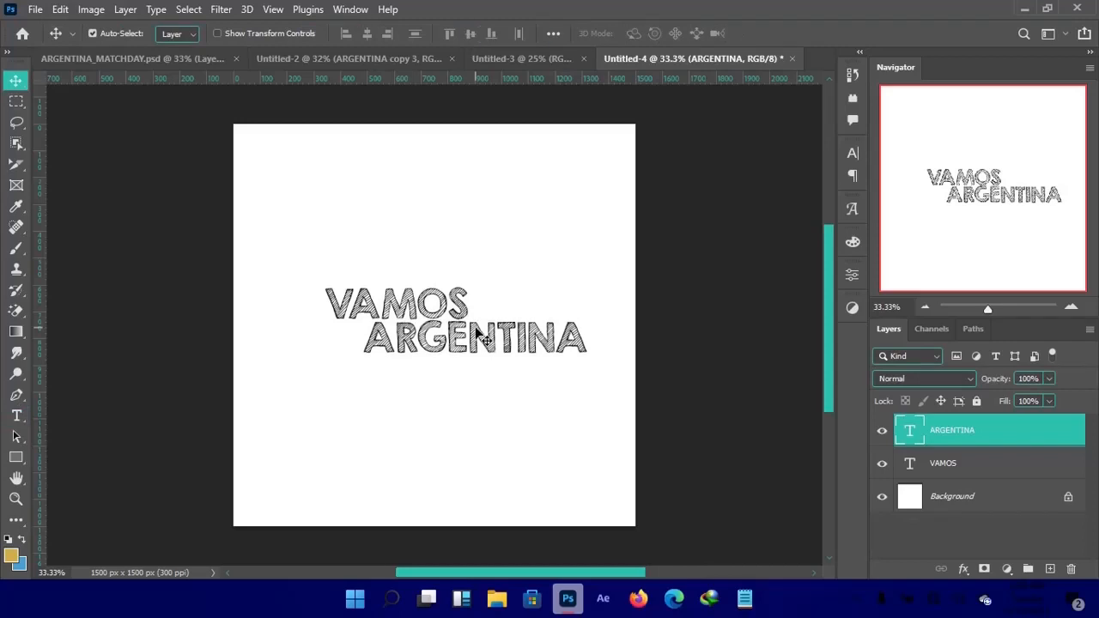
{"action": "key", "text": "t"}
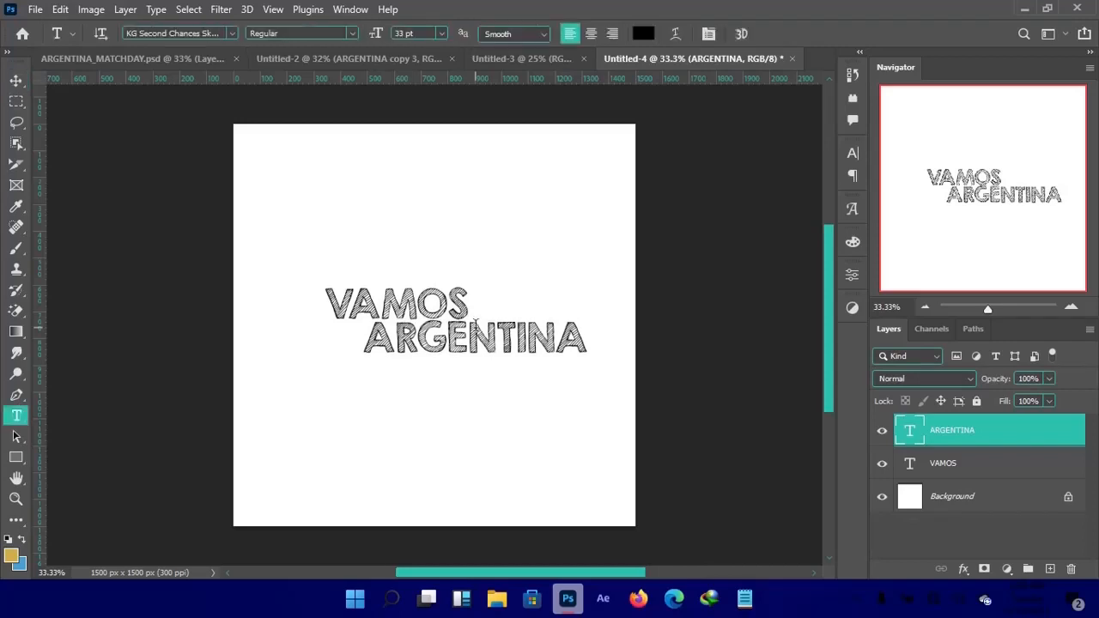
Nudge the ARGENTINA text slightly down to leave a small gap beneath VAMOS.
{"action": "key", "text": "v"}
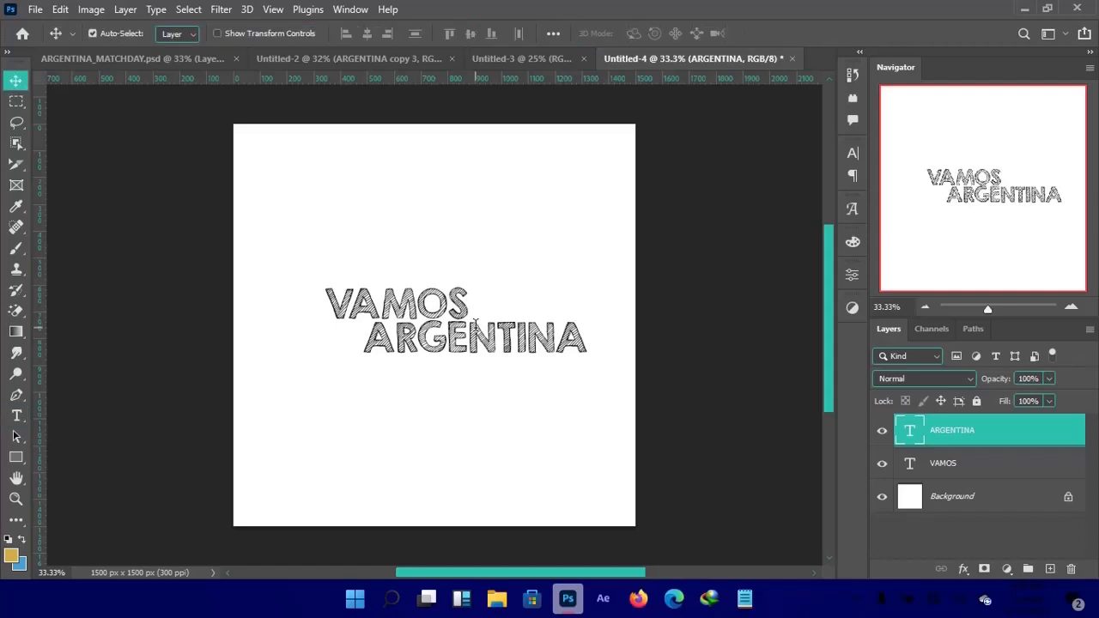
{"action": "key", "text": "Down"}
{"action": "key", "text": "Down"}
{"action": "key", "text": "Down"}
{"action": "key", "text": "Down"}
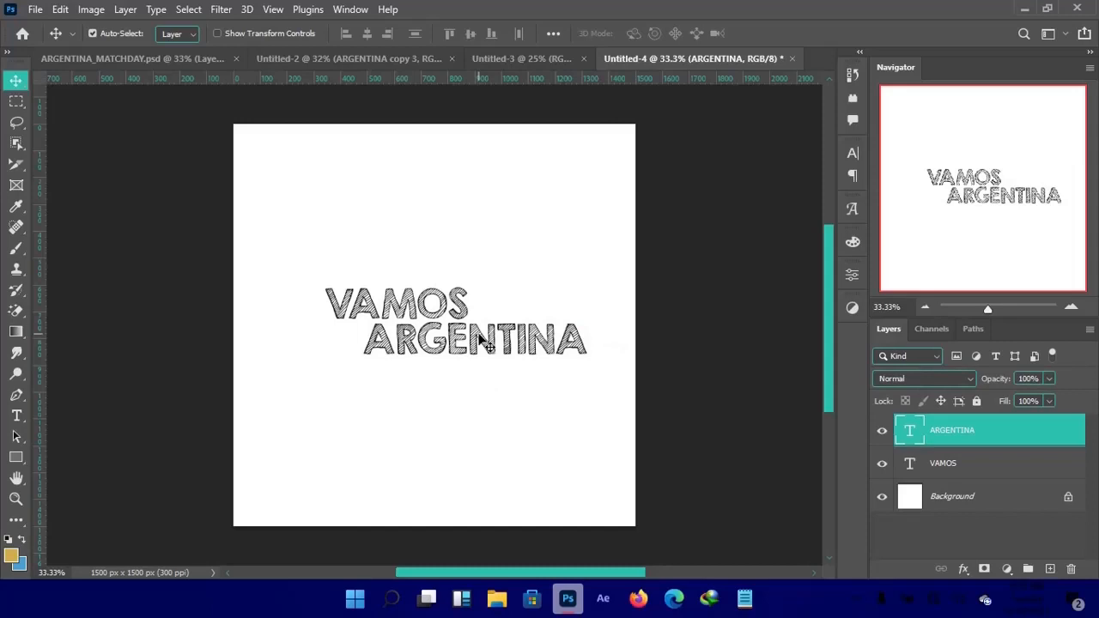
Duplicate the ARGENTINA text and scale the copy down to about 17.39 pt so it sits just right of VAMOS.
{"action": "left_click_drag", "start_coordinate": [482, 340], "coordinate": [527, 308]}
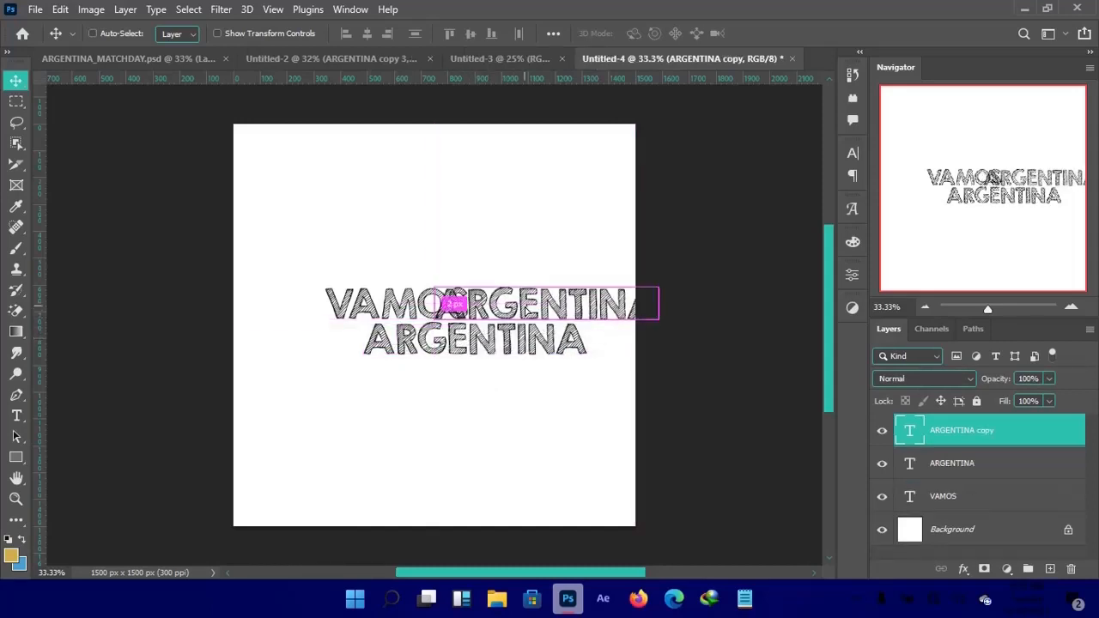
{"action": "key", "text": "ctrl+t"}
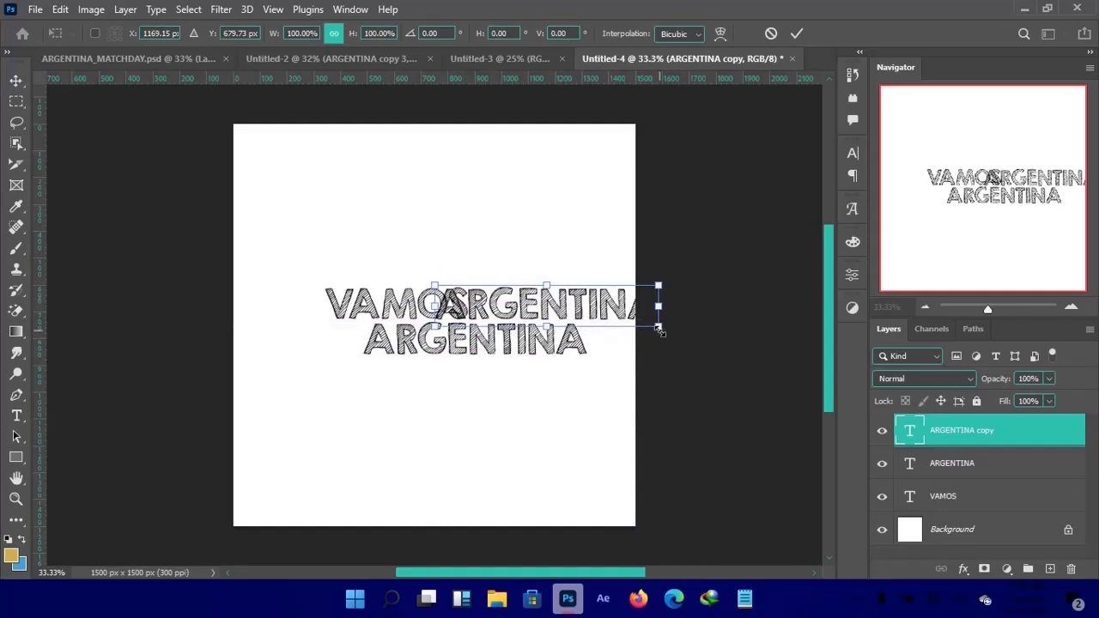
{"action": "left_click_drag", "start_coordinate": [659, 330], "coordinate": [601, 290]}
{"action": "key", "text": "Return"}
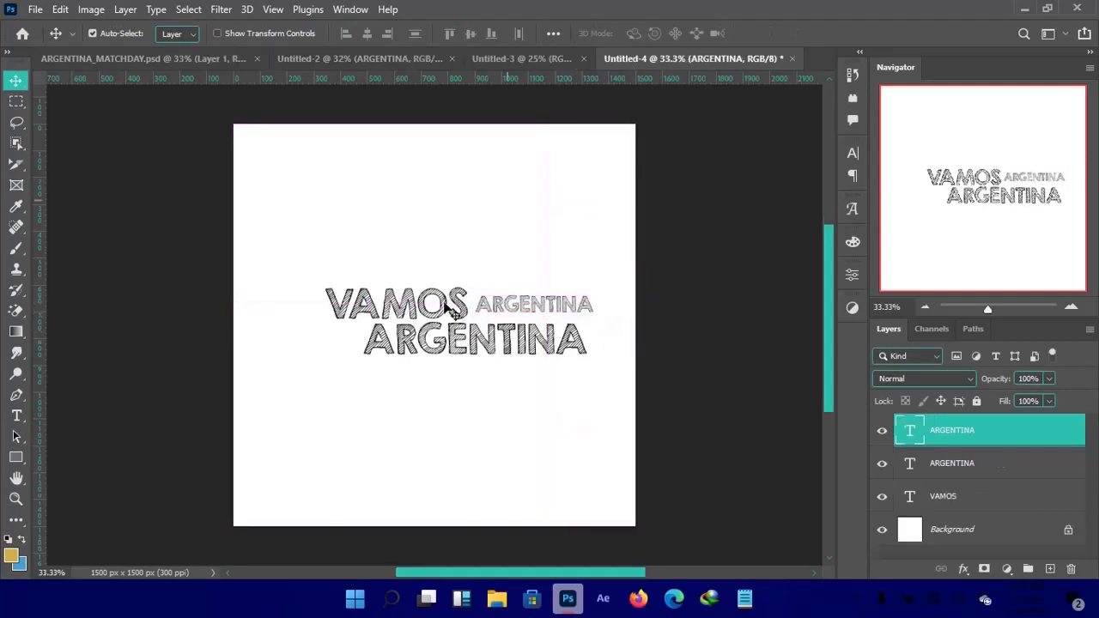
Change the font of the small ARGENTINA copy beside VAMOS to Kalam Regular.
{"action": "left_click_drag", "start_coordinate": [554, 325], "coordinate": [547, 323]}
{"action": "double_click", "coordinate": [547, 321]}
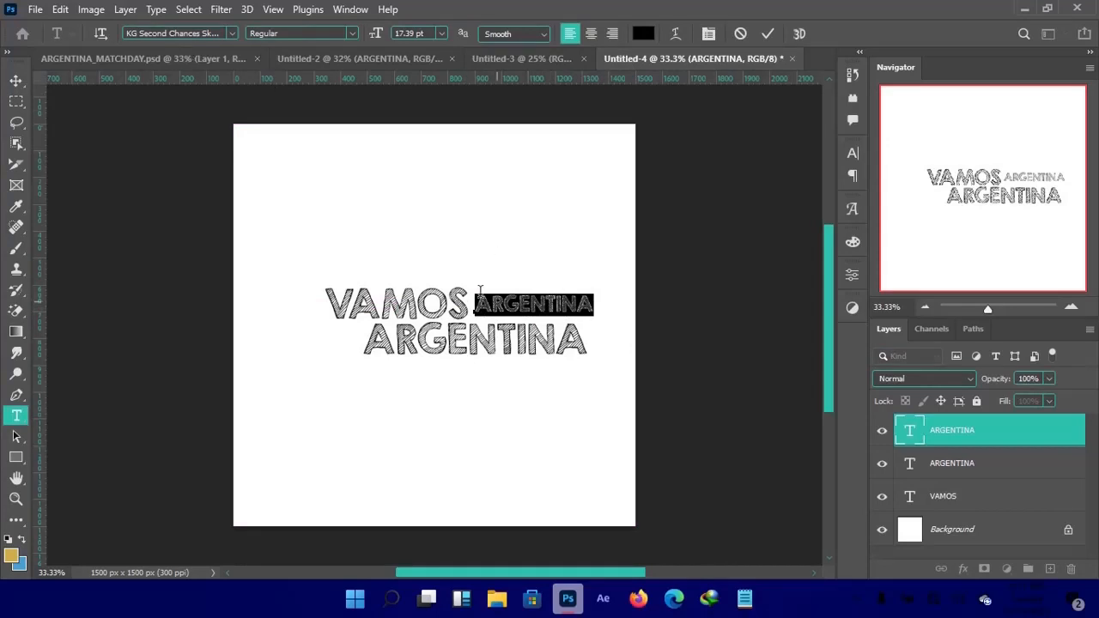
{"action": "left_click", "coordinate": [221, 34]}
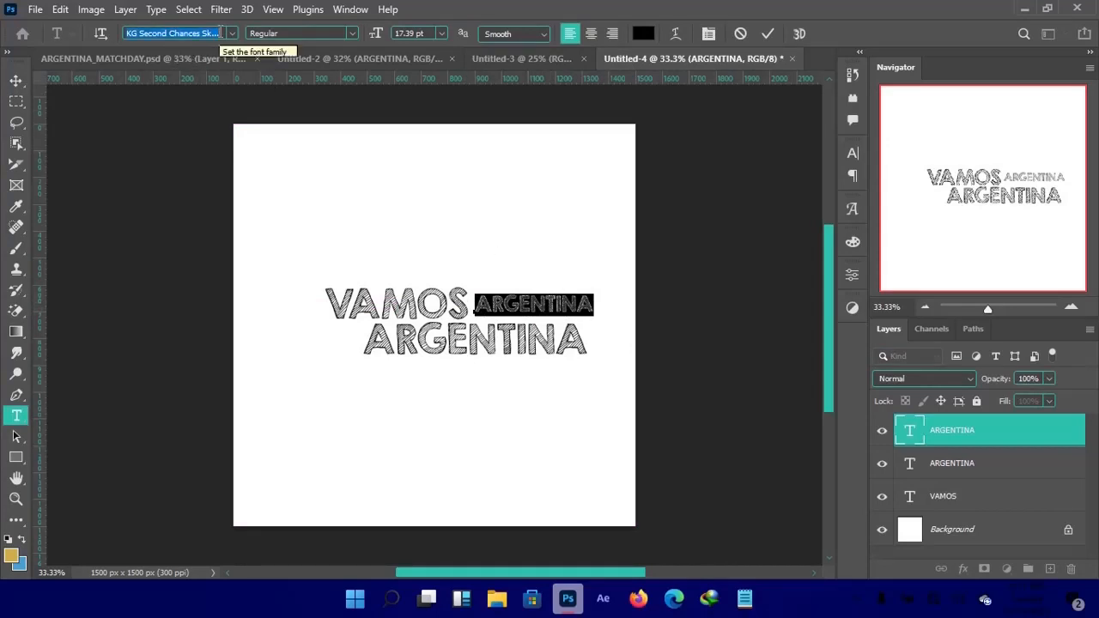
{"action": "type", "text": "kalam"}
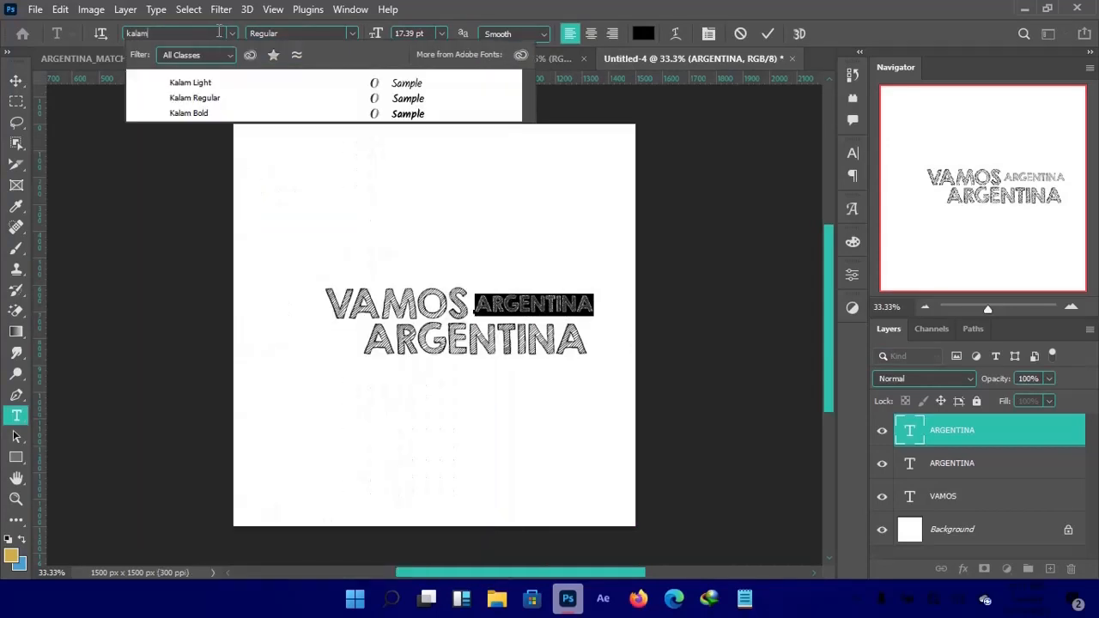
{"action": "left_click", "coordinate": [196, 99]}
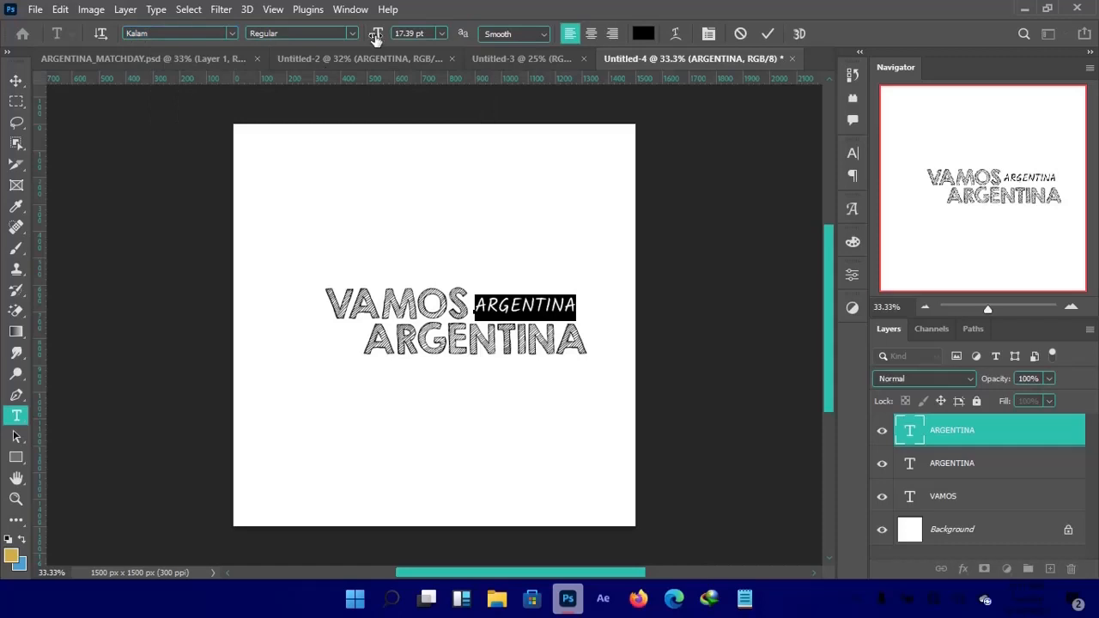
Reduce the small ARGENTINA text beside VAMOS to 10 pt.
{"action": "left_click_drag", "start_coordinate": [375, 39], "coordinate": [372, 40]}
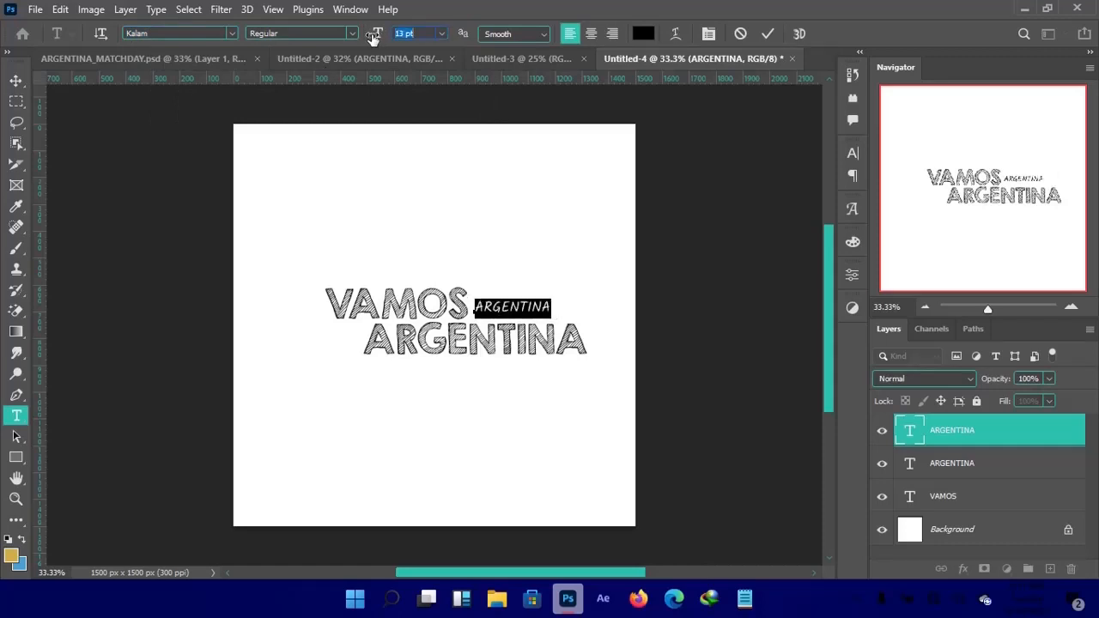
{"action": "left_click", "coordinate": [373, 39]}
{"action": "left_click_drag", "start_coordinate": [376, 34], "coordinate": [374, 34]}
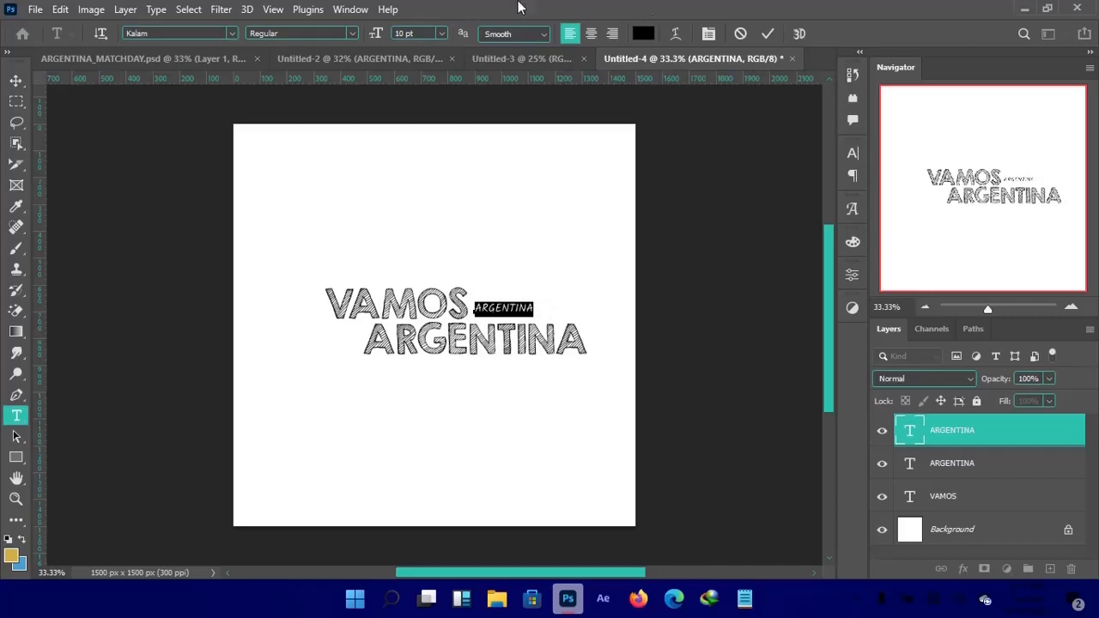
{"action": "left_click", "coordinate": [769, 34]}
Move the small ARGENTINA text slightly to the right and scale it up to about 129%.
{"action": "key", "text": "v"}
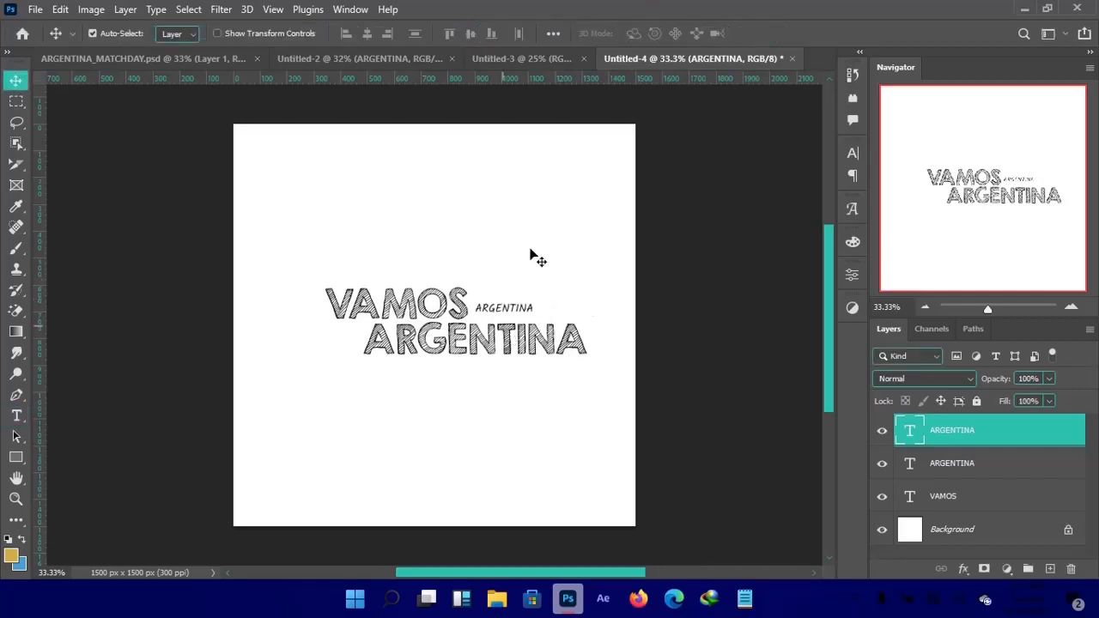
{"action": "left_click_drag", "start_coordinate": [515, 309], "coordinate": [525, 314]}
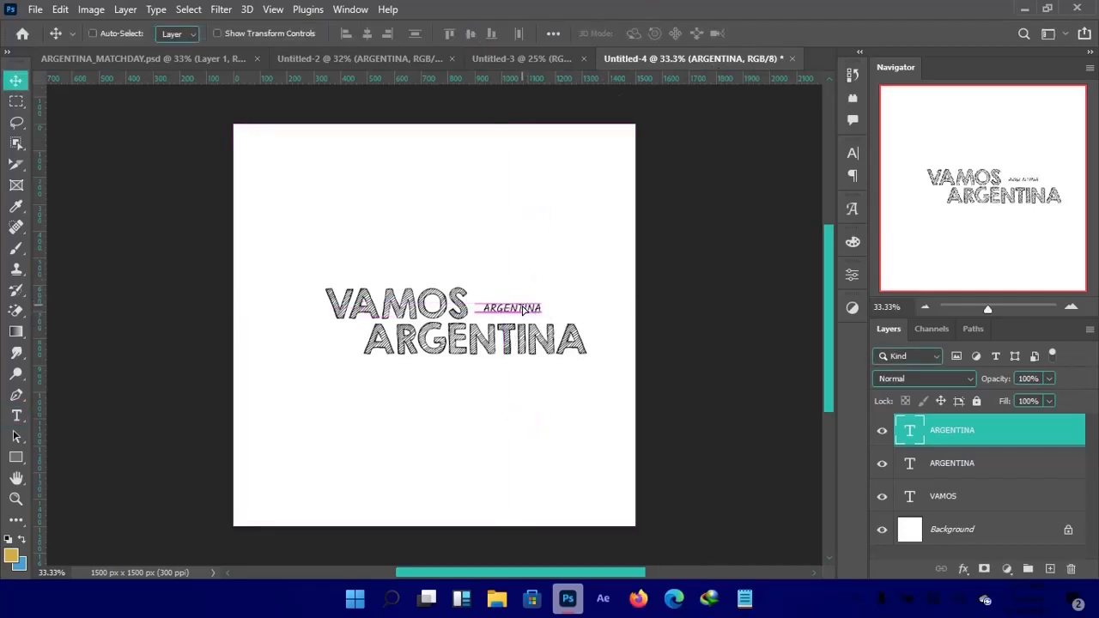
{"action": "key", "text": "ctrl+t"}
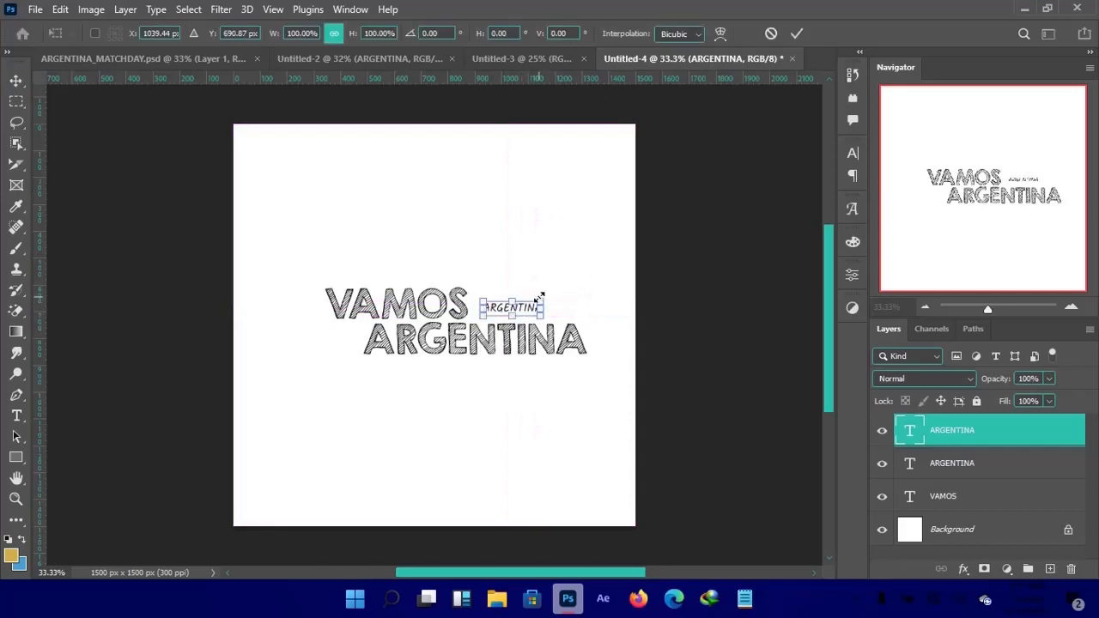
{"action": "left_click_drag", "start_coordinate": [542, 296], "coordinate": [560, 295]}
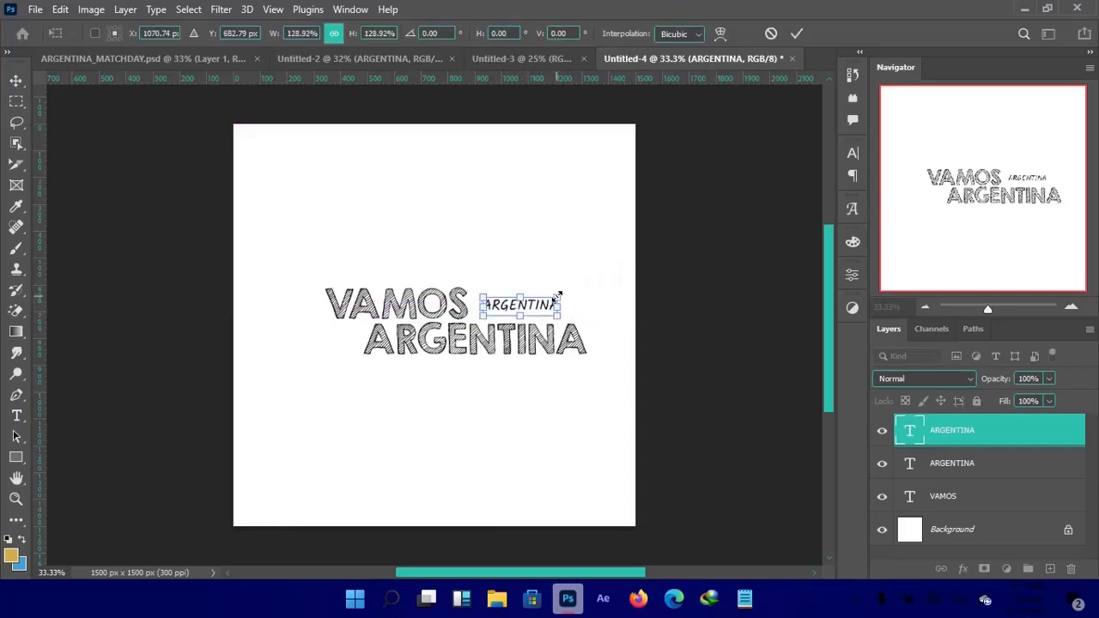
{"action": "key", "text": "Return"}
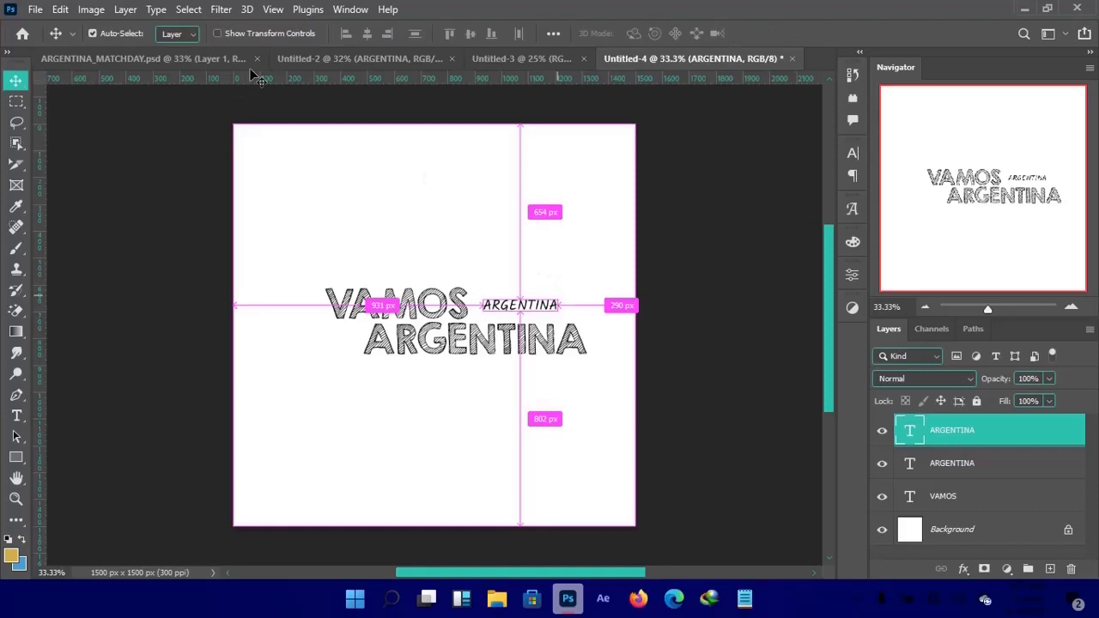
Following the finished pattern in Untitled-2, place the small ARGENTINA above the lettering and a copy scaled to about 71% beside VAMOS.
{"action": "left_click", "coordinate": [309, 58]}
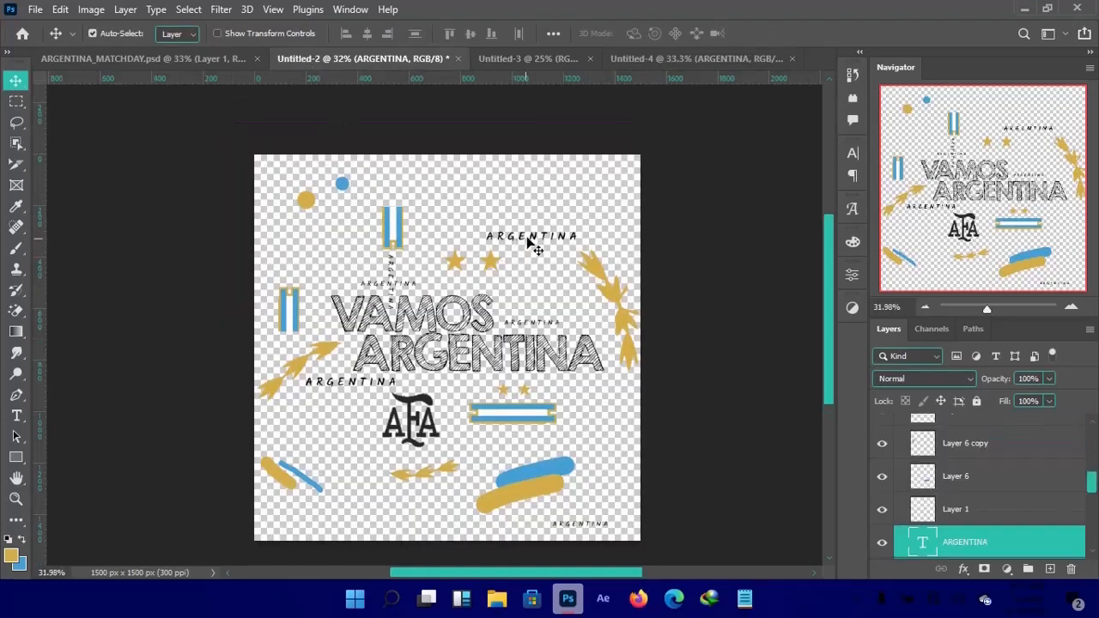
{"action": "left_click", "coordinate": [652, 60]}
{"action": "mouse_move", "coordinate": [532, 312]}
{"action": "left_mouse_down"}
{"action": "mouse_move", "coordinate": [540, 252]}
{"action": "mouse_move", "coordinate": [518, 310]}
{"action": "mouse_move", "coordinate": [548, 300]}
{"action": "mouse_move", "coordinate": [525, 305]}
{"action": "left_mouse_up"}
{"action": "key", "text": "ctrl+t"}
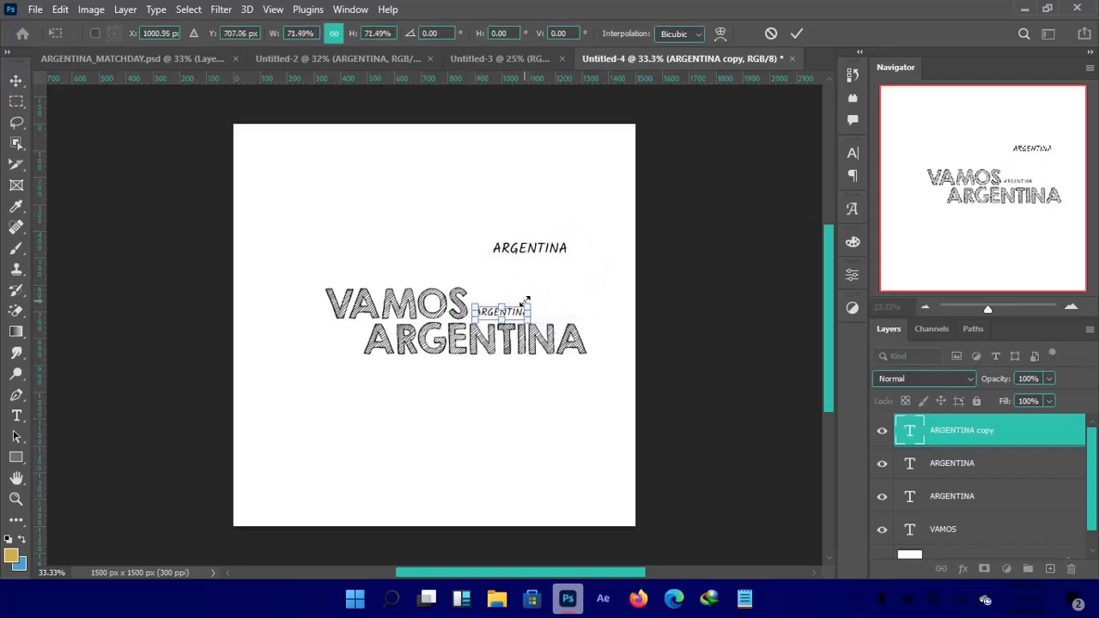
{"action": "key", "text": "Return"}
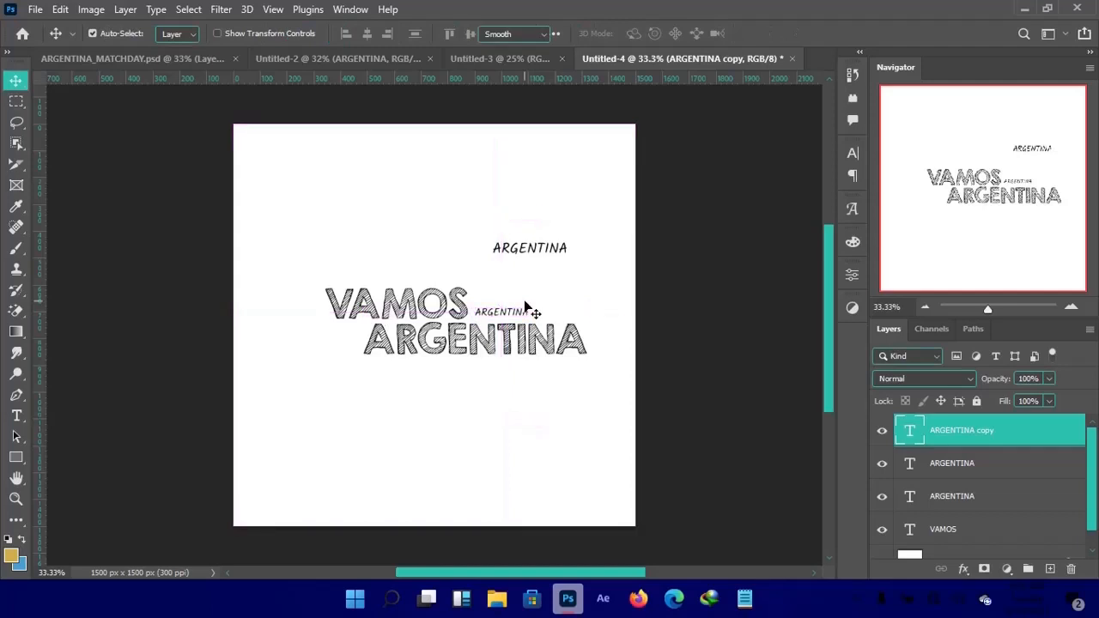
Set the small ARGENTINA text beside VAMOS to 7 pt with a tracking of 1000.
{"action": "double_click", "coordinate": [525, 309]}
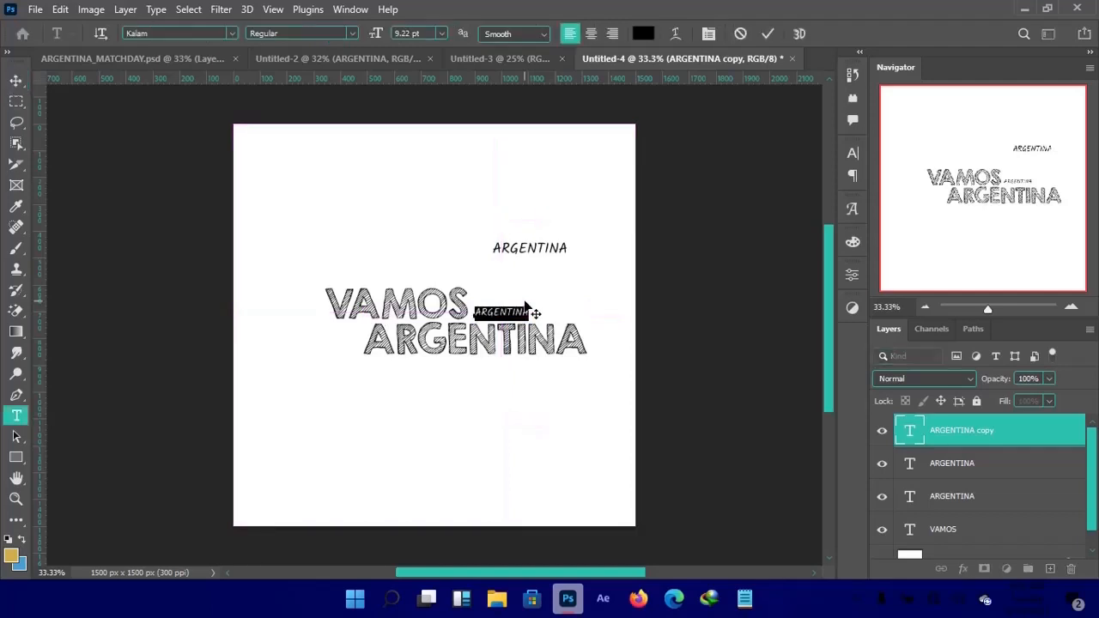
{"action": "left_click", "coordinate": [708, 35]}
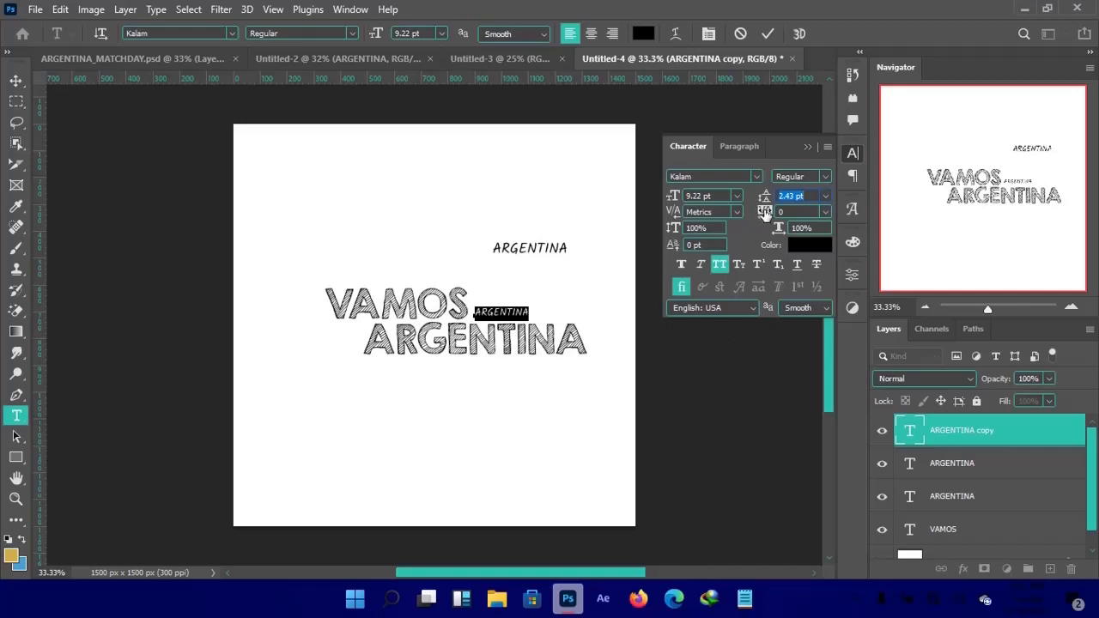
{"action": "left_click_drag", "start_coordinate": [764, 212], "coordinate": [787, 214]}
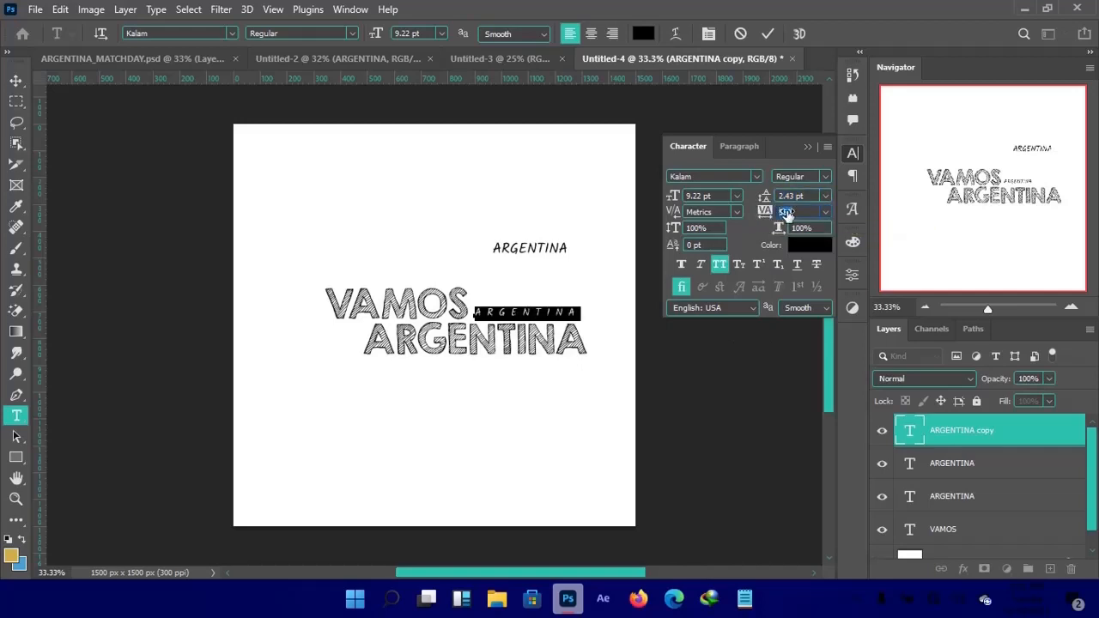
{"action": "left_click", "coordinate": [786, 196]}
{"action": "left_click_drag", "start_coordinate": [674, 196], "coordinate": [673, 197]}
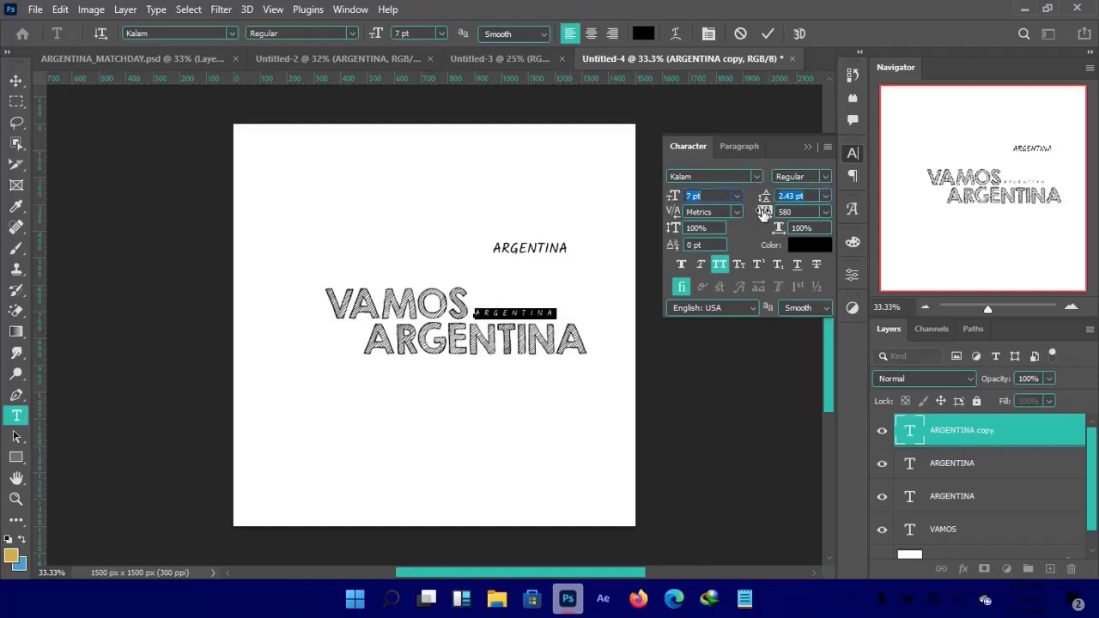
{"action": "left_click_drag", "start_coordinate": [767, 215], "coordinate": [785, 211]}
{"action": "left_click", "coordinate": [772, 37]}
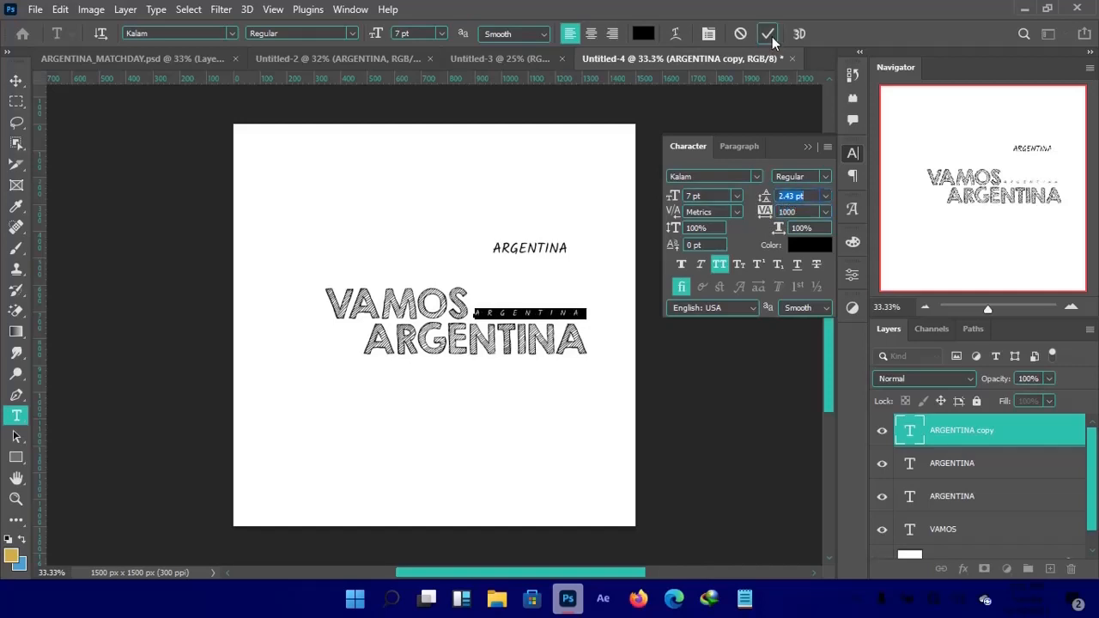
{"action": "left_click", "coordinate": [513, 273]}
{"action": "left_click", "coordinate": [768, 36]}
{"action": "key", "text": "v"}
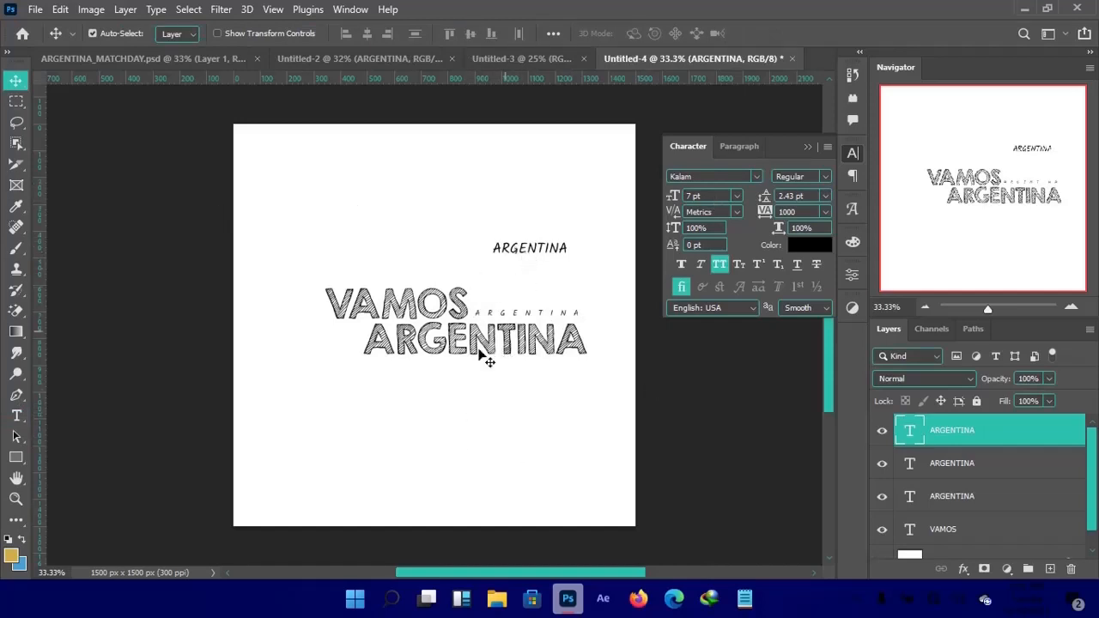
Check the pattern layout in Untitled-2 and place a copy of the upper Kalam ARGENTINA text just below the large ARGENTINA.
{"action": "left_click", "coordinate": [393, 60]}
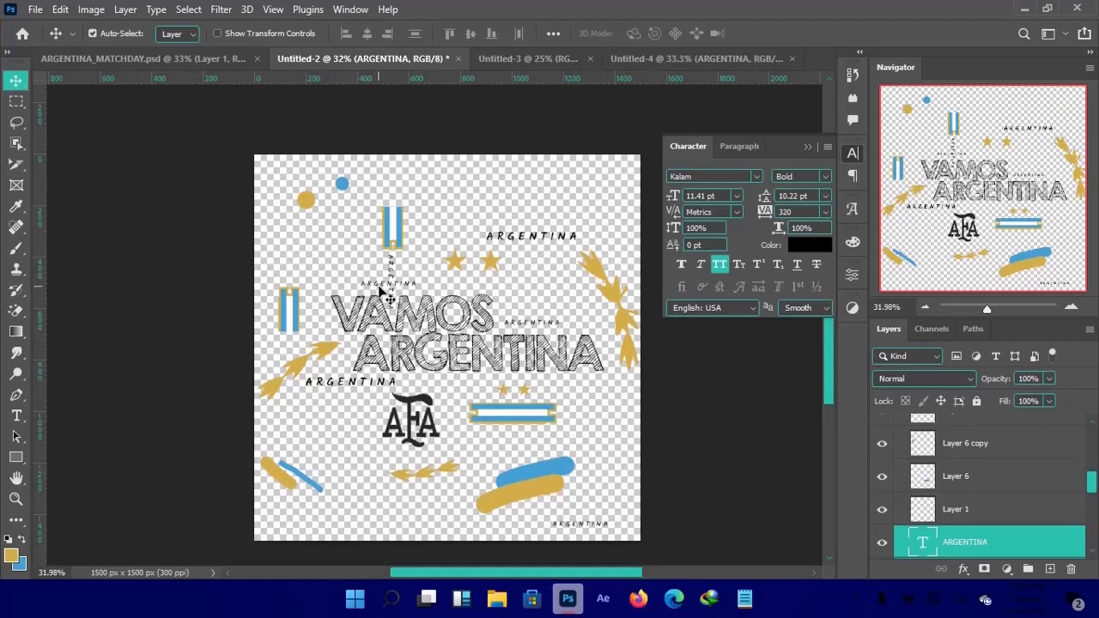
{"action": "left_click", "coordinate": [648, 57]}
{"action": "left_click_drag", "start_coordinate": [535, 250], "coordinate": [417, 363]}
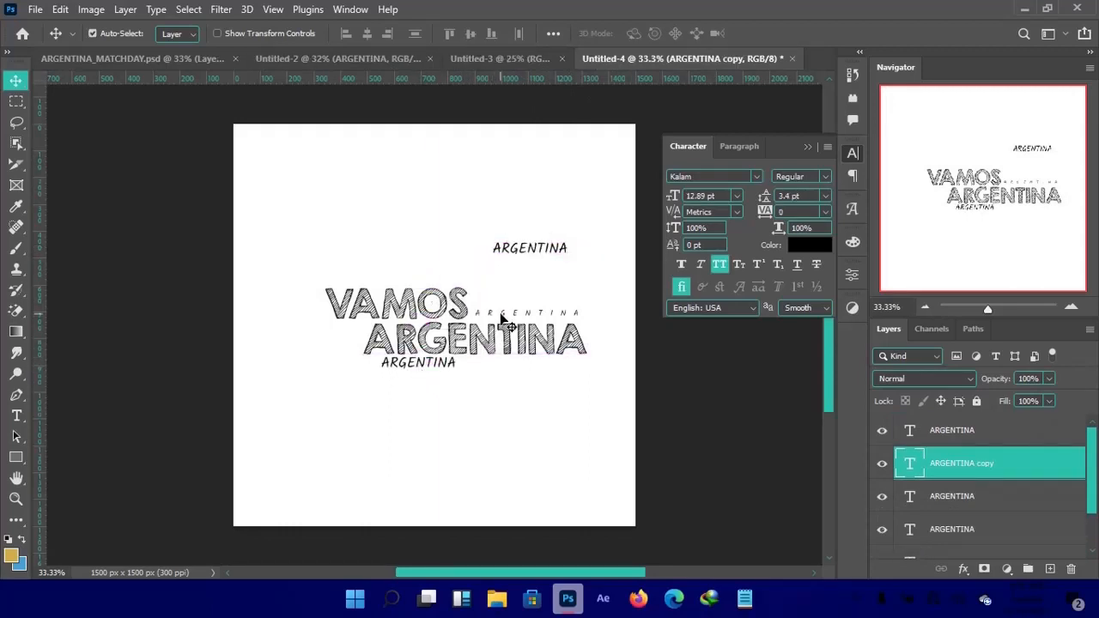
Duplicate the widely spaced ARGENTINA text above VAMOS and rotate the copy so it reads vertically upward.
{"action": "left_click_drag", "start_coordinate": [507, 322], "coordinate": [378, 284]}
{"action": "key", "text": "ctrl+t"}
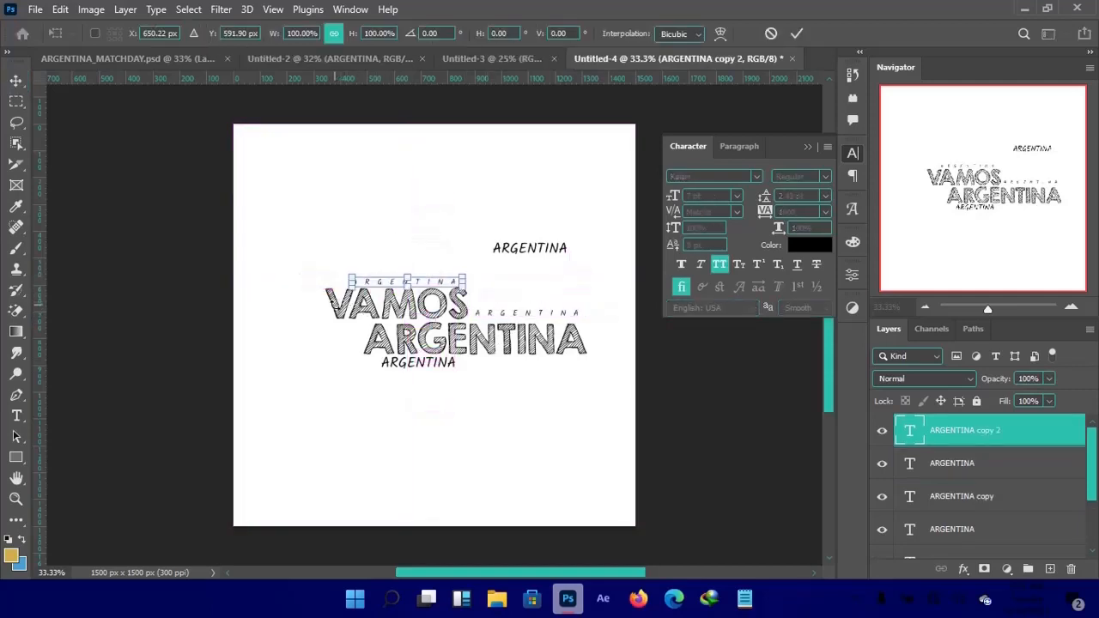
{"action": "left_click_drag", "start_coordinate": [327, 309], "coordinate": [374, 271]}
{"action": "key", "text": "Return"}
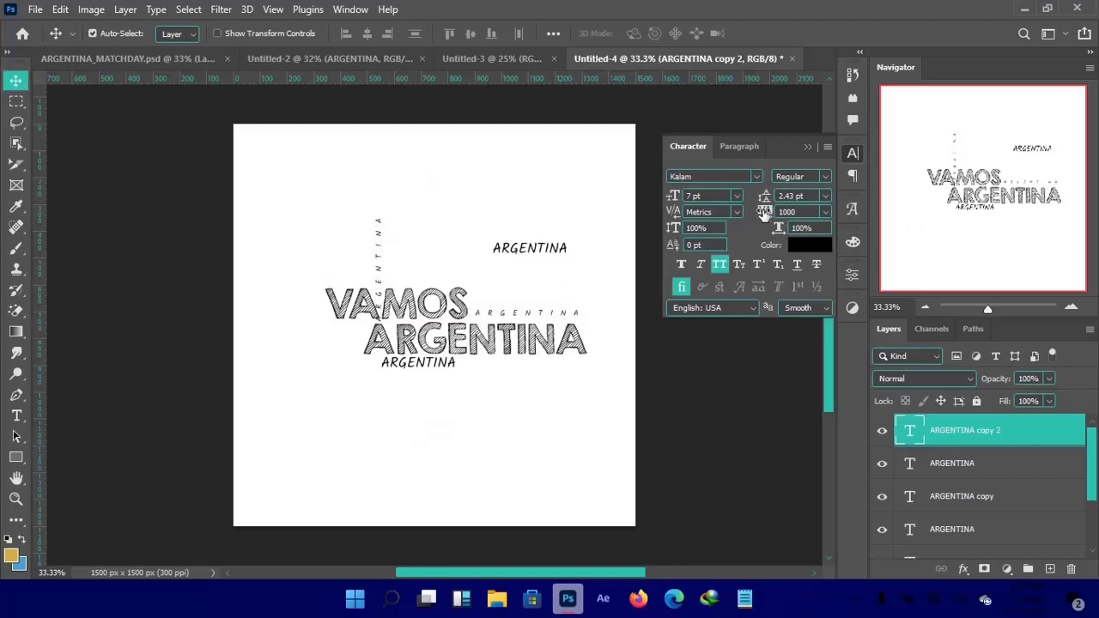
Set the vertical ARGENTINA text to a tracking of 840 and a size of 5 pt, positioned above VAMOS.
{"action": "left_click_drag", "start_coordinate": [764, 213], "coordinate": [755, 214]}
{"action": "left_click_drag", "start_coordinate": [392, 317], "coordinate": [377, 272]}
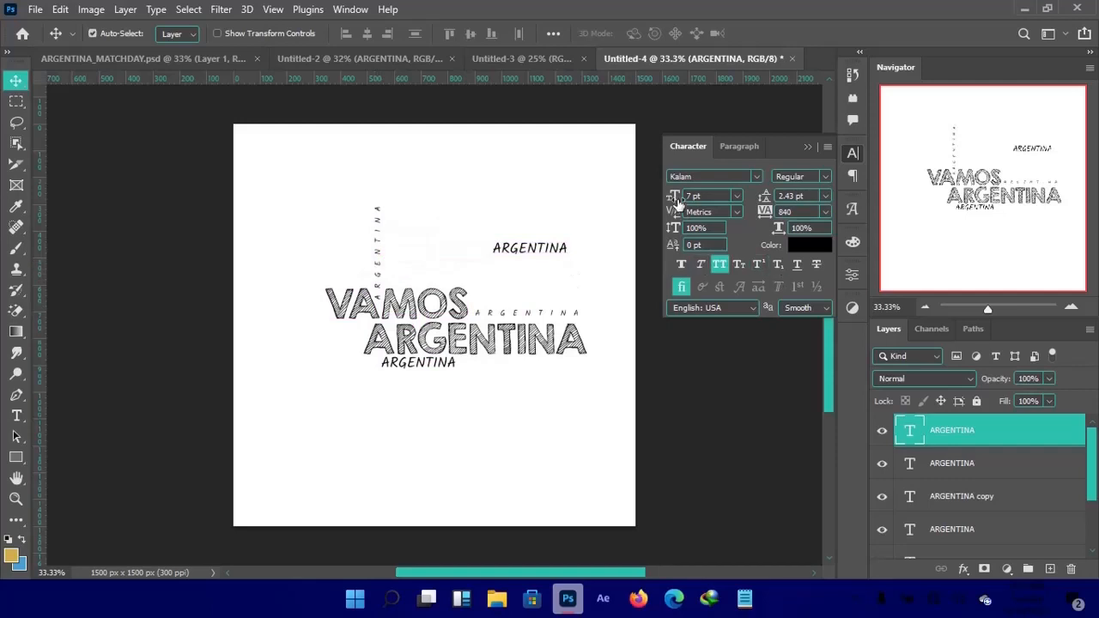
{"action": "left_click", "coordinate": [706, 195]}
{"action": "type", "text": "6"}
{"action": "key", "text": "Return"}
{"action": "left_click", "coordinate": [709, 194]}
{"action": "type", "text": "5"}
{"action": "key", "text": "Return"}
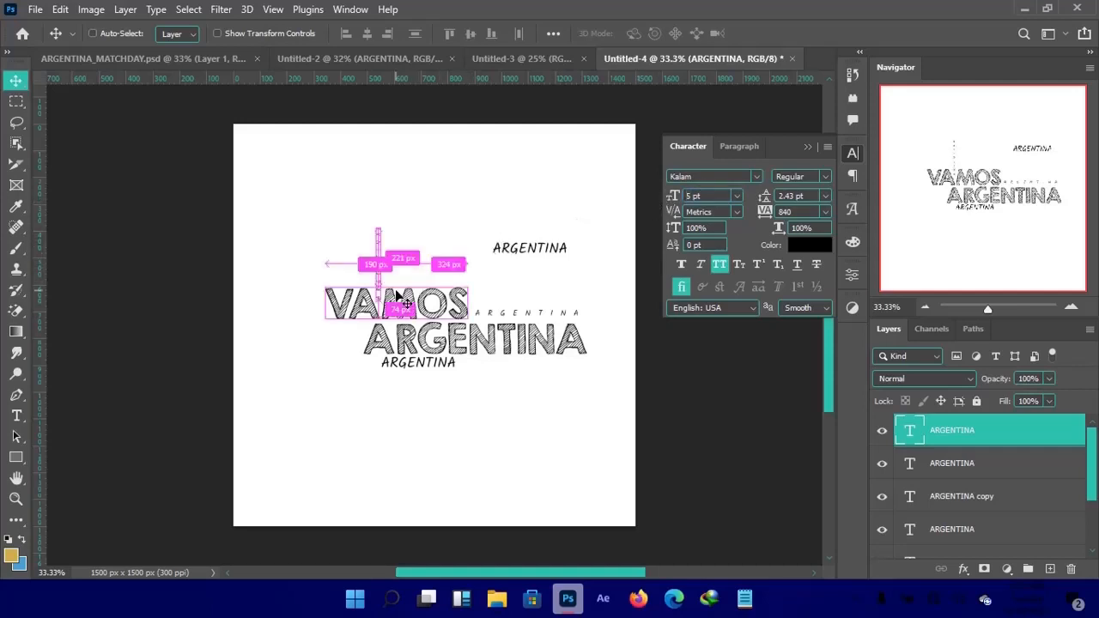
Duplicate the vertical ARGENTINA text, rotate the copy 90° to horizontal and place it just above VAMOS.
{"action": "key", "text": "ctrl+j"}
{"action": "key", "text": "ctrl+t"}
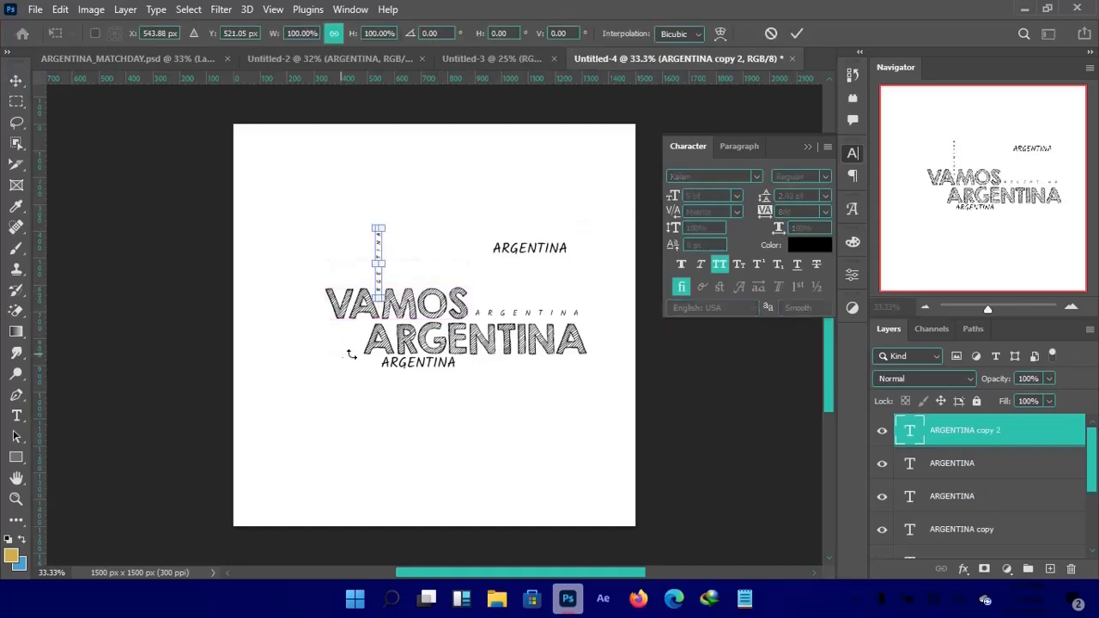
{"action": "left_click_drag", "start_coordinate": [322, 365], "coordinate": [279, 216]}
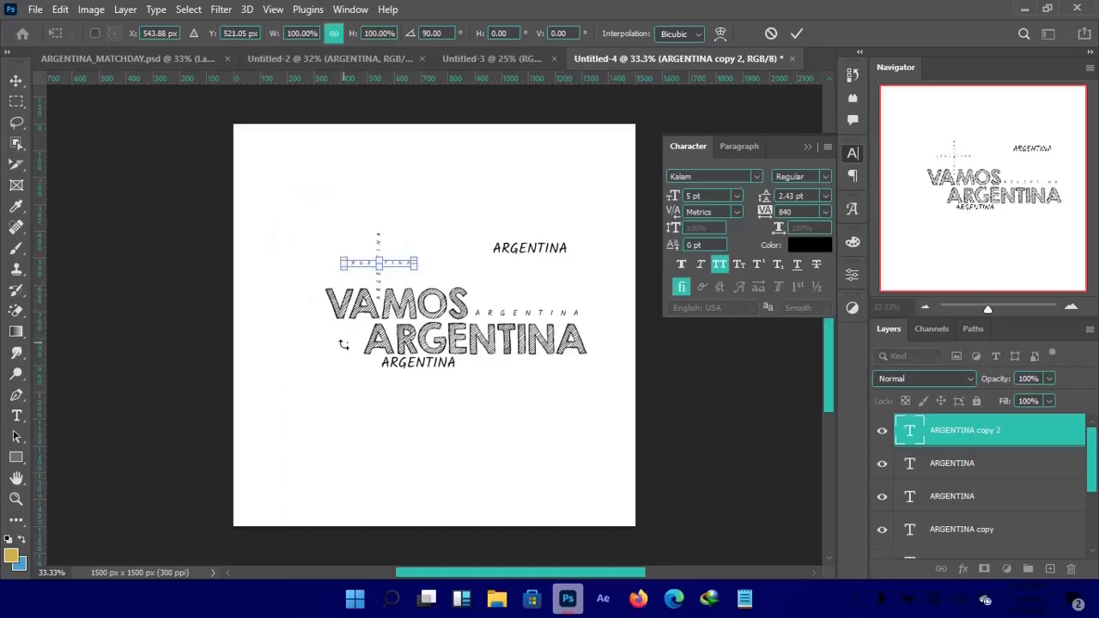
{"action": "key", "text": "Return"}
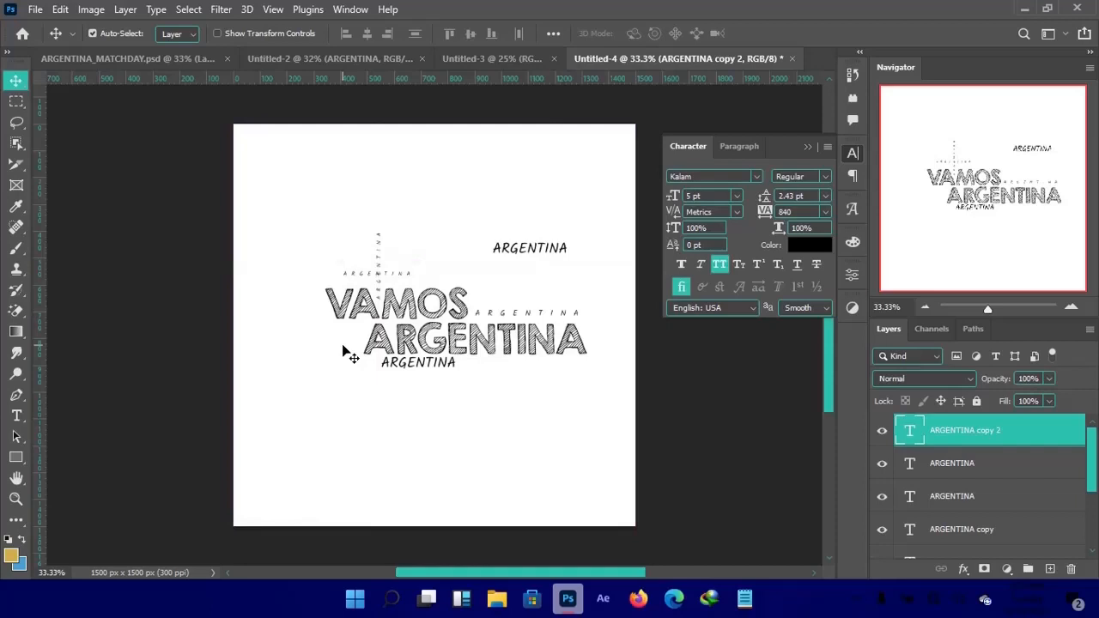
{"action": "key", "text": "ctrl+plus"}
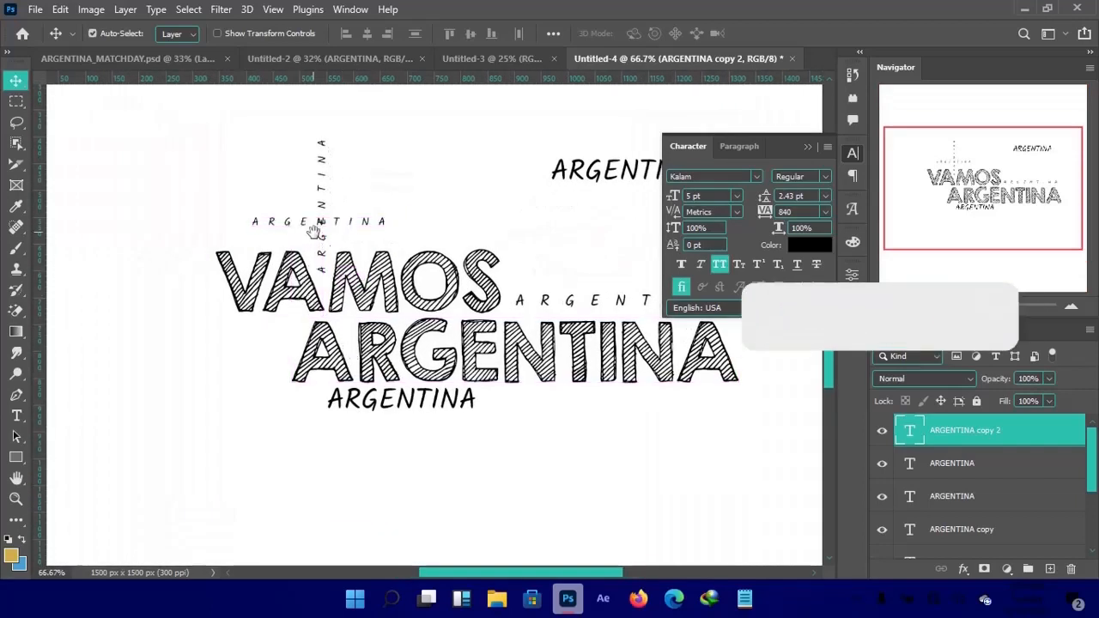
Shift the small horizontal ARGENTINA text above VAMOS slightly to the right and compare the arrangement with the layout in Untitled-2.
{"action": "left_click_drag", "start_coordinate": [315, 231], "coordinate": [311, 262]}
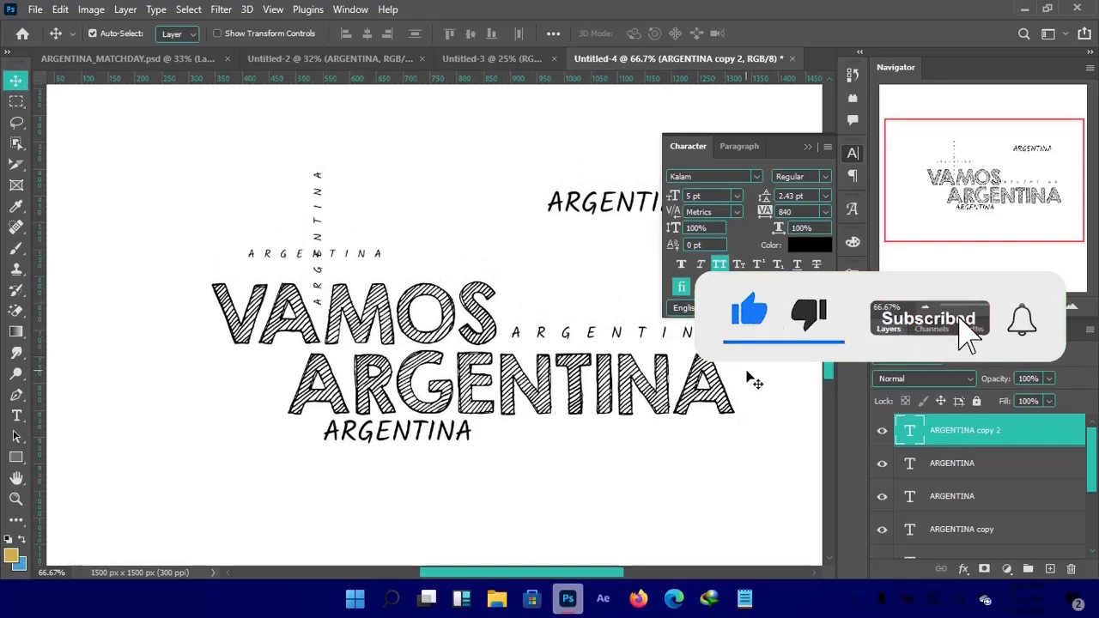
{"action": "left_click_drag", "start_coordinate": [314, 280], "coordinate": [339, 252]}
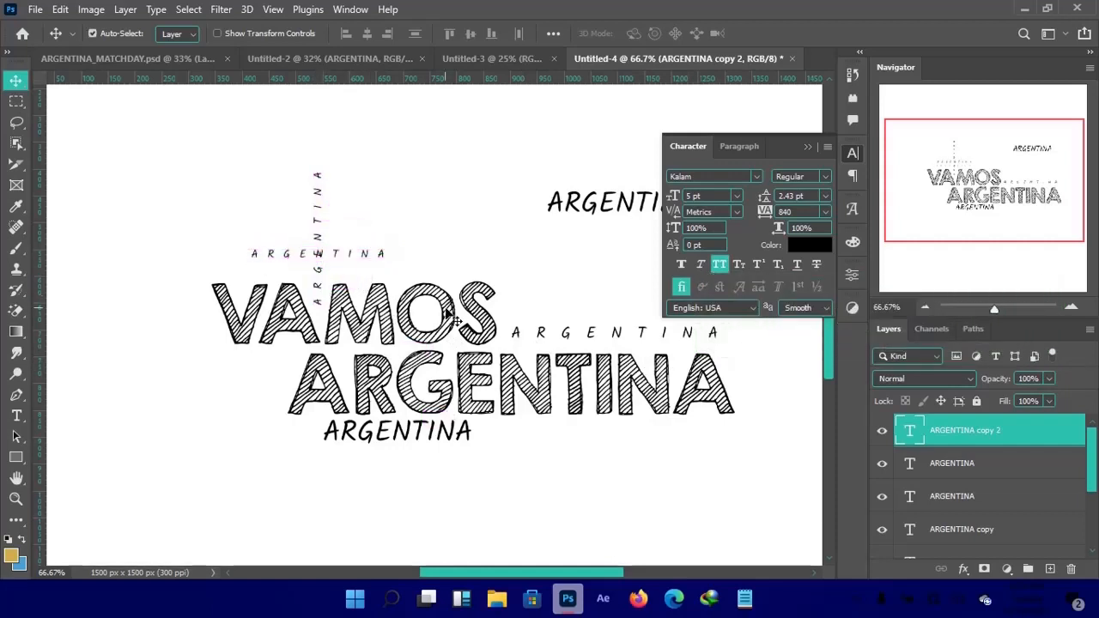
{"action": "left_click", "coordinate": [471, 59]}
{"action": "left_click", "coordinate": [355, 60]}
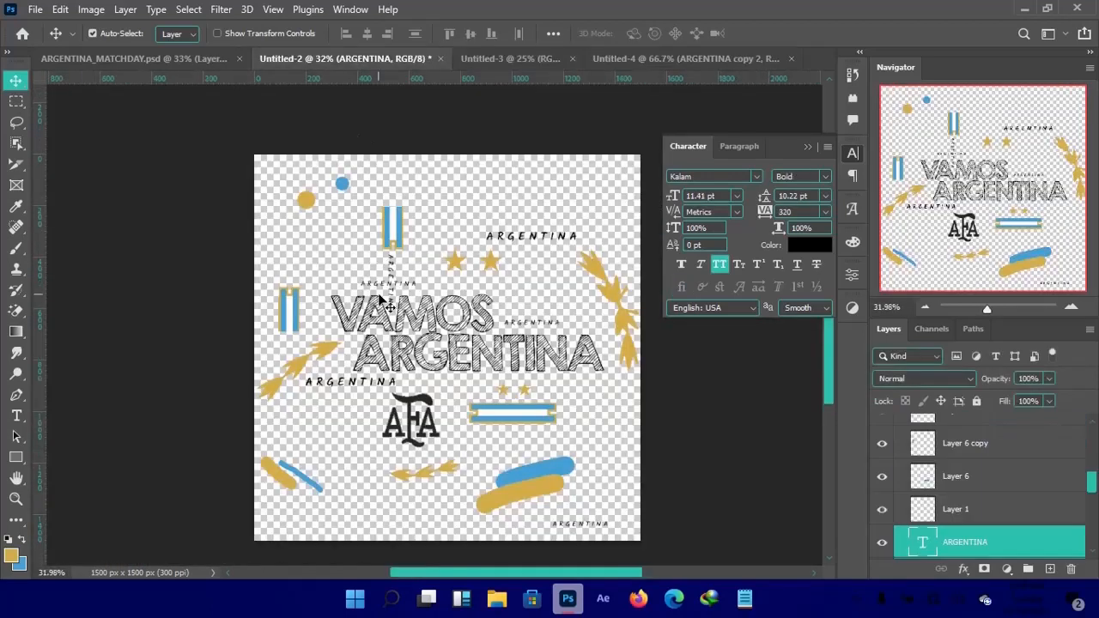
{"action": "left_click", "coordinate": [612, 59]}
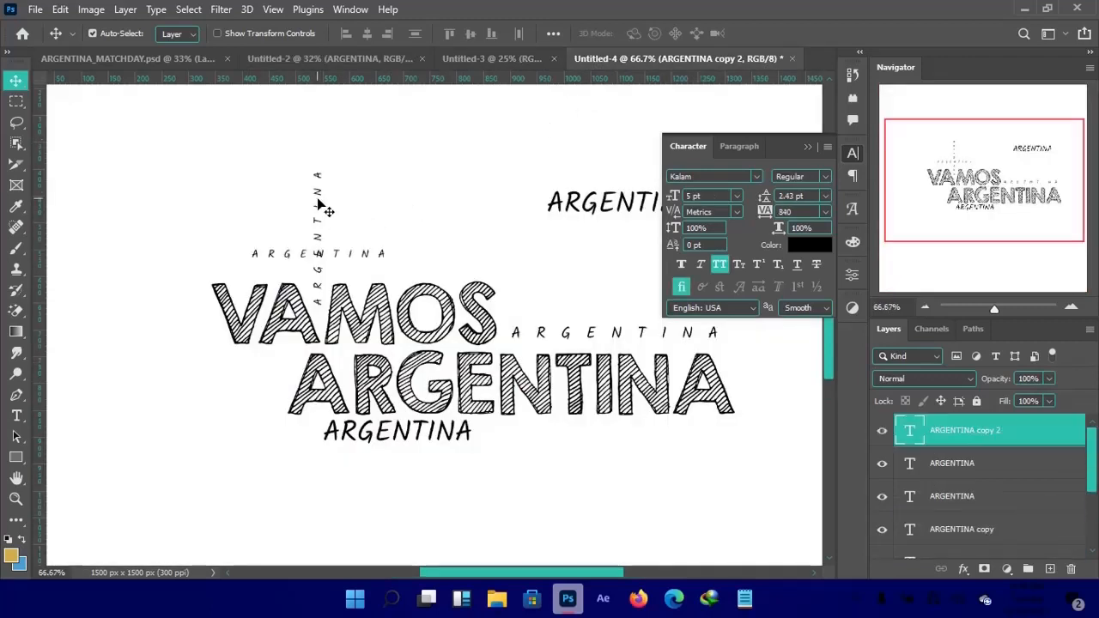
Rotate the vertical ARGENTINA text 180° so it reads downward, and lower it until its N overlaps the horizontal text's N.
{"action": "left_click", "coordinate": [318, 206]}
{"action": "key", "text": "ctrl+t"}
{"action": "left_click_drag", "start_coordinate": [340, 382], "coordinate": [292, 126]}
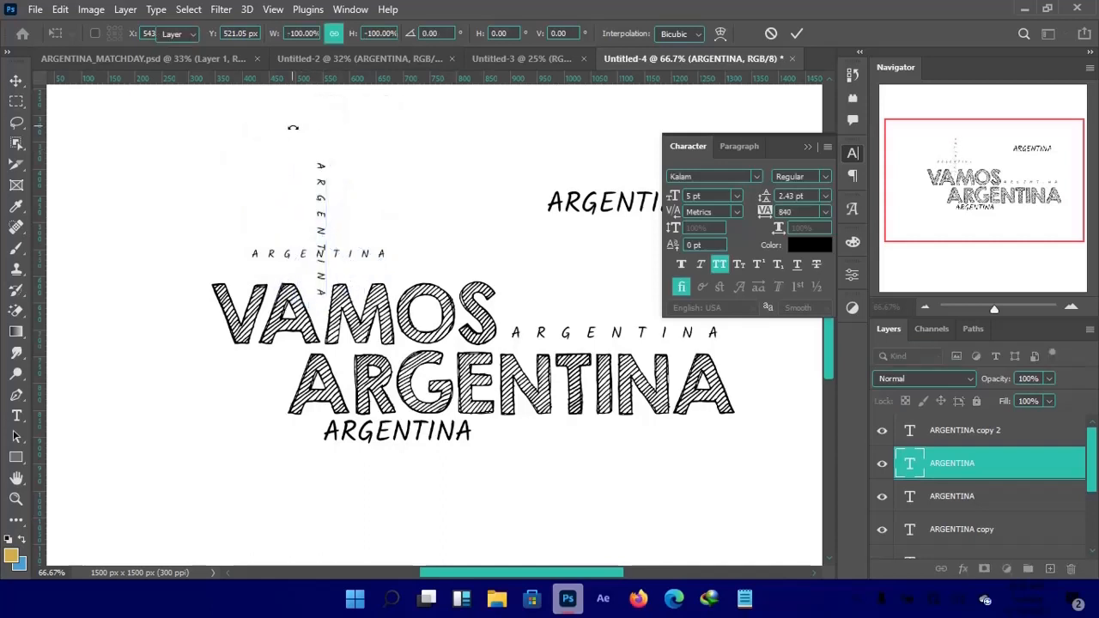
{"action": "key", "text": "Return"}
{"action": "key", "text": "shift+Down"}
{"action": "key", "text": "shift+Down"}
{"action": "key", "text": "shift+Down"}
{"action": "key", "text": "shift+Down"}
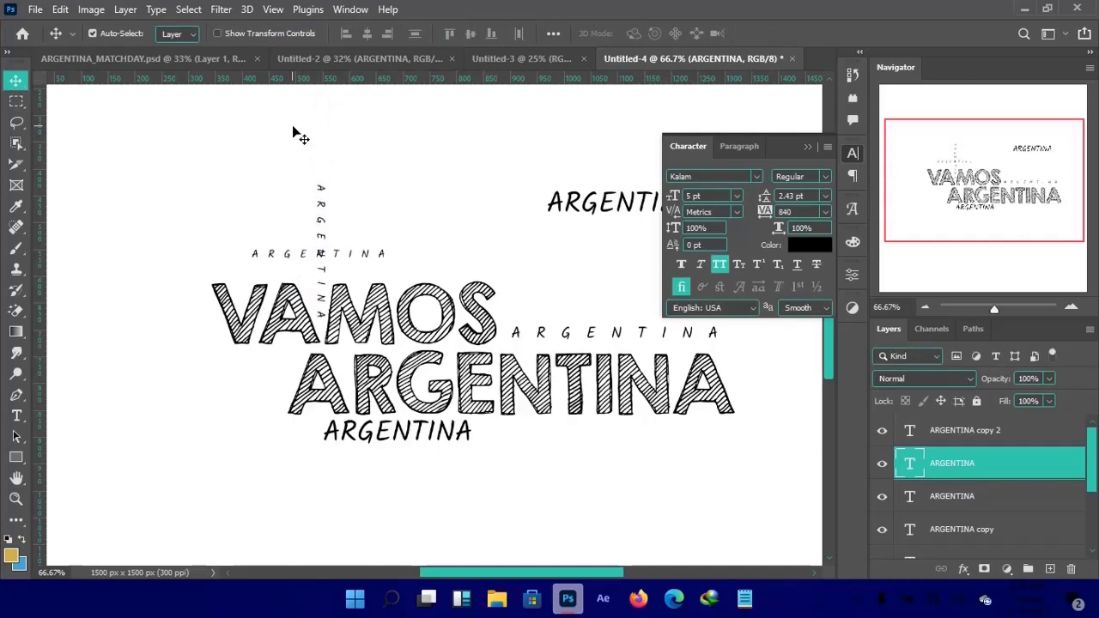
Mask out the vertical ARGENTINA text's N where it overlaps the horizontal one, using a rectangular selection and an inverted layer mask.
{"action": "left_click", "coordinate": [16, 101]}
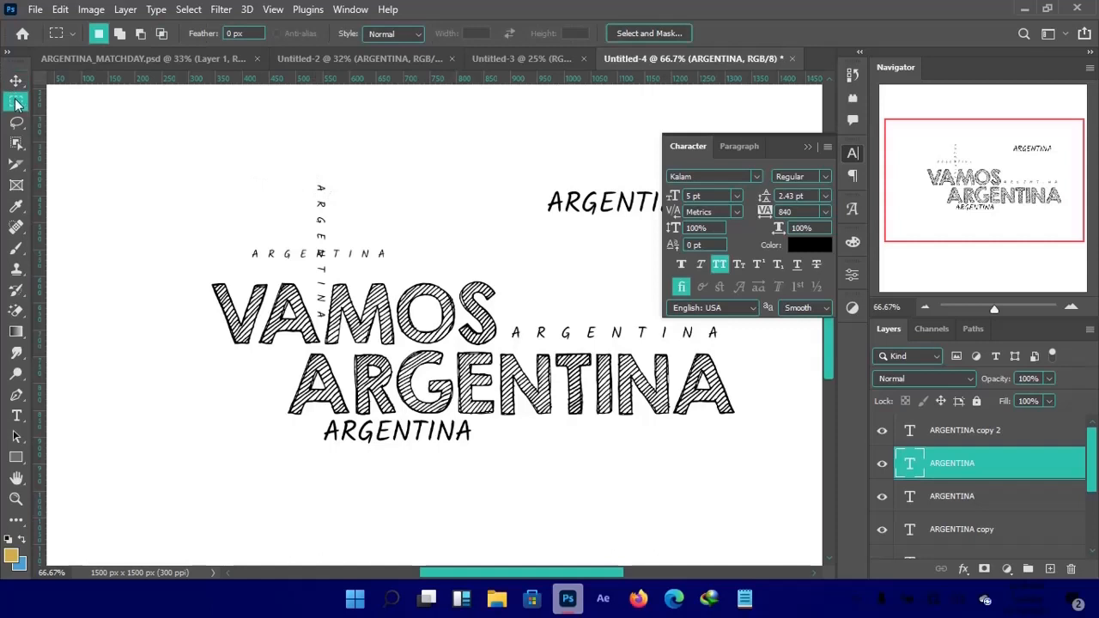
{"action": "left_click_drag", "start_coordinate": [316, 247], "coordinate": [329, 260]}
{"action": "key", "text": "ctrl+plus"}
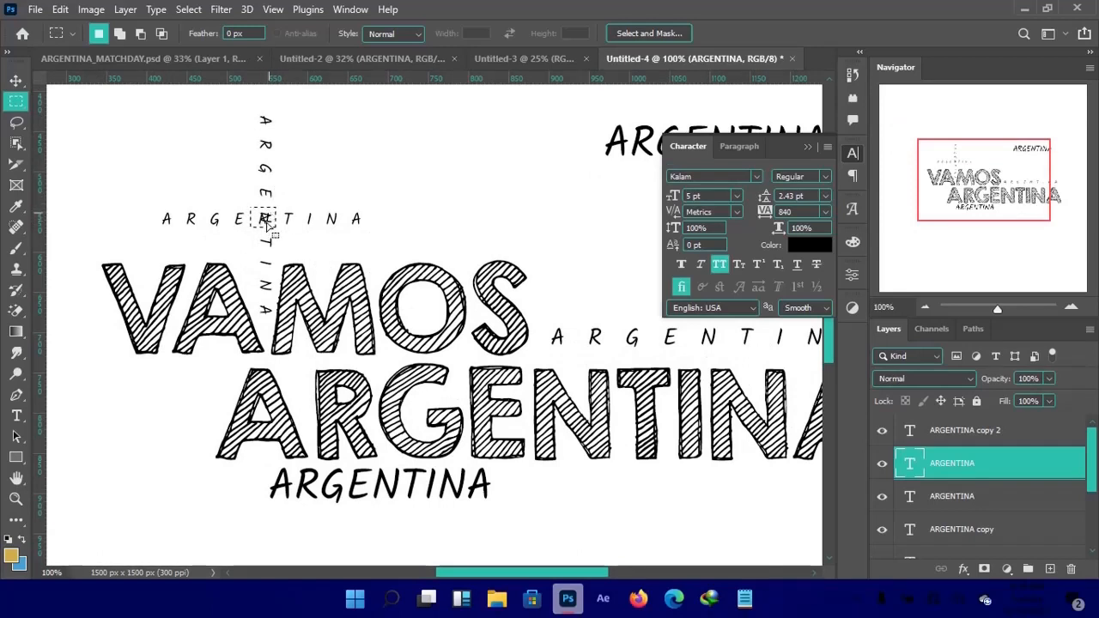
{"action": "left_click", "coordinate": [881, 464]}
{"action": "left_click", "coordinate": [881, 464]}
{"action": "left_click", "coordinate": [881, 464]}
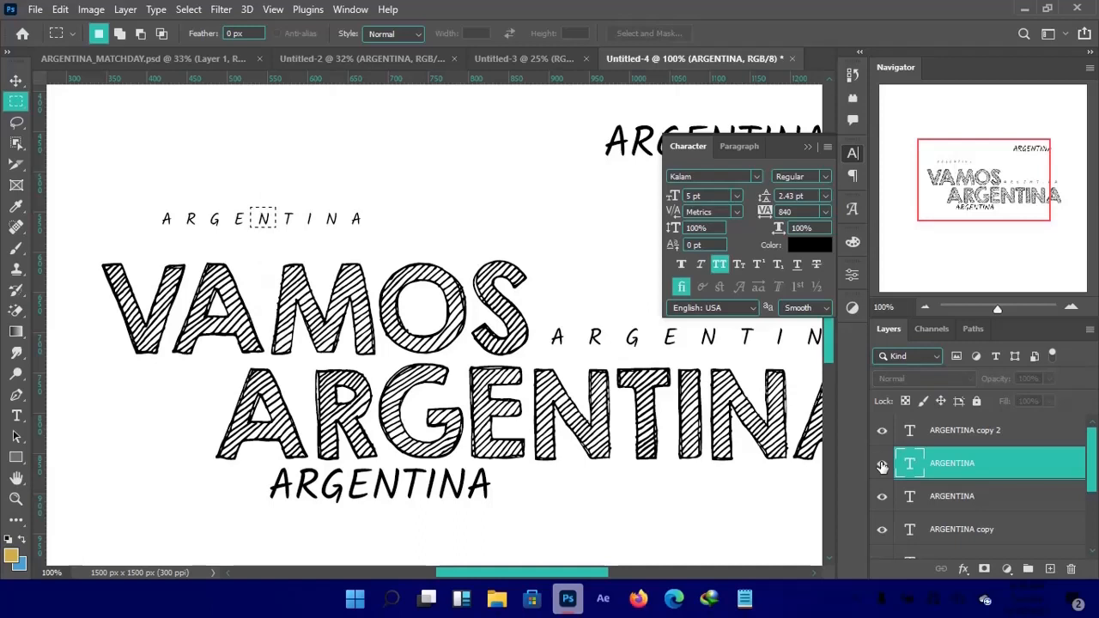
{"action": "left_click", "coordinate": [881, 463]}
{"action": "left_click", "coordinate": [984, 569]}
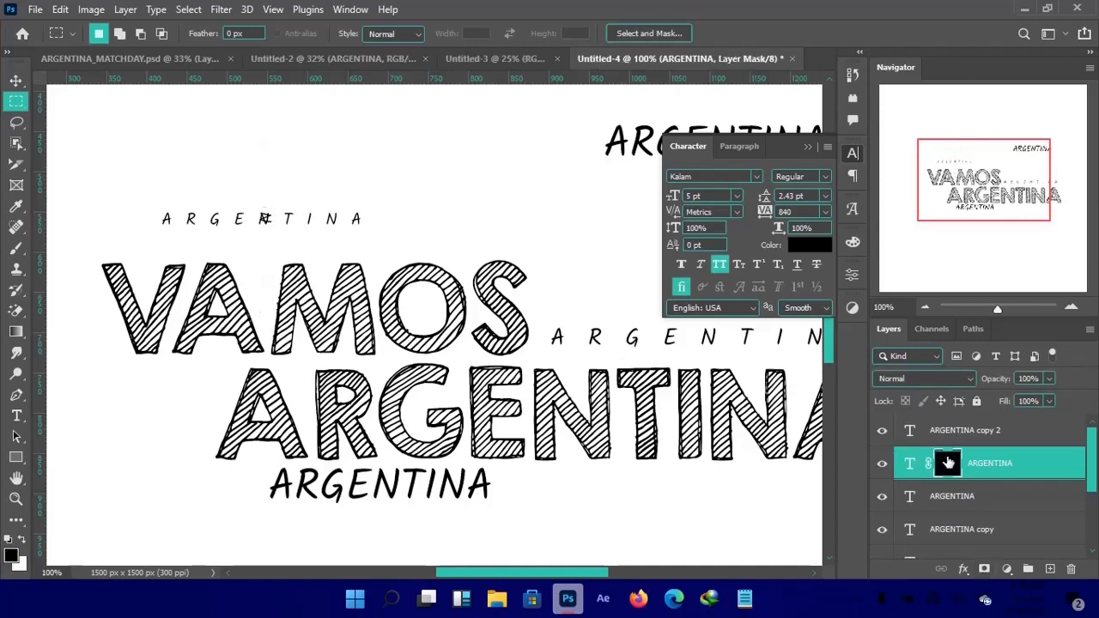
{"action": "key", "text": "ctrl+i"}
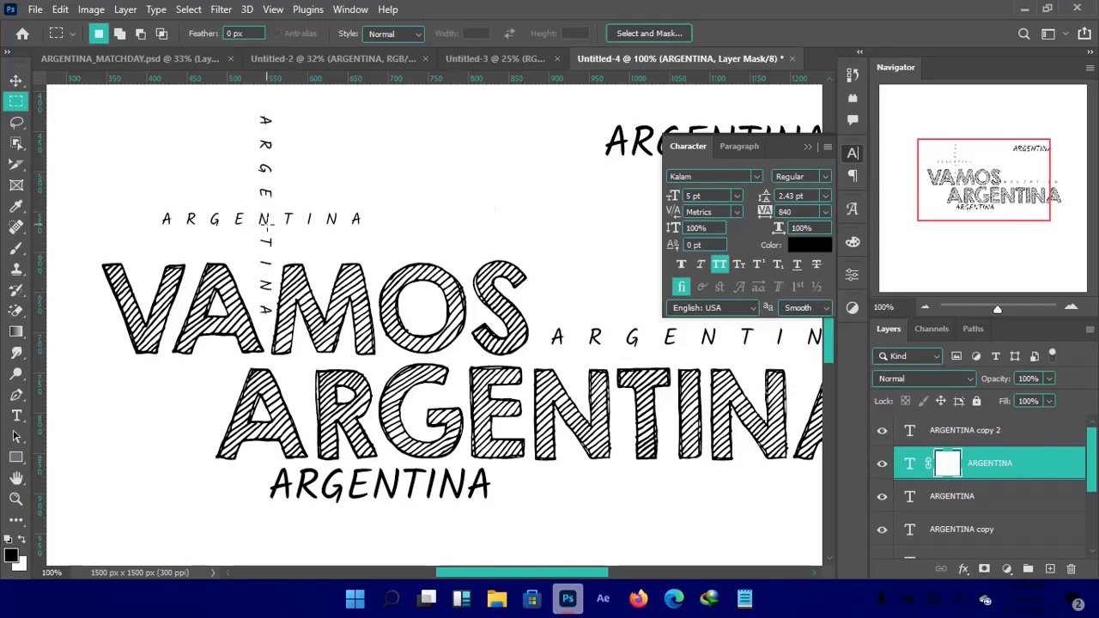
Collapse the Character settings and nudge the ARGENTINA text beneath the large lettering slightly downward.
{"action": "key", "text": "v"}
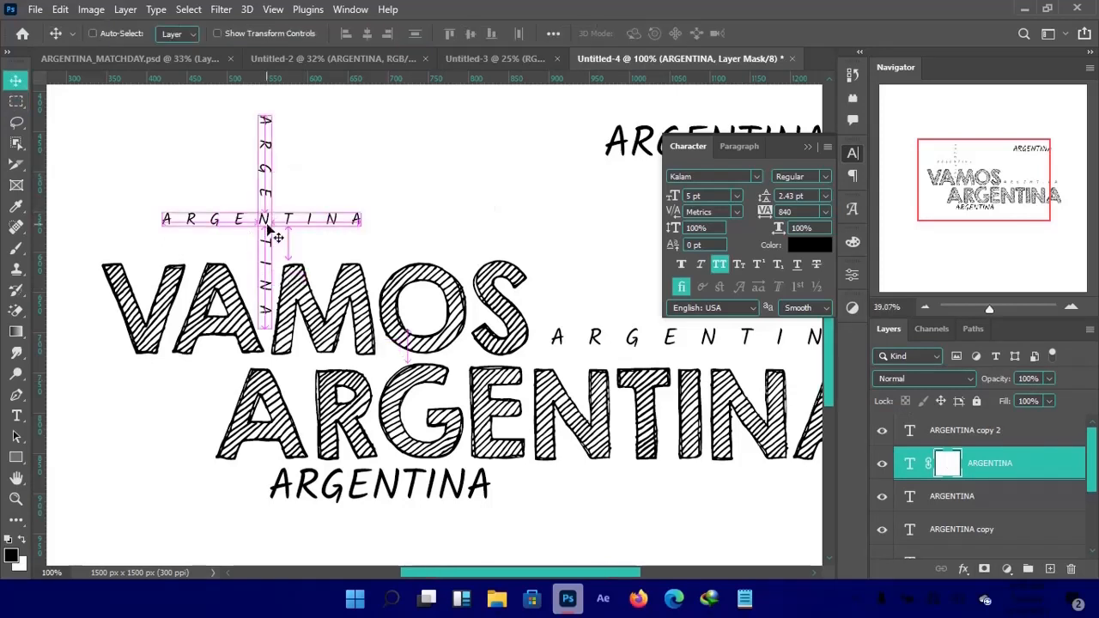
{"action": "key", "text": "ctrl+0"}
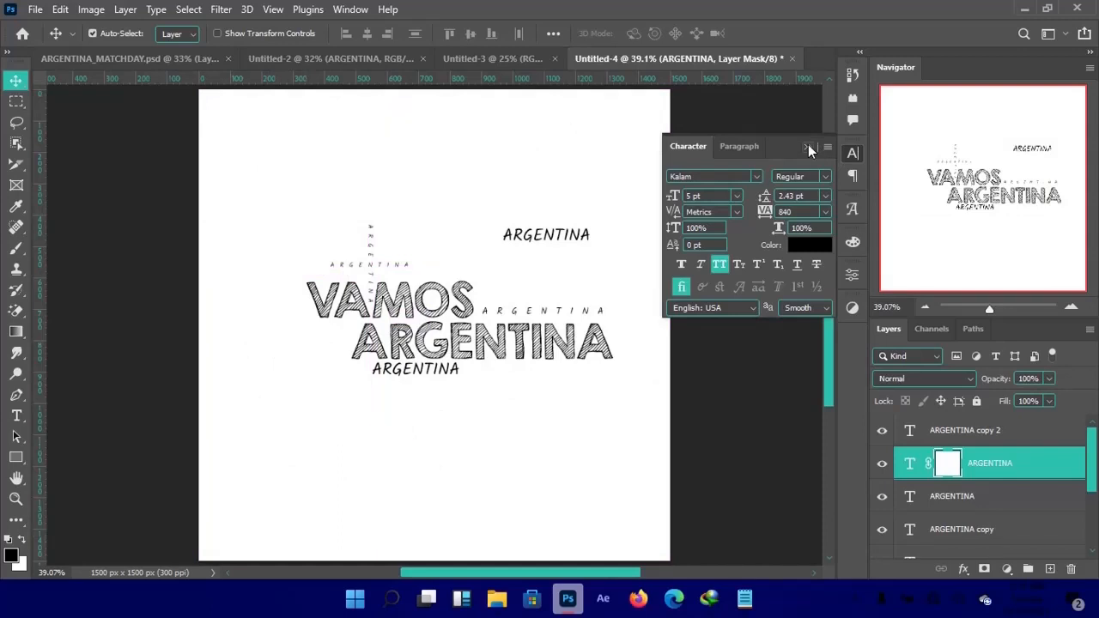
{"action": "key", "text": "ctrl+minus"}
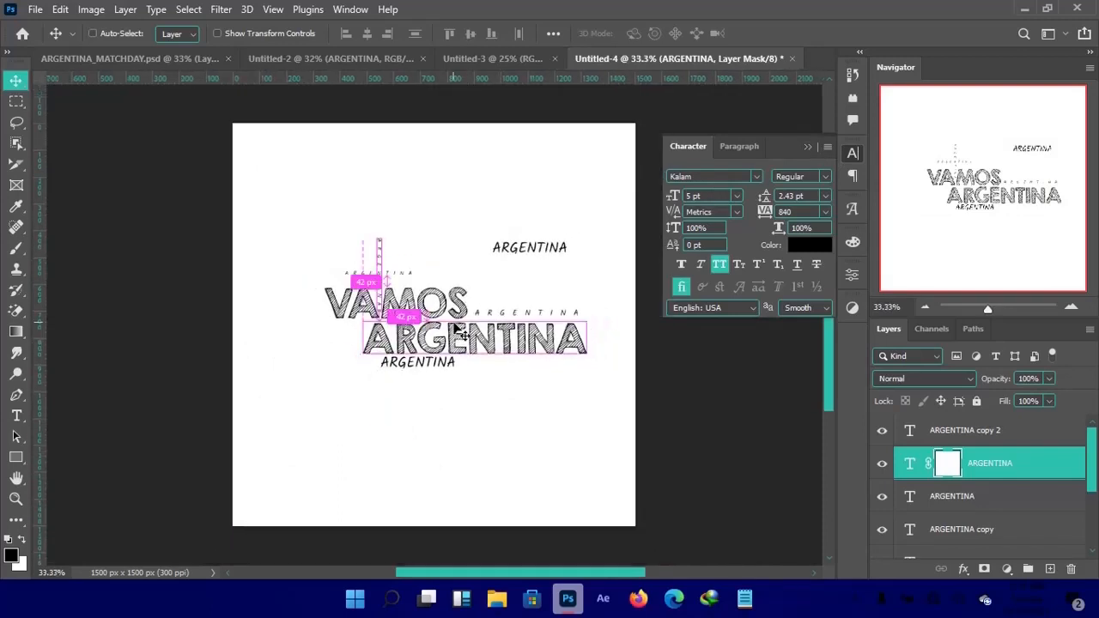
{"action": "key", "text": "ctrl+plus"}
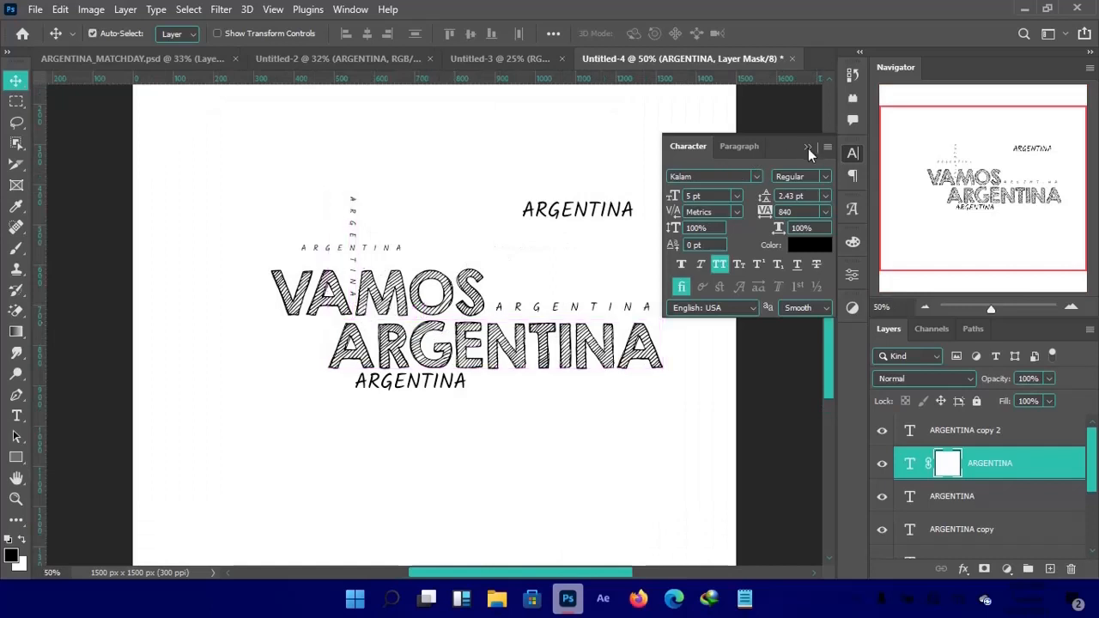
{"action": "left_click", "coordinate": [807, 146]}
{"action": "left_click", "coordinate": [405, 384]}
{"action": "key", "text": "Down"}
{"action": "key", "text": "Down"}
{"action": "key", "text": "Down"}
{"action": "key", "text": "Down"}
{"action": "key", "text": "Down"}
{"action": "key", "text": "Down"}
{"action": "key", "text": "Down"}
{"action": "key", "text": "Down"}
{"action": "key", "text": "Down"}
{"action": "key", "text": "Down"}
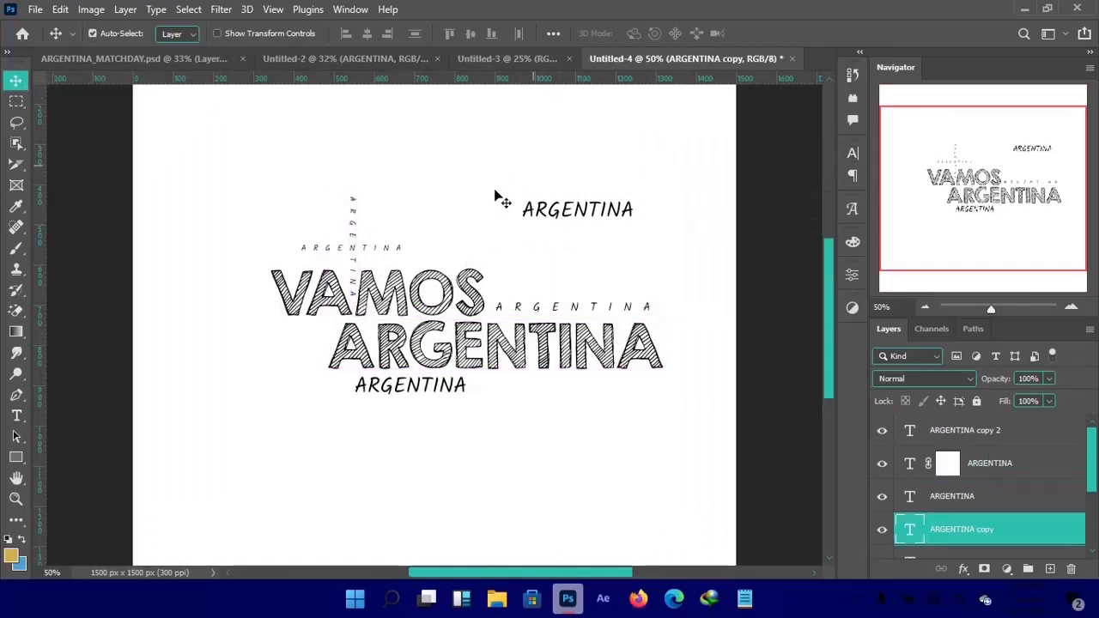
Open the Argentina national football team logo PNG from the Elements folder and place the crest into Untitled-4.
{"action": "mouse_move", "coordinate": [495, 600]}
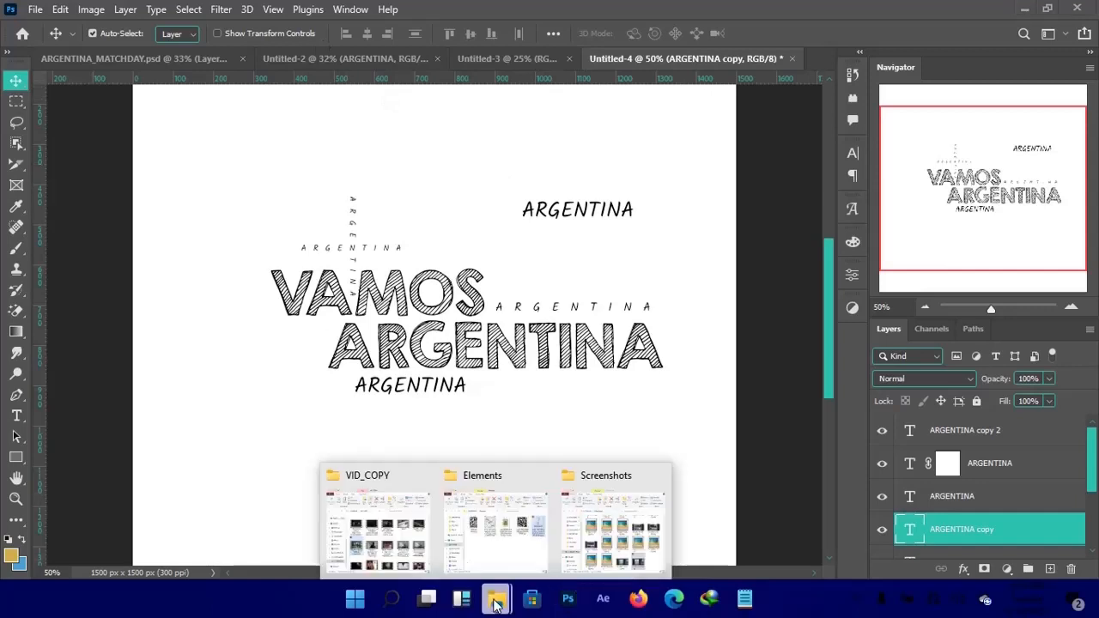
{"action": "left_click", "coordinate": [510, 550]}
{"action": "left_click", "coordinate": [676, 301]}
{"action": "left_click_drag", "start_coordinate": [675, 301], "coordinate": [659, 7]}
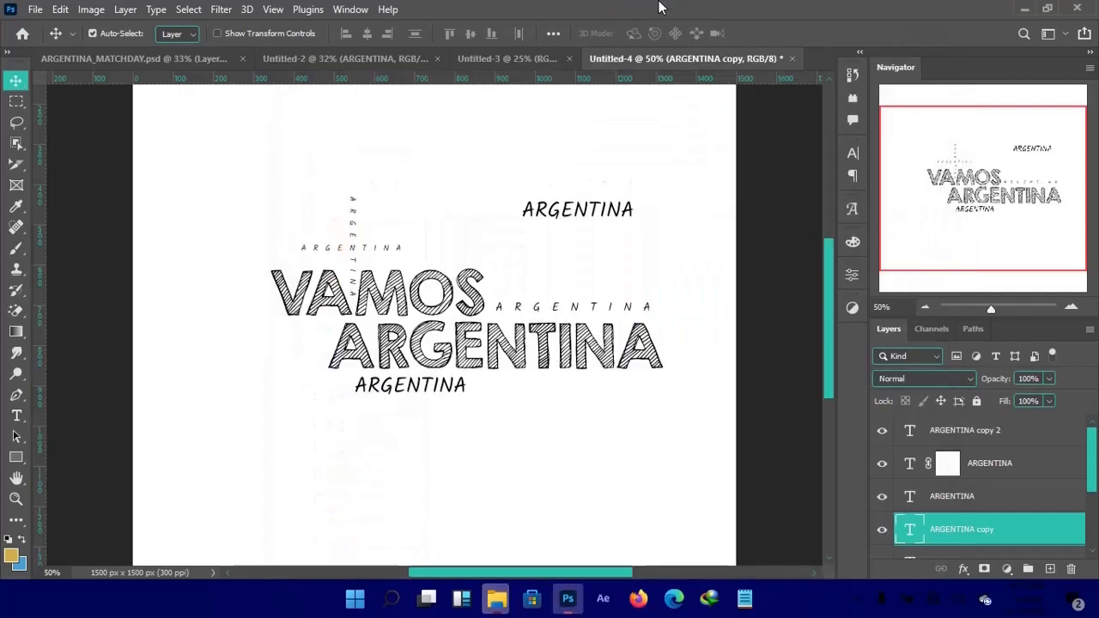
{"action": "left_click_drag", "start_coordinate": [409, 298], "coordinate": [292, 62]}
{"action": "left_click_drag", "start_coordinate": [364, 427], "coordinate": [581, 329]}
Select the two gold stars above the crest with a rectangular marquee and cut them to a new layer.
{"action": "key", "text": "m"}
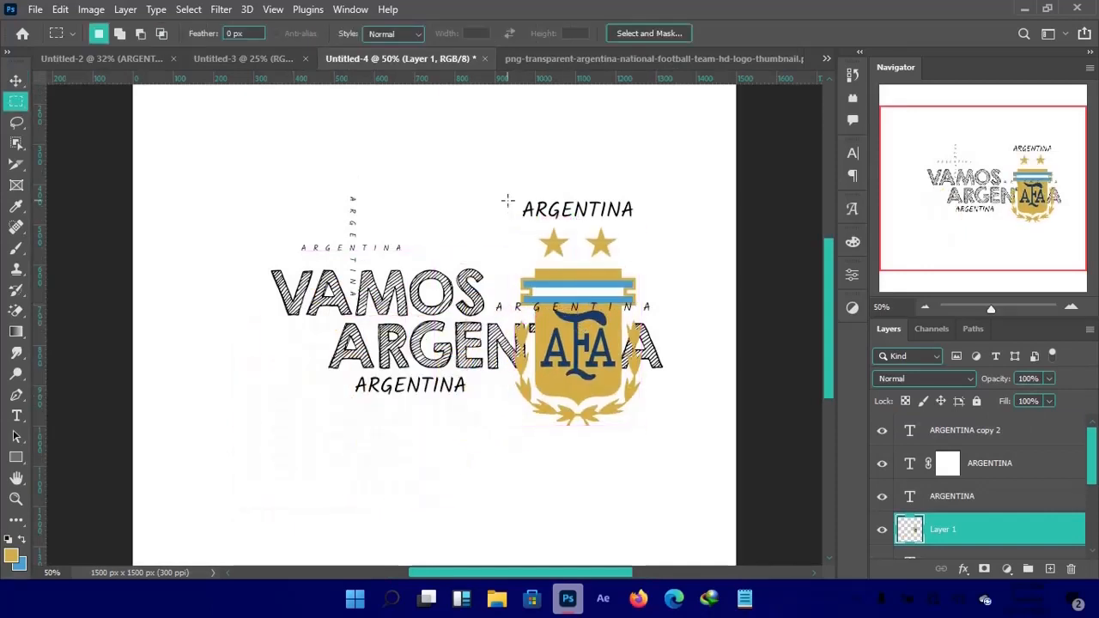
{"action": "left_click_drag", "start_coordinate": [509, 222], "coordinate": [647, 261]}
{"action": "right_click", "coordinate": [595, 251]}
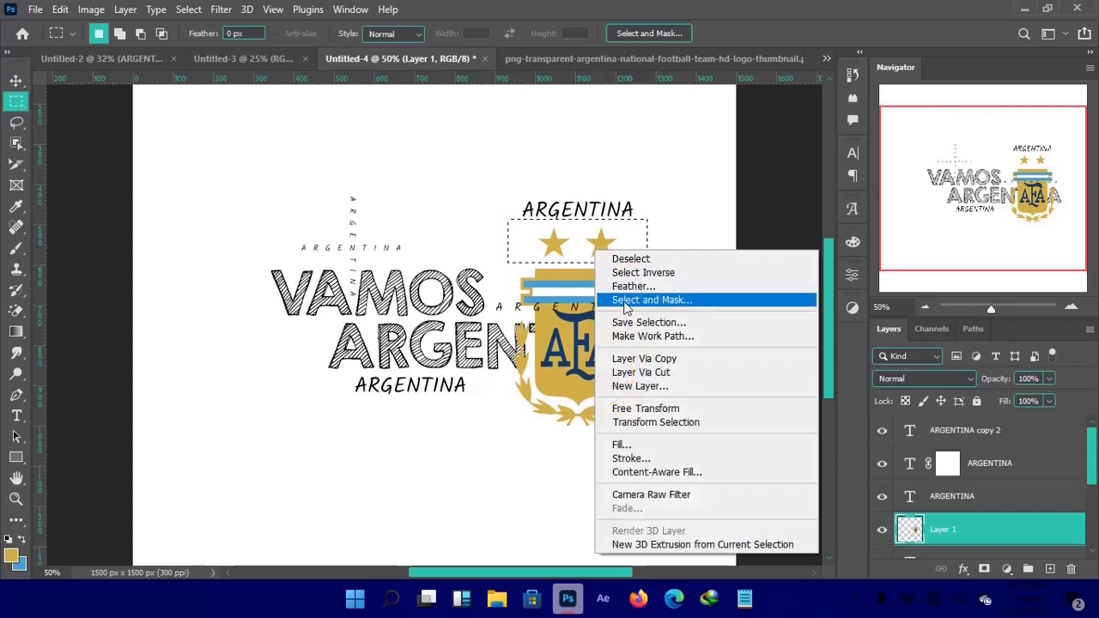
{"action": "left_click", "coordinate": [640, 372]}
Move the two stars above VAMOS, left of the upper ARGENTINA text, and convert their layer to a Smart Object.
{"action": "key", "text": "v"}
{"action": "left_click_drag", "start_coordinate": [605, 252], "coordinate": [482, 191]}
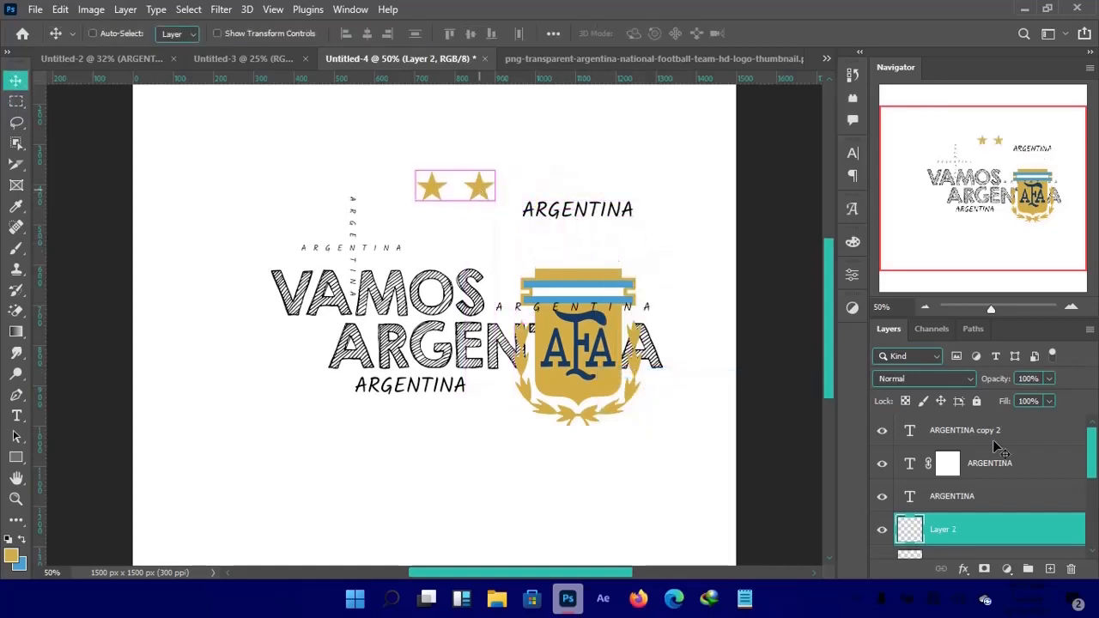
{"action": "right_click", "coordinate": [984, 532]}
{"action": "left_click", "coordinate": [799, 246]}
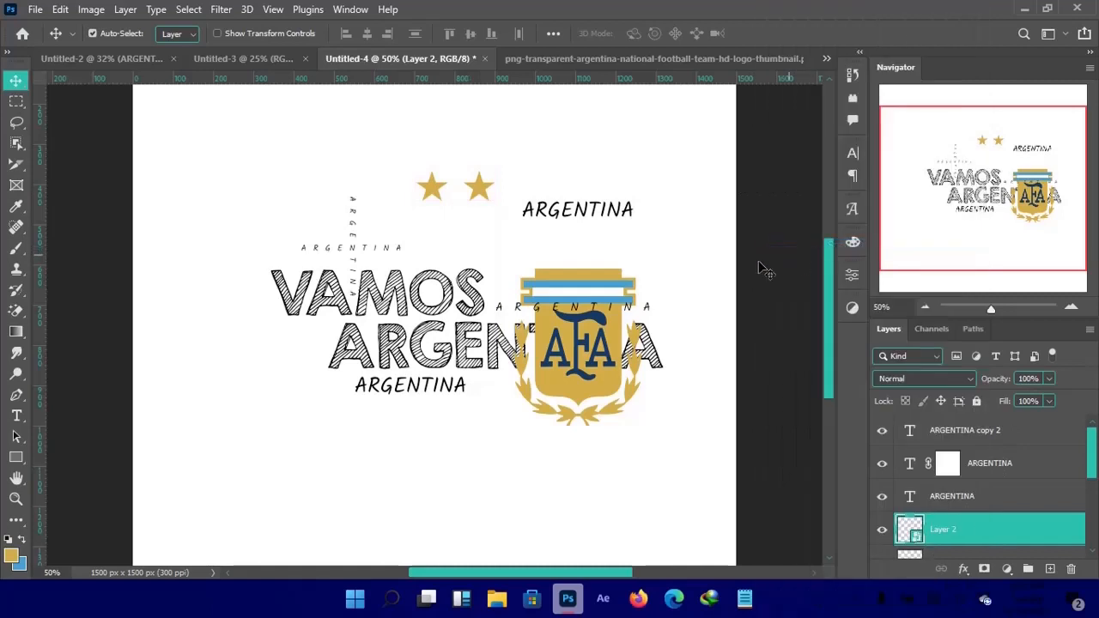
Lower the stars closer to VAMOS, then duplicate them and place a copy at about half size below the large ARGENTINA.
{"action": "left_click_drag", "start_coordinate": [485, 187], "coordinate": [496, 436]}
{"action": "key", "text": "ctrl+j"}
{"action": "key", "text": "ctrl+t"}
{"action": "key", "text": "Return"}
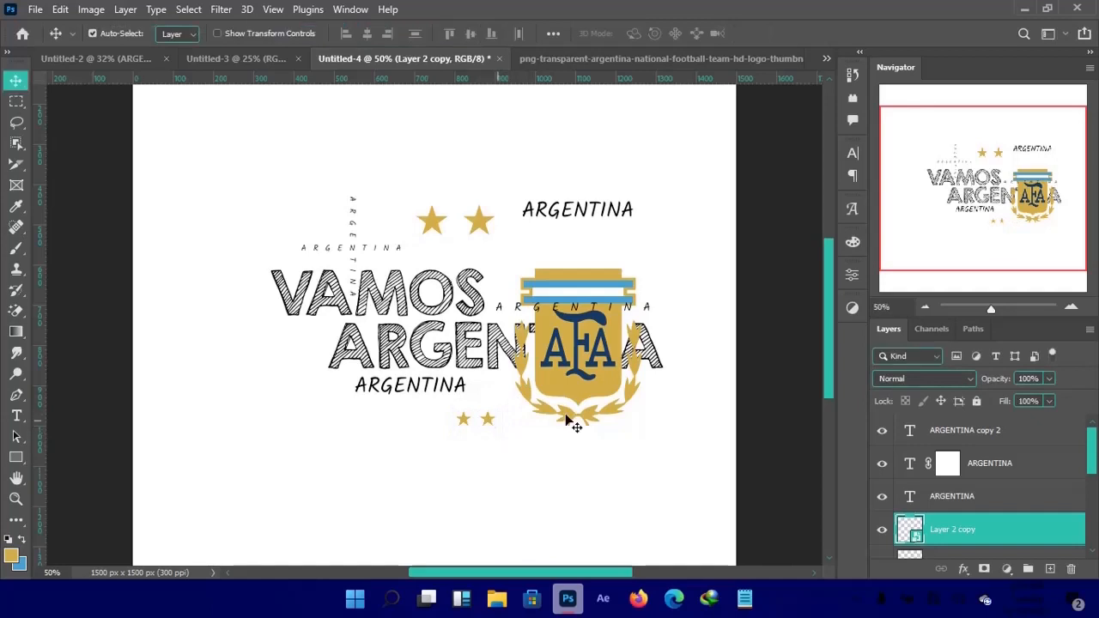
Hide the crest layer and move the small pair of stars to the right beneath the large ARGENTINA.
{"action": "left_click", "coordinate": [572, 404]}
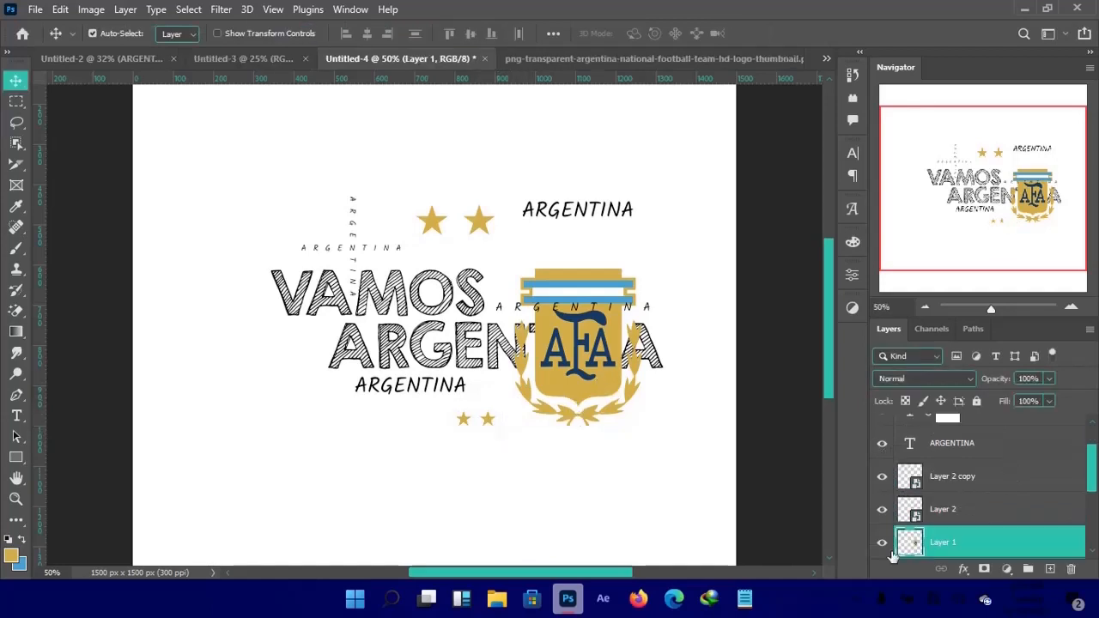
{"action": "left_click", "coordinate": [883, 542]}
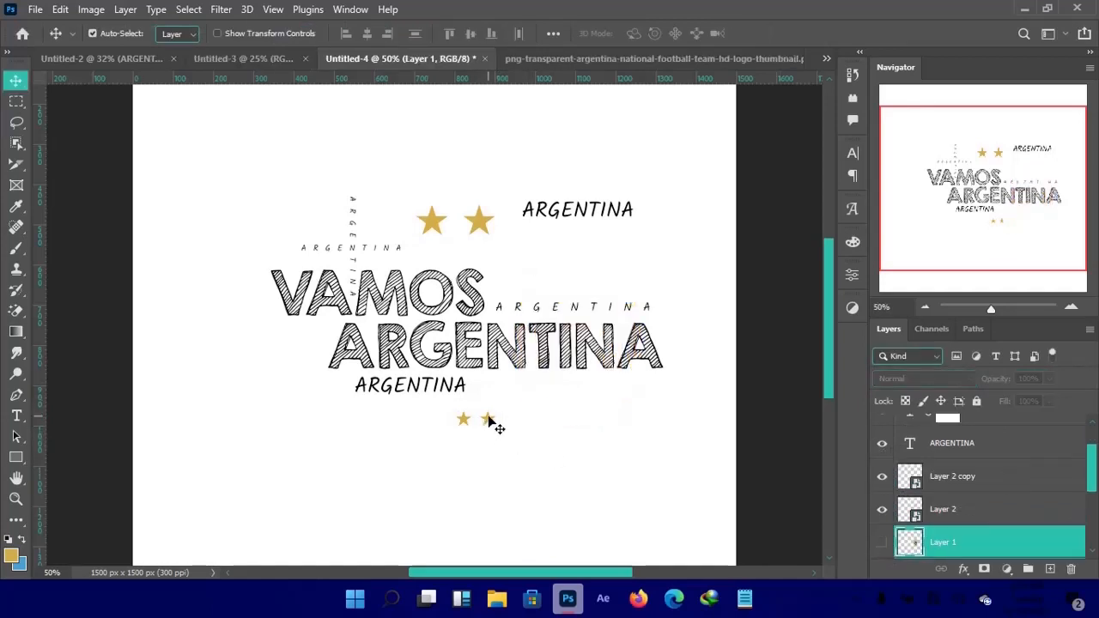
{"action": "left_click", "coordinate": [489, 420]}
{"action": "left_click_drag", "start_coordinate": [489, 420], "coordinate": [555, 418]}
{"action": "key", "text": "ctrl+minus"}
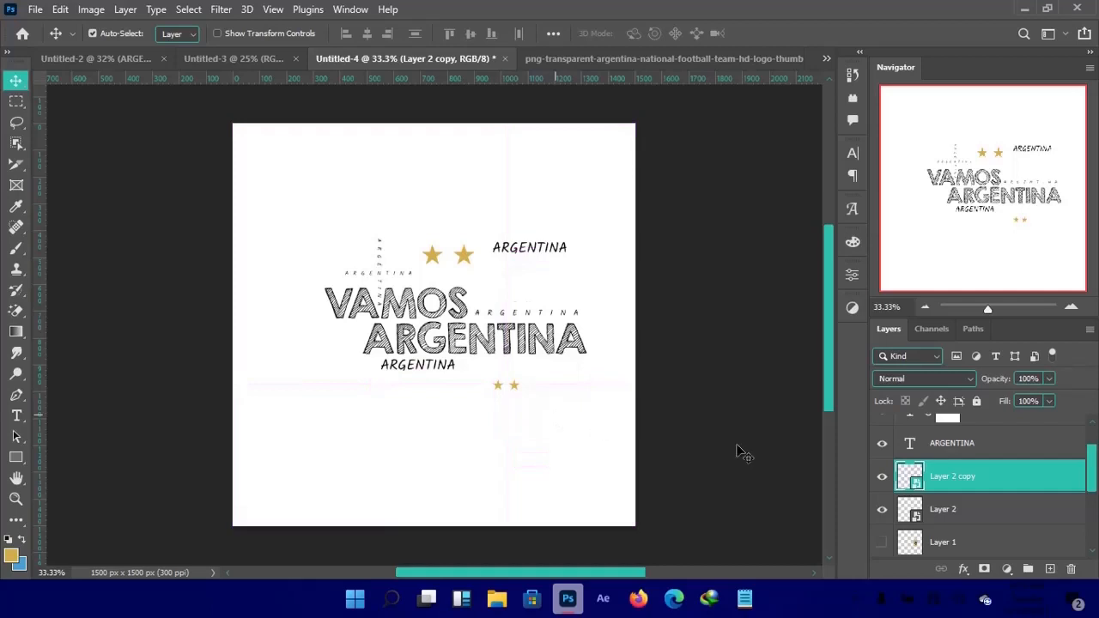
Show the crest layer again and move the crest to the lower right of the canvas, below the small stars.
{"action": "left_click", "coordinate": [932, 546]}
{"action": "left_click", "coordinate": [881, 545]}
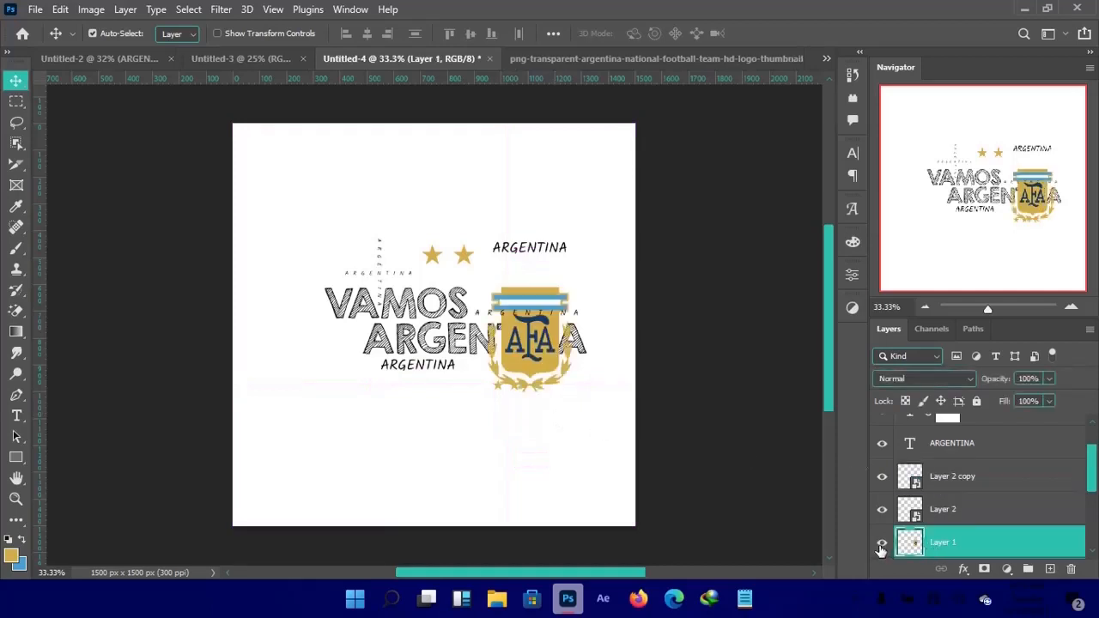
{"action": "left_click_drag", "start_coordinate": [507, 322], "coordinate": [479, 367]}
{"action": "key", "text": "ctrl+plus"}
{"action": "key", "text": "ctrl+plus"}
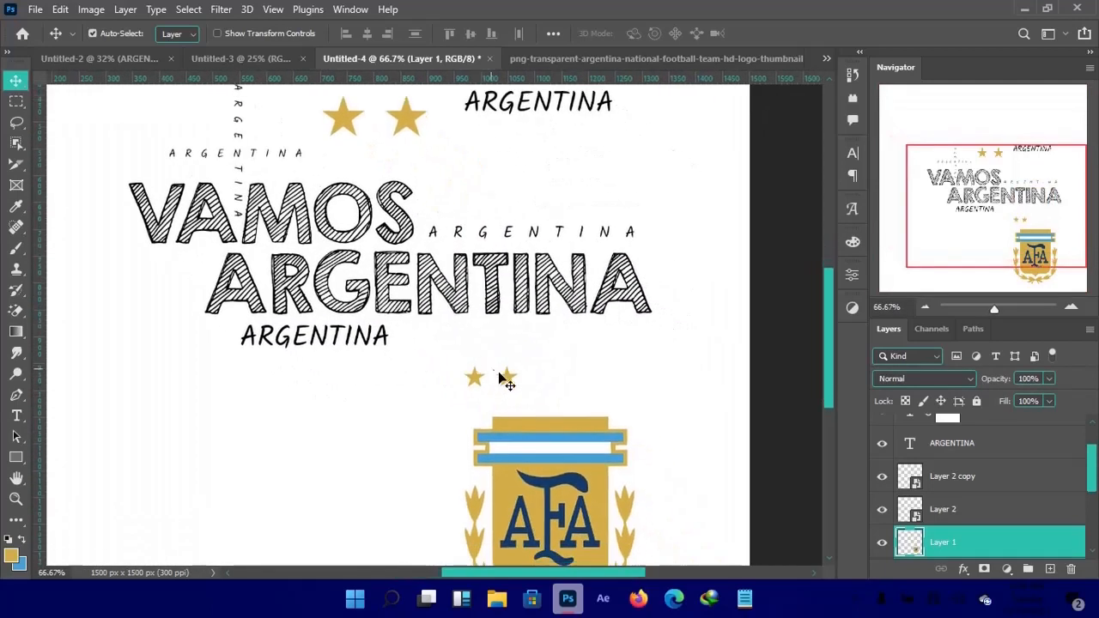
Cut the crest's blue-and-white banner to a new layer and move it to the left, below the lower ARGENTINA text.
{"action": "key", "text": "m"}
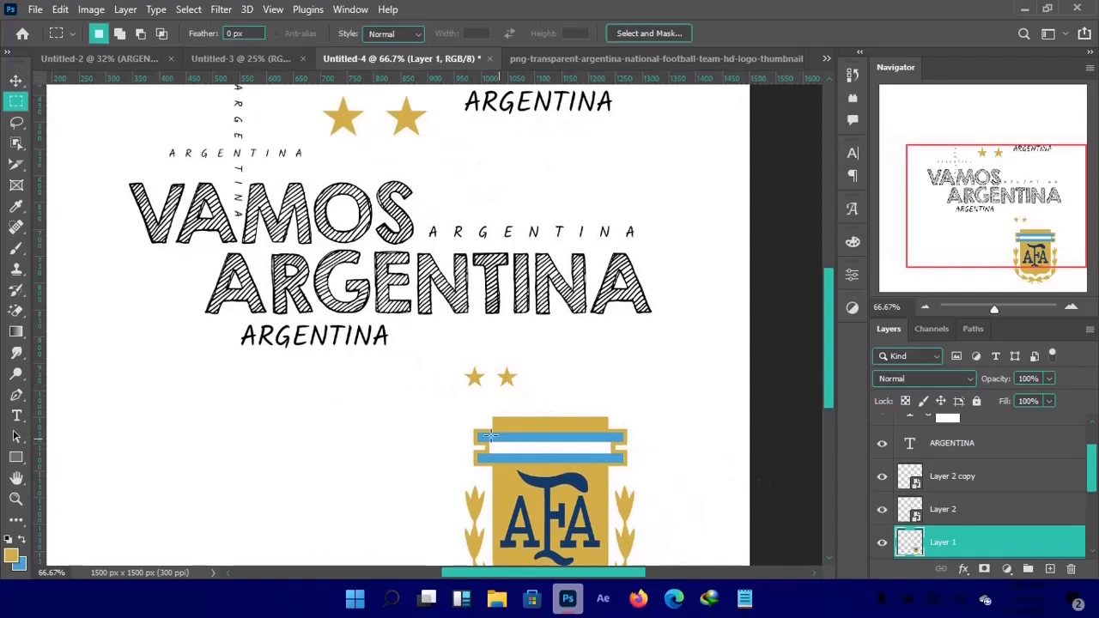
{"action": "left_click_drag", "start_coordinate": [469, 430], "coordinate": [631, 465]}
{"action": "right_click", "coordinate": [539, 447]}
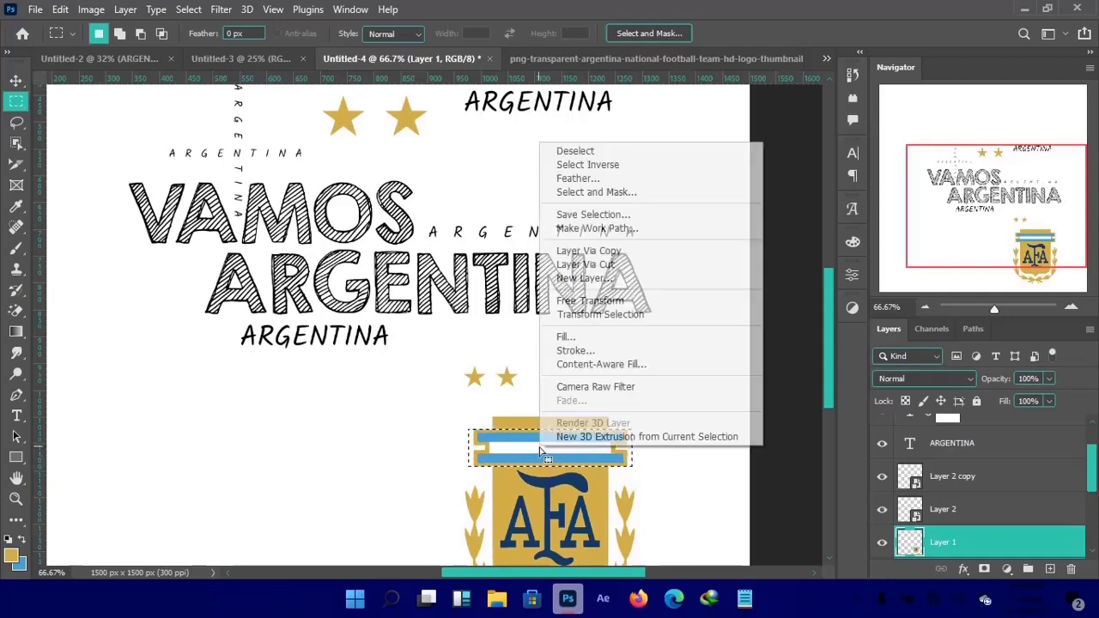
{"action": "left_click", "coordinate": [603, 264]}
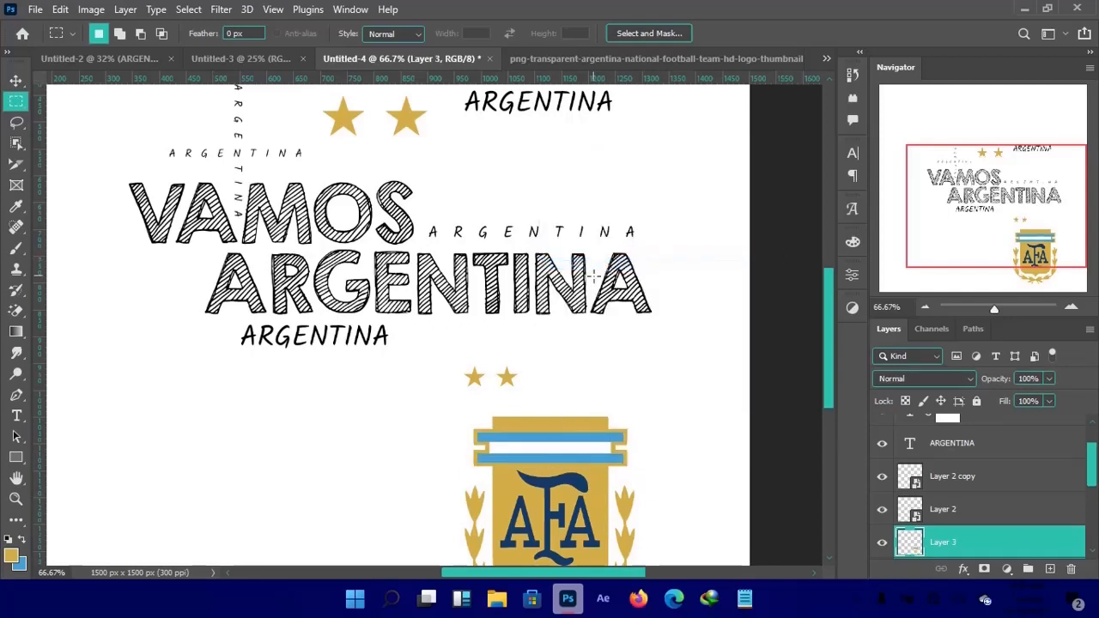
{"action": "key", "text": "v"}
{"action": "left_click_drag", "start_coordinate": [557, 434], "coordinate": [285, 450]}
Hide the layer with the rest of the crest and select the blue-and-white banner layer.
{"action": "left_click", "coordinate": [553, 525], "text": "ctrl"}
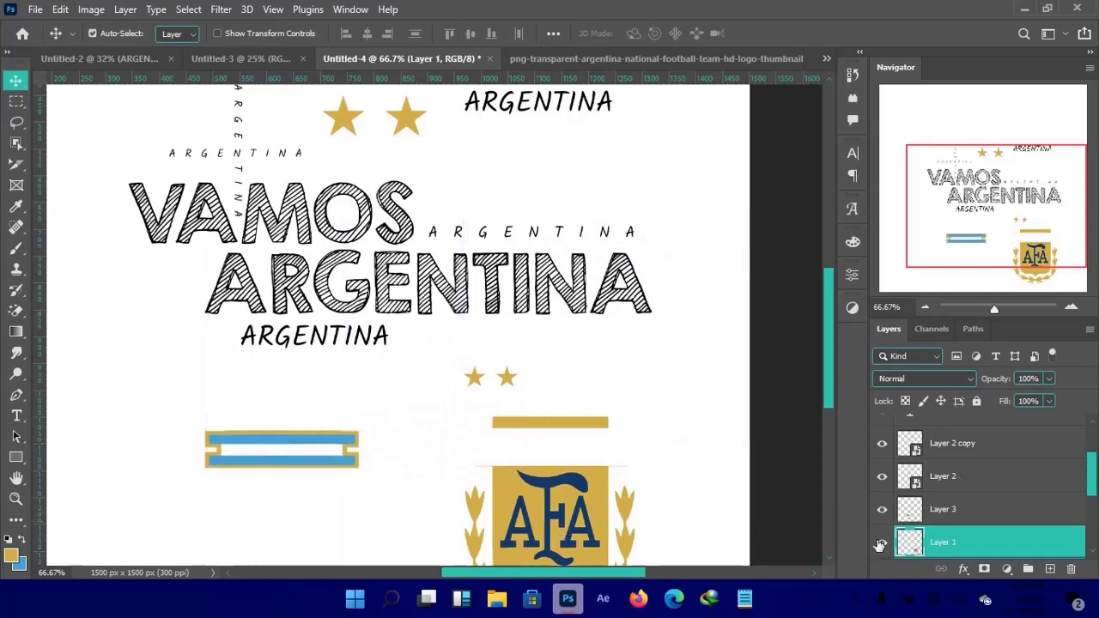
{"action": "left_click", "coordinate": [881, 544]}
{"action": "key", "text": "ctrl+minus"}
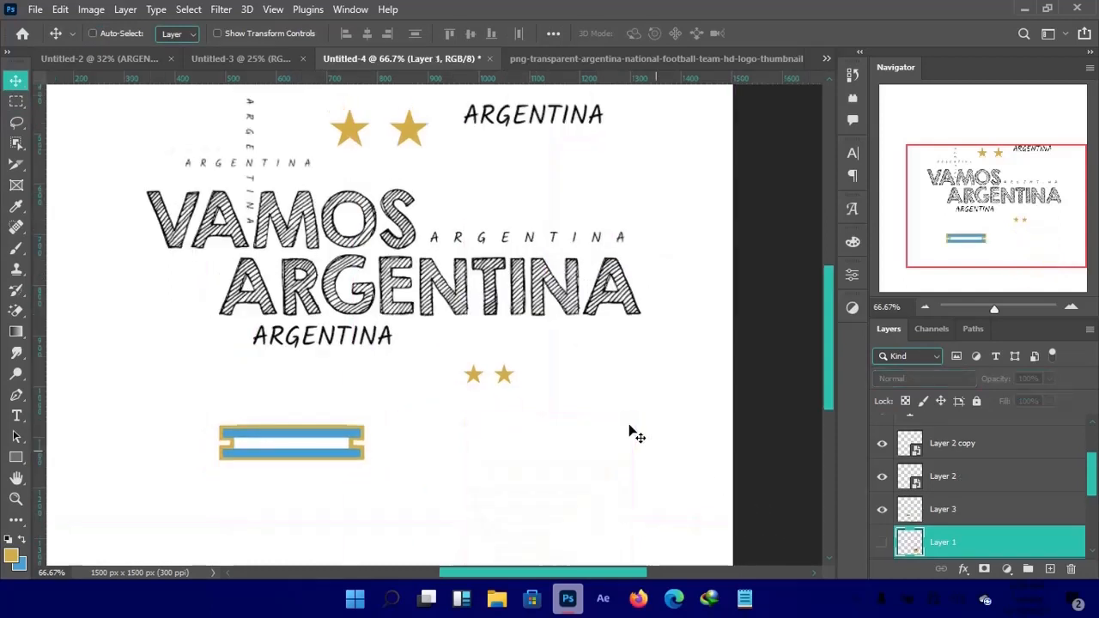
{"action": "left_click", "coordinate": [881, 542]}
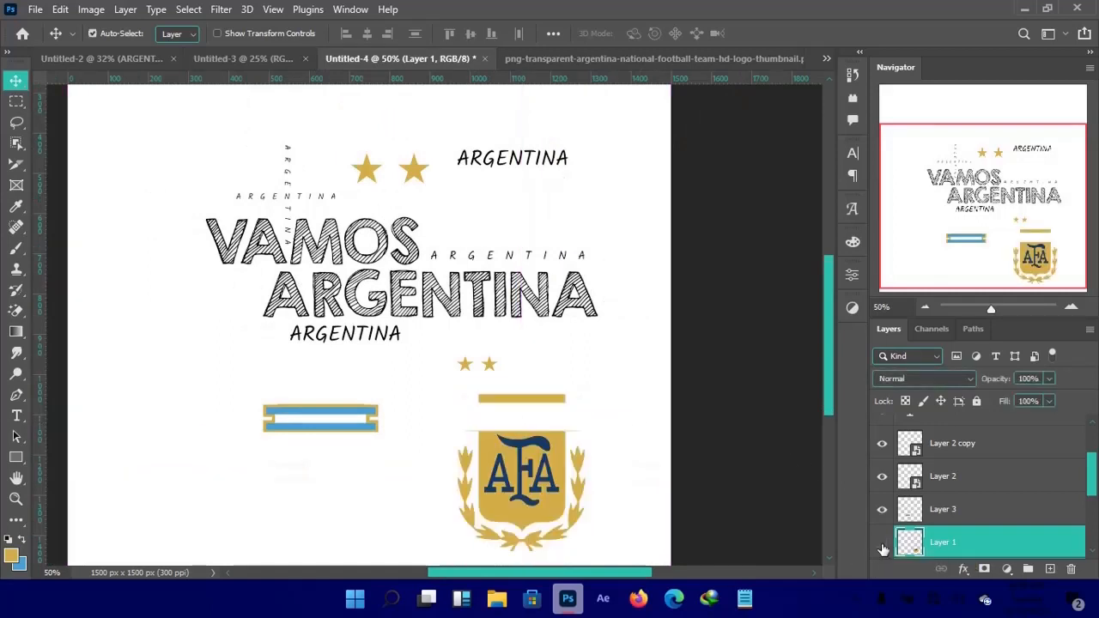
{"action": "left_click", "coordinate": [882, 543]}
{"action": "left_click", "coordinate": [327, 432], "text": "ctrl"}
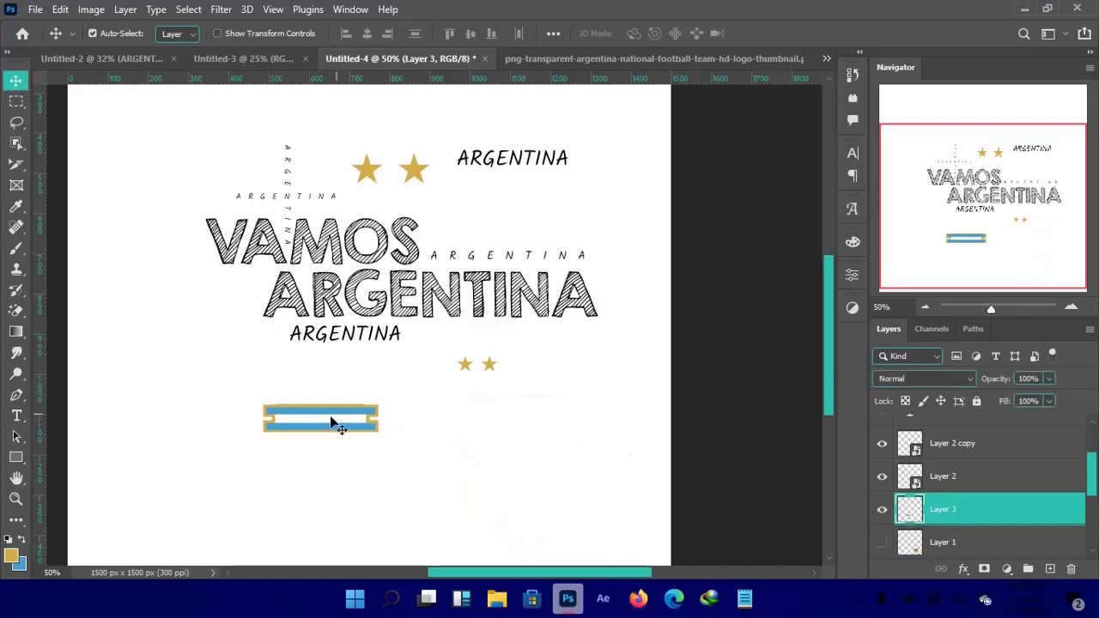
Move the blue-and-white banner to the right so it sits beneath the pair of small stars.
{"action": "left_click_drag", "start_coordinate": [332, 429], "coordinate": [490, 406]}
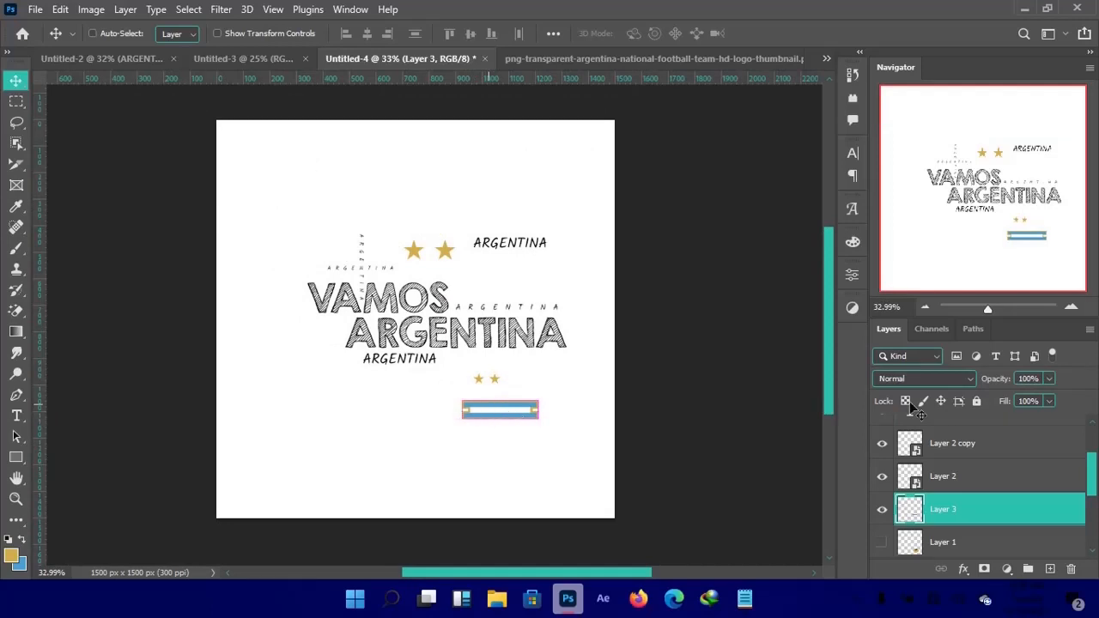
{"action": "right_click", "coordinate": [994, 508]}
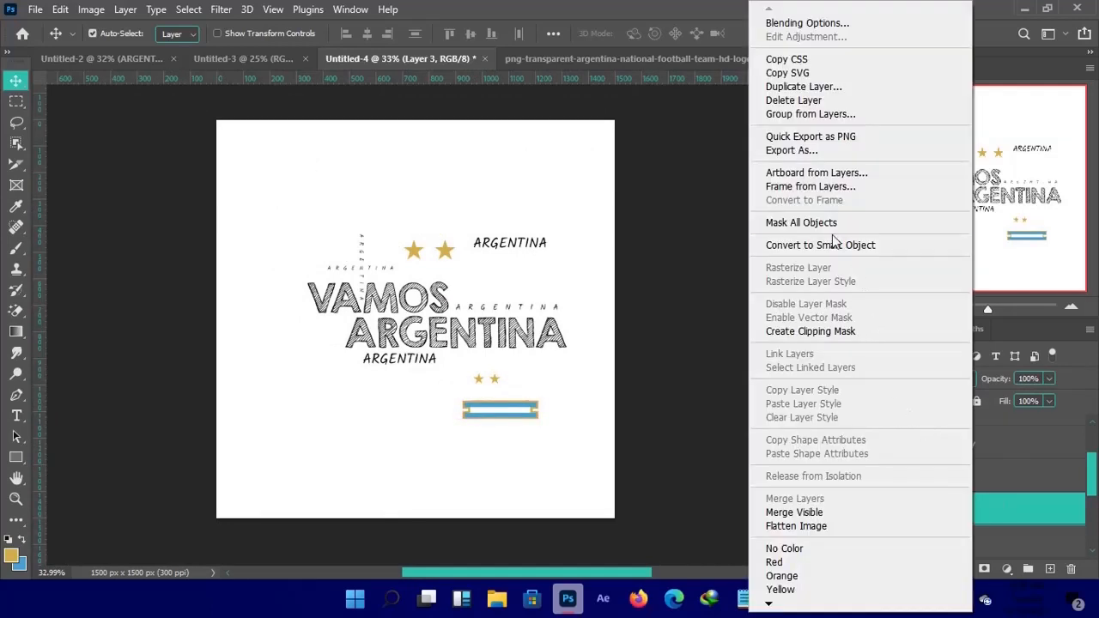
{"action": "left_click", "coordinate": [1034, 510]}
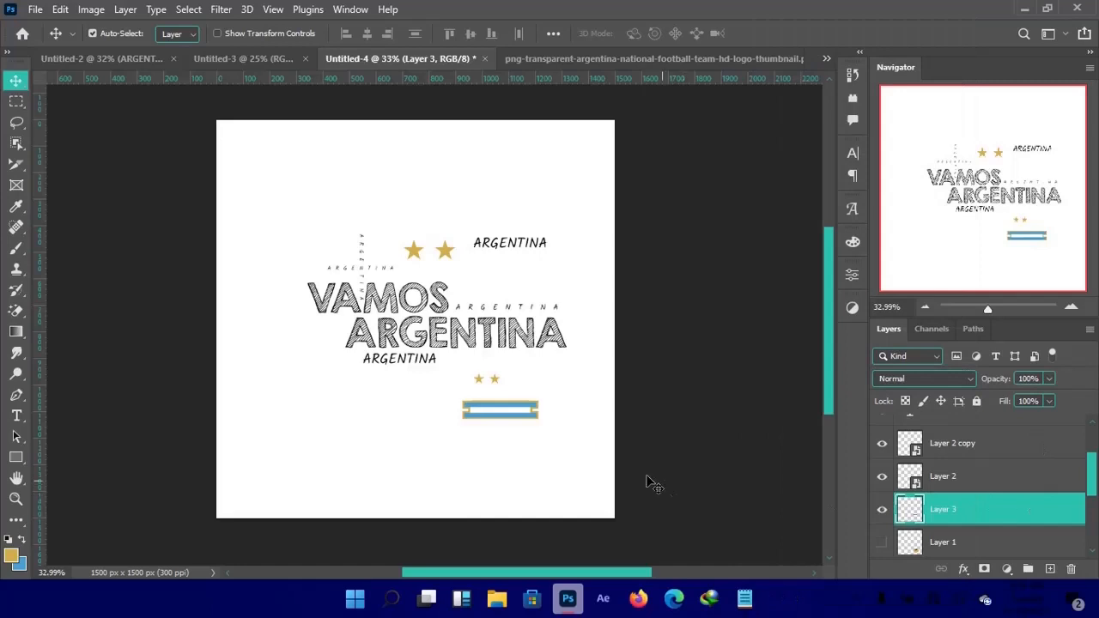
Duplicate the banner to the area above VAMOS and rotate the copy 90° so it stands upright.
{"action": "left_click_drag", "start_coordinate": [507, 419], "coordinate": [346, 230]}
{"action": "key", "text": "ctrl+t"}
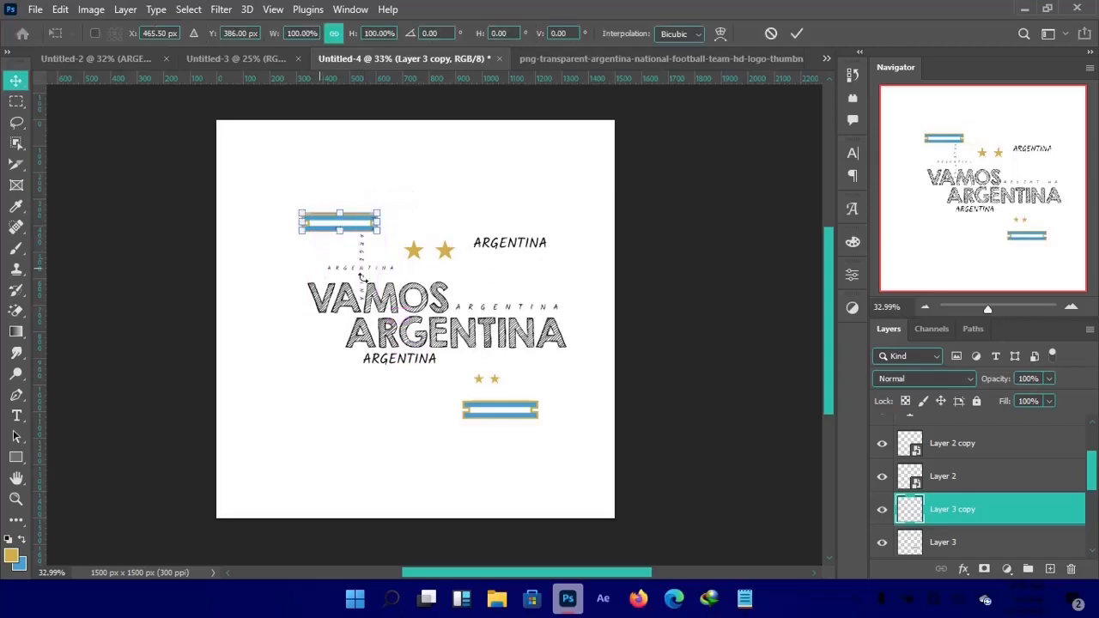
{"action": "left_click_drag", "start_coordinate": [400, 257], "coordinate": [285, 325]}
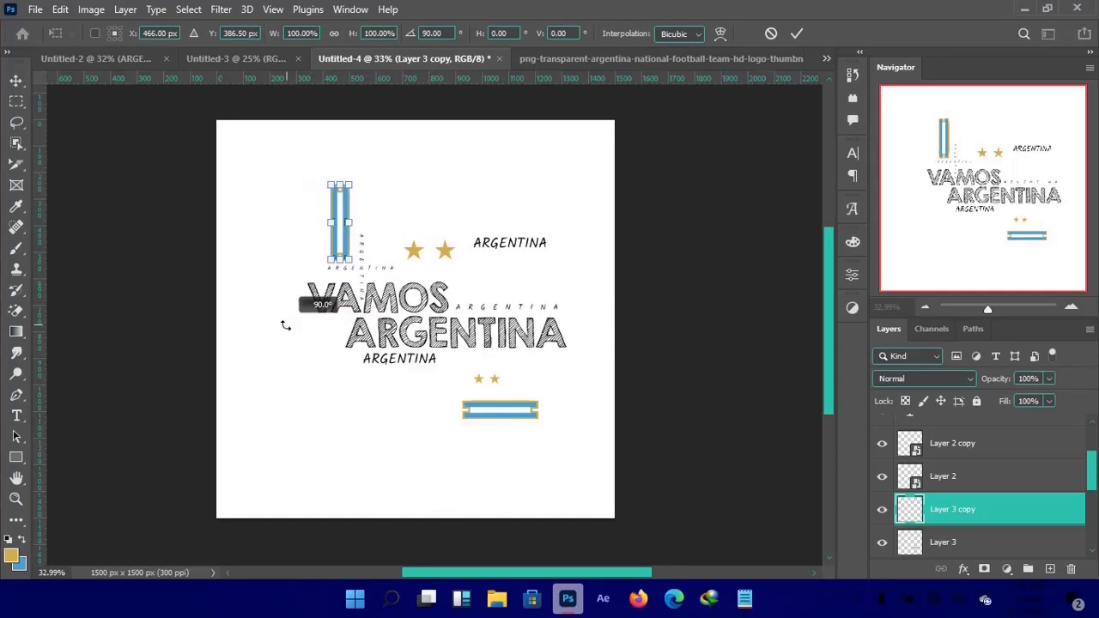
{"action": "left_click_drag", "start_coordinate": [285, 326], "coordinate": [285, 325]}
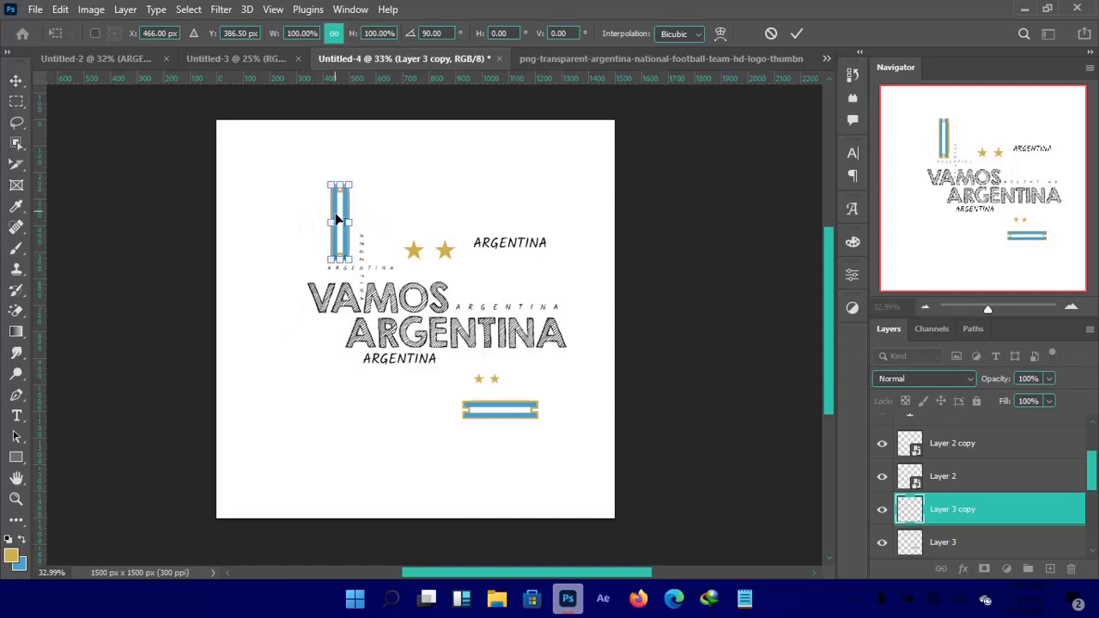
{"action": "left_click", "coordinate": [797, 38]}
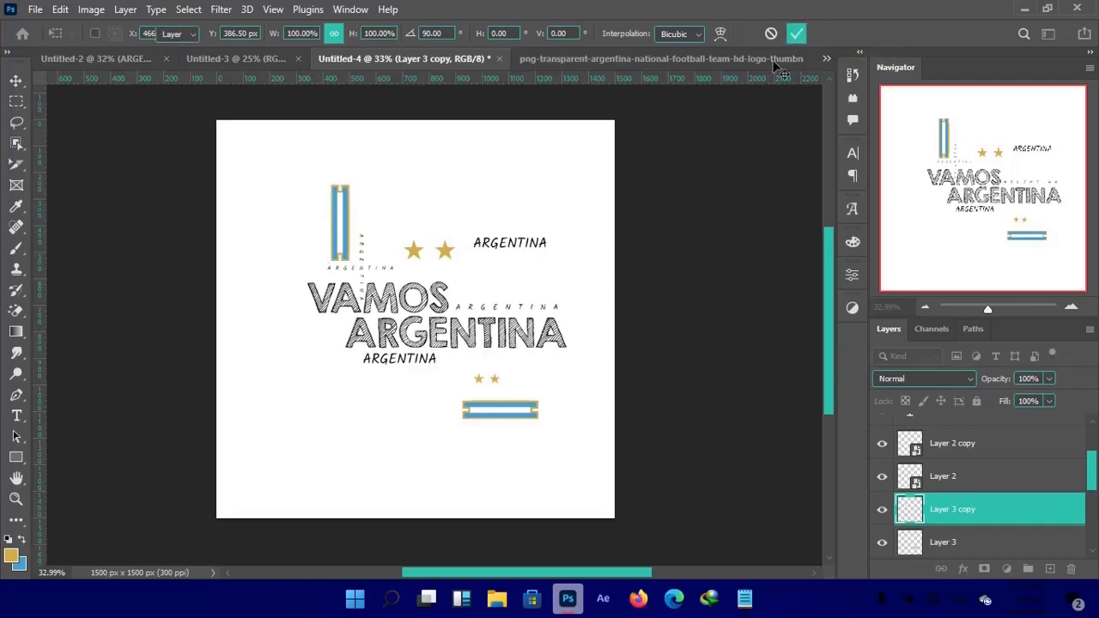
Cut the upper half of the upright banner to a new layer.
{"action": "key", "text": "m"}
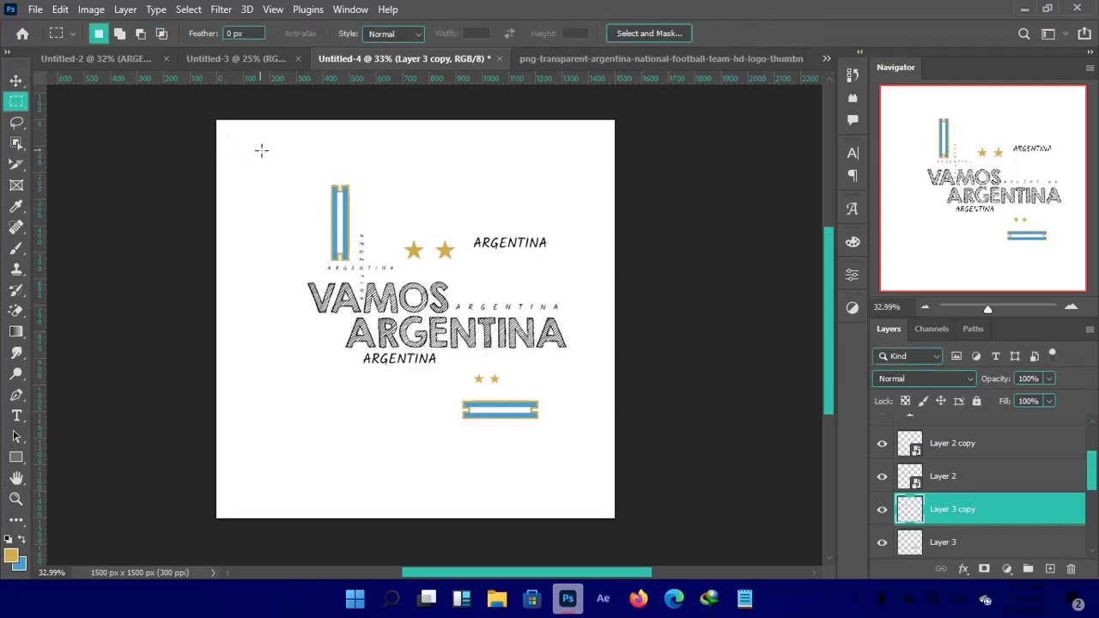
{"action": "left_click_drag", "start_coordinate": [308, 165], "coordinate": [368, 221]}
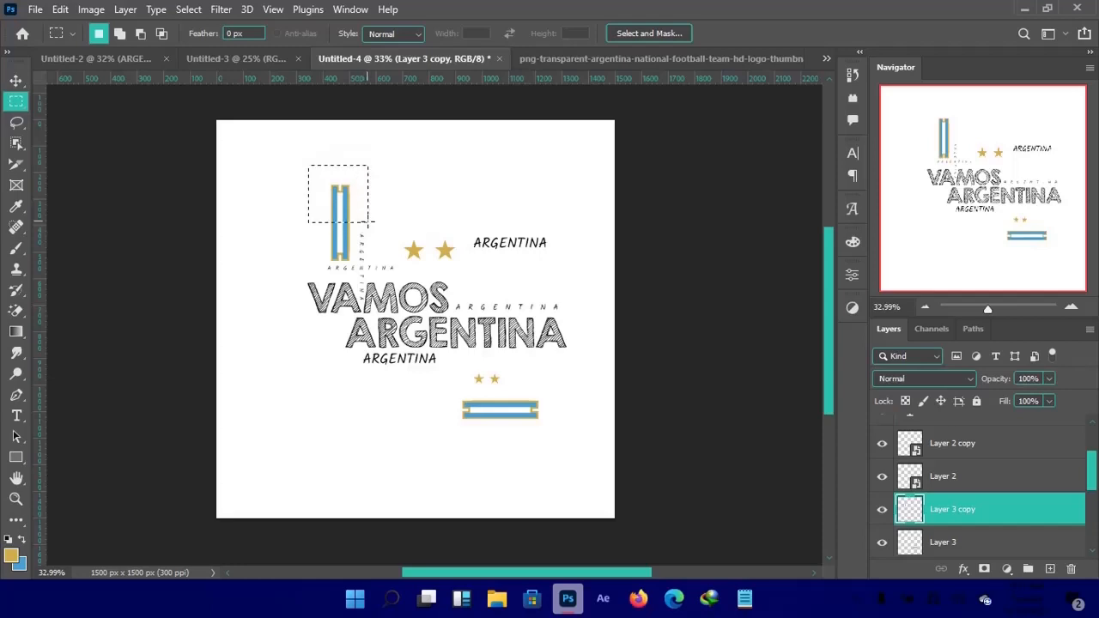
{"action": "right_click", "coordinate": [335, 208]}
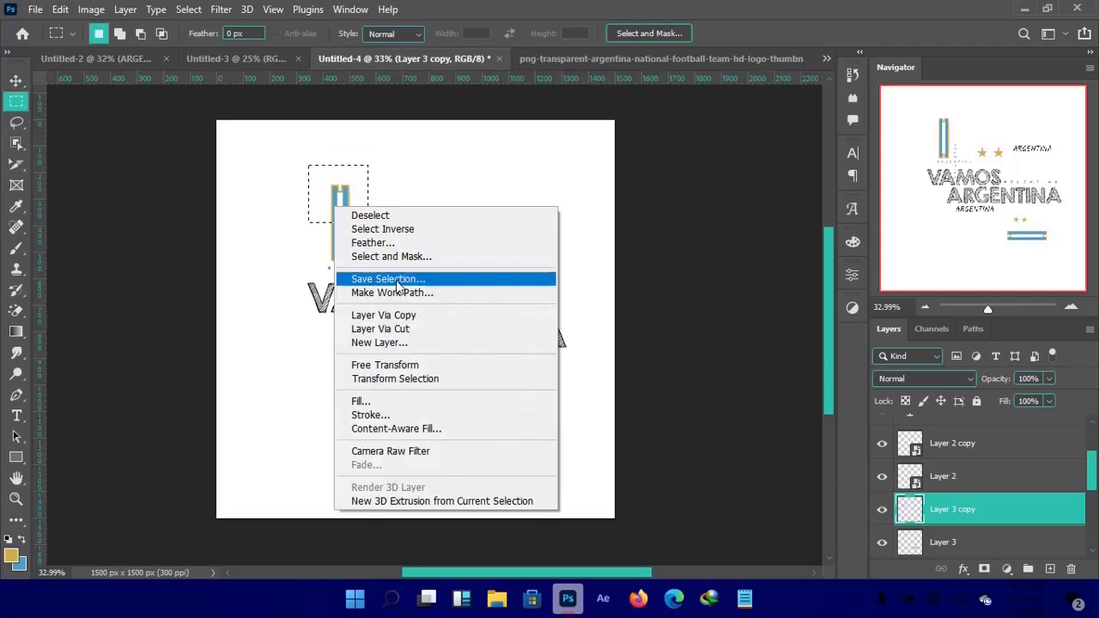
{"action": "left_click", "coordinate": [397, 329]}
{"action": "key", "text": "v"}
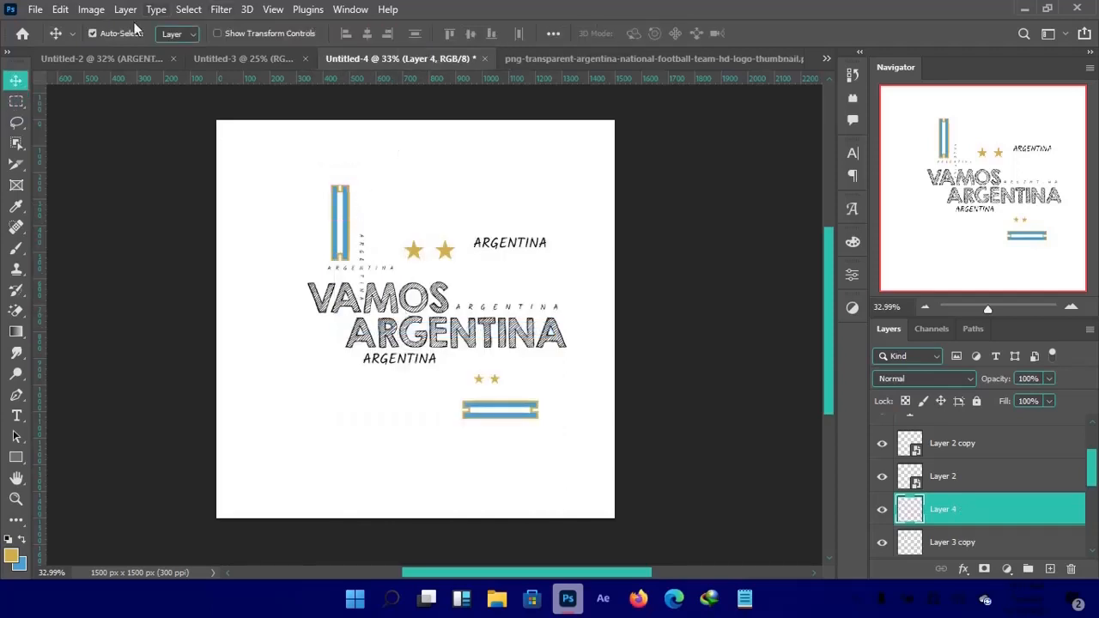
Following the Untitled-2 reference, place the upper banner half left of VAMOS and the lower half above the vertical ARGENTINA text.
{"action": "left_click", "coordinate": [205, 57]}
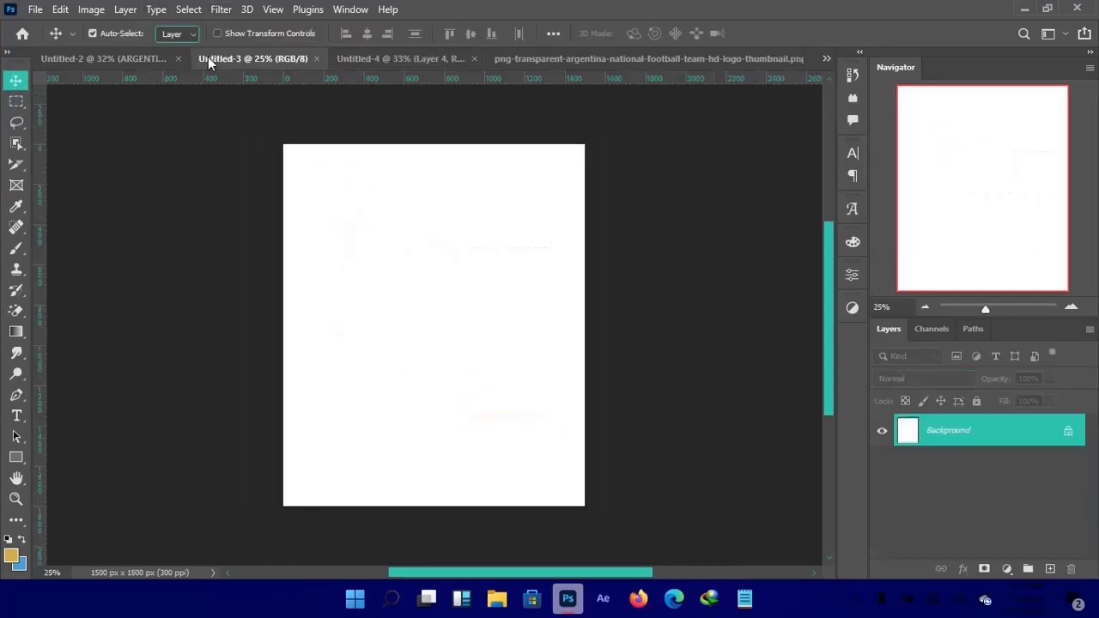
{"action": "left_click", "coordinate": [123, 62]}
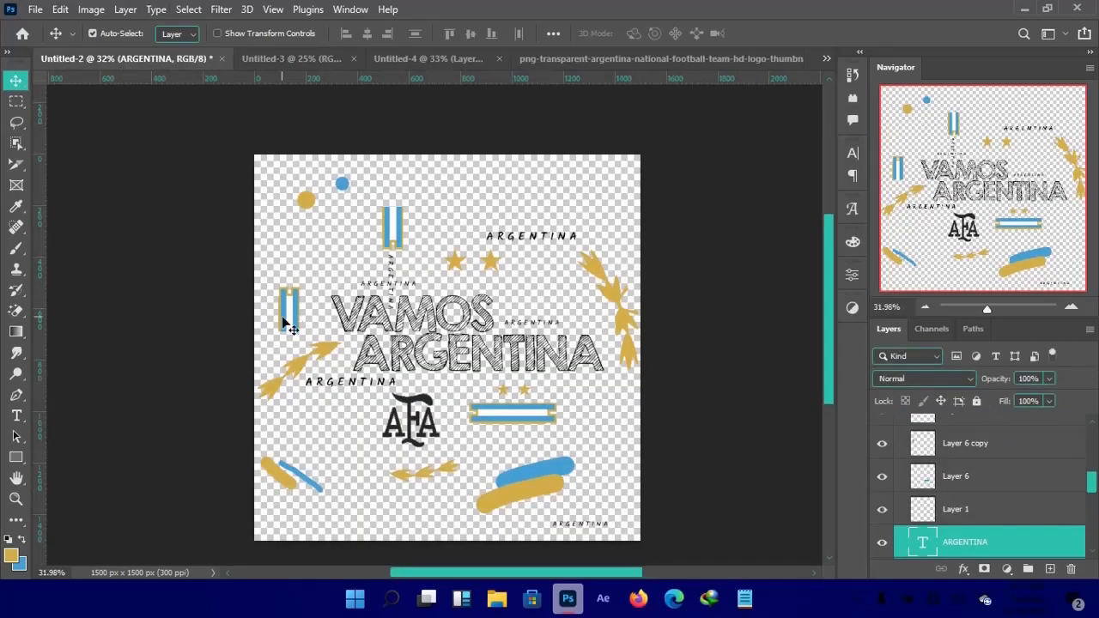
{"action": "left_click", "coordinate": [420, 60]}
{"action": "left_click_drag", "start_coordinate": [344, 211], "coordinate": [280, 297]}
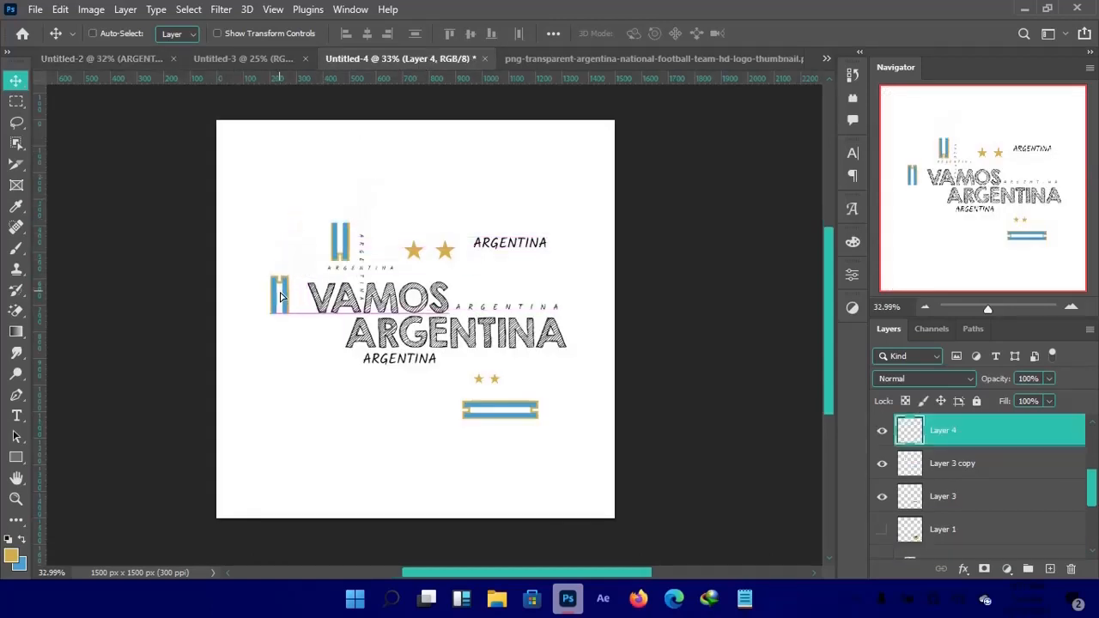
{"action": "left_click_drag", "start_coordinate": [333, 243], "coordinate": [375, 216]}
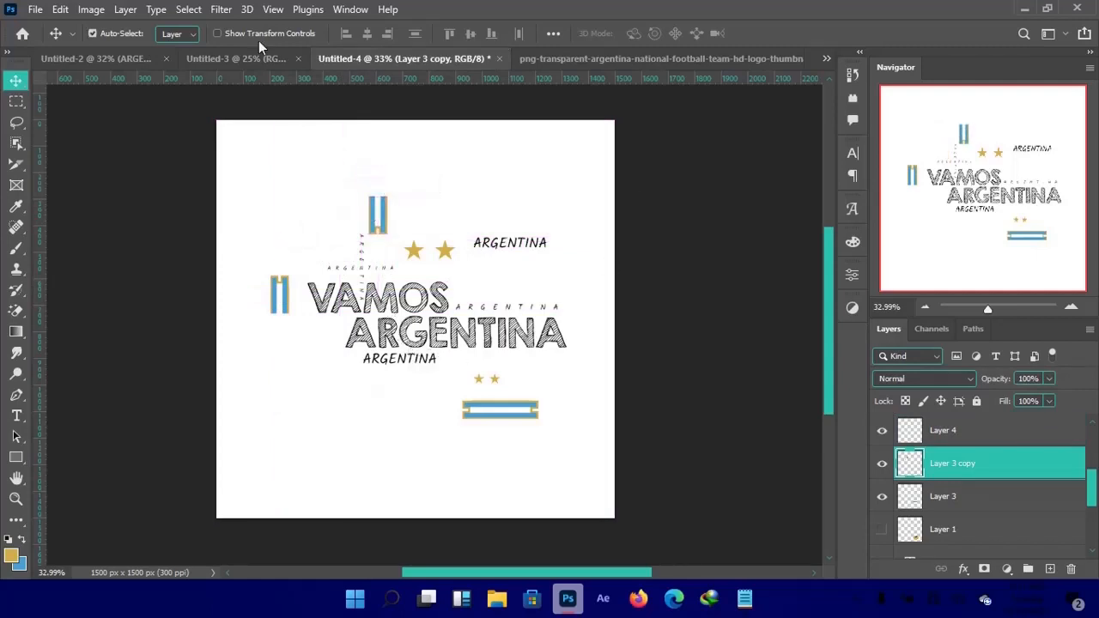
Recheck the Untitled-2 reference, then show the crest layer and move the crest left, beneath the lower ARGENTINA text.
{"action": "left_click", "coordinate": [99, 58]}
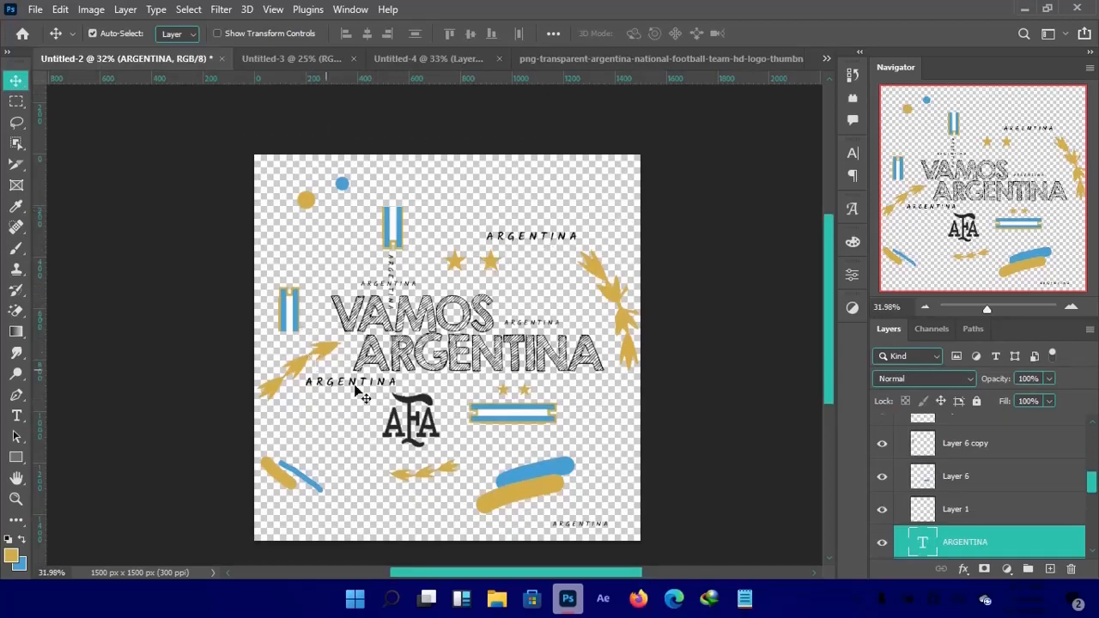
{"action": "left_click", "coordinate": [430, 54]}
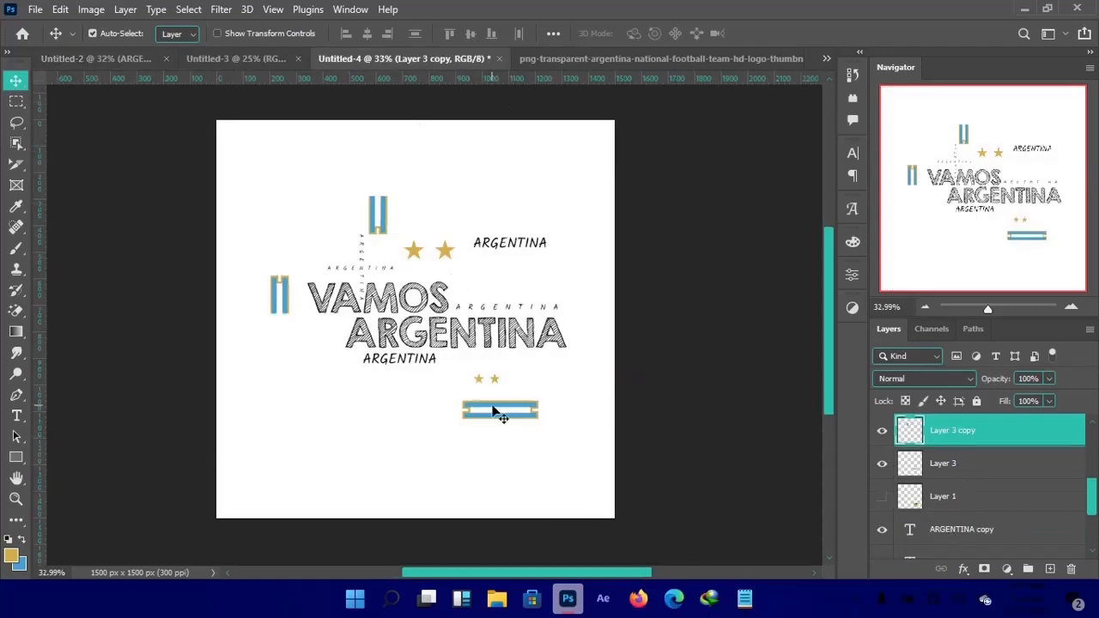
{"action": "left_click", "coordinate": [881, 502]}
{"action": "left_click", "coordinate": [1000, 507]}
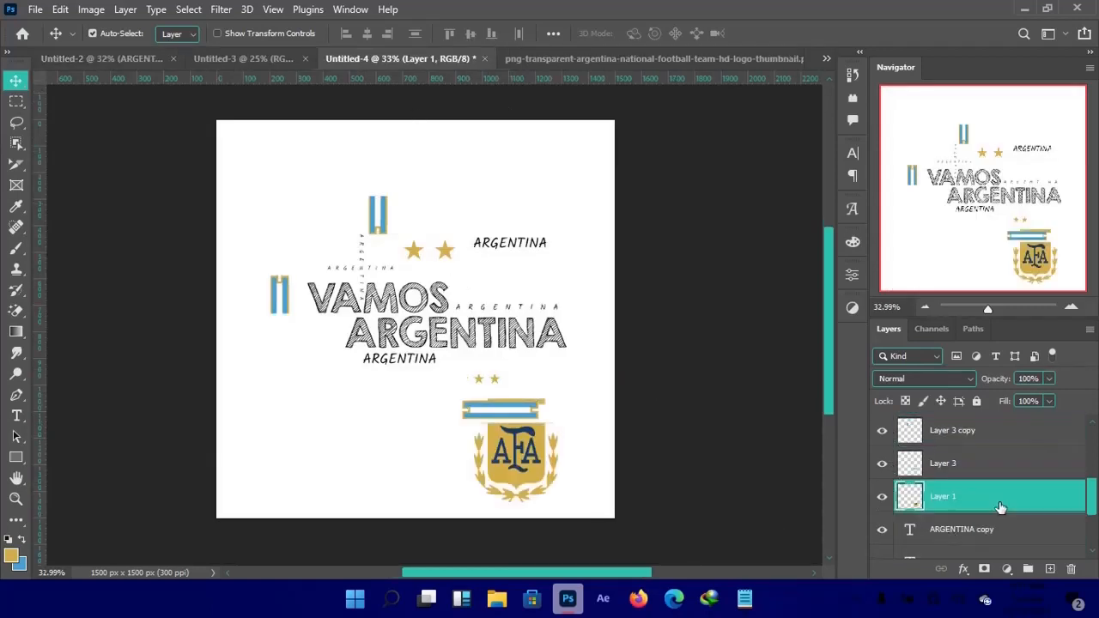
{"action": "scroll", "coordinate": [531, 461], "scroll_direction": "down", "scroll_amount": 1}
{"action": "left_click_drag", "start_coordinate": [523, 417], "coordinate": [388, 410]}
{"action": "scroll", "coordinate": [388, 410], "scroll_direction": "up", "scroll_amount": 5}
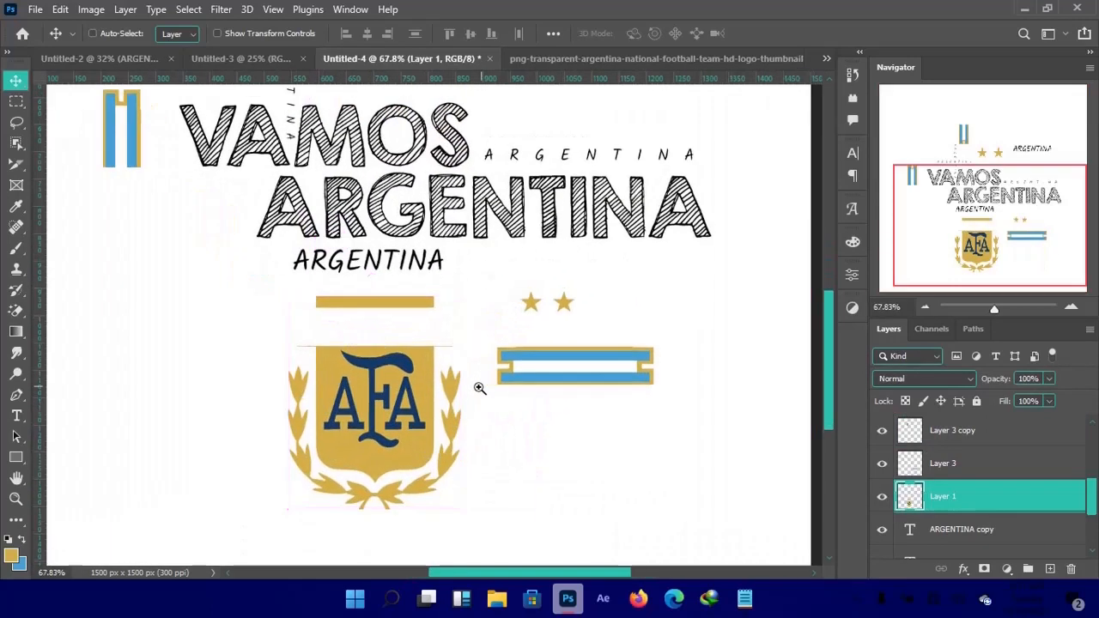
Cut the rectangle containing the AFA monogram from the crest to a new layer and hide the rest of the crest.
{"action": "key", "text": "m"}
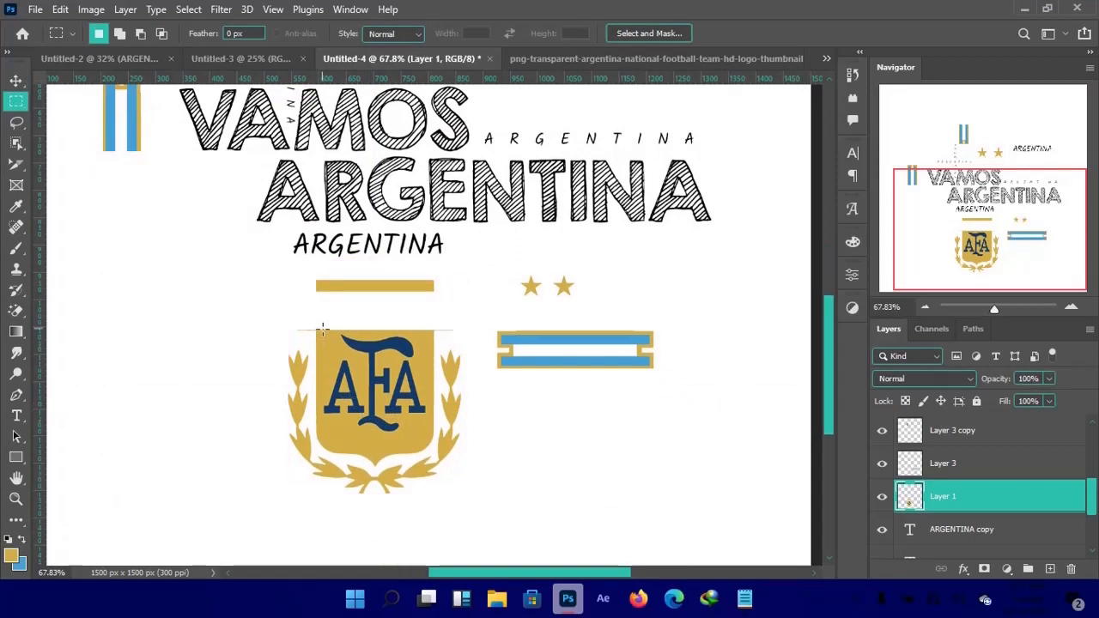
{"action": "left_click_drag", "start_coordinate": [321, 330], "coordinate": [432, 440]}
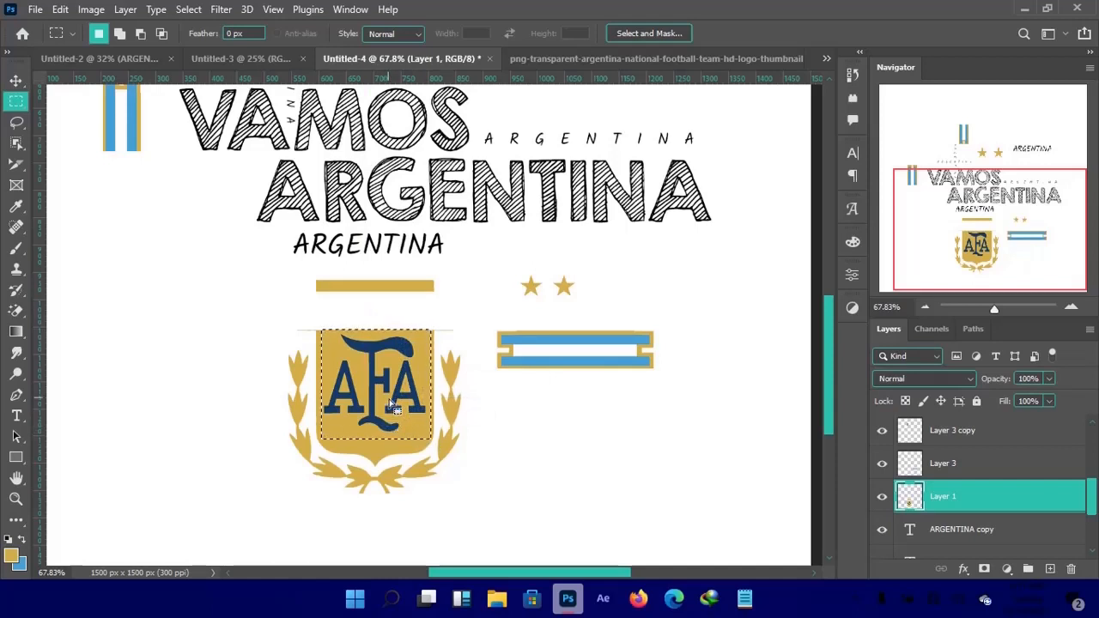
{"action": "right_click", "coordinate": [388, 422]}
{"action": "left_click", "coordinate": [452, 214]}
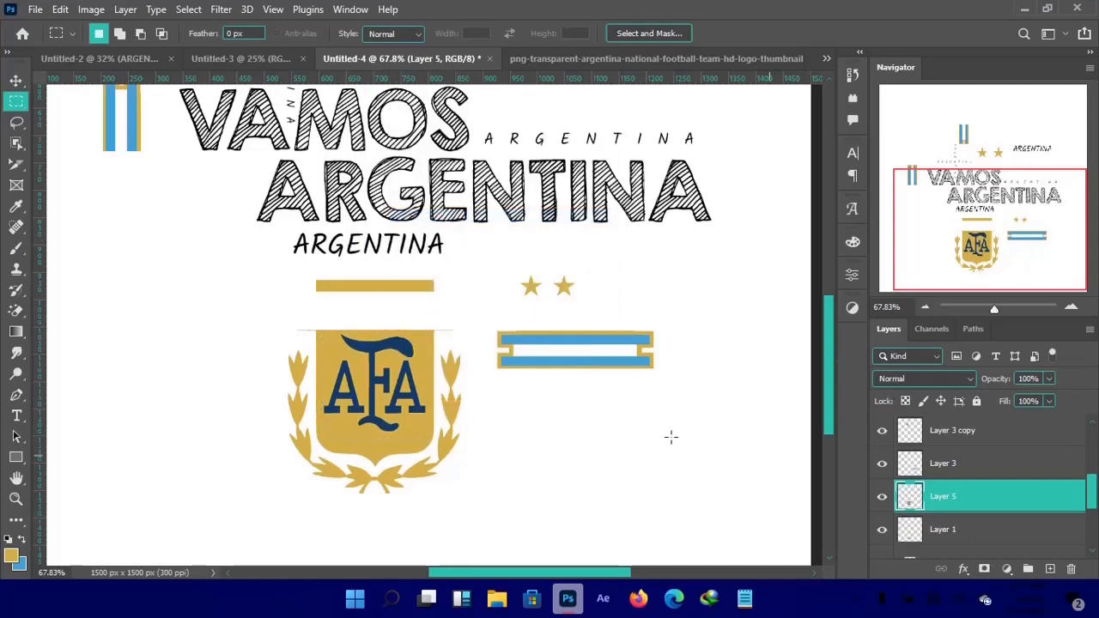
{"action": "left_click", "coordinate": [883, 530]}
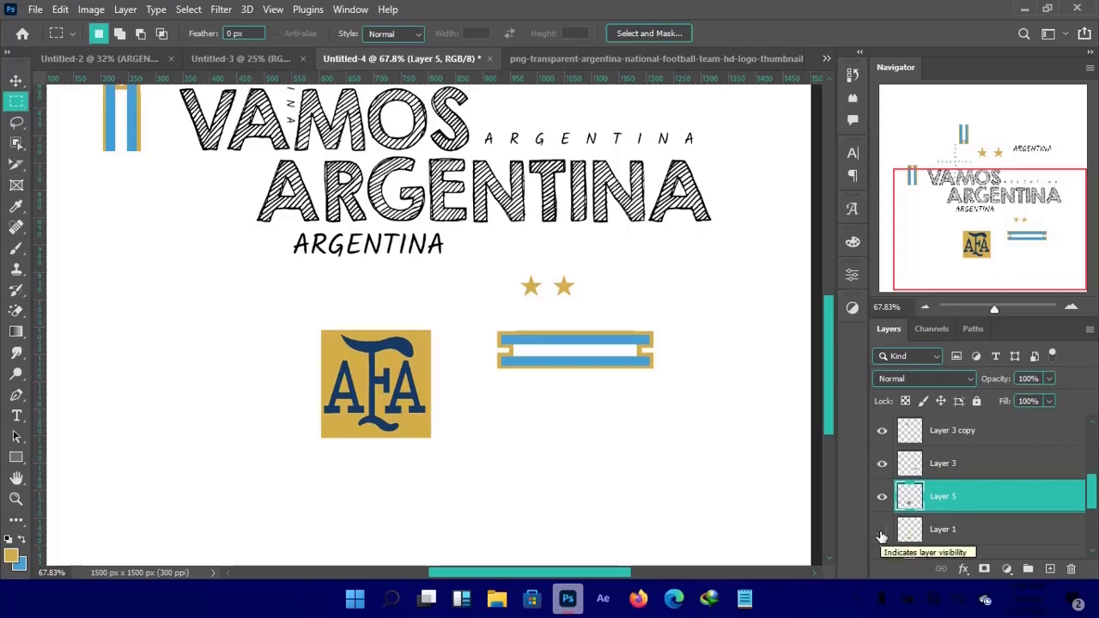
{"action": "key", "text": "v"}
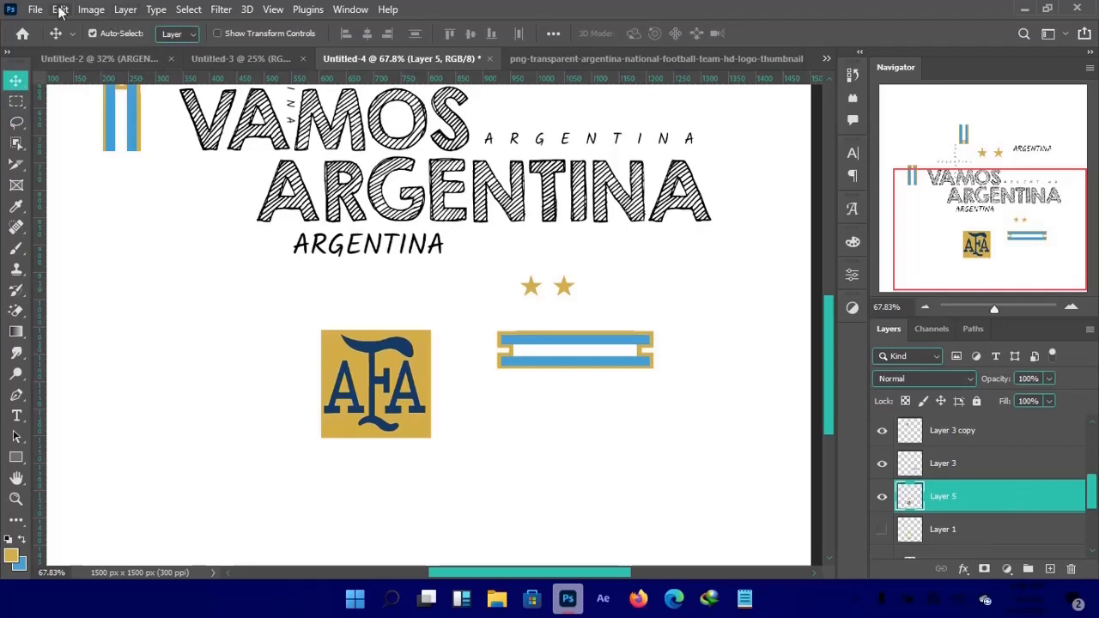
Select the gold areas around the AFA monogram with Color Range, using Sampled Colors.
{"action": "left_click", "coordinate": [187, 10]}
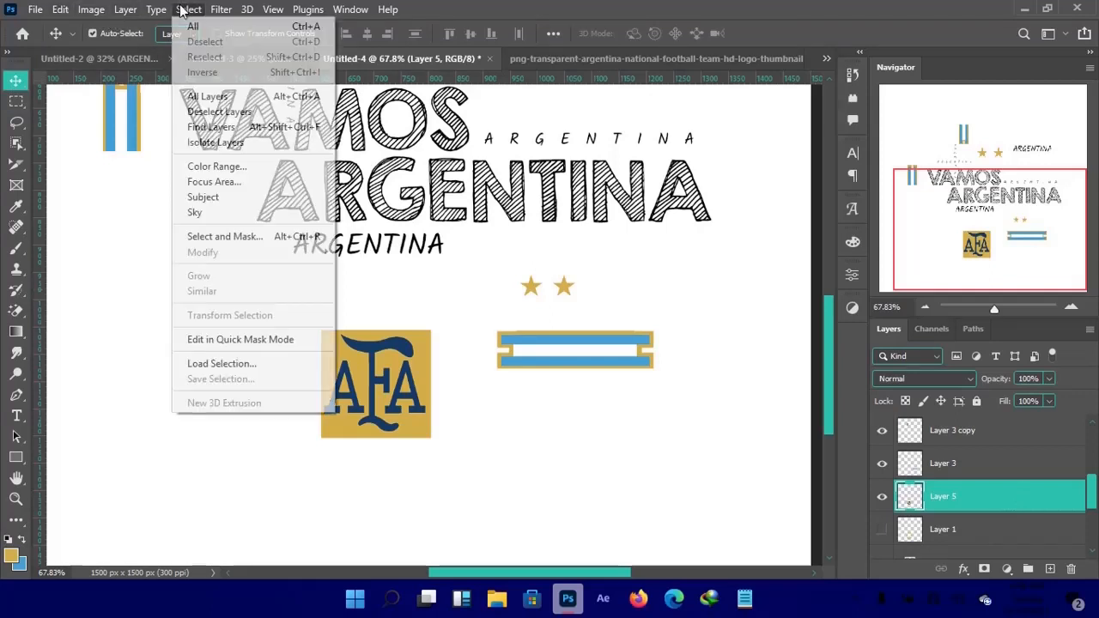
{"action": "left_click", "coordinate": [217, 166]}
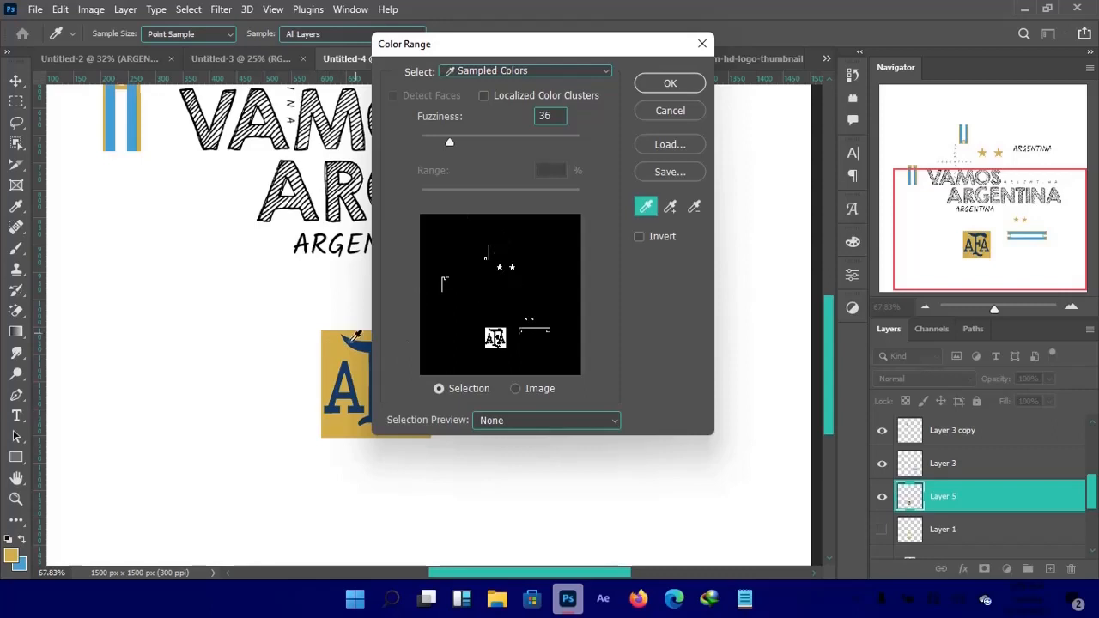
{"action": "left_click", "coordinate": [673, 85]}
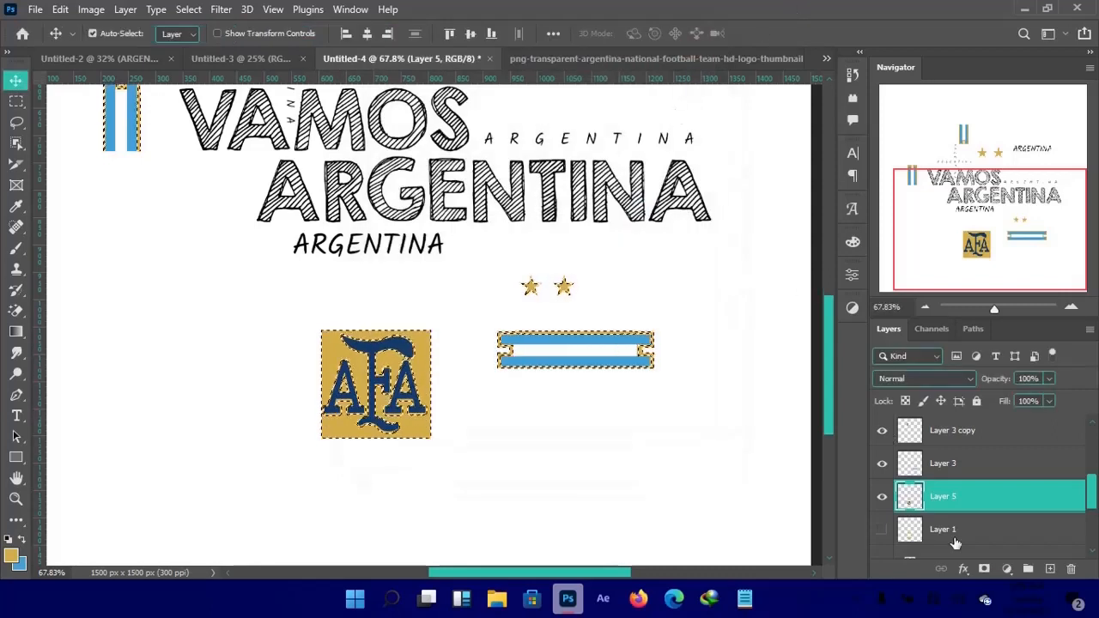
Mask the monogram layer from the gold selection, invert the mask to leave only the AFA letters, and apply it.
{"action": "left_click", "coordinate": [984, 568]}
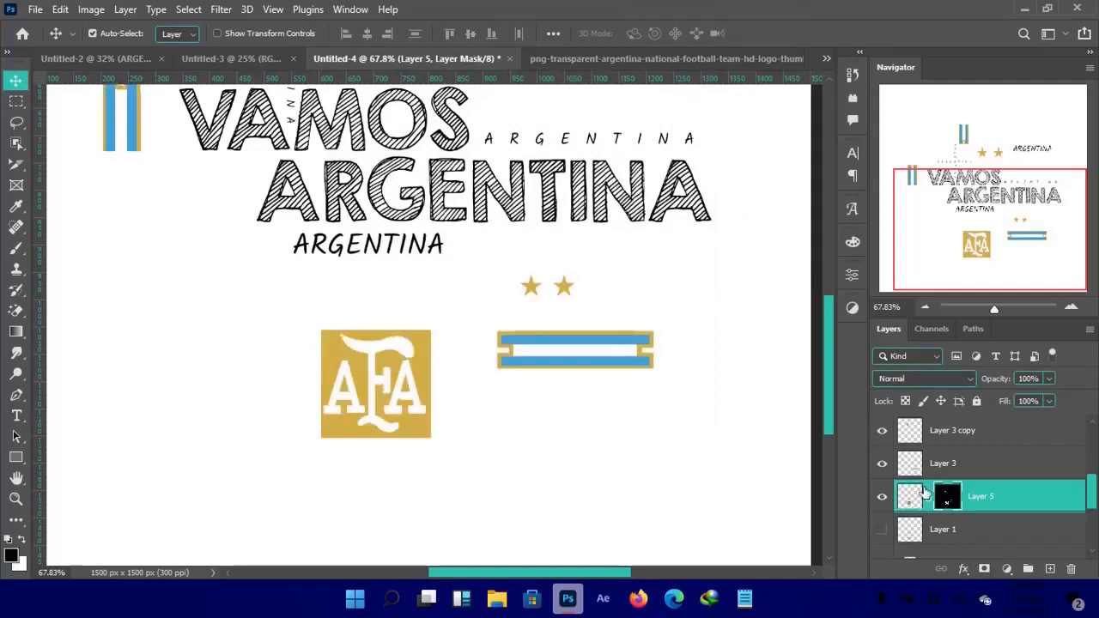
{"action": "key", "text": "ctrl+i"}
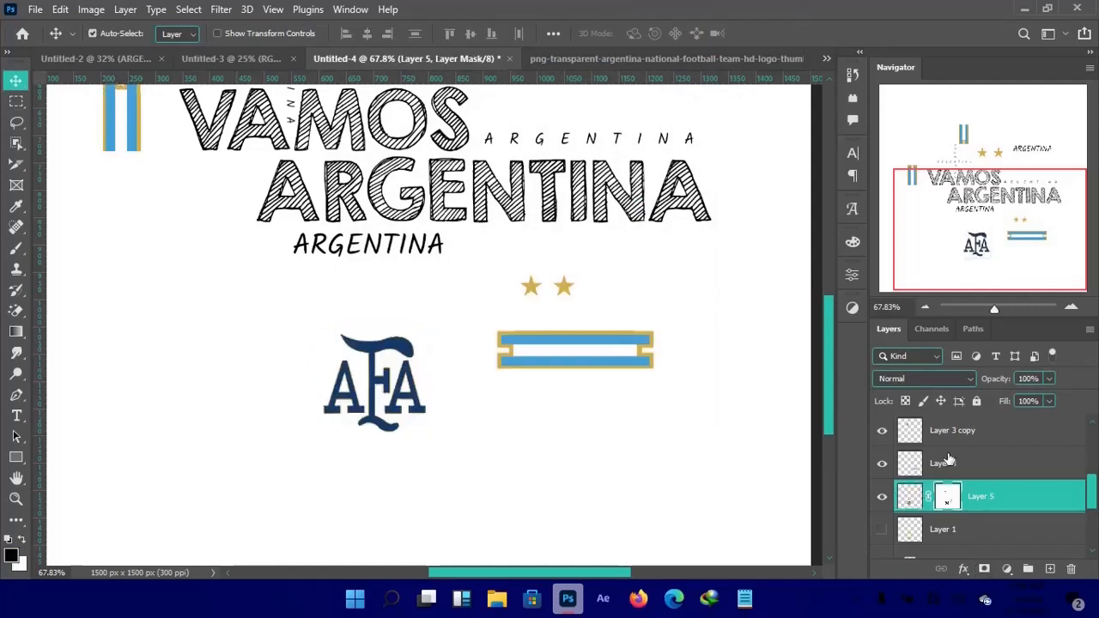
{"action": "right_click", "coordinate": [951, 505]}
{"action": "left_click", "coordinate": [968, 401]}
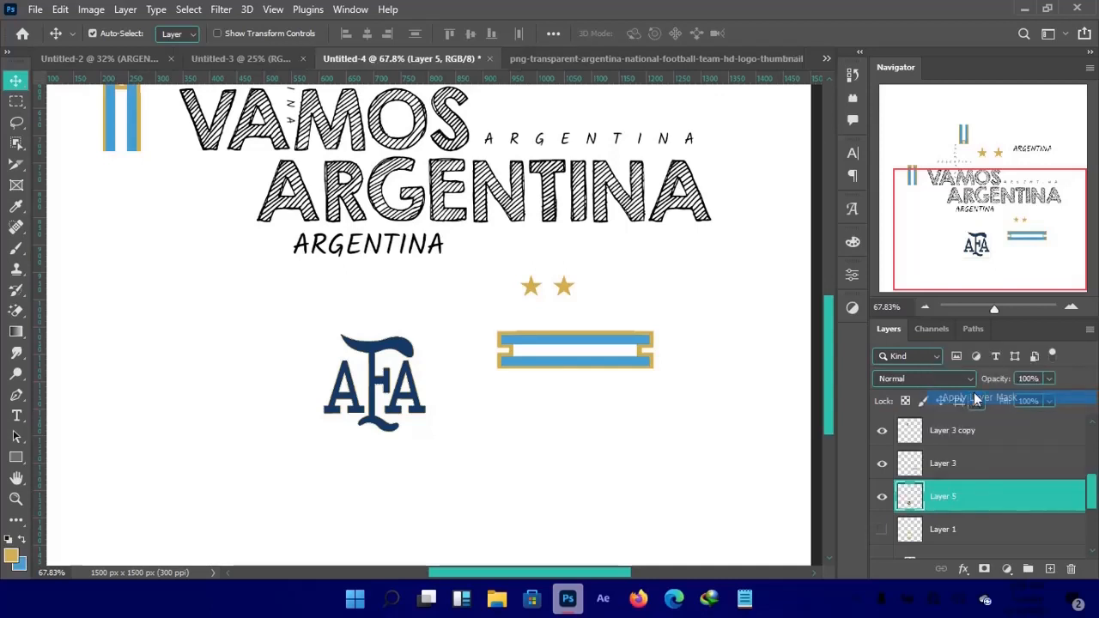
Move the AFA monogram left so it sits below the start of the lower ARGENTINA text.
{"action": "key", "text": "ctrl+minus"}
{"action": "key", "text": "ctrl+minus"}
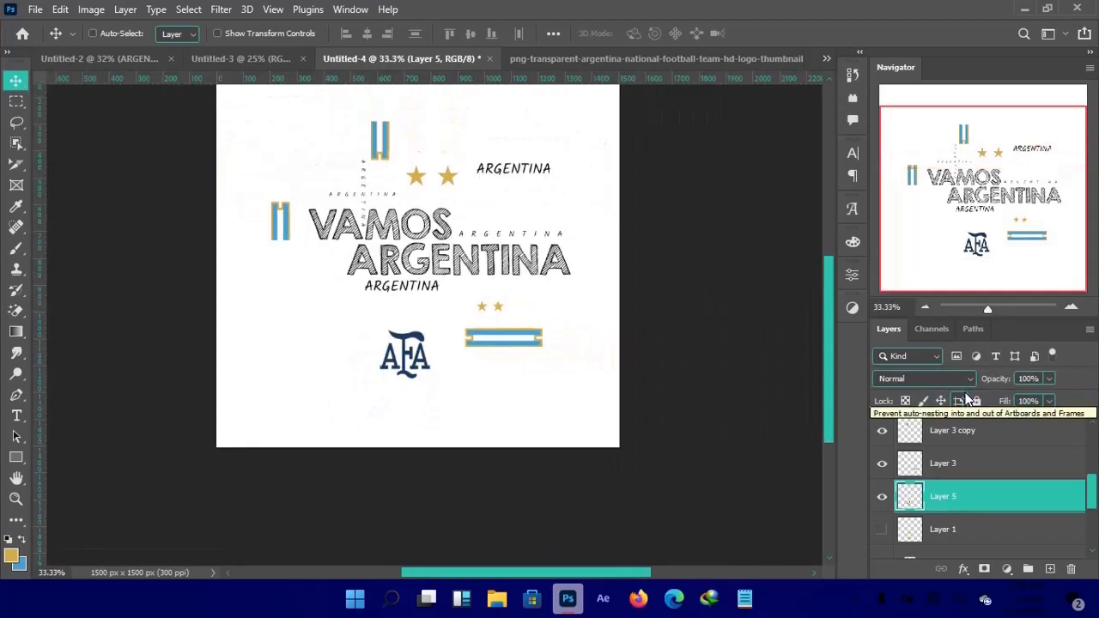
{"action": "left_click_drag", "start_coordinate": [409, 343], "coordinate": [359, 328]}
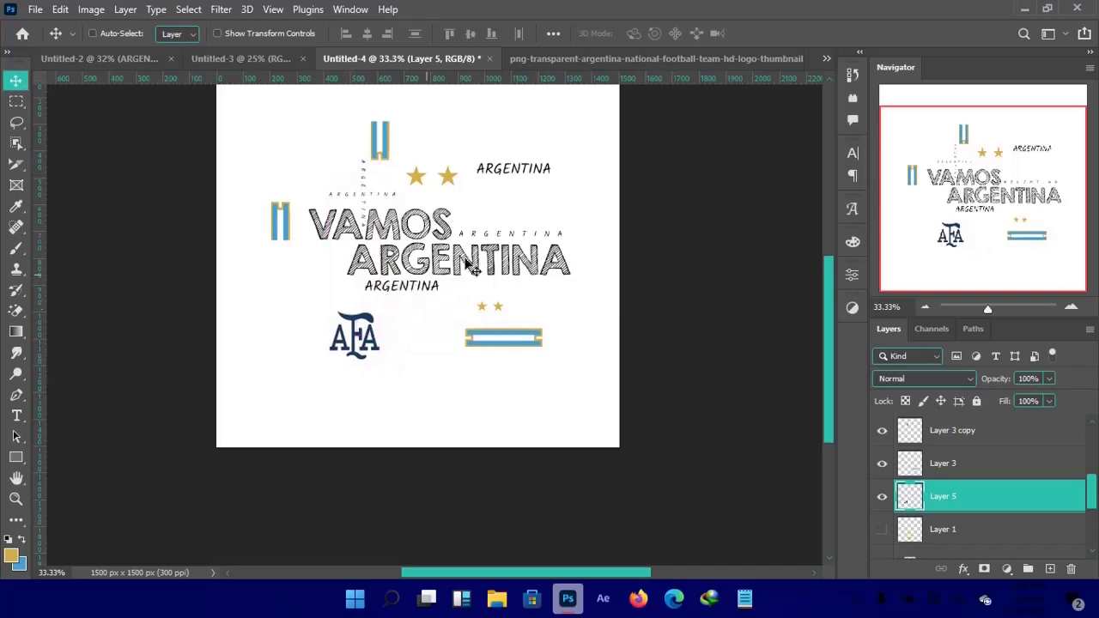
{"action": "scroll", "coordinate": [470, 275], "scroll_direction": "up", "scroll_amount": 2}
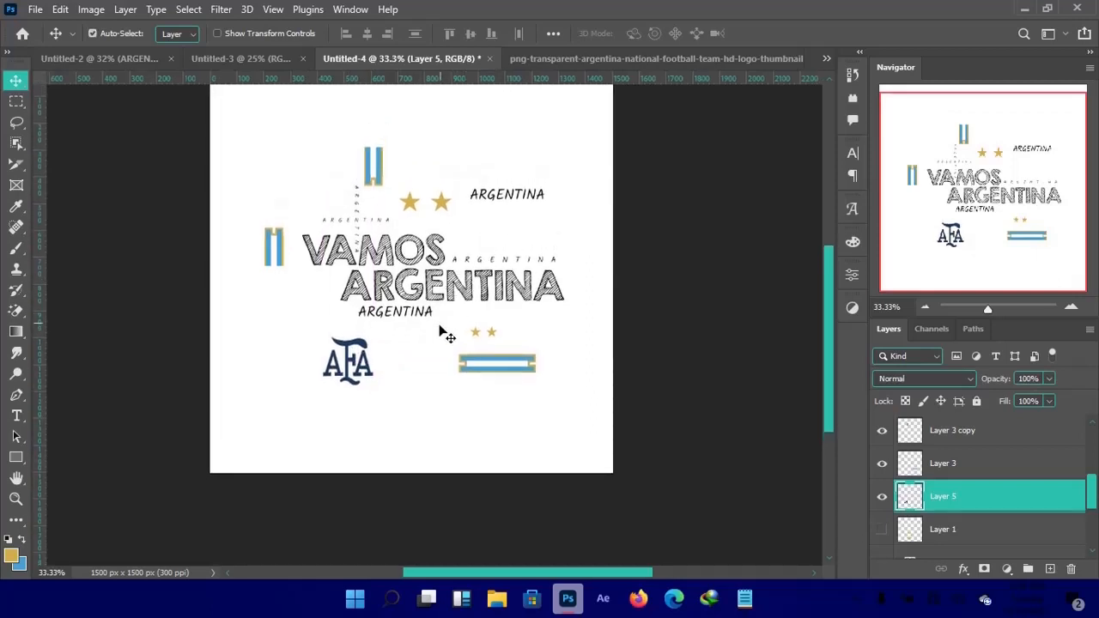
{"action": "left_click_drag", "start_coordinate": [335, 352], "coordinate": [342, 352]}
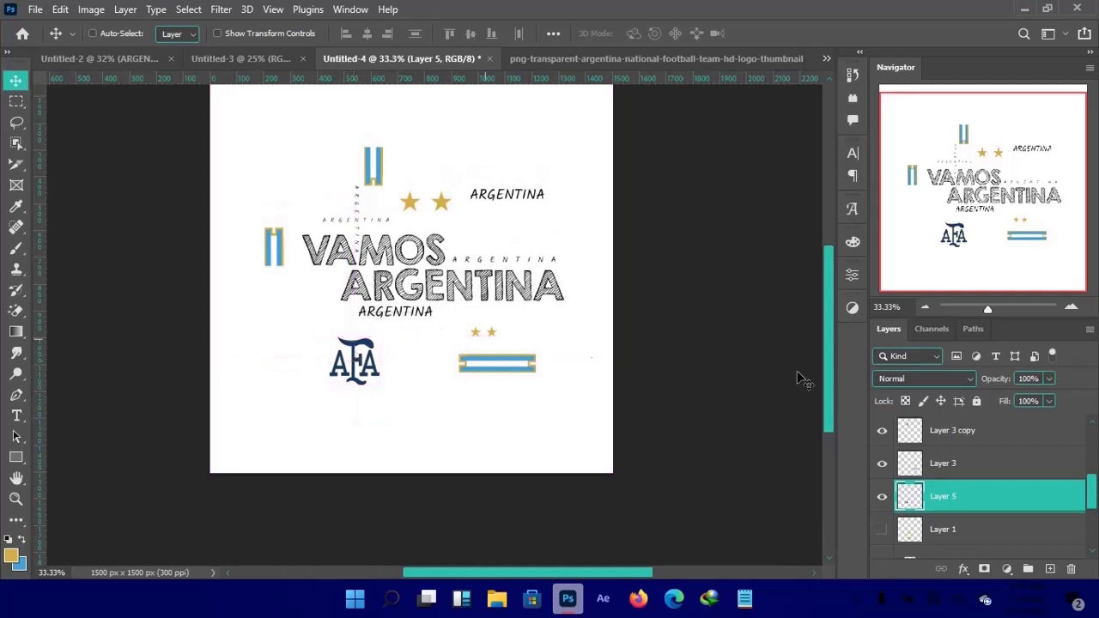
Show the rest of the crest again and move it away from the AFA monogram to beneath the horizontal flag bar.
{"action": "left_click", "coordinate": [971, 525]}
{"action": "left_click", "coordinate": [882, 530]}
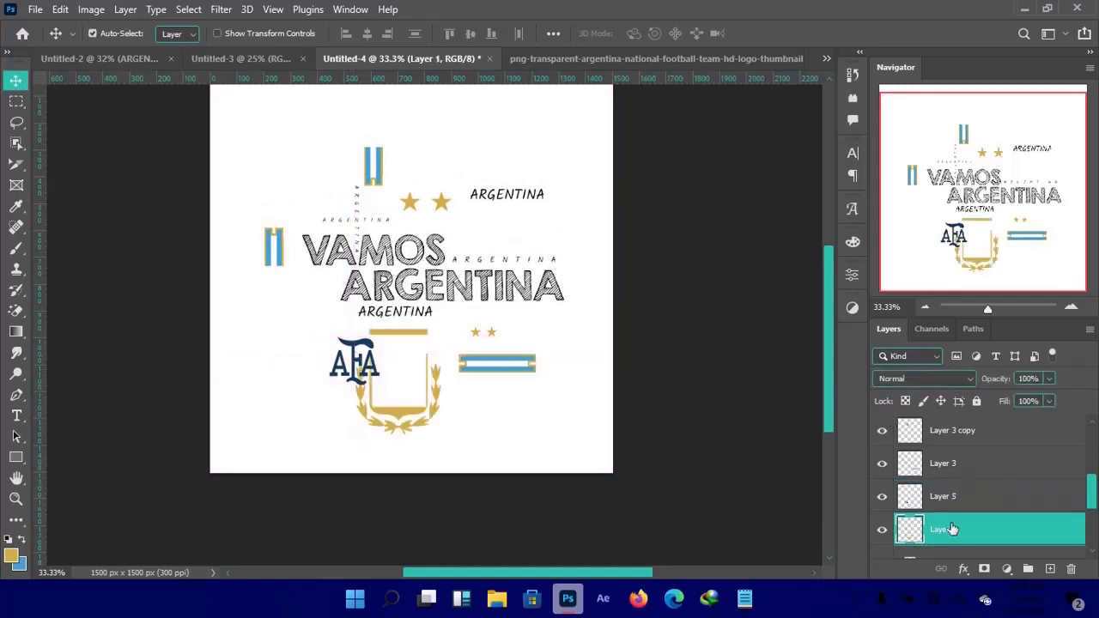
{"action": "left_click_drag", "start_coordinate": [441, 432], "coordinate": [491, 371]}
{"action": "key", "text": "ctrl+plus"}
{"action": "key", "text": "ctrl+plus"}
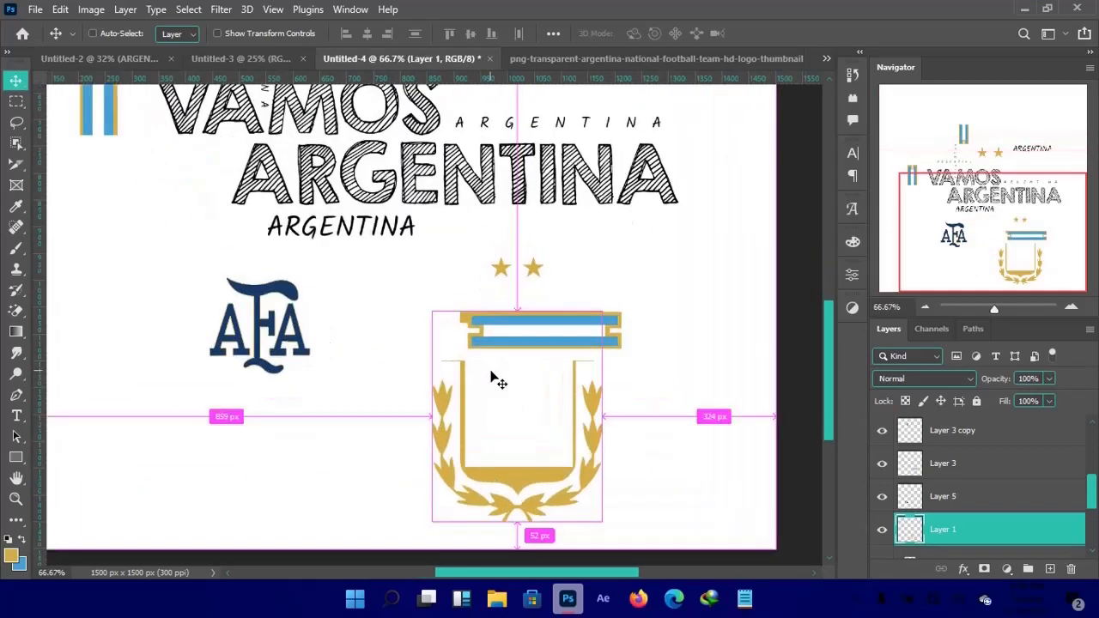
Outline the crest's left laurel branch with the Pen tool, make it a selection and cut it to a new layer.
{"action": "key", "text": "p"}
{"action": "left_click", "coordinate": [443, 497]}
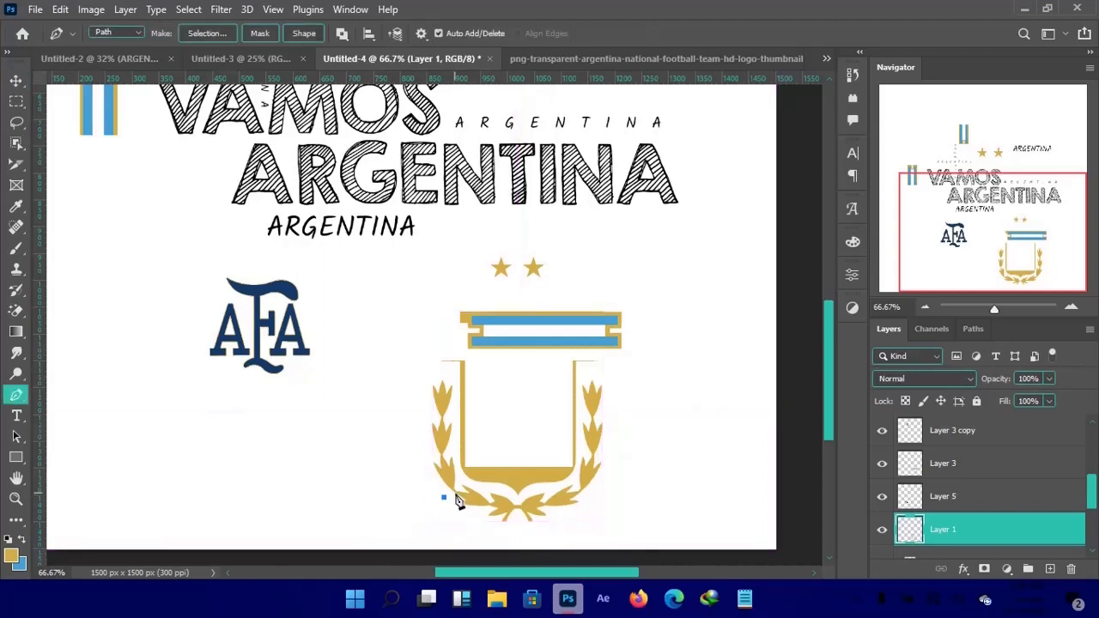
{"action": "left_click", "coordinate": [458, 456]}
{"action": "left_click", "coordinate": [455, 379]}
{"action": "left_click_drag", "start_coordinate": [434, 366], "coordinate": [399, 411]}
{"action": "left_click_drag", "start_coordinate": [406, 450], "coordinate": [427, 496]}
{"action": "left_click", "coordinate": [443, 500]}
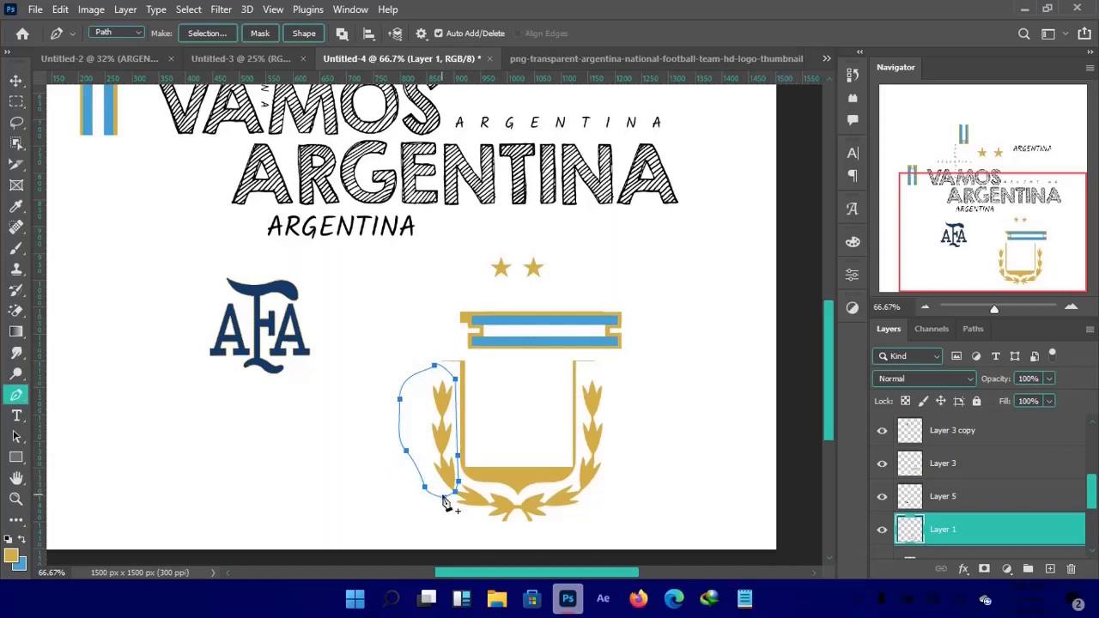
{"action": "key", "text": "ctrl+Return"}
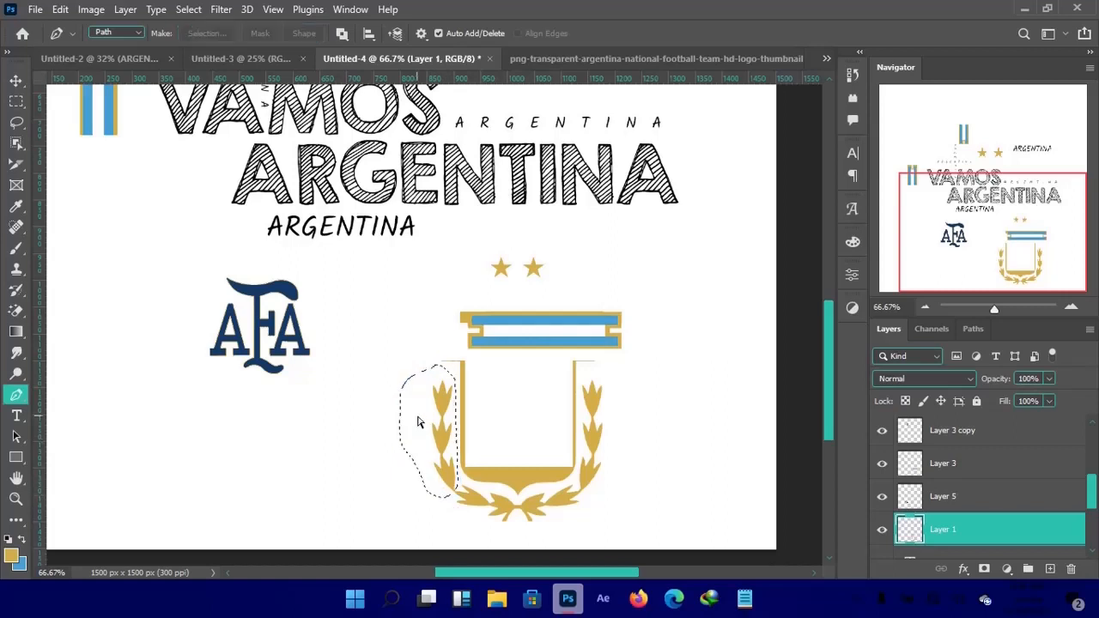
{"action": "key", "text": "m"}
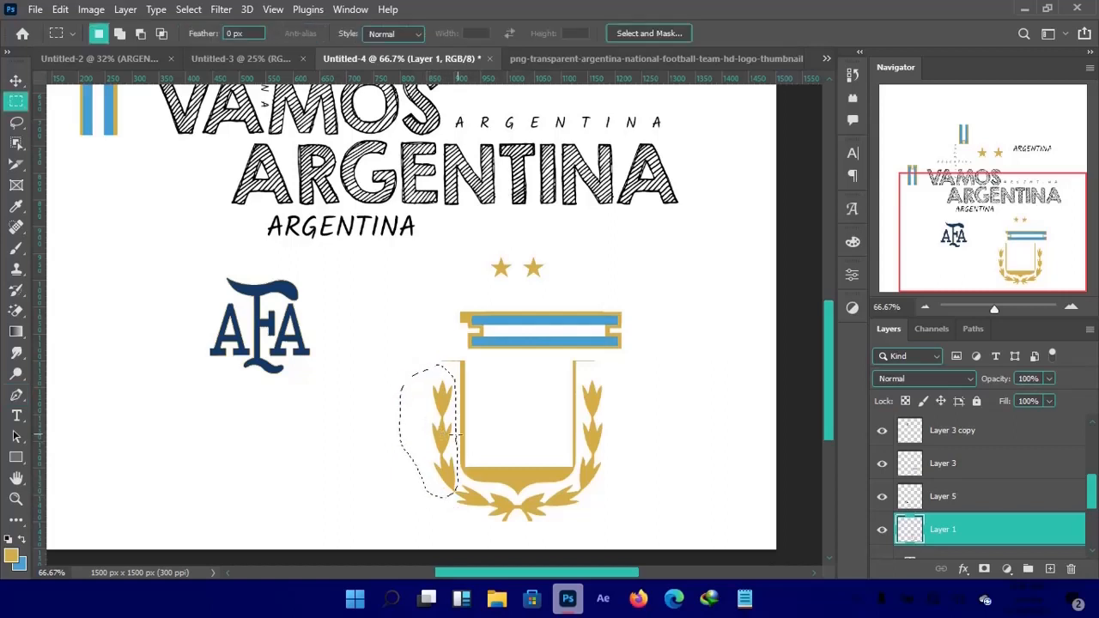
{"action": "right_click", "coordinate": [435, 433]}
{"action": "left_click", "coordinate": [492, 251]}
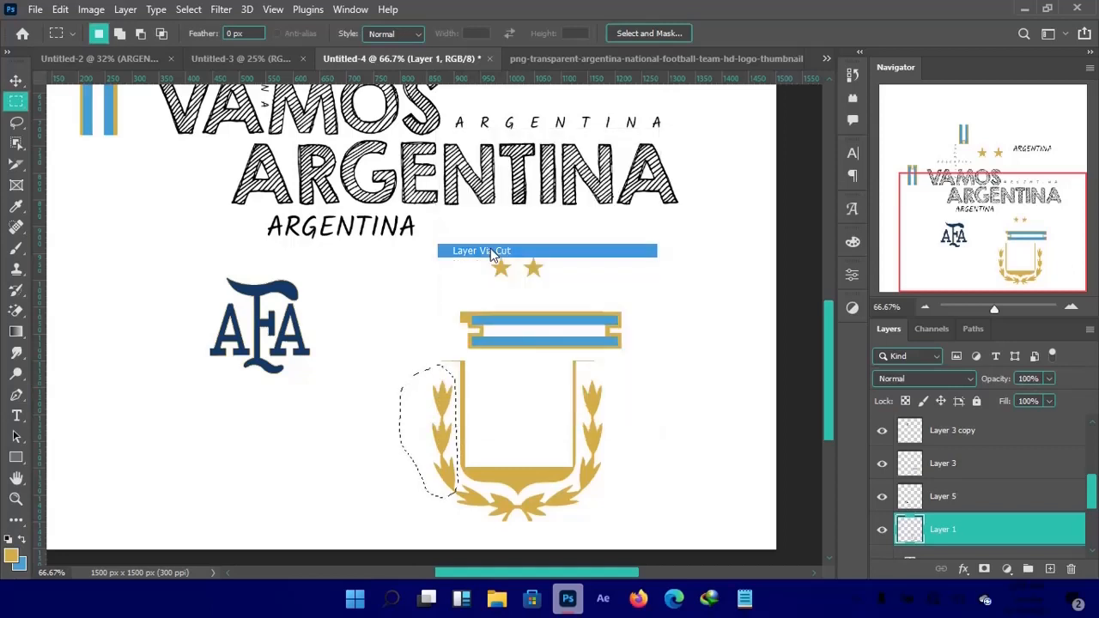
Rotate the cut laurel branch diagonally and place it left of the lower ARGENTINA text, above the AFA monogram.
{"action": "key", "text": "v"}
{"action": "left_click_drag", "start_coordinate": [491, 425], "coordinate": [589, 228]}
{"action": "key", "text": "ctrl+t"}
{"action": "key", "text": "Return"}
Place a copy of the laurel branch at the right end of the lettering, scaled to about 178% and rotated to about -173°.
{"action": "key", "text": "ctrl+t"}
{"action": "left_click_drag", "start_coordinate": [524, 300], "coordinate": [644, 198]}
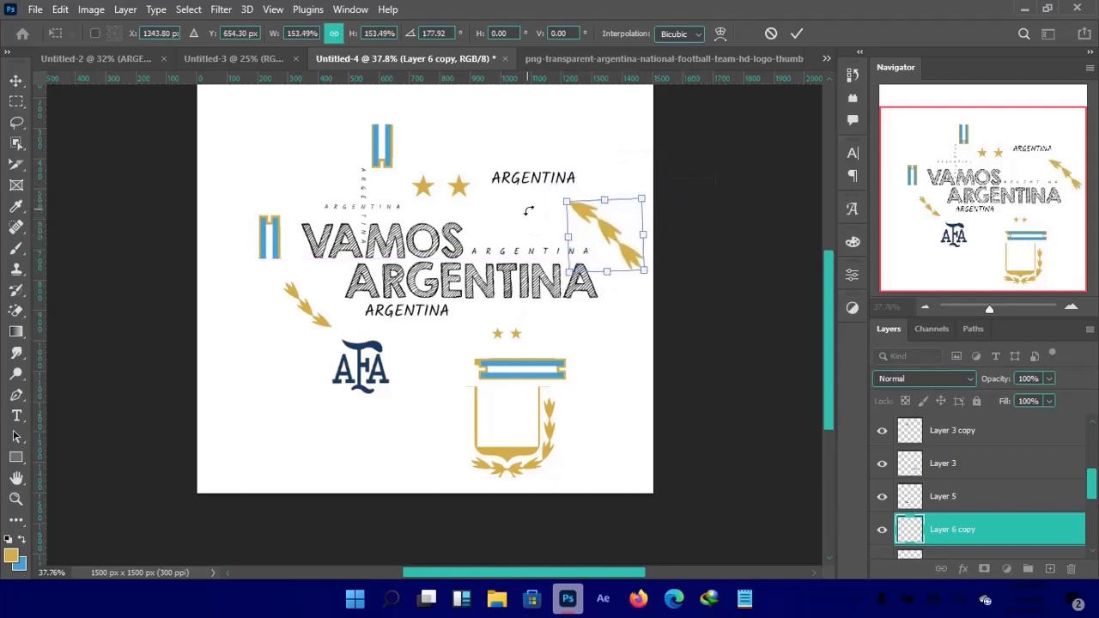
{"action": "left_click_drag", "start_coordinate": [528, 210], "coordinate": [534, 200]}
{"action": "mouse_move", "coordinate": [634, 278]}
{"action": "left_mouse_down"}
{"action": "mouse_move", "coordinate": [652, 288]}
{"action": "mouse_move", "coordinate": [624, 259]}
{"action": "mouse_move", "coordinate": [624, 270]}
{"action": "left_mouse_up"}
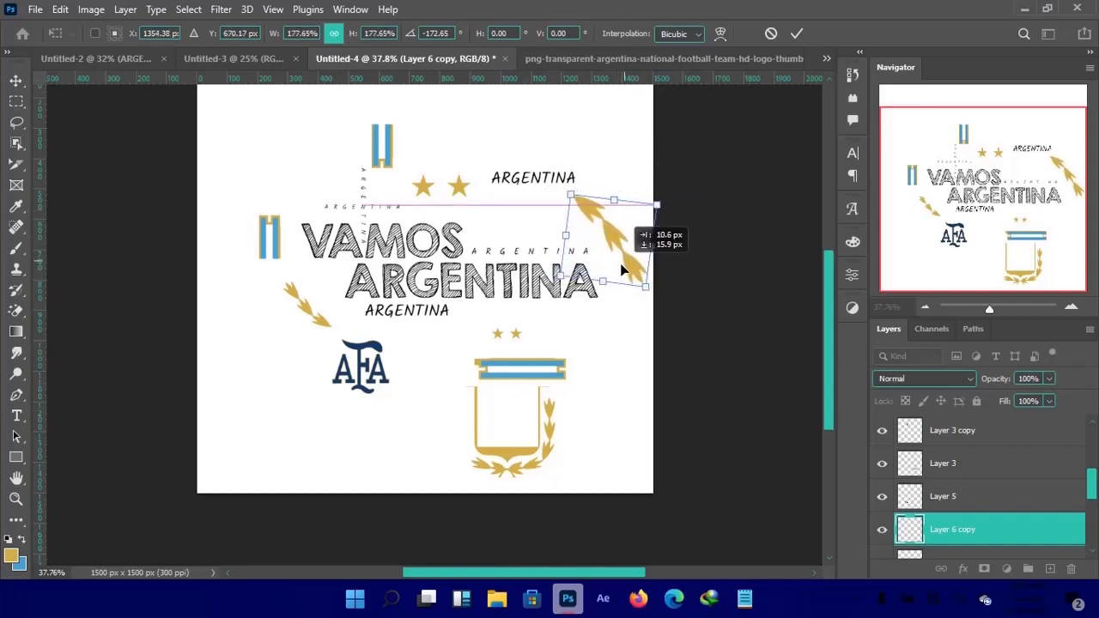
{"action": "key", "text": "Return"}
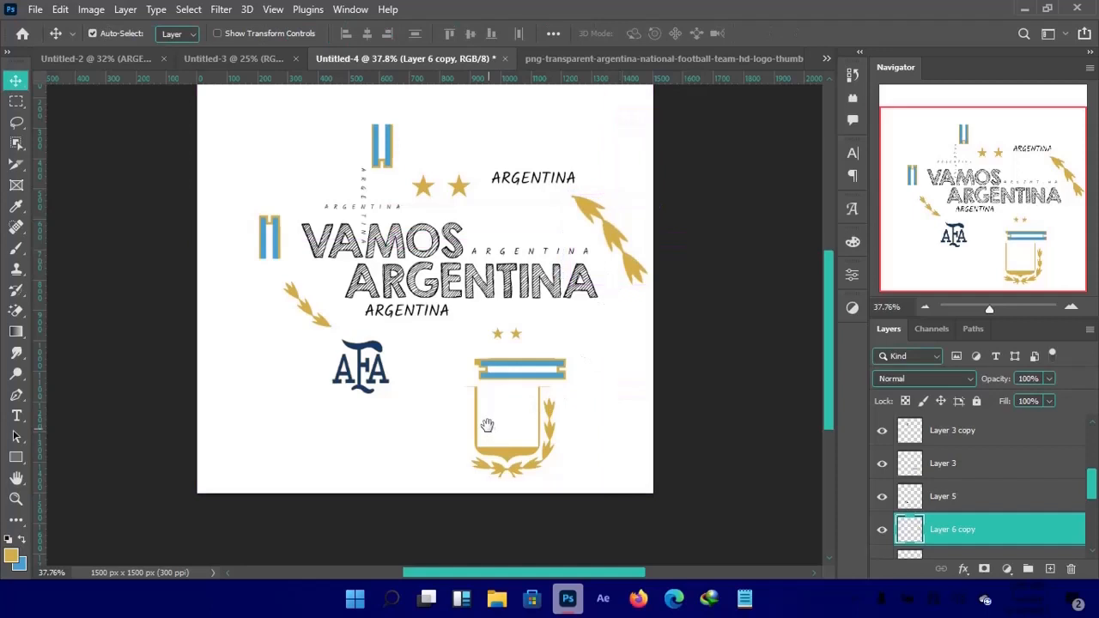
Outline the laurel spray at the bottom of the crest with the Pen tool and turn the path into a selection.
{"action": "scroll", "coordinate": [515, 395], "scroll_direction": "down", "scroll_amount": 2}
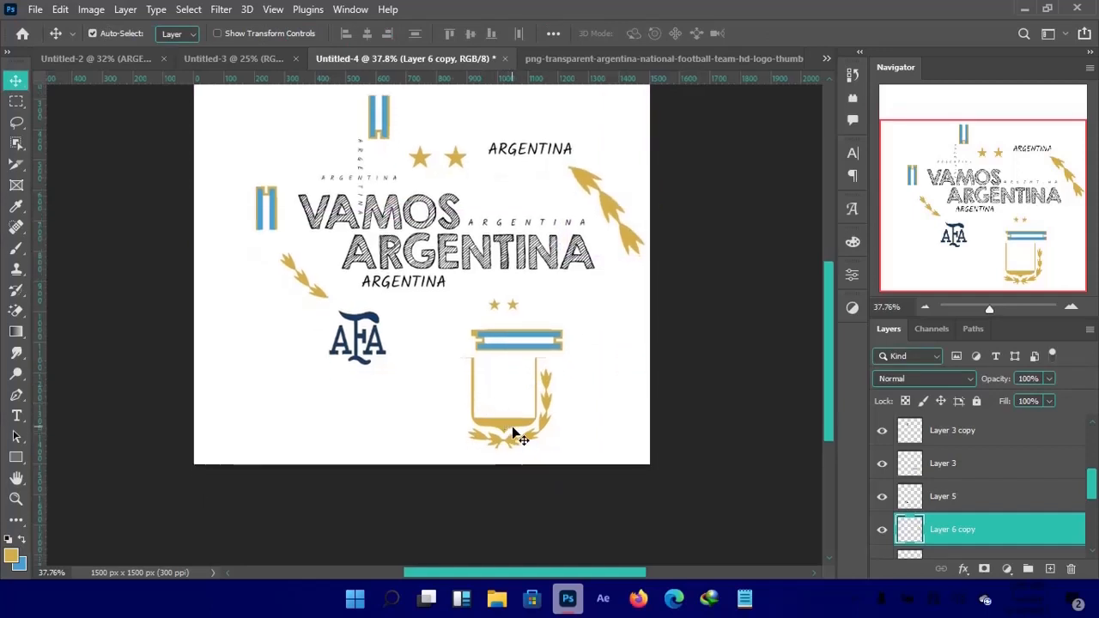
{"action": "left_click", "coordinate": [513, 427]}
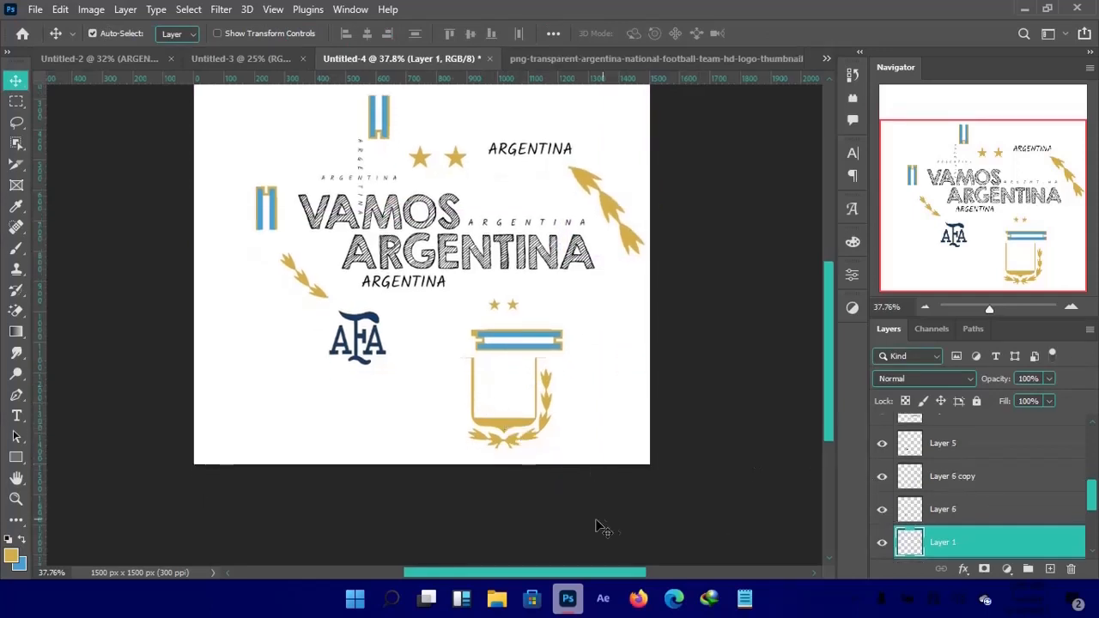
{"action": "key", "text": "ctrl+plus"}
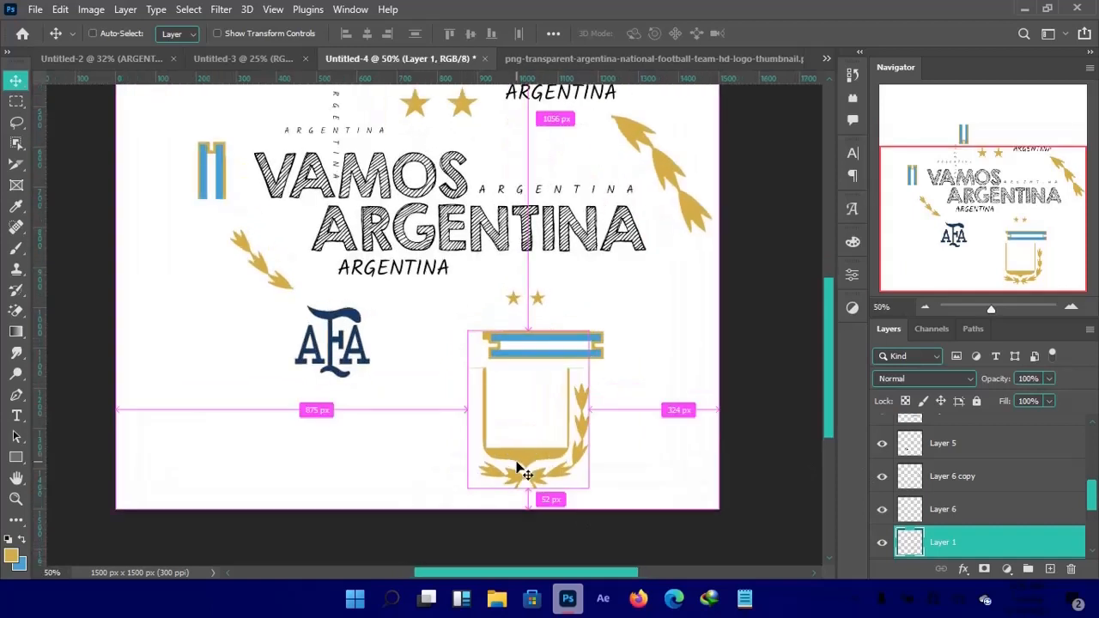
{"action": "scroll", "coordinate": [550, 463], "scroll_direction": "up", "scroll_amount": 3}
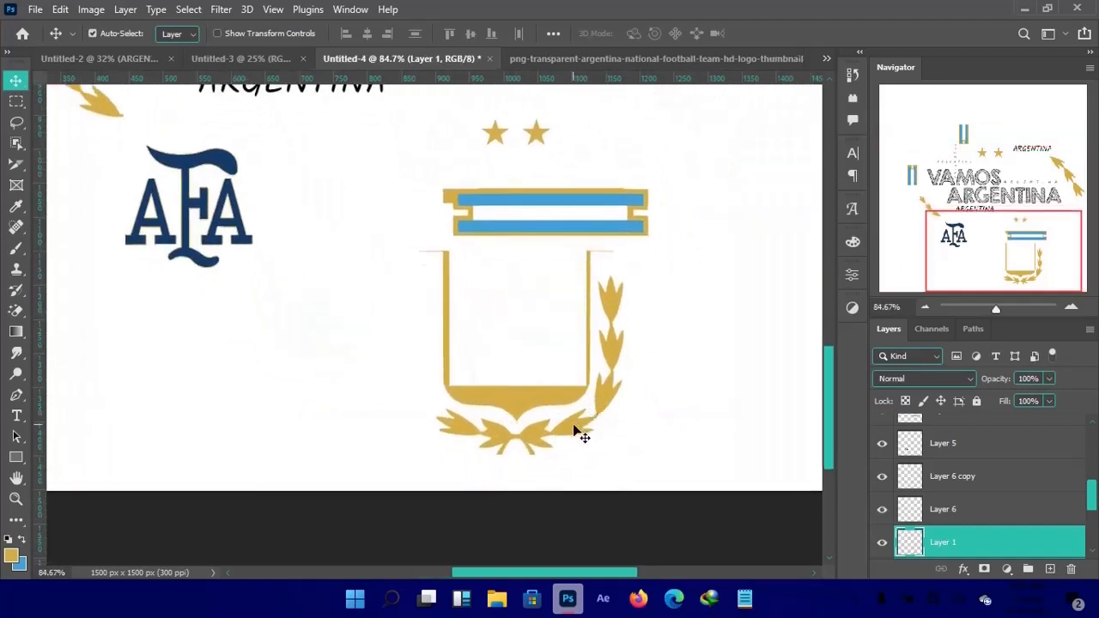
{"action": "key", "text": "p"}
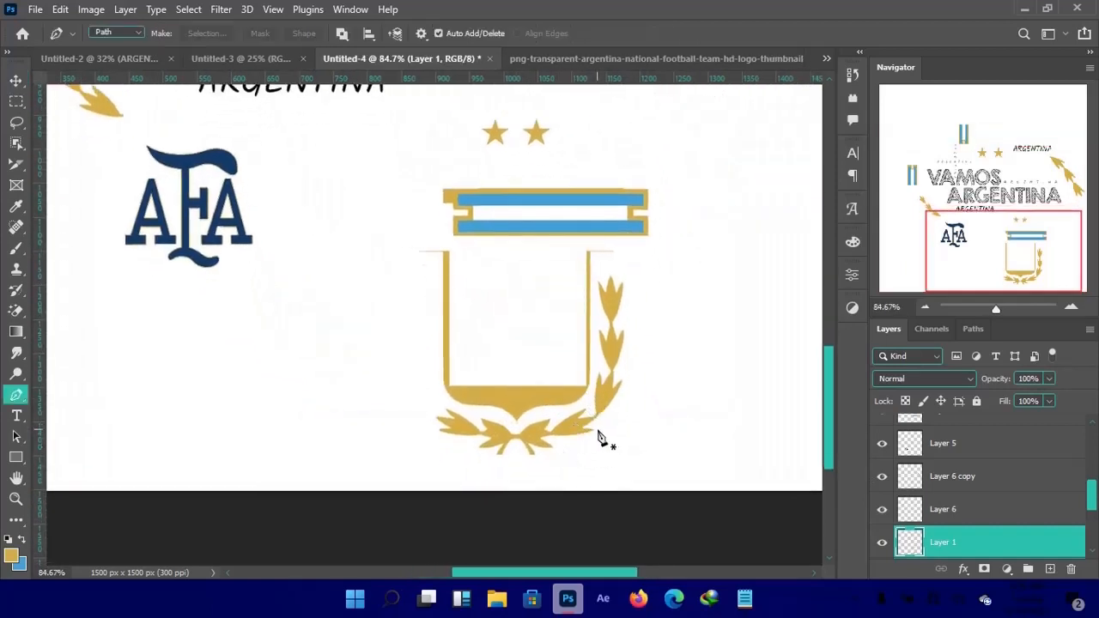
{"action": "left_click", "coordinate": [599, 425]}
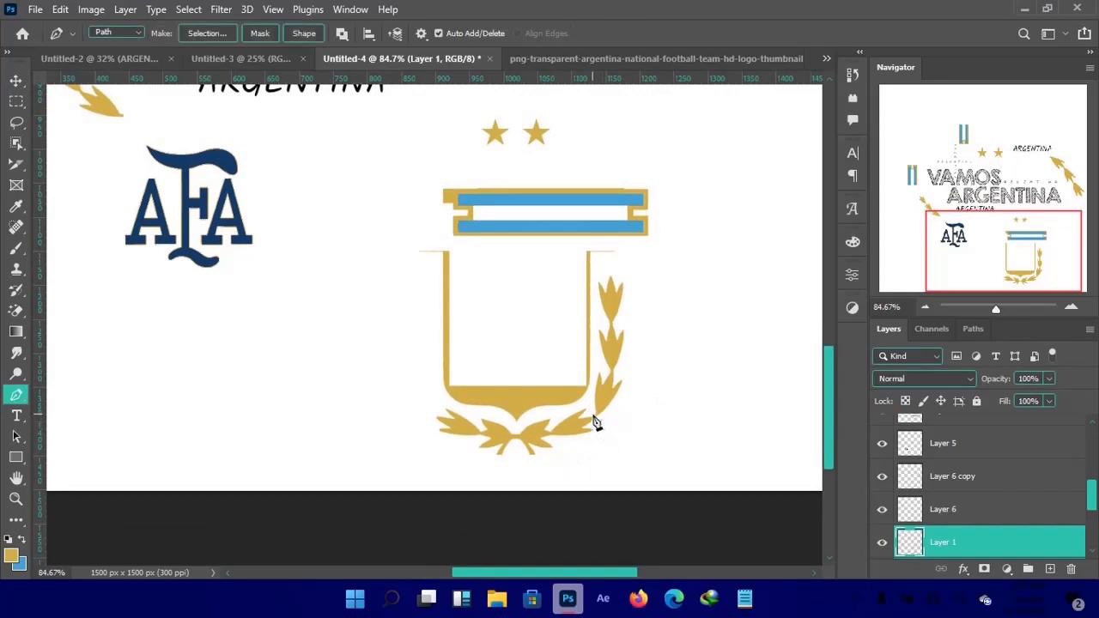
{"action": "left_click", "coordinate": [592, 409]}
{"action": "left_click_drag", "start_coordinate": [540, 421], "coordinate": [535, 419]}
{"action": "left_click", "coordinate": [530, 418]}
{"action": "left_click", "coordinate": [520, 427]}
{"action": "left_click", "coordinate": [511, 425]}
{"action": "left_click", "coordinate": [488, 415]}
{"action": "left_click", "coordinate": [459, 410]}
{"action": "left_click_drag", "start_coordinate": [430, 411], "coordinate": [423, 428]}
{"action": "left_click", "coordinate": [432, 449]}
{"action": "left_click_drag", "start_coordinate": [469, 468], "coordinate": [512, 469]}
{"action": "left_click_drag", "start_coordinate": [548, 477], "coordinate": [575, 471]}
{"action": "left_click", "coordinate": [611, 461]}
{"action": "left_click", "coordinate": [614, 446]}
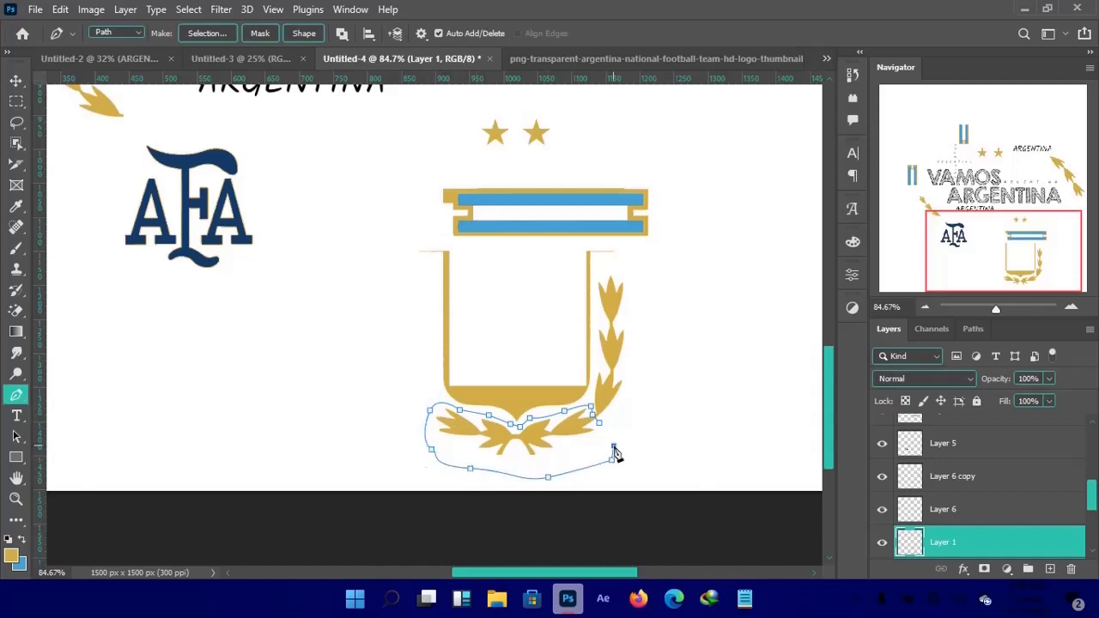
{"action": "left_click", "coordinate": [592, 409]}
{"action": "key", "text": "ctrl+Return"}
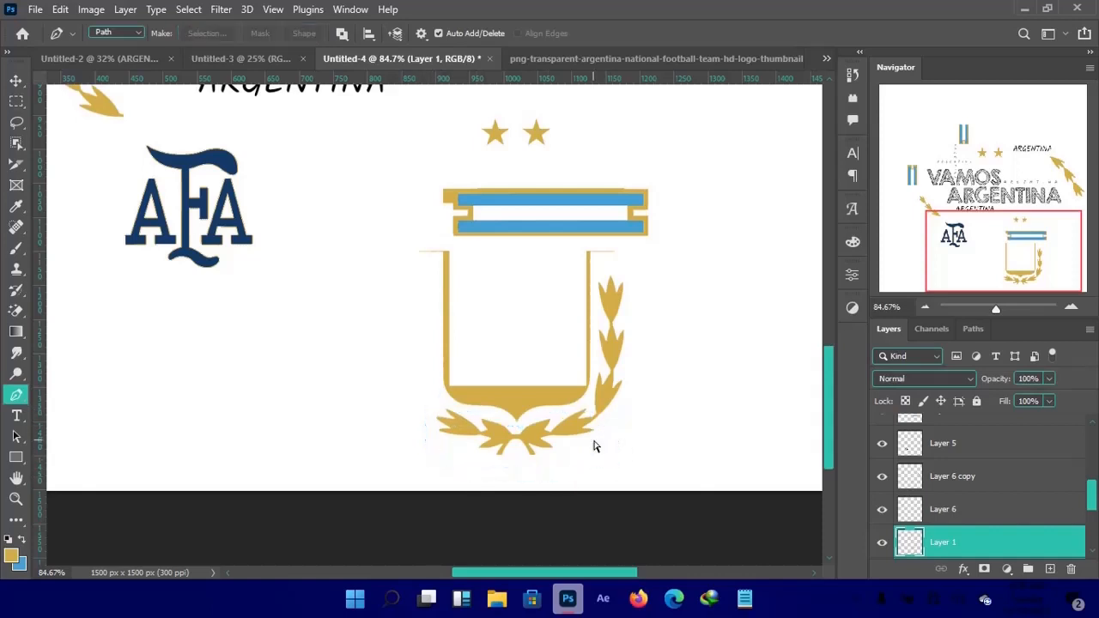
Cut the selected laurel spray to a new layer and hide the remaining crest layer.
{"action": "key", "text": "m"}
{"action": "right_click", "coordinate": [528, 451]}
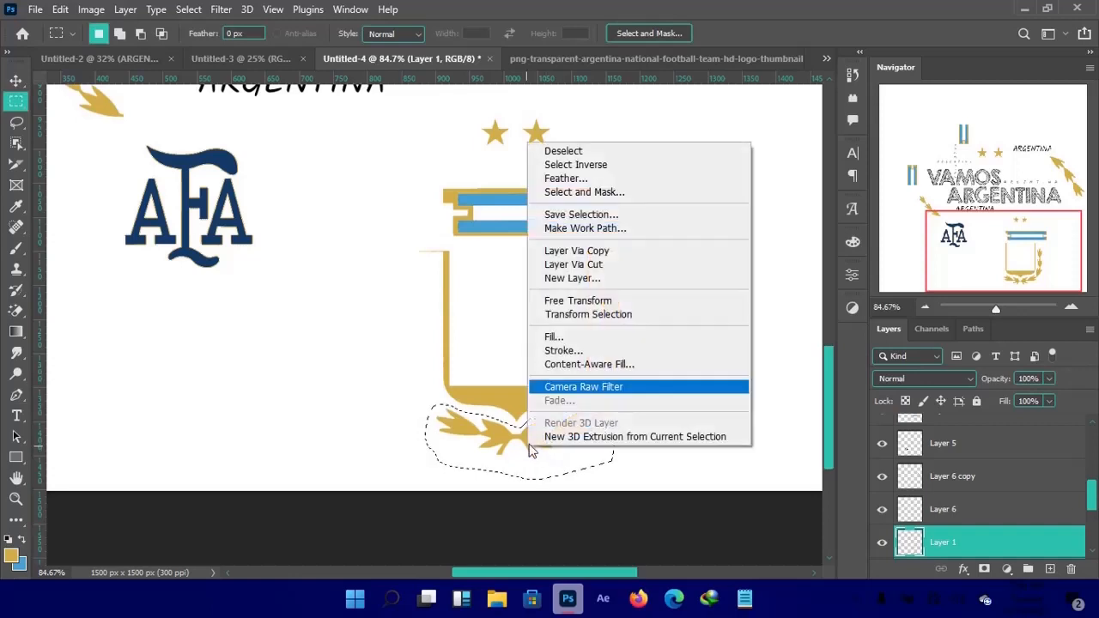
{"action": "left_click", "coordinate": [596, 259]}
{"action": "key", "text": "ctrl+minus"}
{"action": "key", "text": "ctrl+minus"}
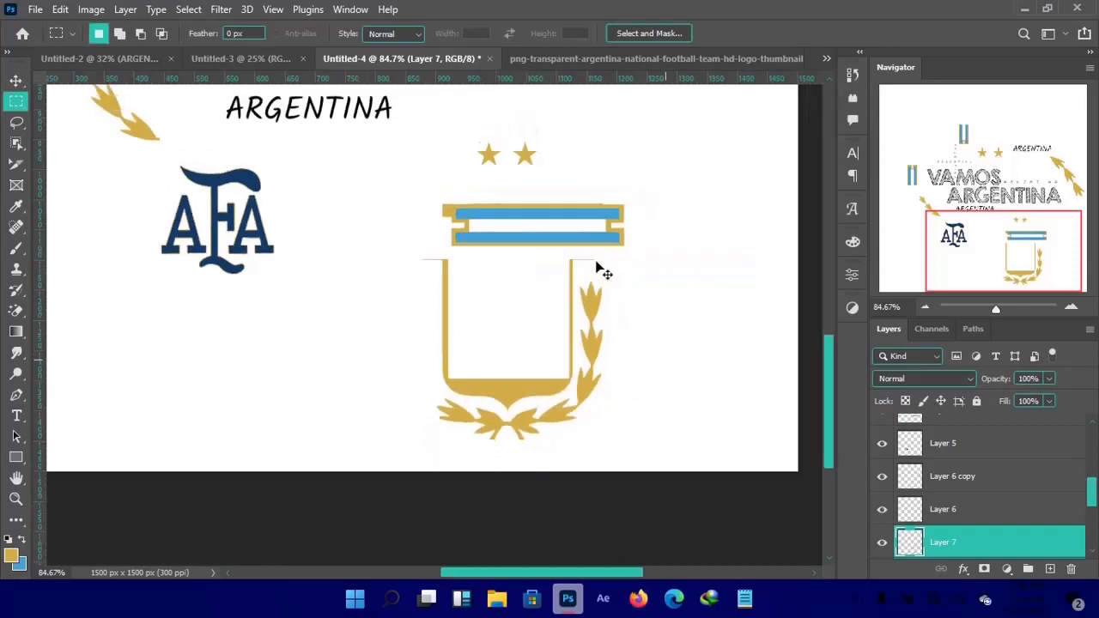
{"action": "key", "text": "v"}
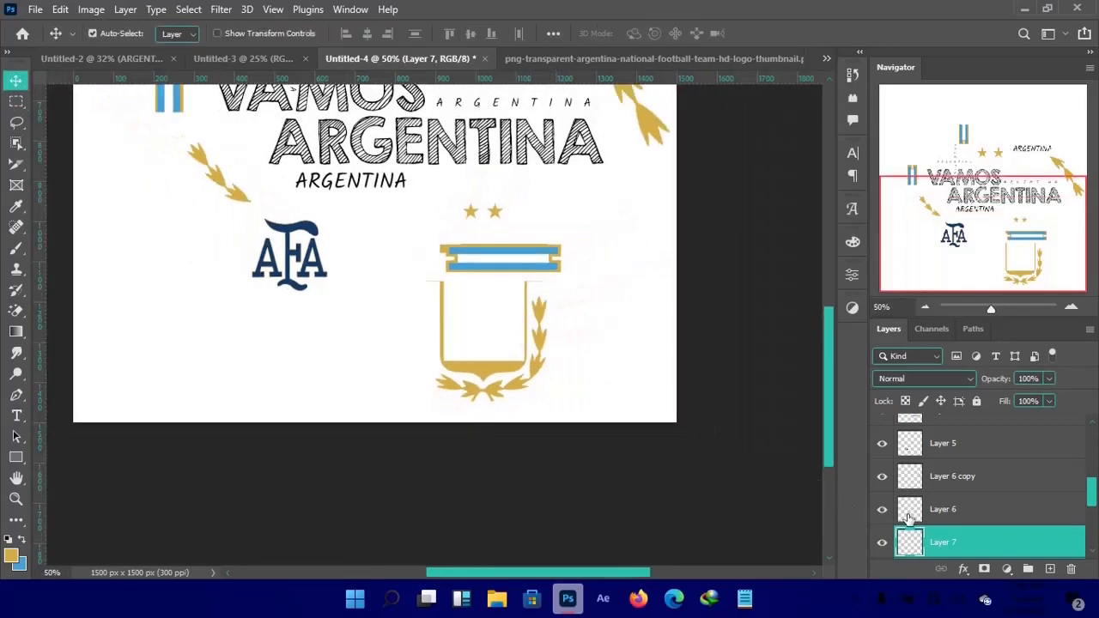
{"action": "scroll", "coordinate": [909, 515], "scroll_direction": "down", "scroll_amount": 2}
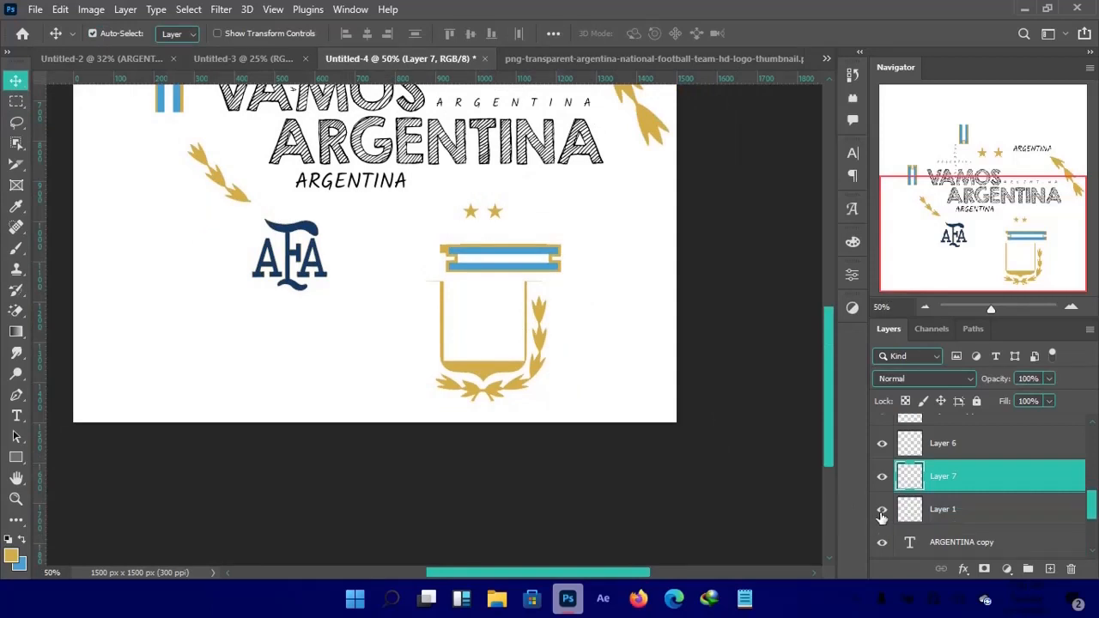
{"action": "left_click", "coordinate": [882, 513]}
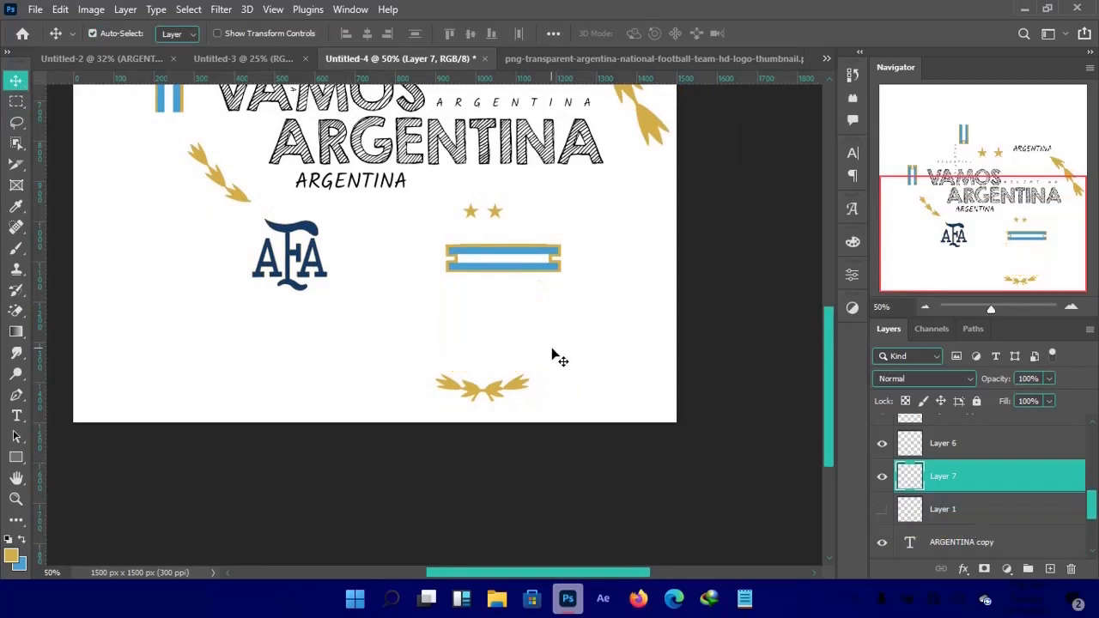
Move the bottom laurel spray up to just below the left end of the horizontal flag bar.
{"action": "left_click_drag", "start_coordinate": [490, 331], "coordinate": [505, 398]}
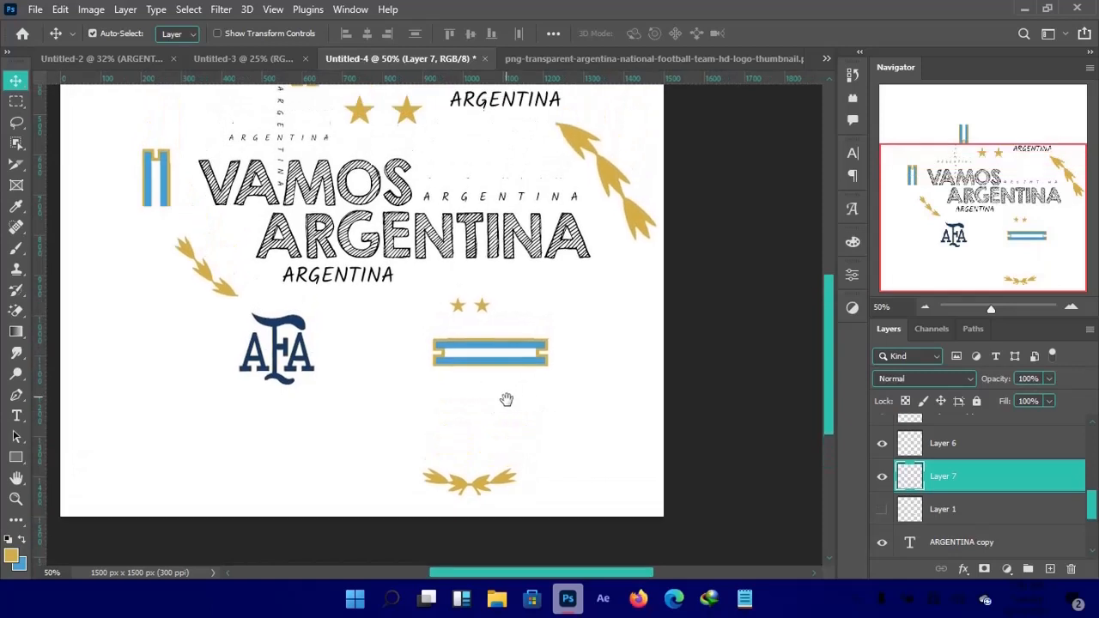
{"action": "left_click_drag", "start_coordinate": [479, 386], "coordinate": [467, 381]}
{"action": "left_click", "coordinate": [637, 223]}
{"action": "left_click", "coordinate": [517, 352]}
{"action": "left_click", "coordinate": [231, 295]}
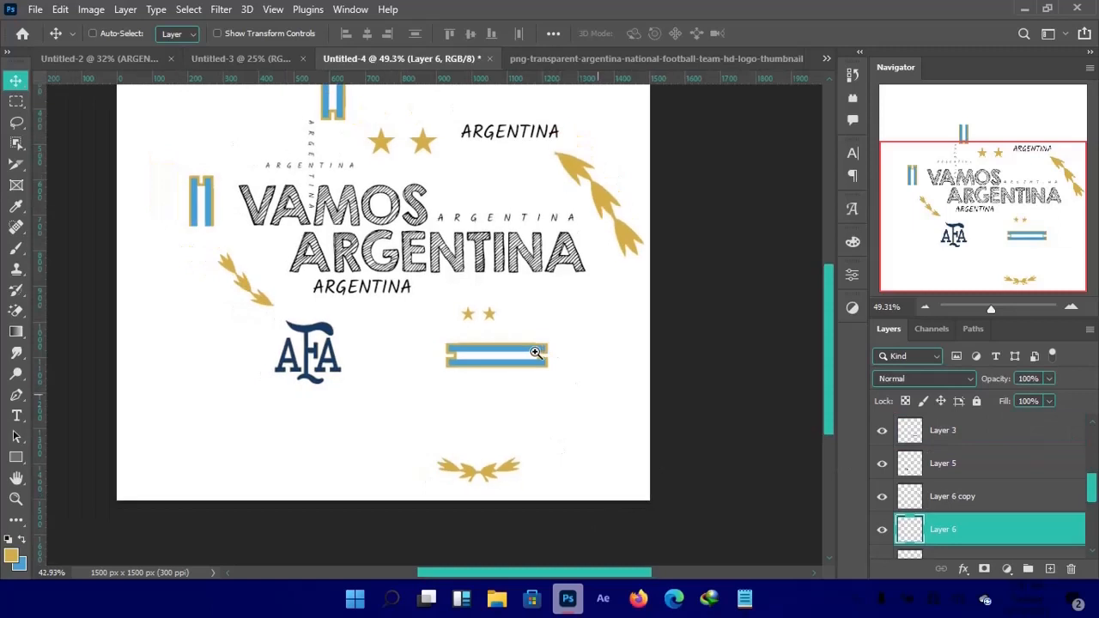
{"action": "scroll", "coordinate": [560, 353], "scroll_direction": "down", "scroll_amount": 3}
{"action": "left_click", "coordinate": [515, 472]}
{"action": "left_click_drag", "start_coordinate": [498, 481], "coordinate": [453, 414]}
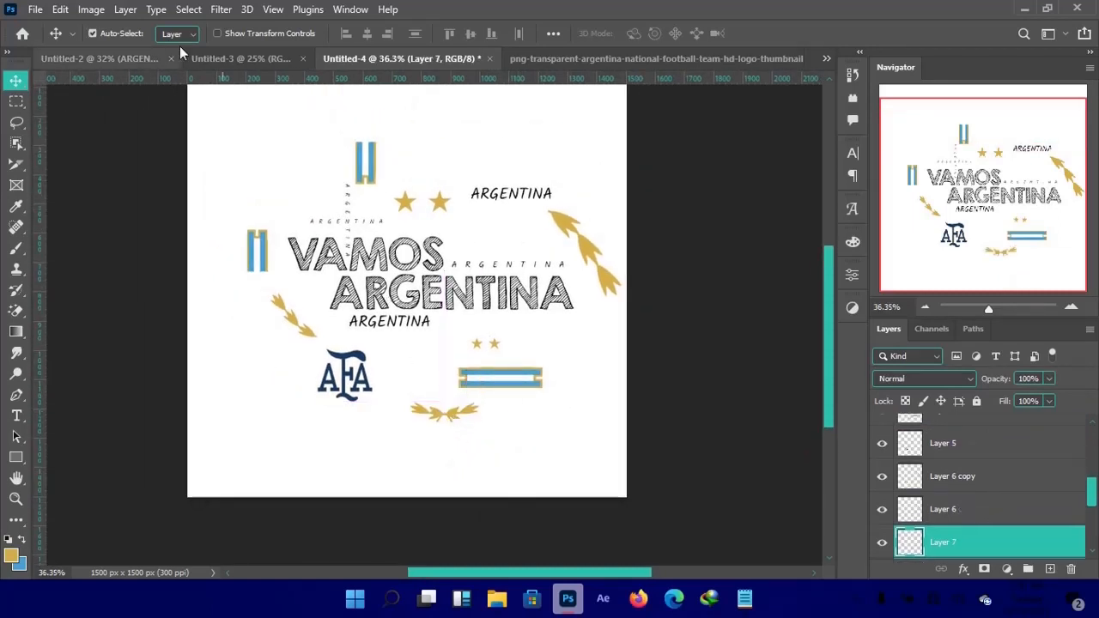
Check the layout in the Untitled-2 document and try the laurel spray between the AFA monogram and the flag bar in Untitled-4.
{"action": "left_click", "coordinate": [122, 55]}
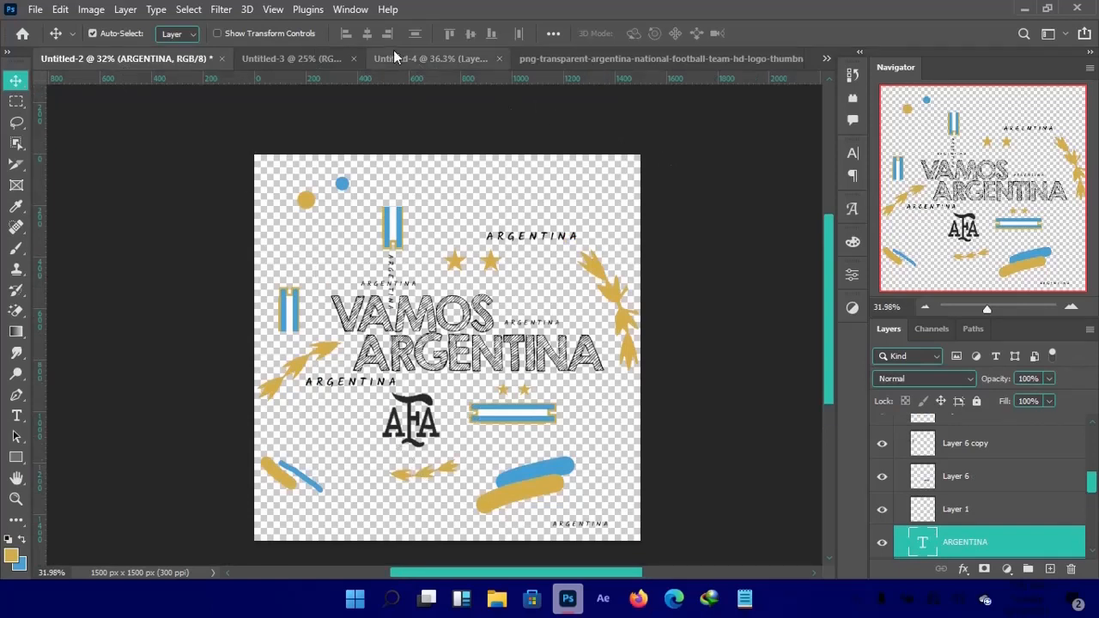
{"action": "left_click", "coordinate": [428, 58]}
{"action": "left_click", "coordinate": [445, 437]}
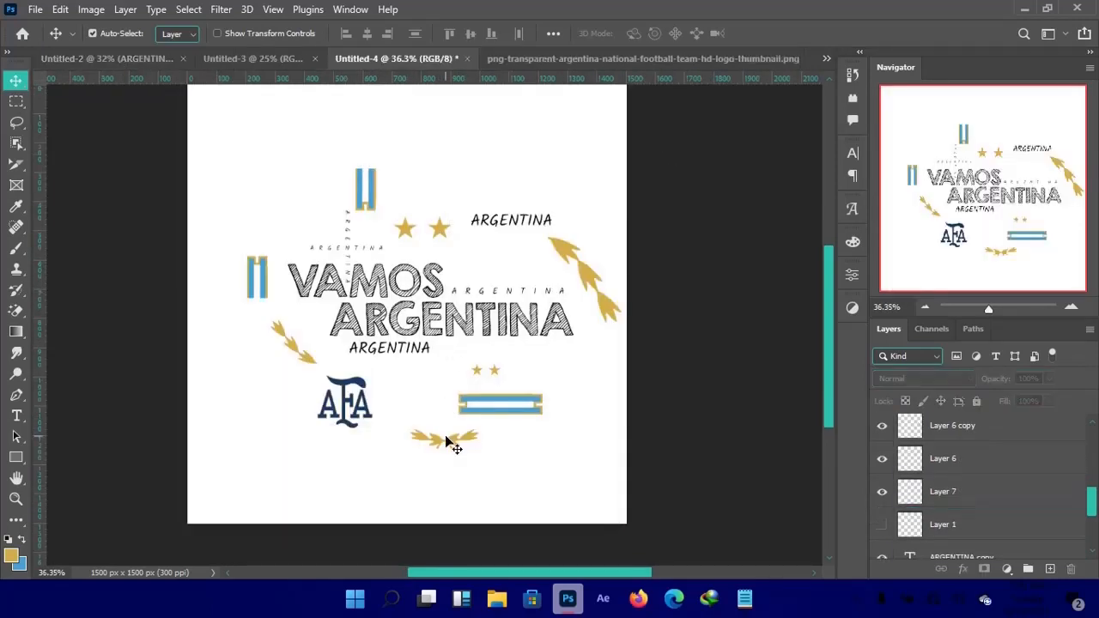
{"action": "left_click_drag", "start_coordinate": [446, 437], "coordinate": [401, 430]}
{"action": "left_click", "coordinate": [546, 229]}
{"action": "left_click", "coordinate": [471, 440]}
{"action": "left_click_drag", "start_coordinate": [471, 444], "coordinate": [437, 427]}
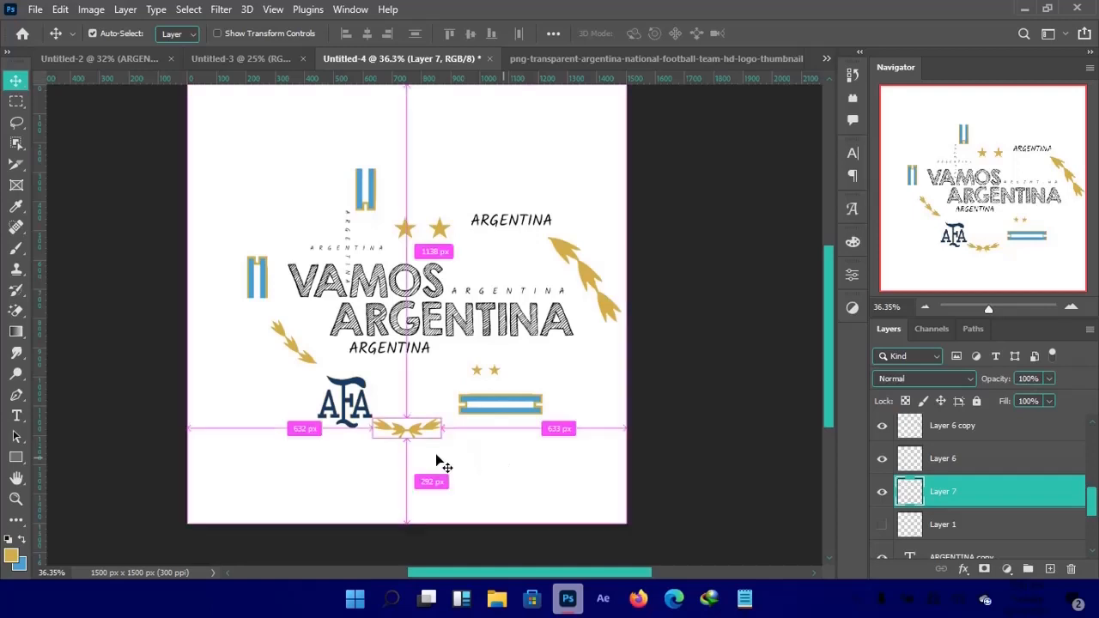
{"action": "left_click_drag", "start_coordinate": [514, 408], "coordinate": [492, 368]}
{"action": "left_click_drag", "start_coordinate": [394, 386], "coordinate": [413, 405]}
{"action": "left_click", "coordinate": [558, 486]}
{"action": "left_click", "coordinate": [571, 485]}
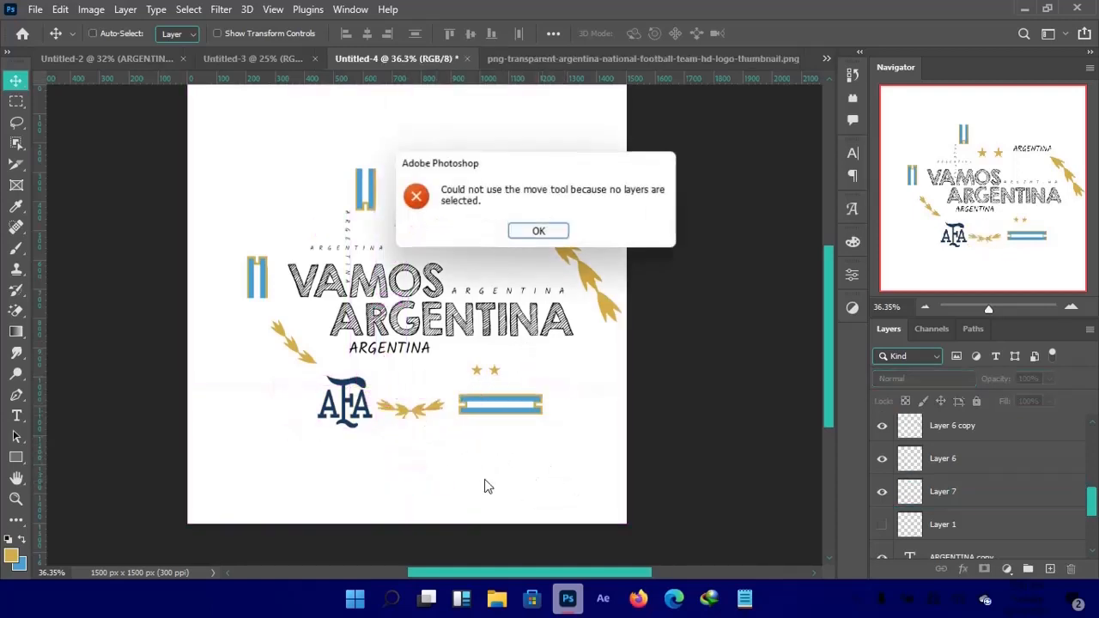
{"action": "left_click", "coordinate": [534, 232]}
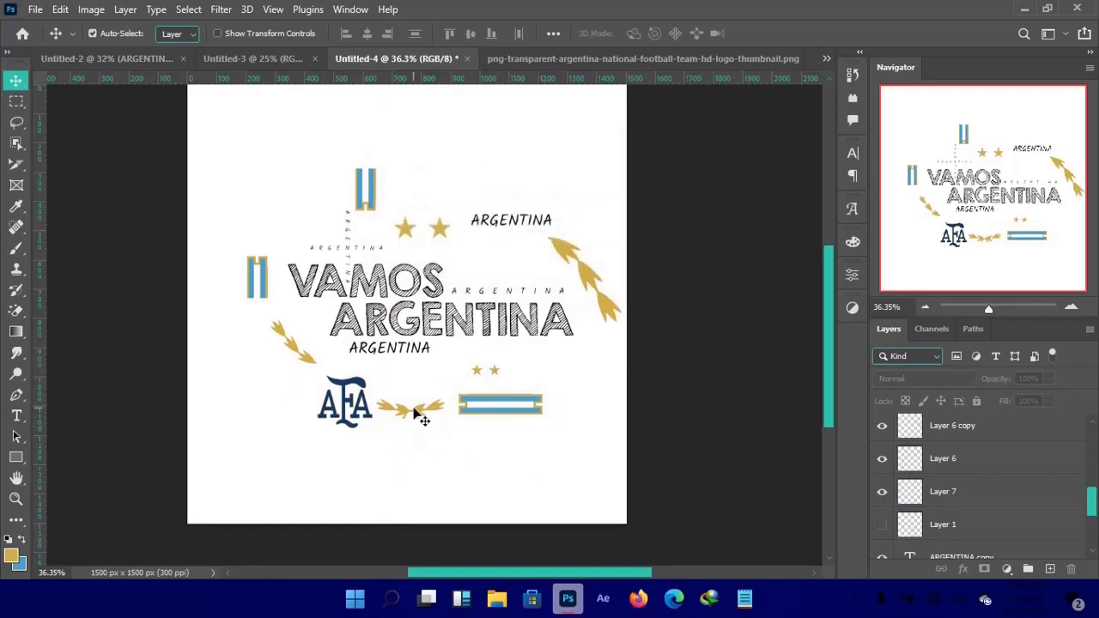
Move the laurel spray down and shift the AFA monogram right so the spray sits directly beneath it.
{"action": "left_click_drag", "start_coordinate": [421, 417], "coordinate": [395, 439]}
{"action": "left_click", "coordinate": [369, 392]}
{"action": "left_click_drag", "start_coordinate": [367, 389], "coordinate": [411, 381]}
Nudge the horizontal flag bar slightly to the right.
{"action": "left_click", "coordinate": [520, 414]}
{"action": "key", "text": "shift+Right"}
{"action": "key", "text": "shift+Right"}
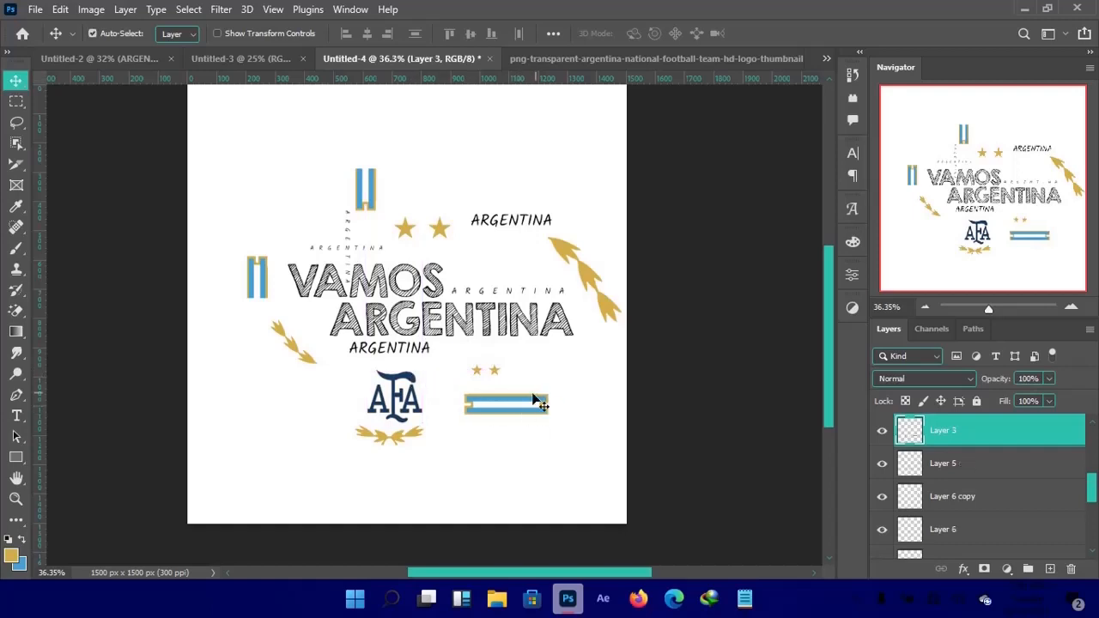
Enlarge the small pair of gold stars above the horizontal flag bar slightly.
{"action": "left_click", "coordinate": [496, 370]}
{"action": "key", "text": "ctrl+t"}
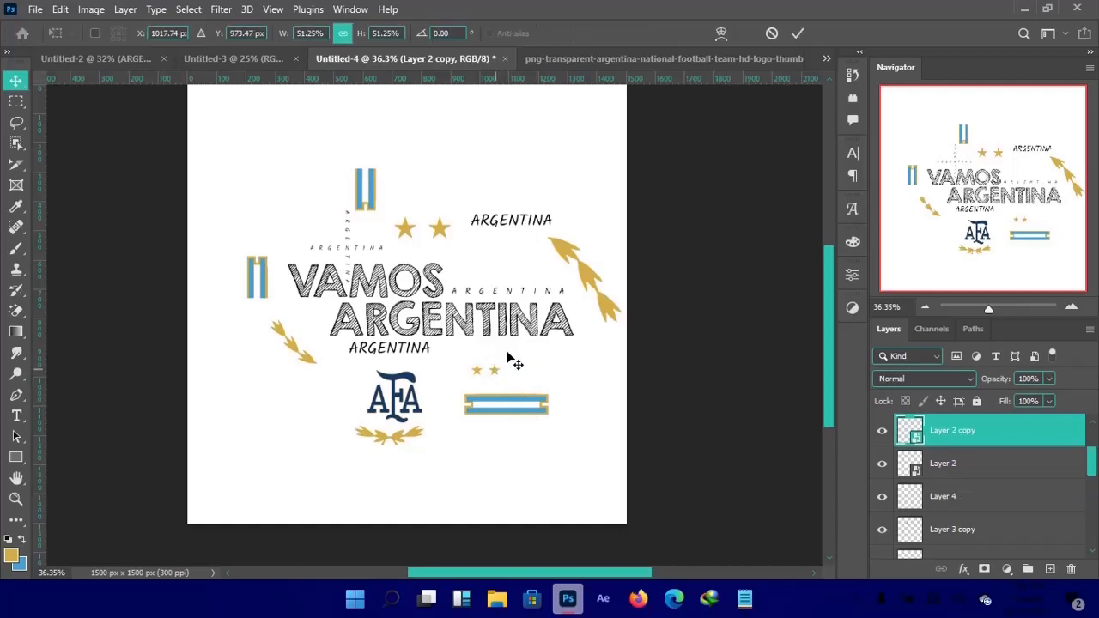
{"action": "left_click_drag", "start_coordinate": [508, 361], "coordinate": [511, 365]}
{"action": "key", "text": "Return"}
{"action": "key", "text": "ctrl"}
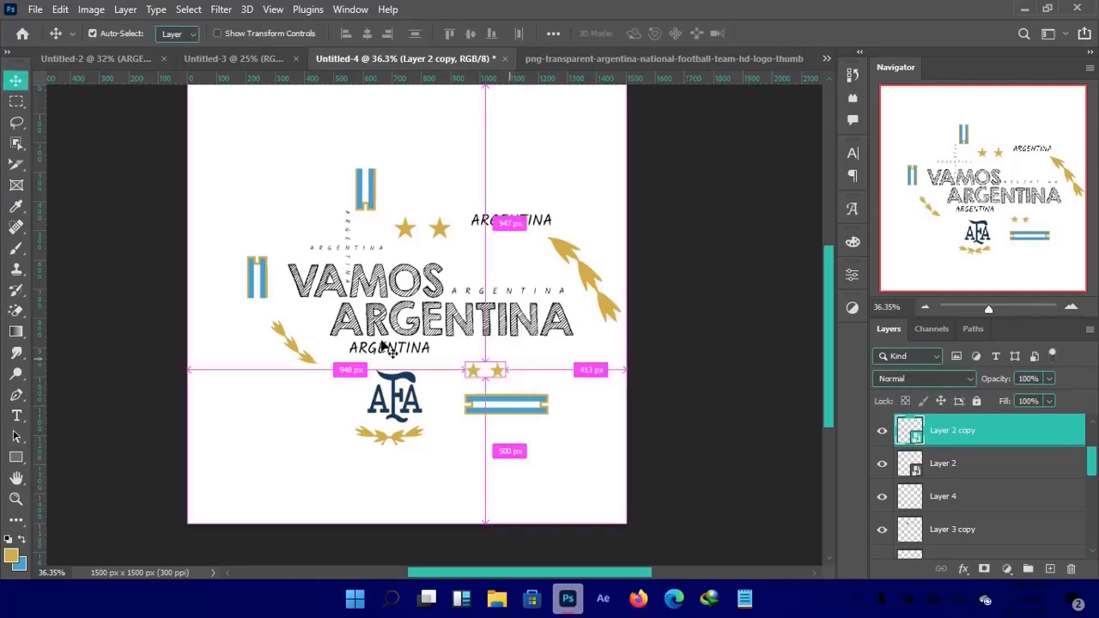
Select the pattern elements across the canvas together and nudge them left.
{"action": "left_click_drag", "start_coordinate": [250, 139], "coordinate": [580, 459]}
{"action": "key", "text": "Left"}
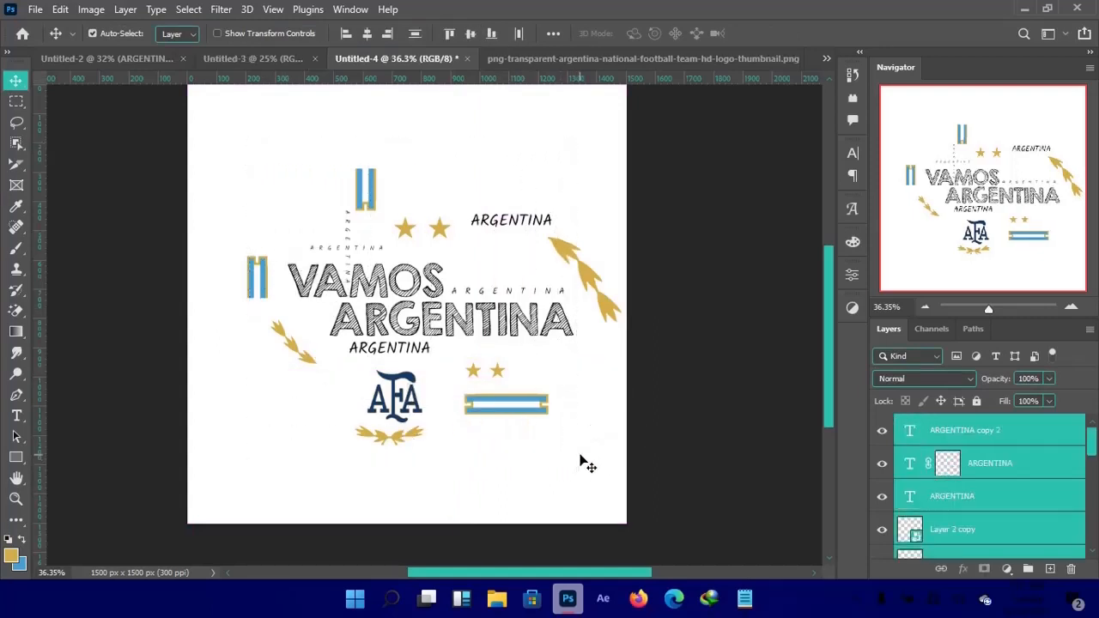
Nudge the selected pattern elements further left and slightly up on the canvas.
{"action": "key", "text": "shift+Left"}
{"action": "key", "text": "shift+Left"}
{"action": "key", "text": "shift+Left"}
{"action": "key", "text": "shift+Left"}
{"action": "key", "text": "shift+Left"}
{"action": "key", "text": "shift+Left"}
{"action": "key", "text": "shift+Up"}
{"action": "key", "text": "shift+Up"}
{"action": "key", "text": "shift+Left"}
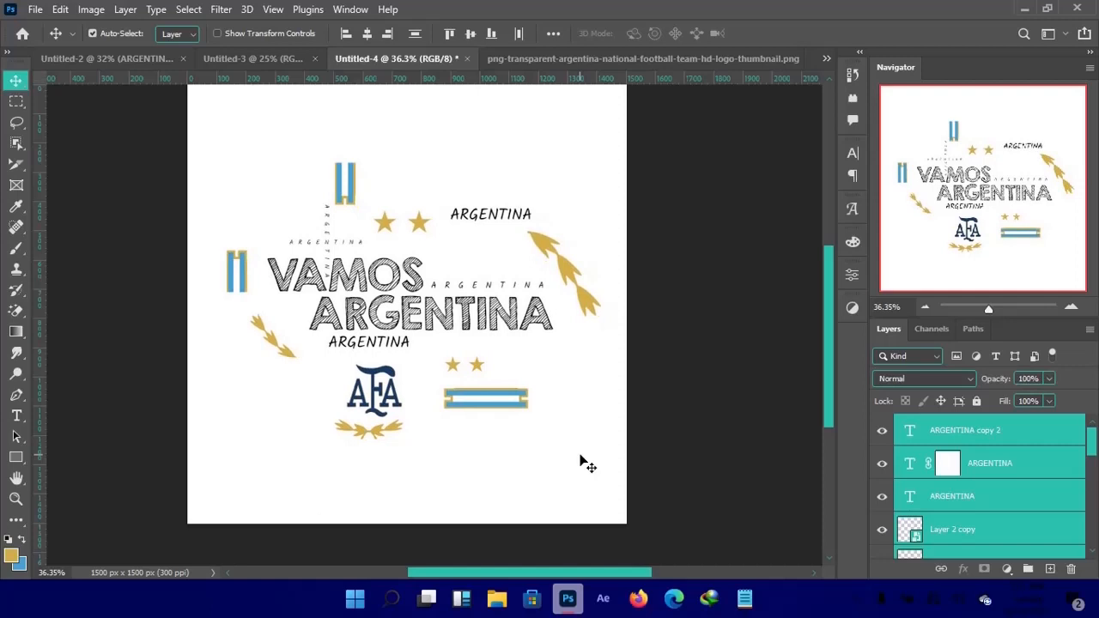
Scale up all the selected pattern elements together to span nearly the full canvas width, and nudge them slightly right.
{"action": "key", "text": "ctrl+t"}
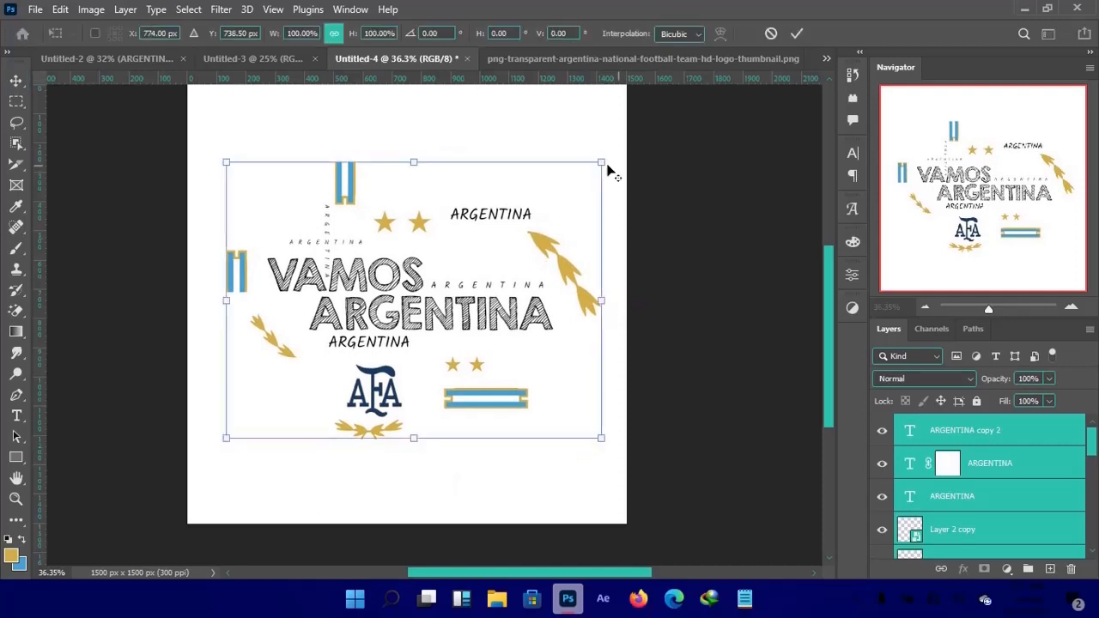
{"action": "left_click_drag", "start_coordinate": [602, 159], "coordinate": [632, 156]}
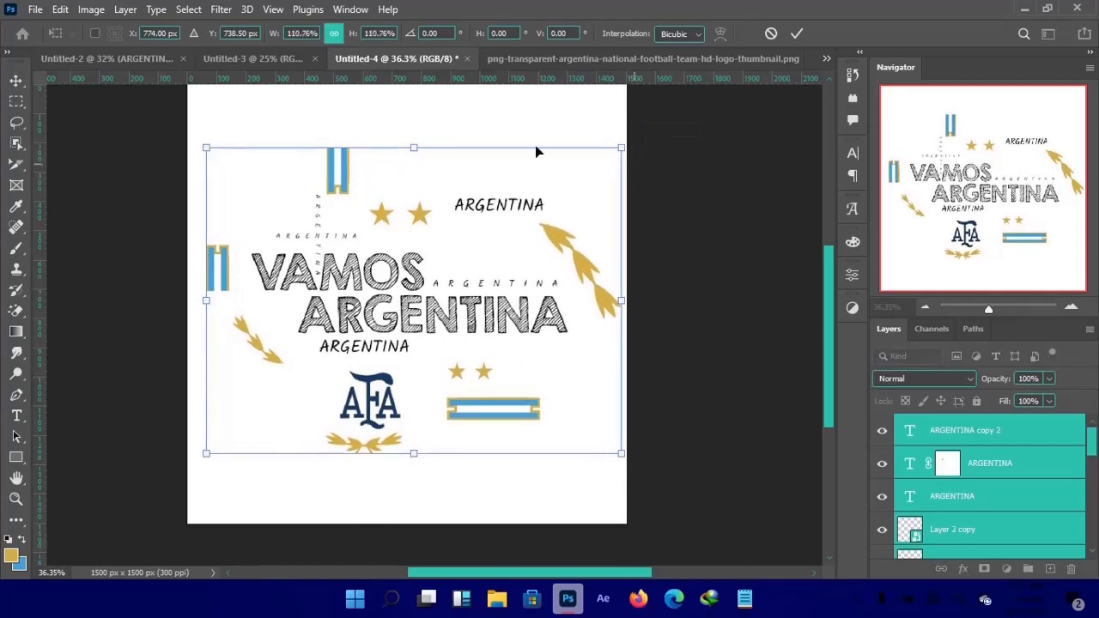
{"action": "left_click_drag", "start_coordinate": [207, 146], "coordinate": [200, 138]}
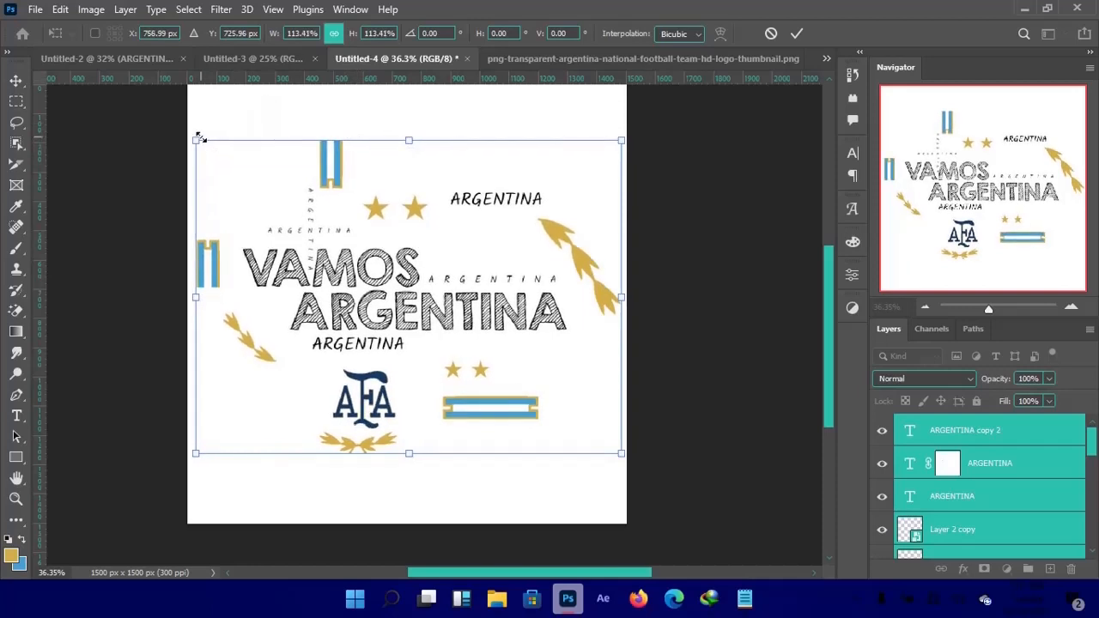
{"action": "left_click_drag", "start_coordinate": [192, 142], "coordinate": [190, 137]}
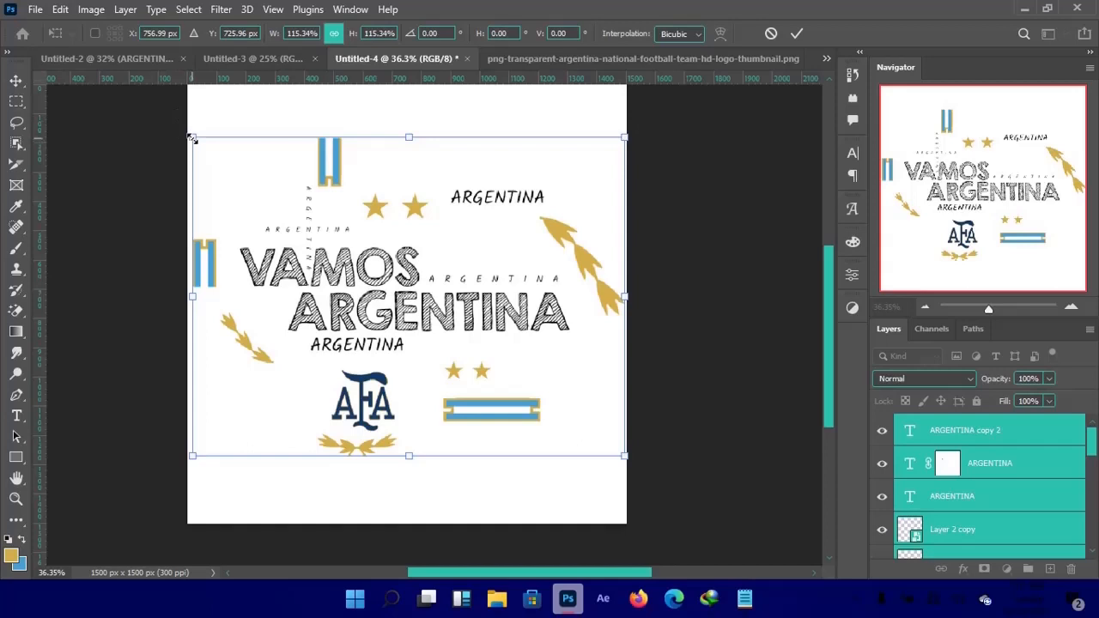
{"action": "left_click_drag", "start_coordinate": [191, 137], "coordinate": [193, 138]}
{"action": "key", "text": "Return"}
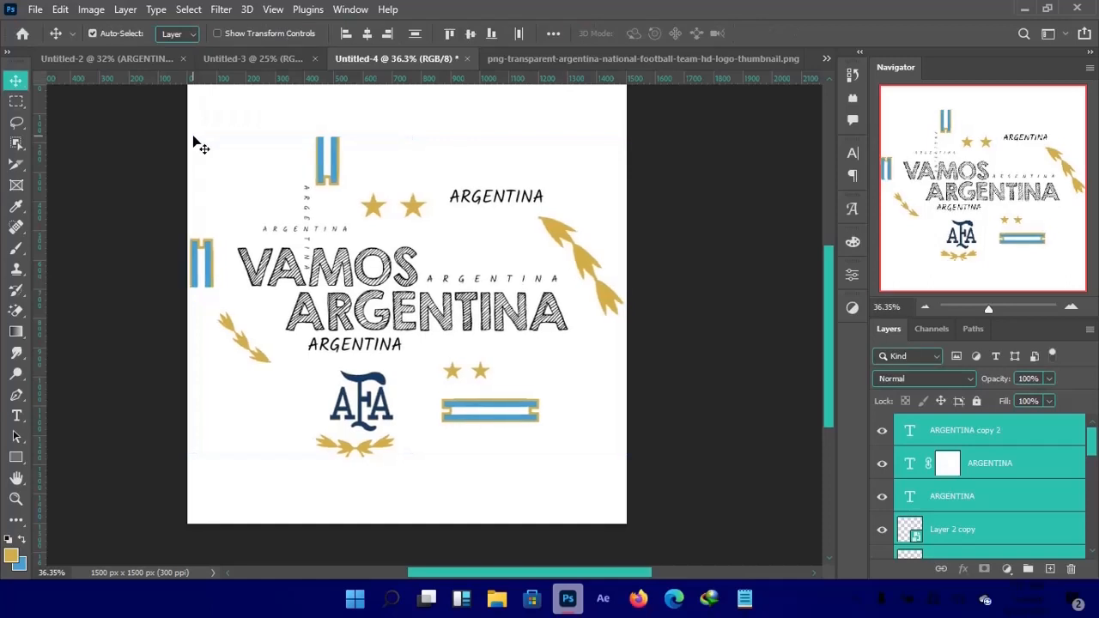
{"action": "key", "text": "Right"}
{"action": "key", "text": "ctrl"}
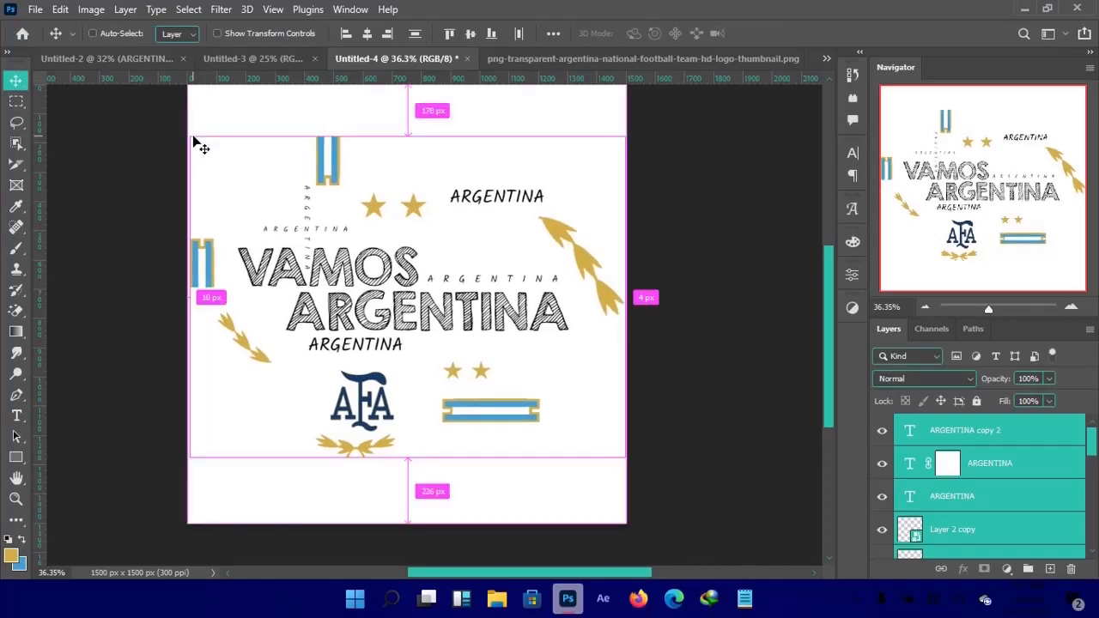
{"action": "key", "text": "ctrl+minus"}
{"action": "key", "text": "ctrl+minus"}
{"action": "key", "text": "ctrl+plus"}
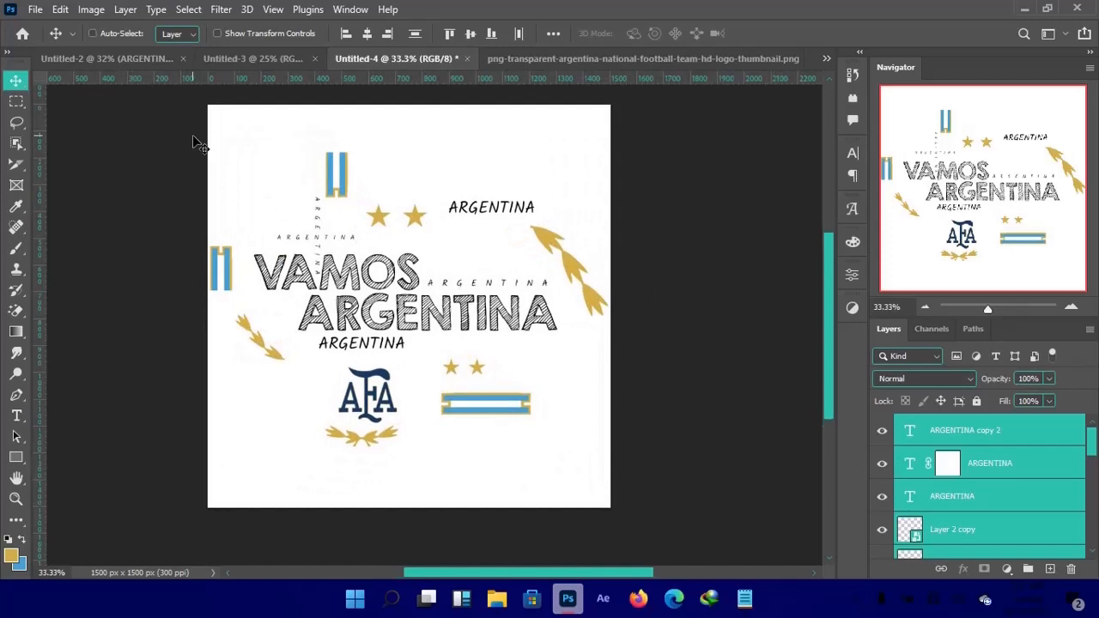
Look at the Untitled-3 and Untitled-2 documents for comparison and return to the Untitled-4 pattern document.
{"action": "left_click", "coordinate": [264, 62]}
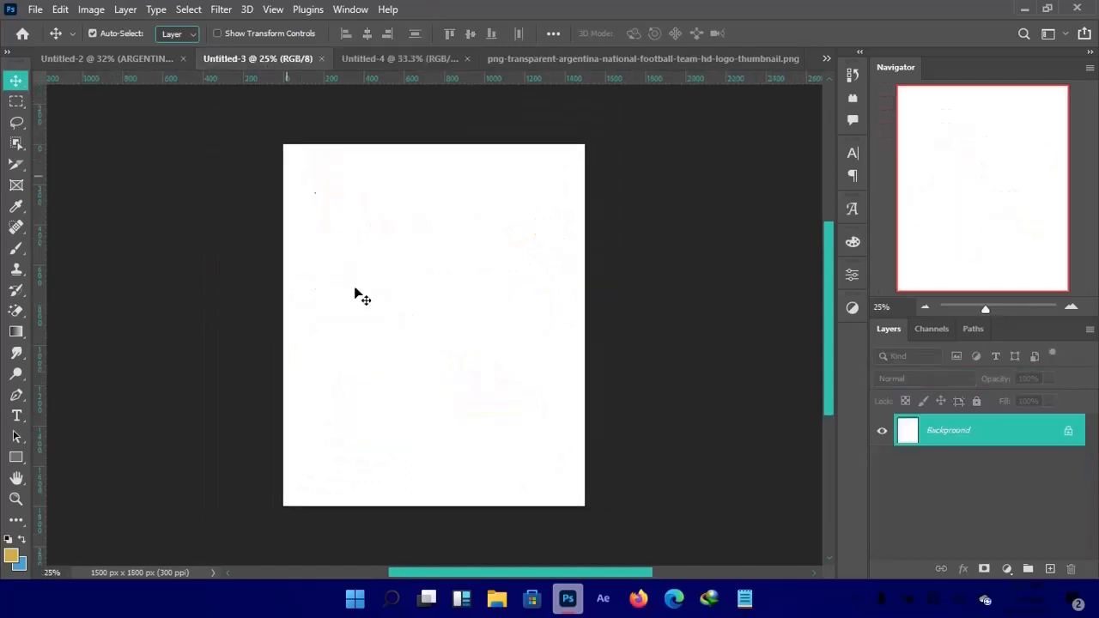
{"action": "left_click", "coordinate": [110, 57]}
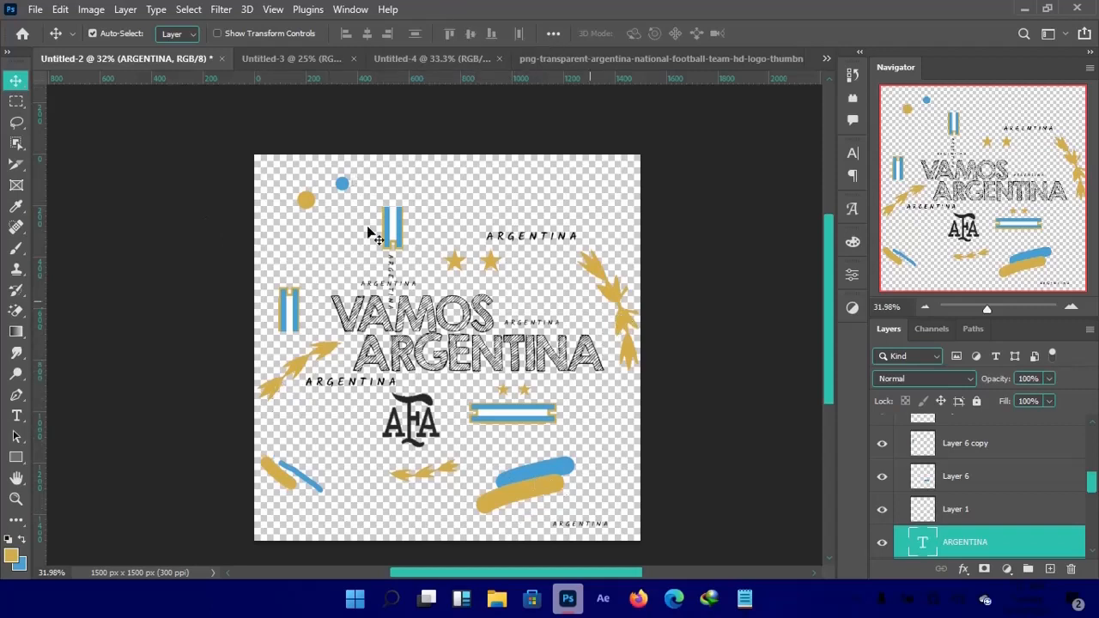
{"action": "left_click", "coordinate": [405, 60]}
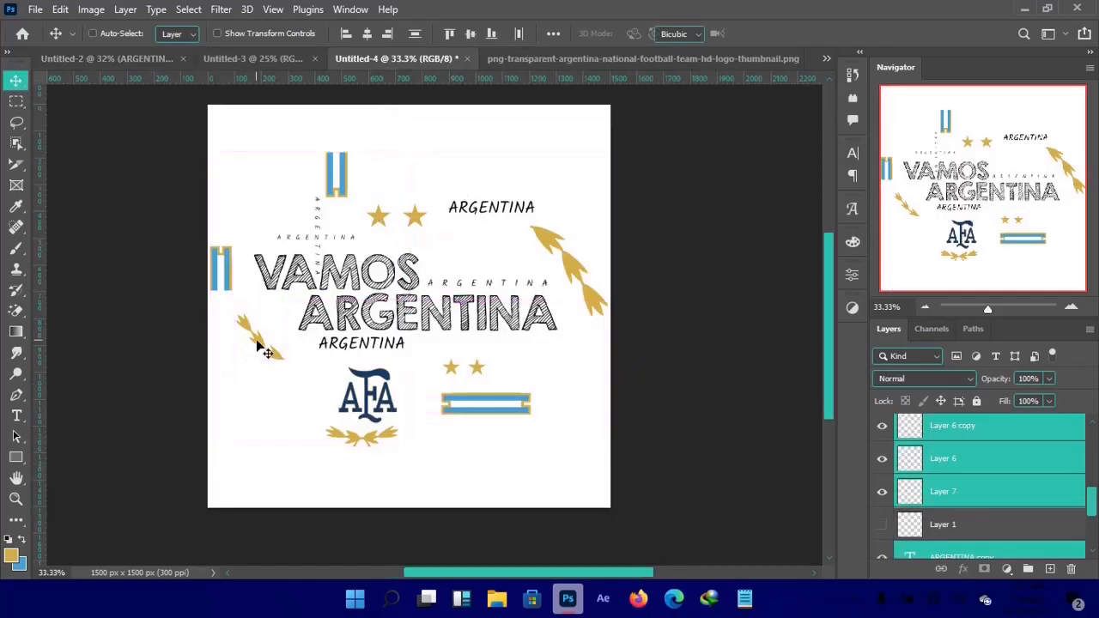
{"action": "key", "text": "ctrl+t"}
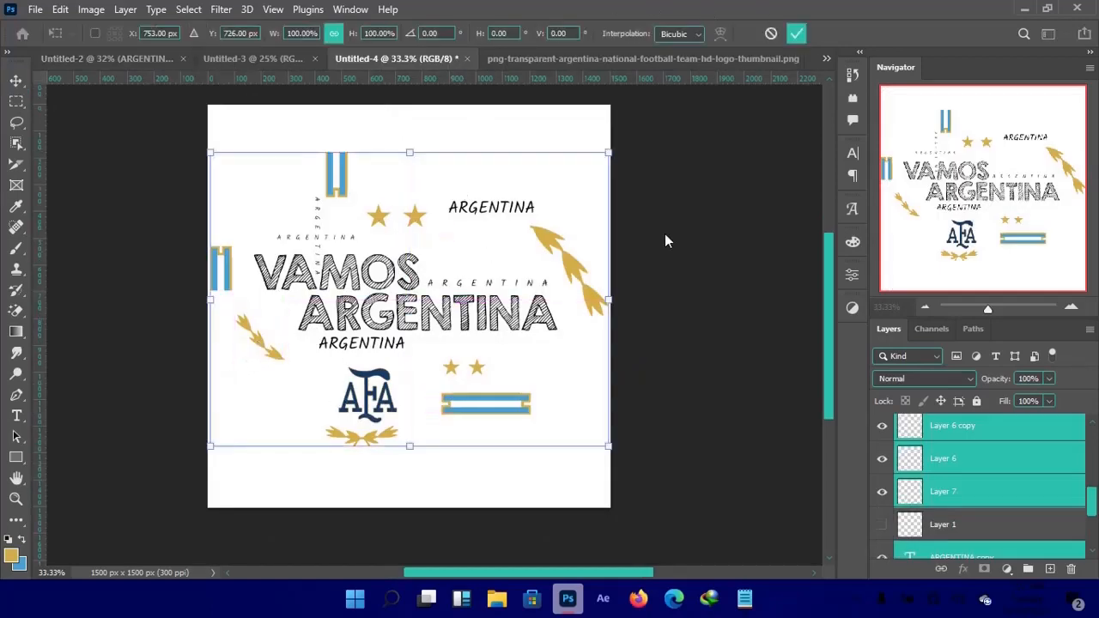
{"action": "left_click", "coordinate": [791, 34]}
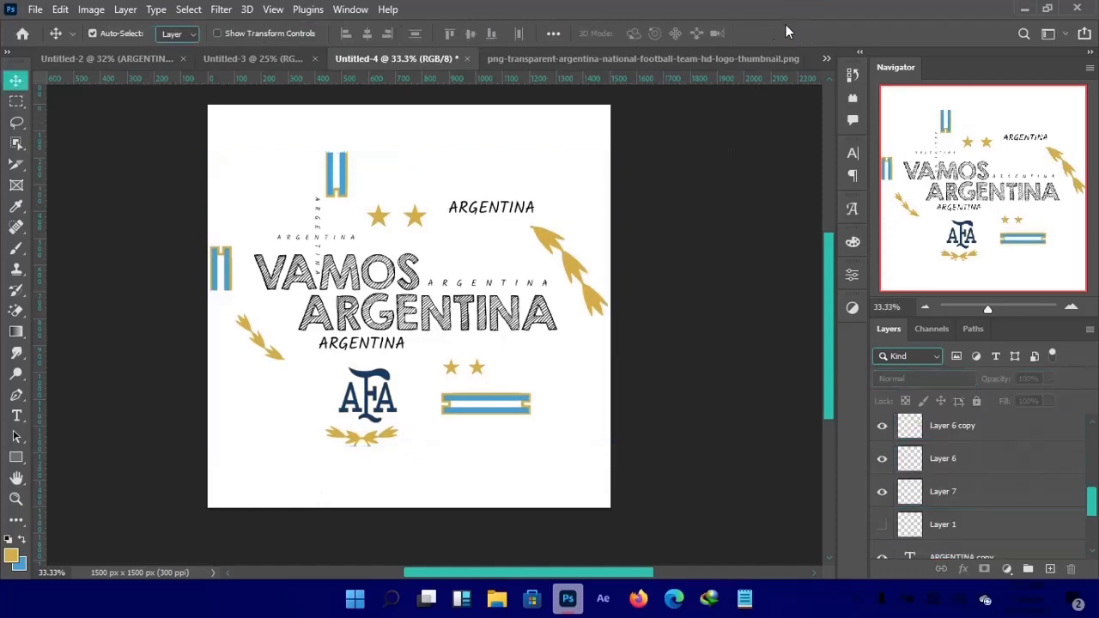
{"action": "left_click", "coordinate": [279, 363]}
{"action": "key", "text": "ctrl+t"}
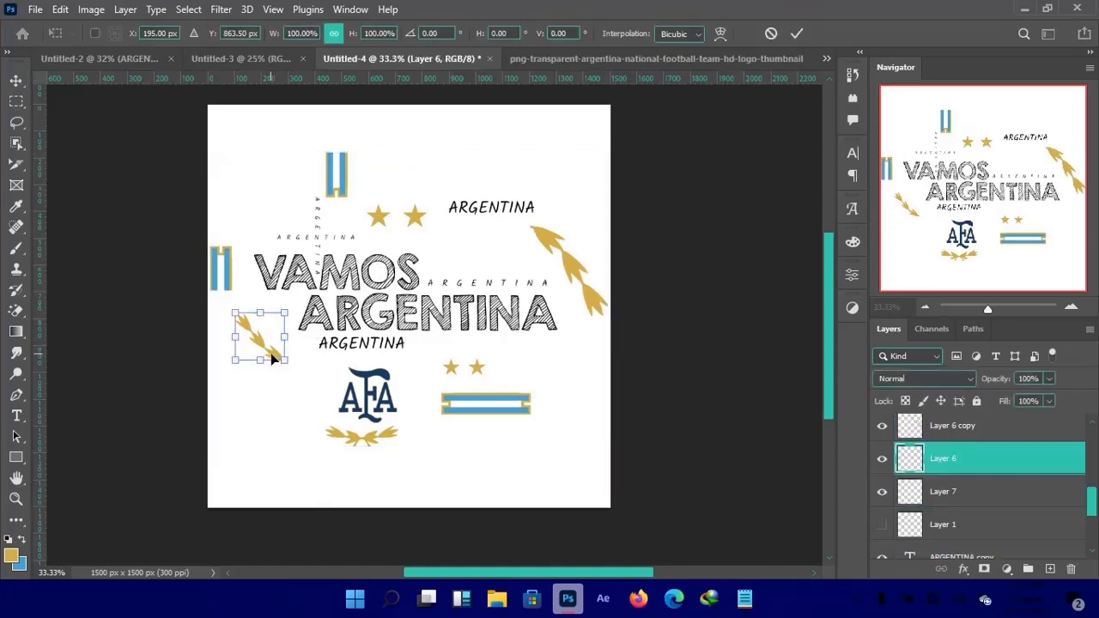
{"action": "right_click", "coordinate": [273, 359]}
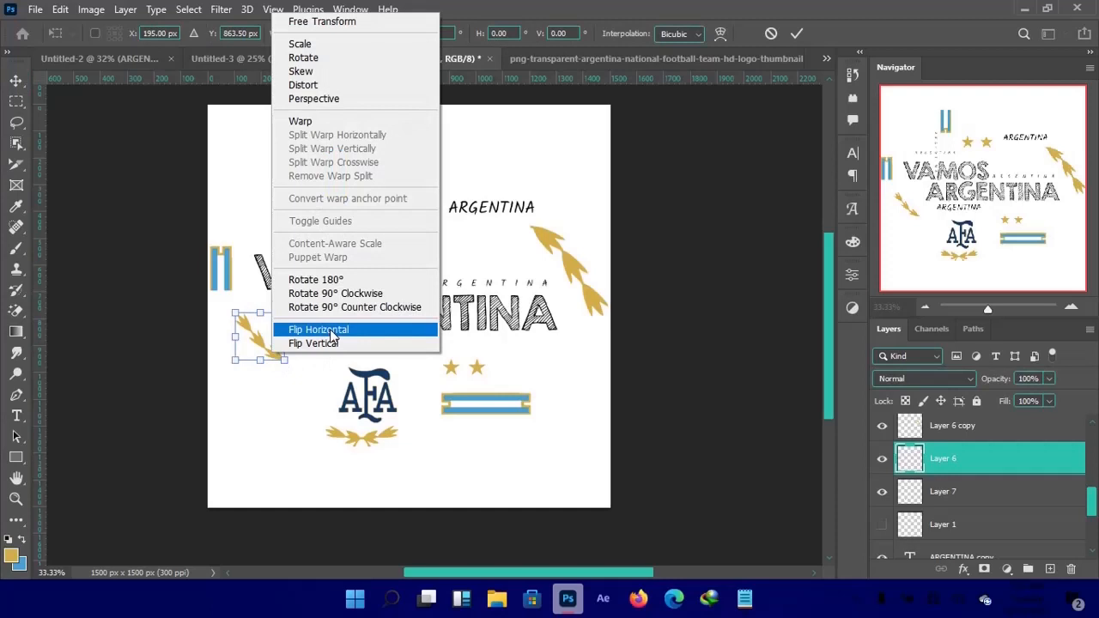
{"action": "left_click", "coordinate": [331, 331]}
{"action": "right_click", "coordinate": [270, 352]}
{"action": "left_click", "coordinate": [332, 342]}
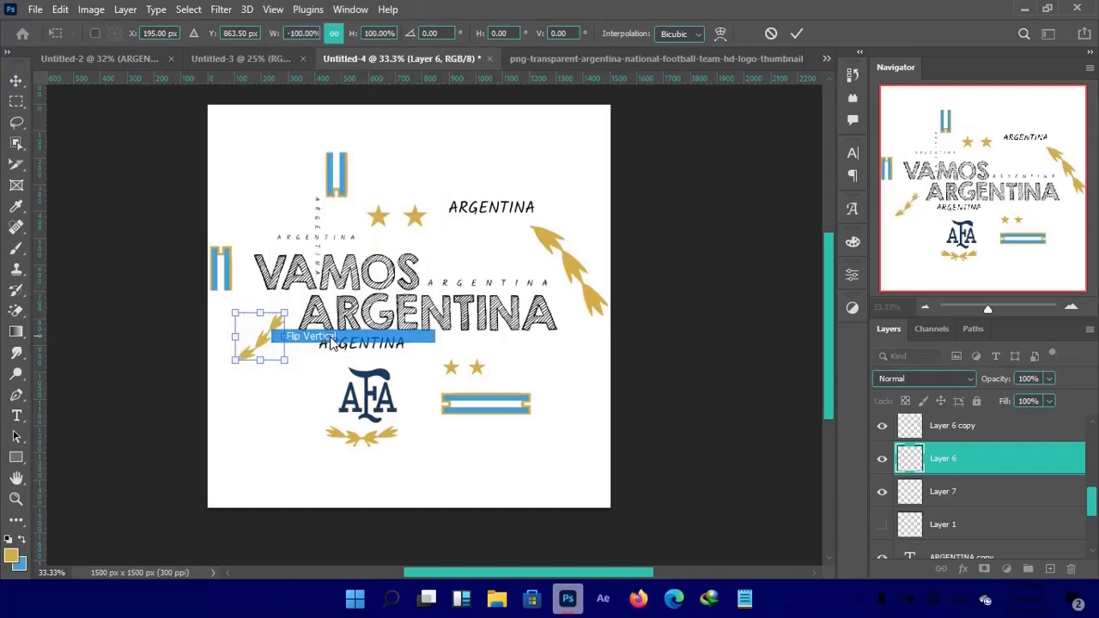
{"action": "right_click", "coordinate": [260, 340]}
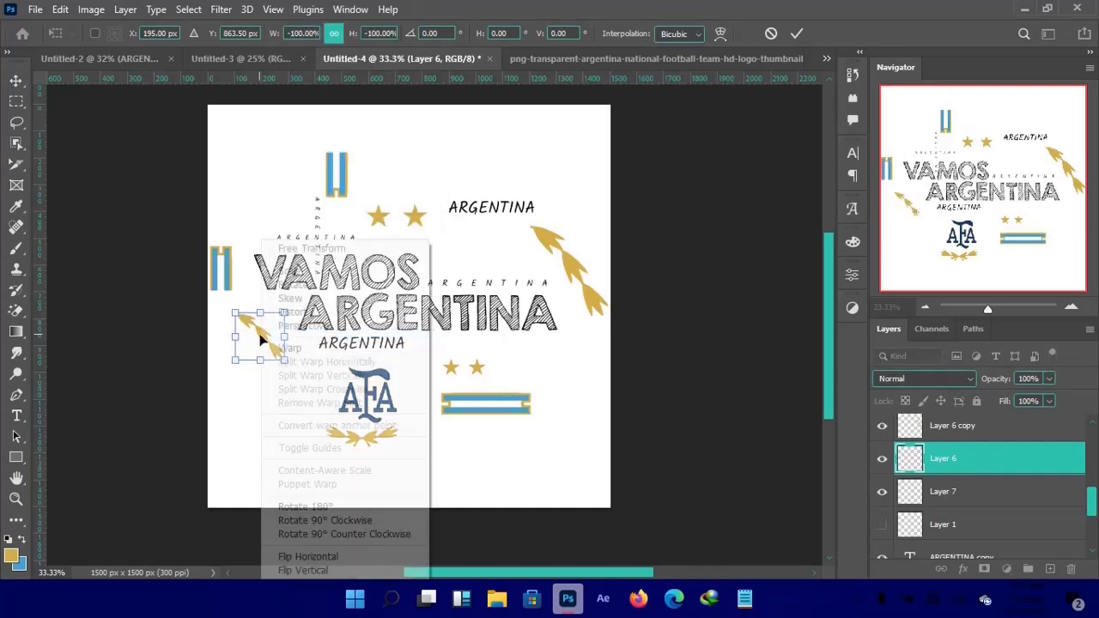
{"action": "left_click", "coordinate": [333, 571]}
{"action": "left_click_drag", "start_coordinate": [292, 365], "coordinate": [293, 375]}
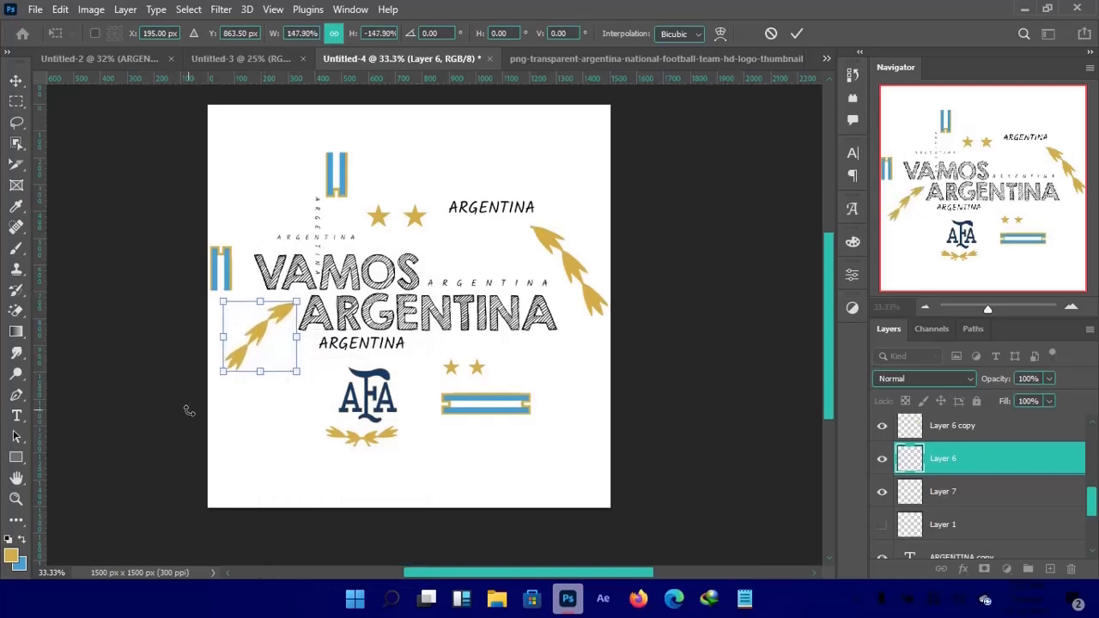
{"action": "left_click_drag", "start_coordinate": [189, 412], "coordinate": [230, 434]}
{"action": "left_click_drag", "start_coordinate": [266, 326], "coordinate": [265, 335]}
{"action": "left_click_drag", "start_coordinate": [189, 334], "coordinate": [96, 294]}
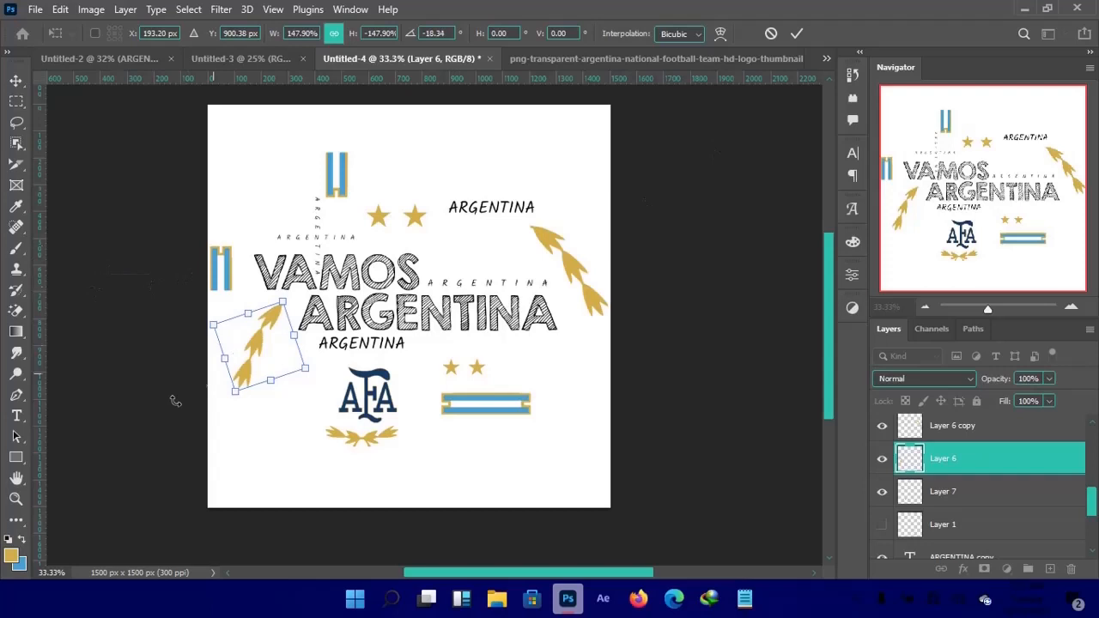
{"action": "left_click_drag", "start_coordinate": [206, 419], "coordinate": [251, 423]}
{"action": "left_click_drag", "start_coordinate": [311, 341], "coordinate": [303, 341]}
{"action": "left_click_drag", "start_coordinate": [181, 339], "coordinate": [182, 356]}
{"action": "key", "text": "ctrl+z"}
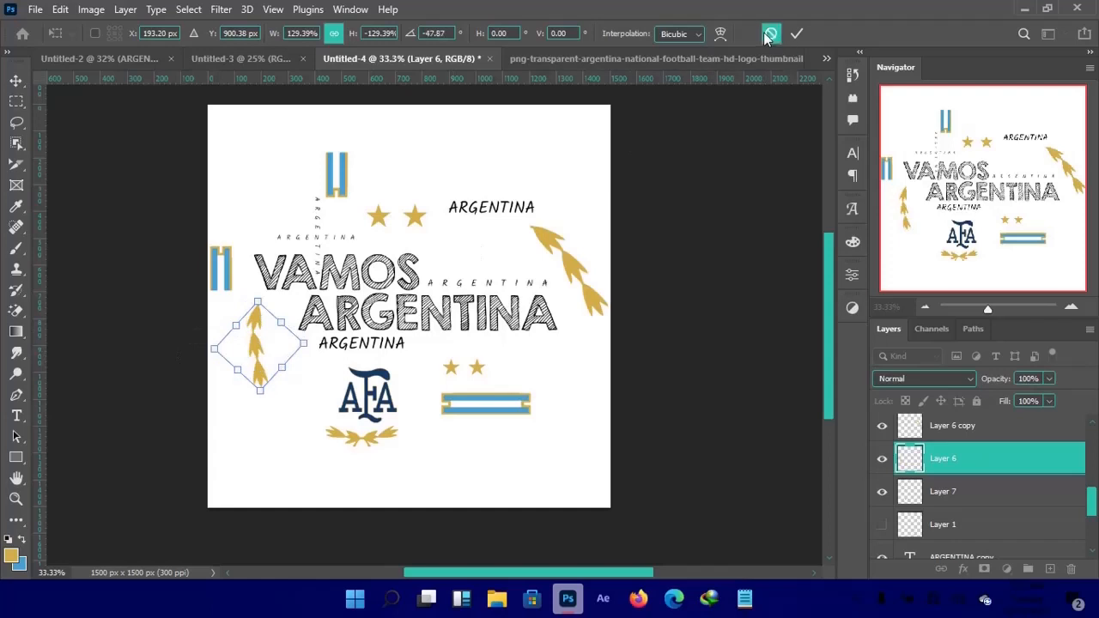
{"action": "left_click", "coordinate": [769, 35]}
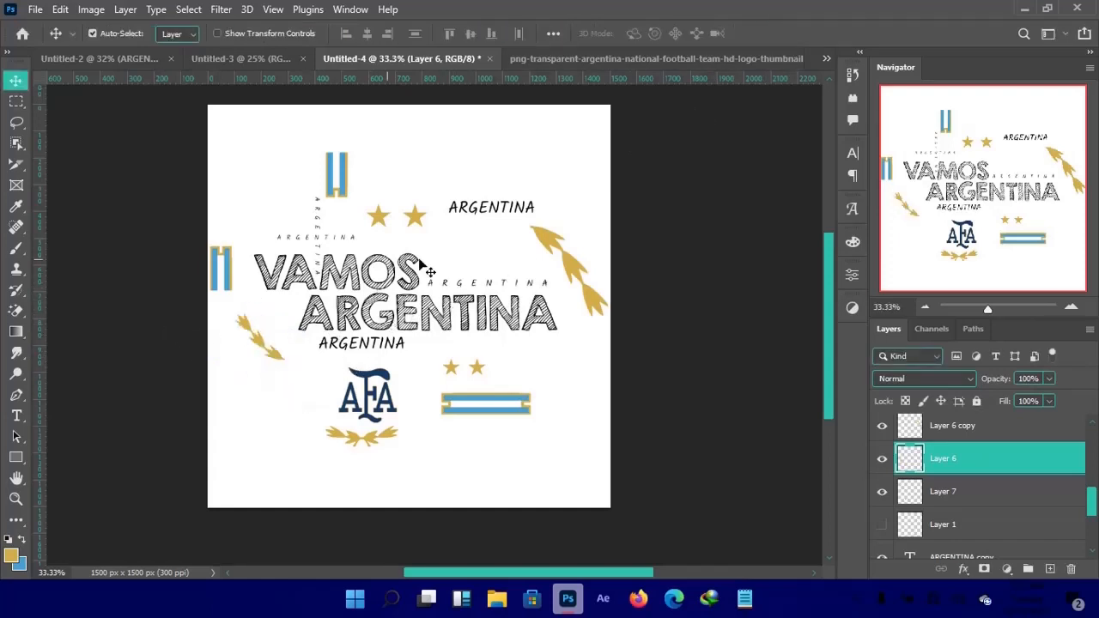
Enlarge the small laurel sprig below the vertical flag bar to about 119% and move it slightly down.
{"action": "key", "text": "ctrl+t"}
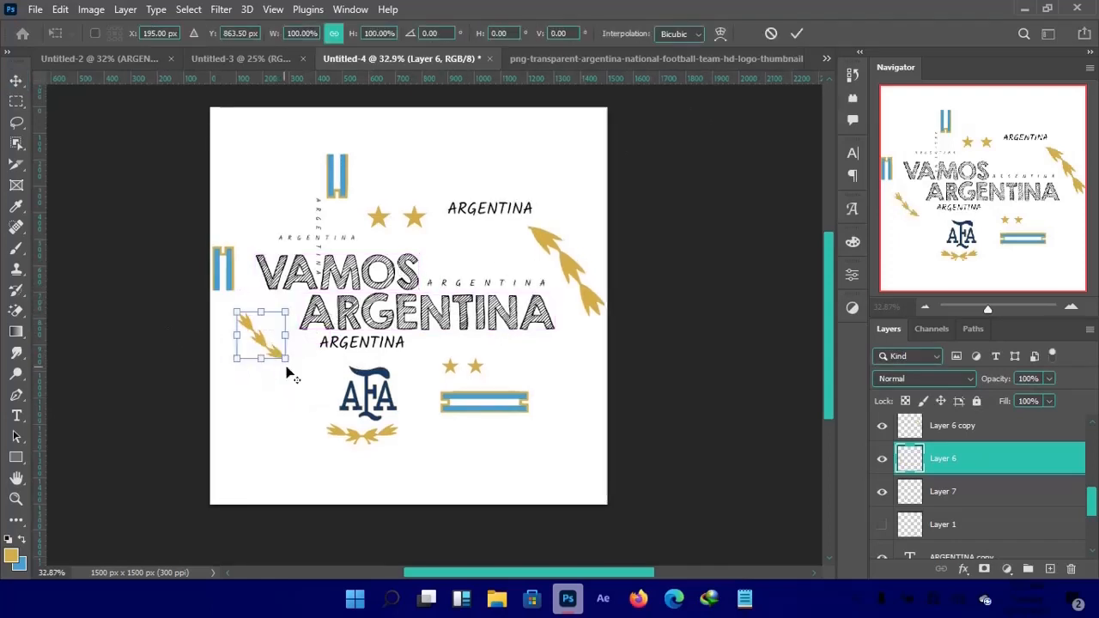
{"action": "left_click_drag", "start_coordinate": [289, 359], "coordinate": [296, 365]}
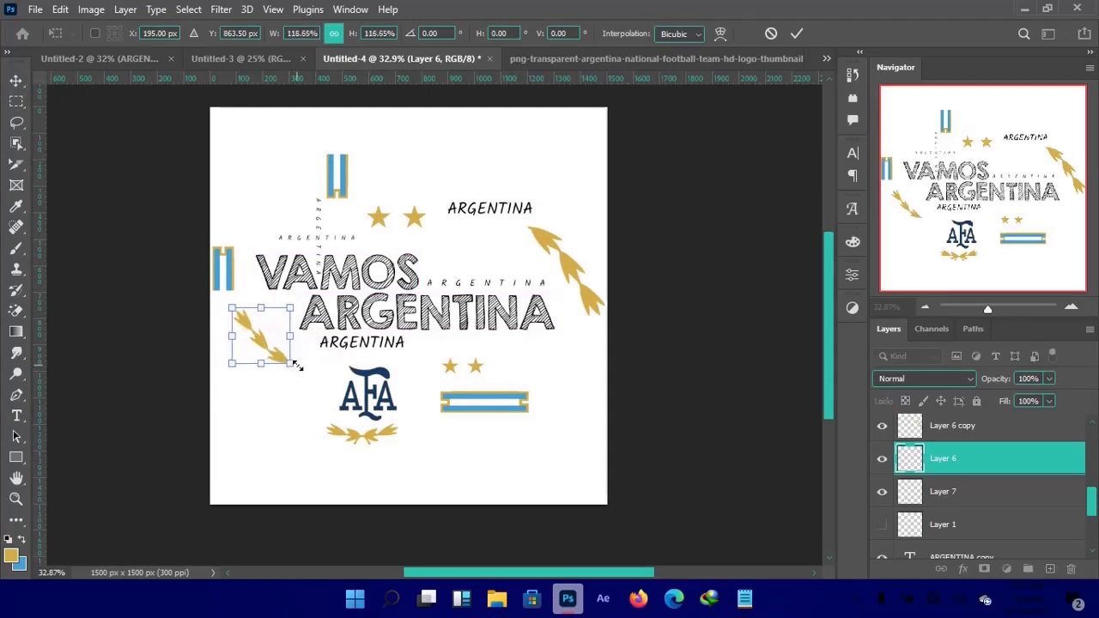
{"action": "key", "text": "Return"}
{"action": "key", "text": "shift+Down"}
{"action": "key", "text": "shift+Down"}
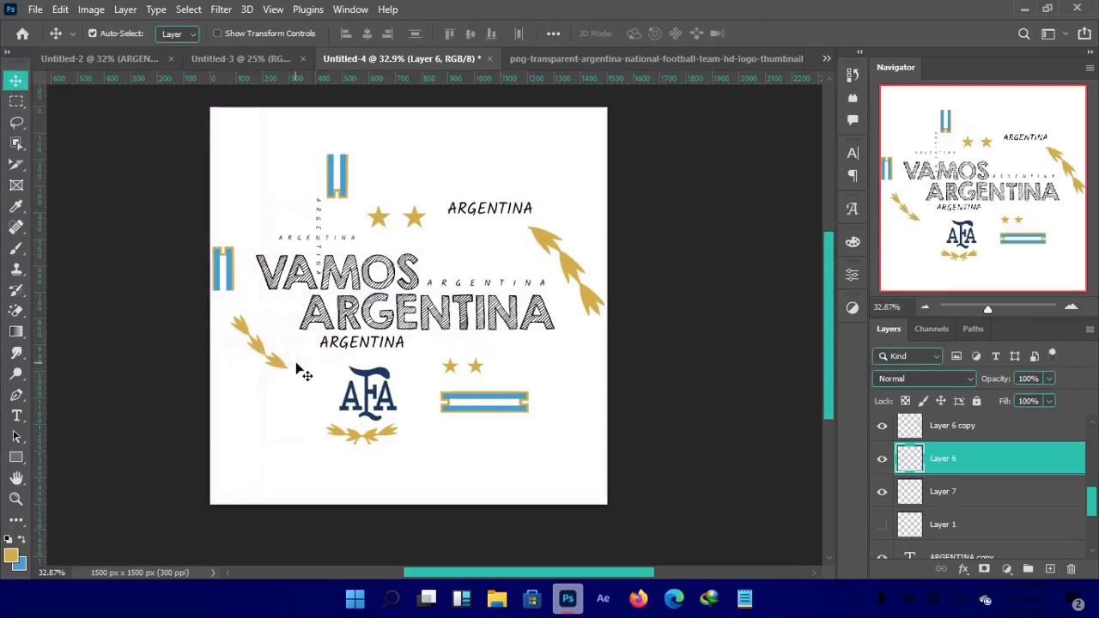
Convert the locked Background into a regular layer named Layer 0 and delete it to make the pattern canvas transparent.
{"action": "key", "text": "ctrl+minus"}
{"action": "key", "text": "ctrl+minus"}
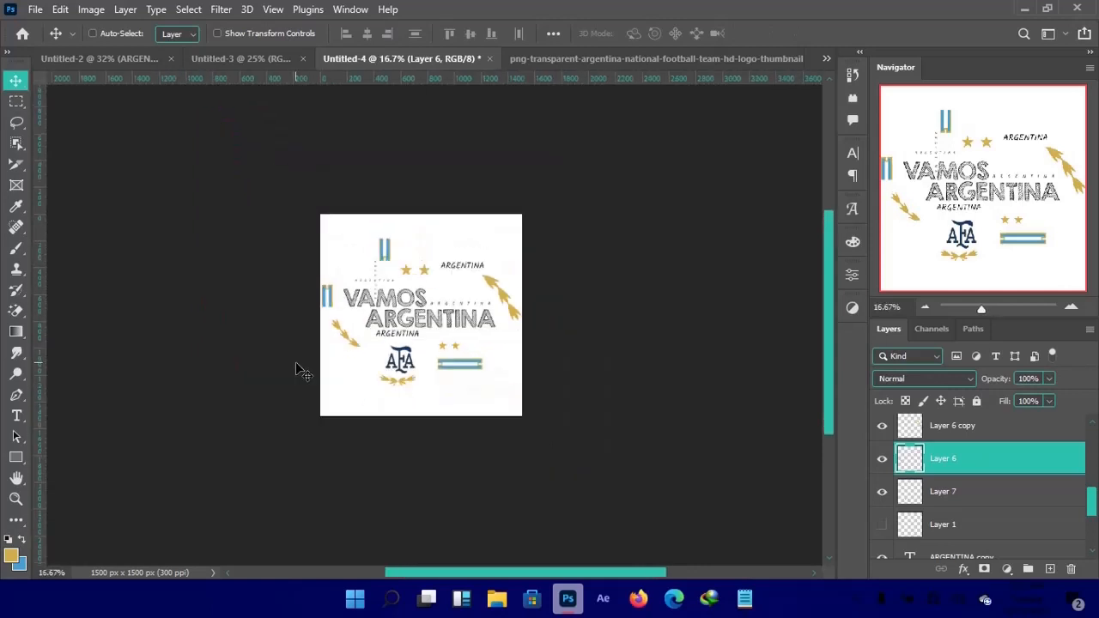
{"action": "key", "text": "ctrl+plus"}
{"action": "key", "text": "ctrl+plus"}
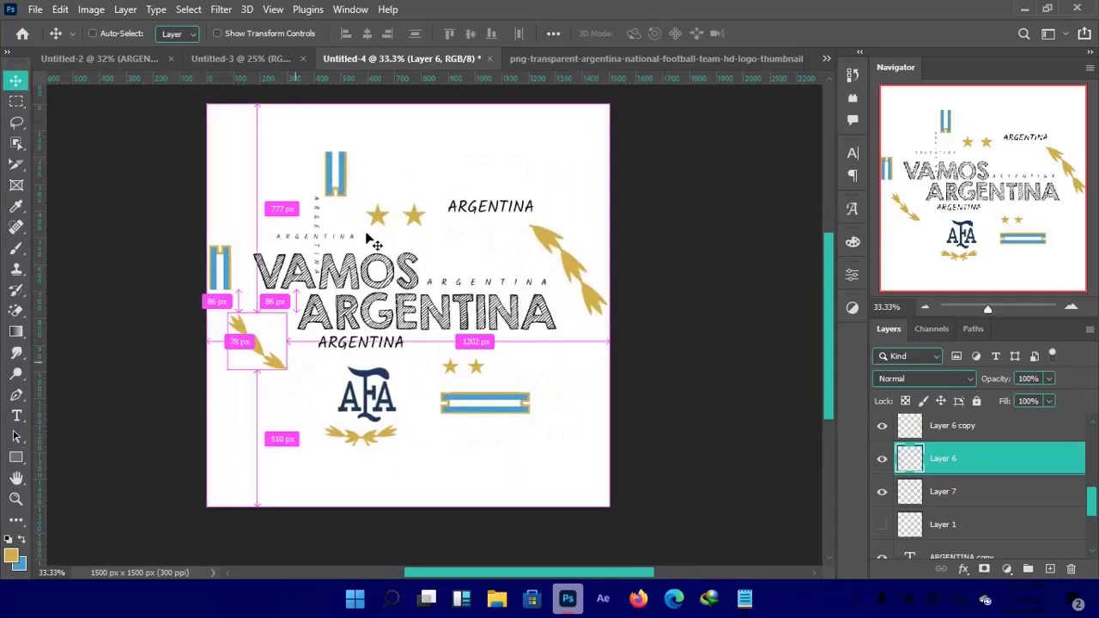
{"action": "scroll", "coordinate": [1000, 534], "scroll_direction": "down", "scroll_amount": 5}
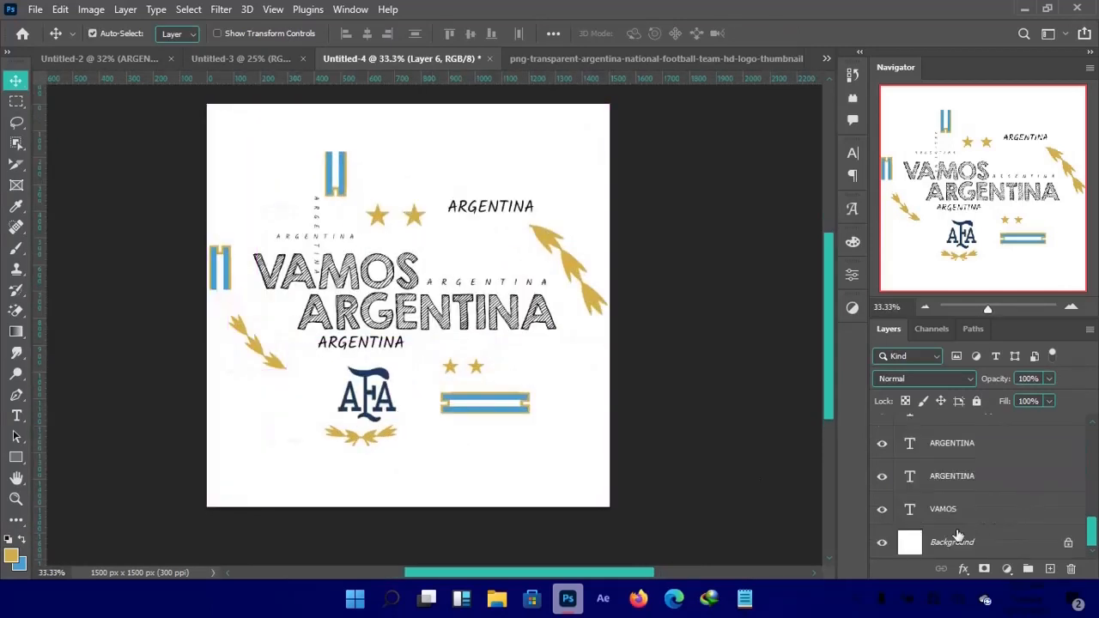
{"action": "double_click", "coordinate": [1038, 550]}
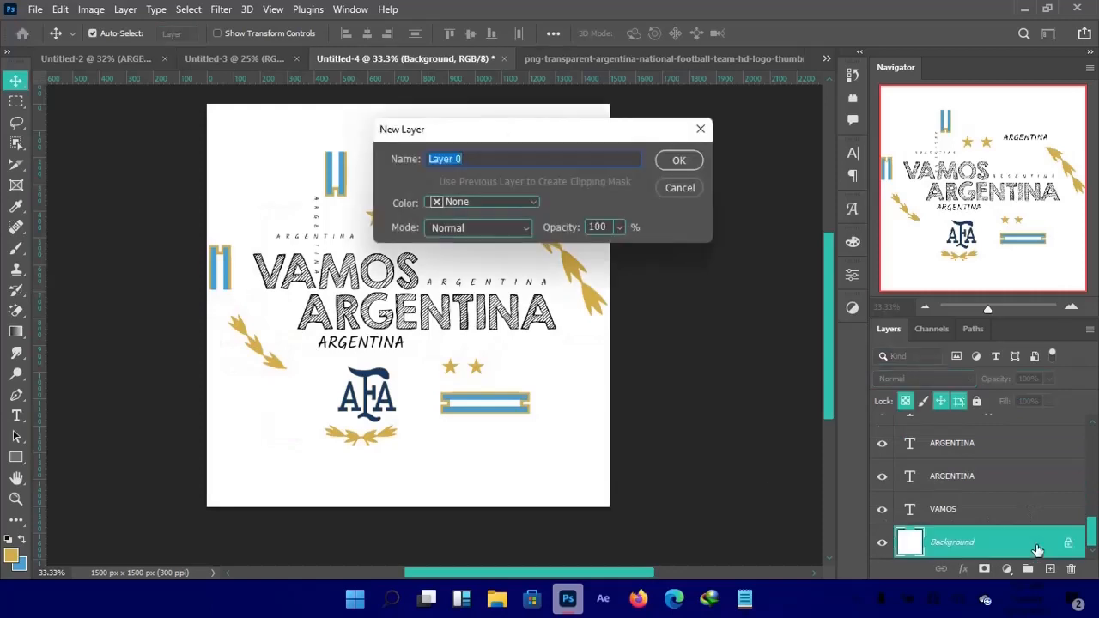
{"action": "key", "text": "Return"}
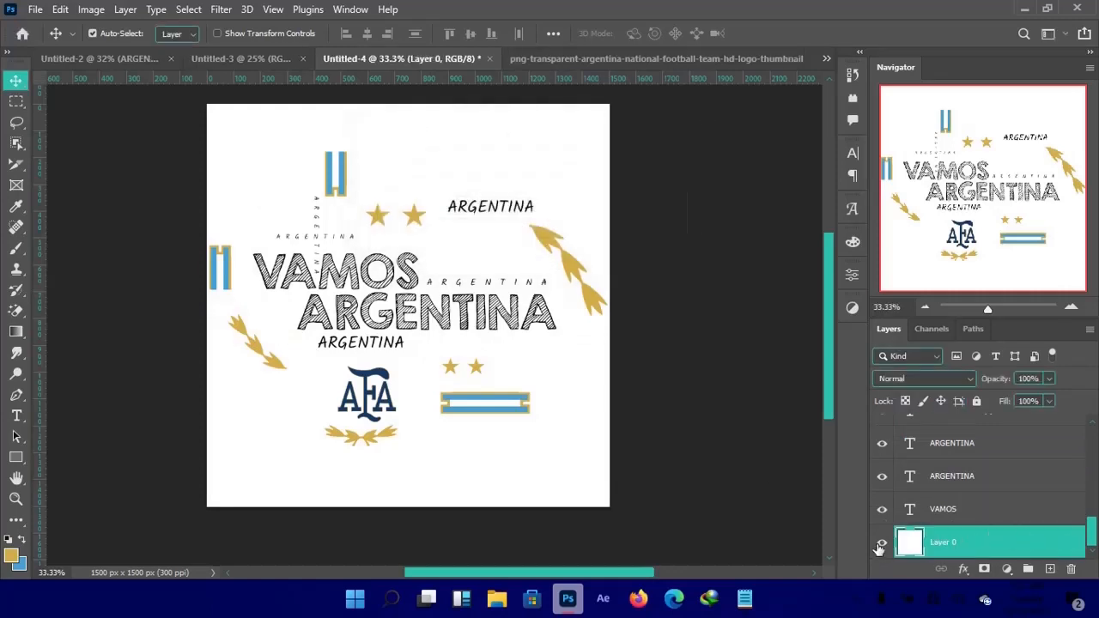
{"action": "left_click", "coordinate": [881, 545]}
{"action": "key", "text": "Delete"}
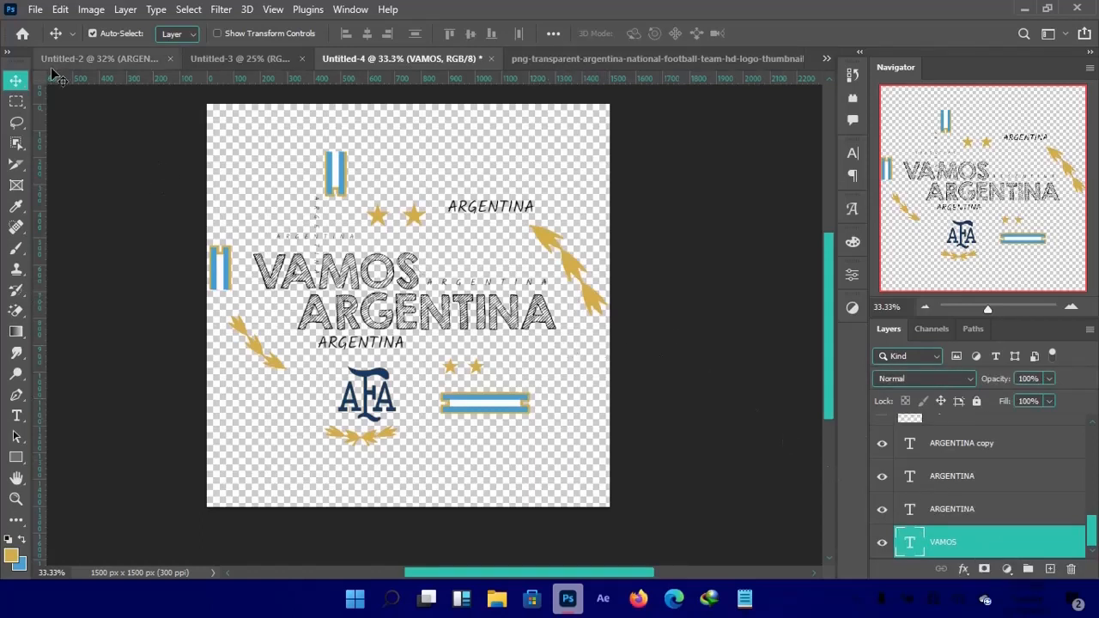
Define the transparent VAMOS ARGENTINA artwork as a new pattern named T.
{"action": "left_click", "coordinate": [62, 11]}
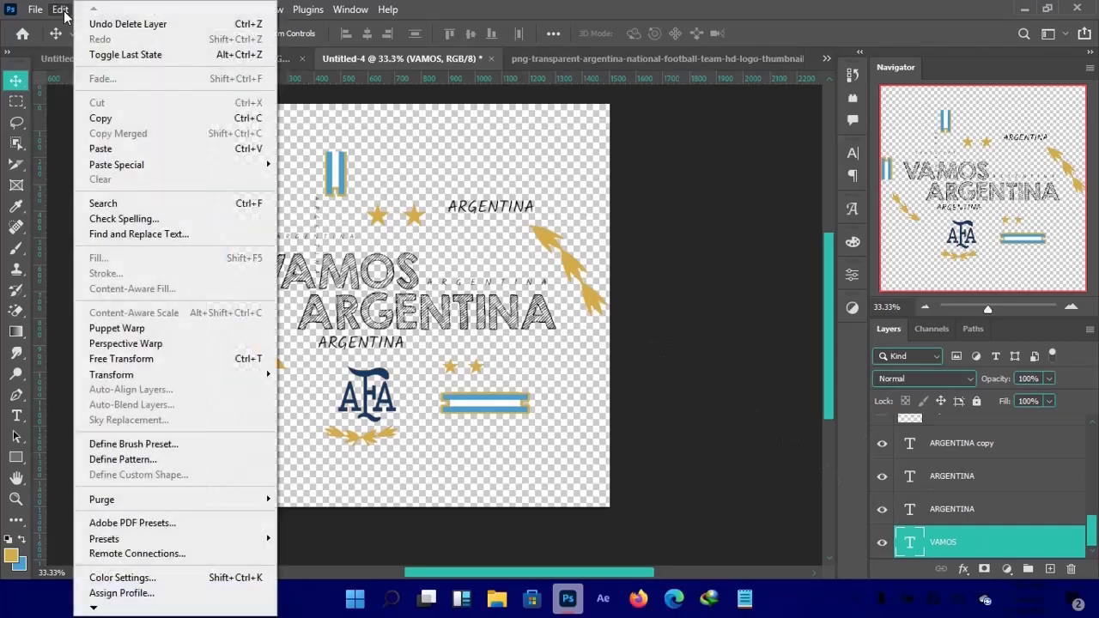
{"action": "left_click", "coordinate": [155, 462]}
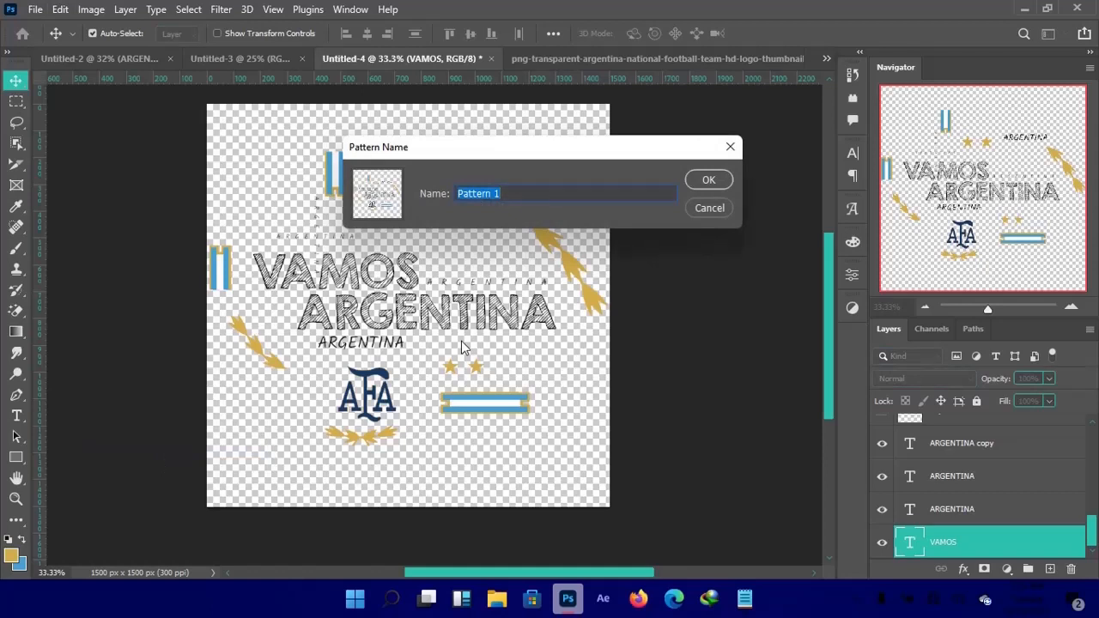
{"action": "type", "text": "T"}
{"action": "key", "text": "Return"}
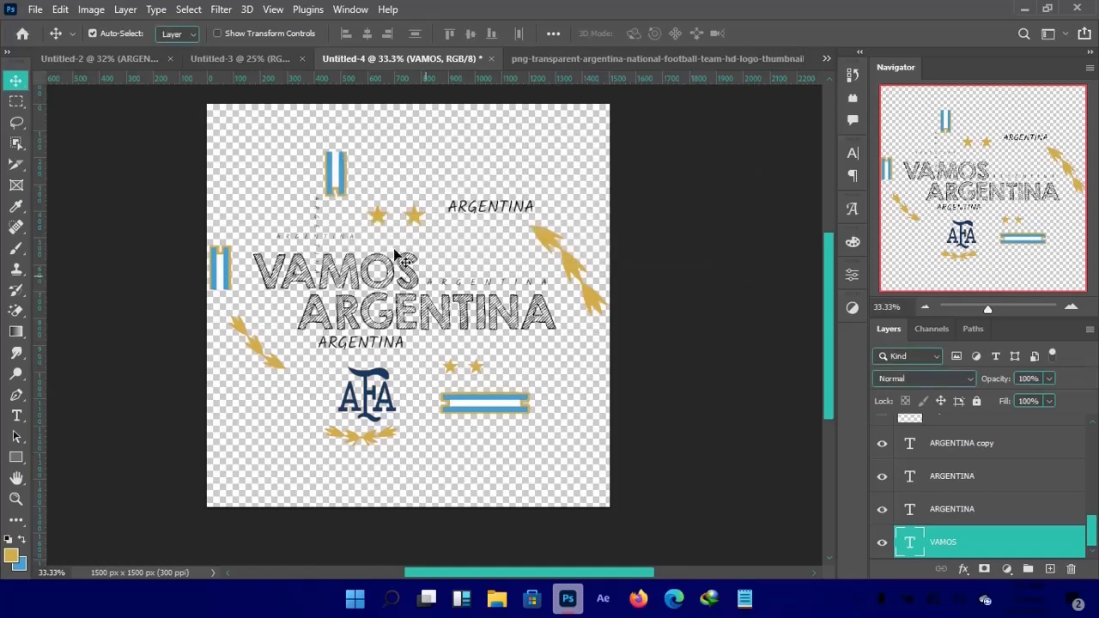
In Untitled-3, create a layer named GRAY_BG with Gray color label and Overlay mode, filled with the Overlay-neutral 50% gray.
{"action": "left_click", "coordinate": [269, 59]}
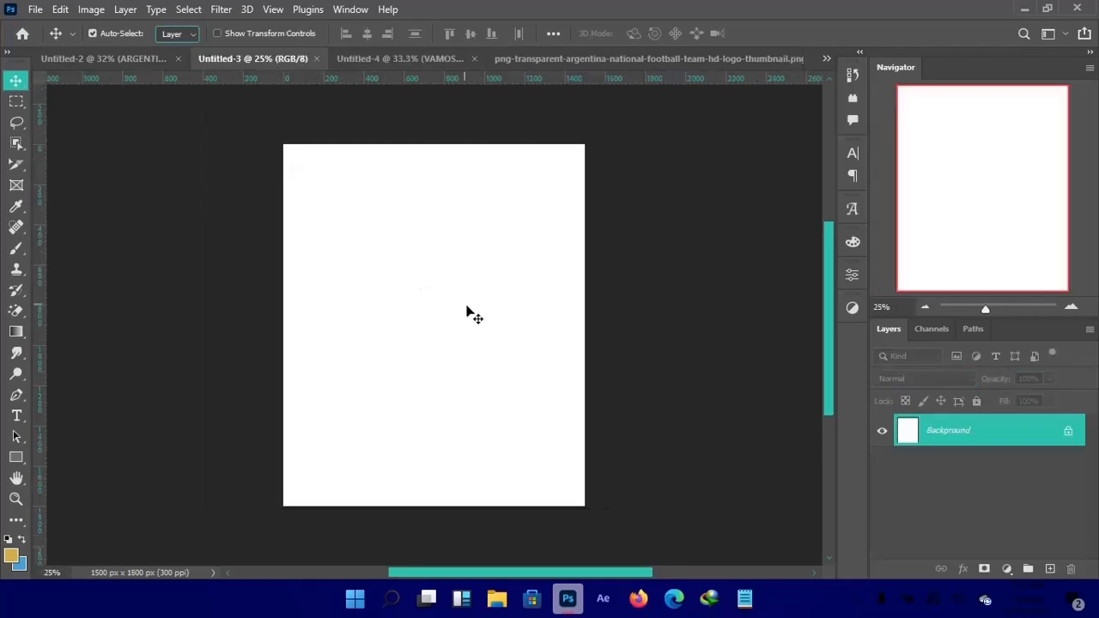
{"action": "key", "text": "ctrl"}
{"action": "key", "text": "ctrl+shift+n"}
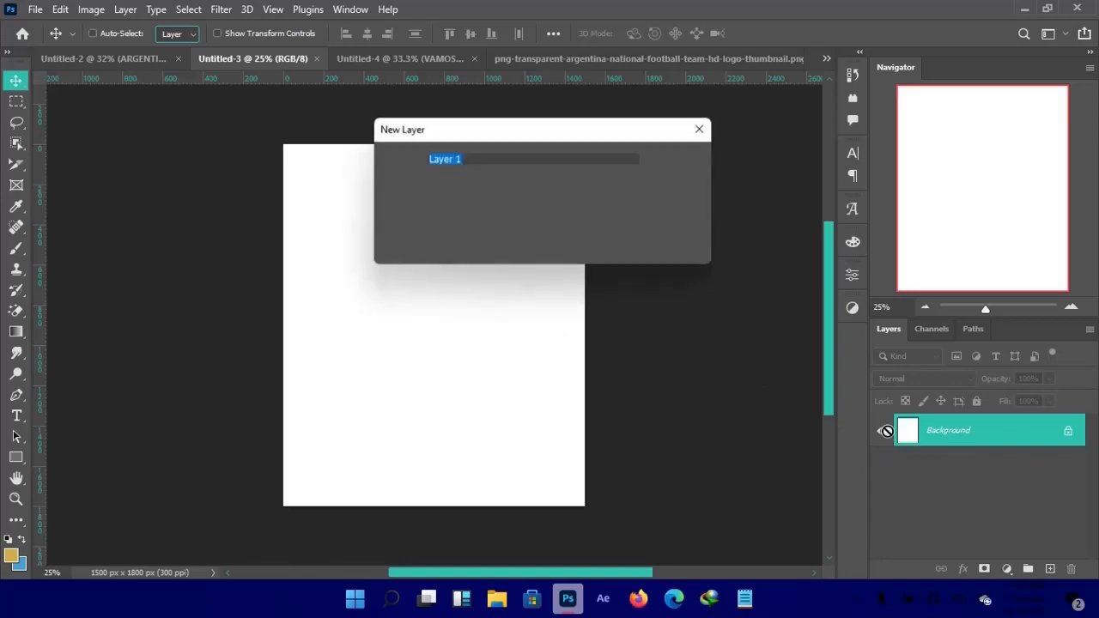
{"action": "type", "text": "GRAY_BG"}
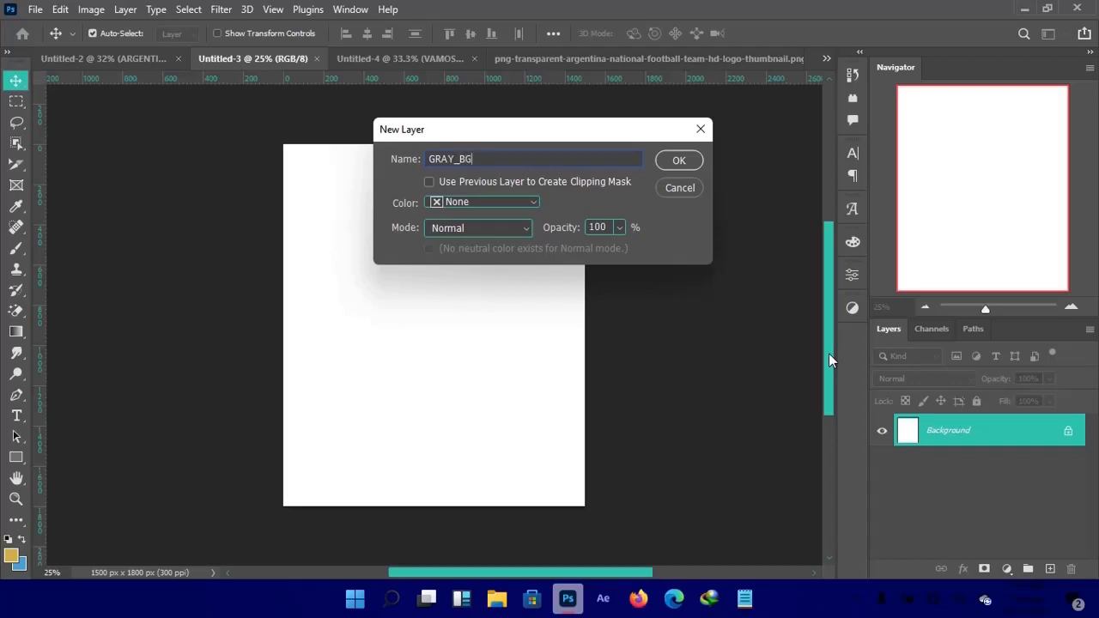
{"action": "left_click", "coordinate": [479, 208]}
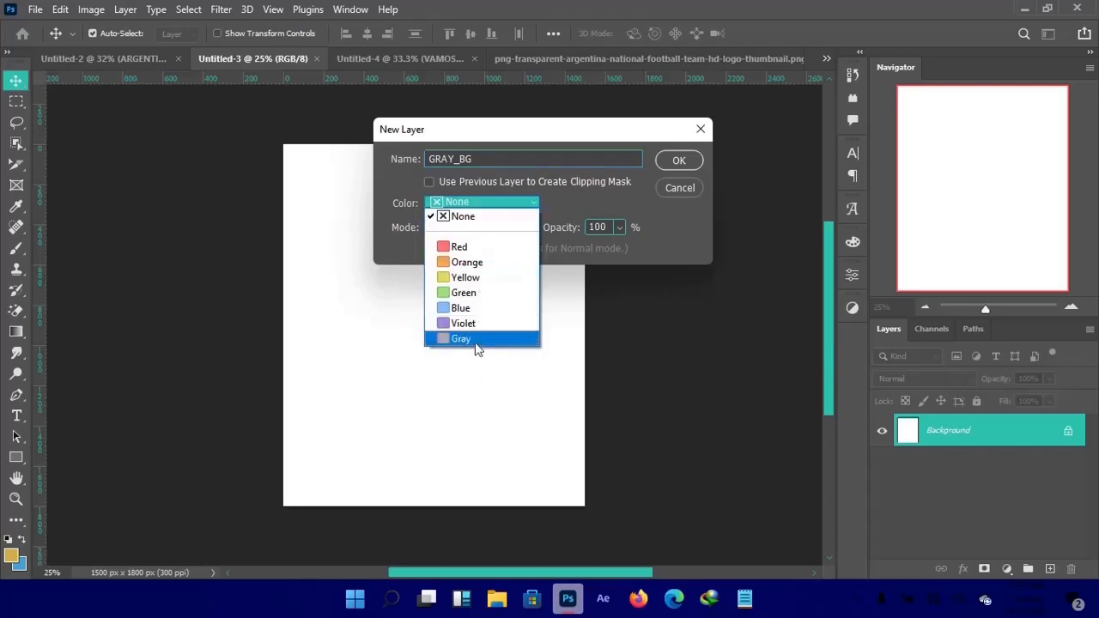
{"action": "left_click", "coordinate": [478, 347]}
{"action": "left_click", "coordinate": [447, 230]}
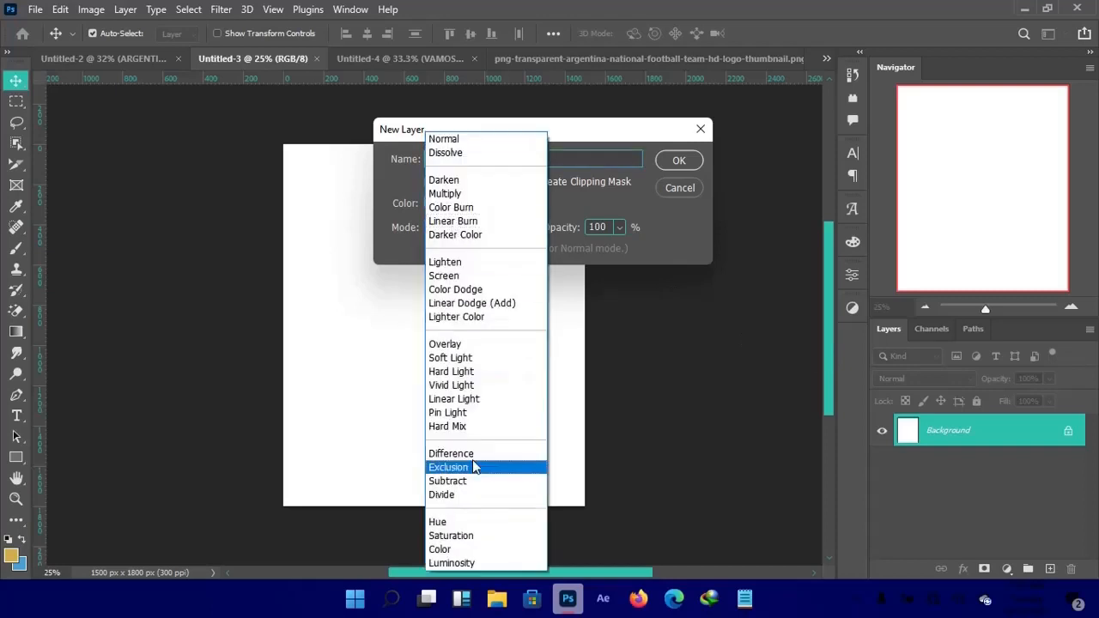
{"action": "left_click", "coordinate": [436, 344]}
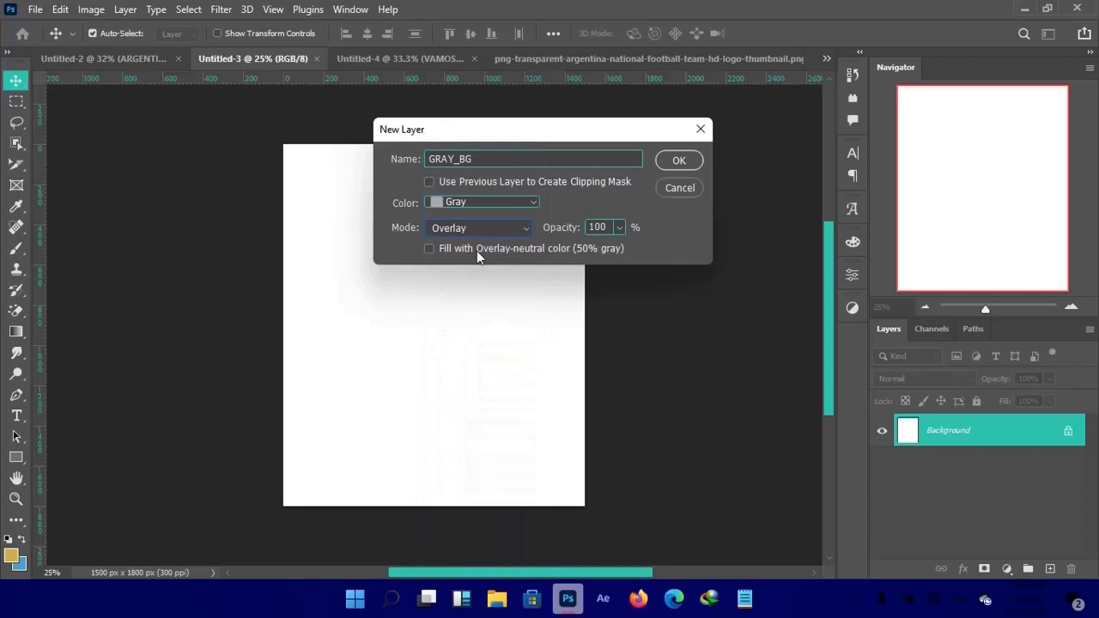
{"action": "left_click", "coordinate": [478, 255]}
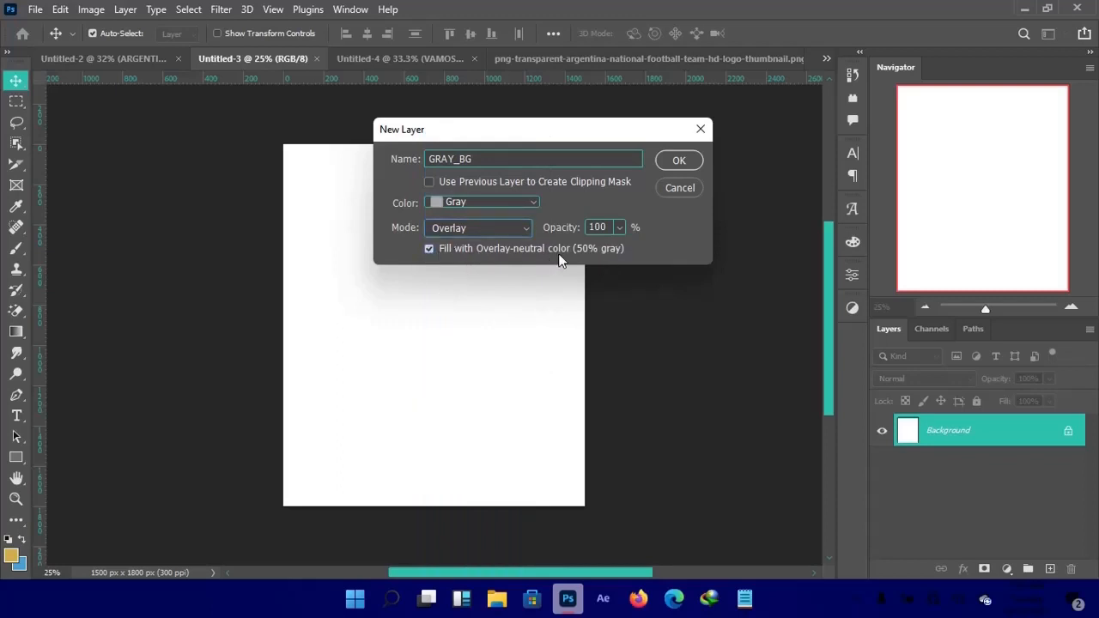
{"action": "left_click", "coordinate": [677, 163]}
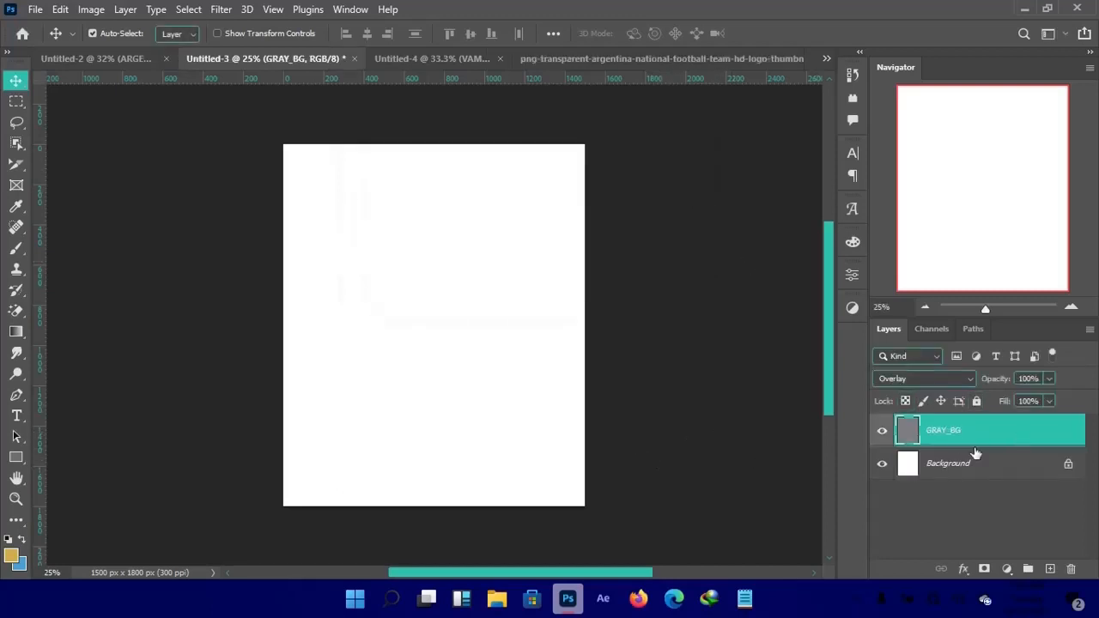
Add a Pattern Overlay to the GRAY_BG layer using the newly defined transparent VAMOS ARGENTINA pattern.
{"action": "double_click", "coordinate": [1020, 437]}
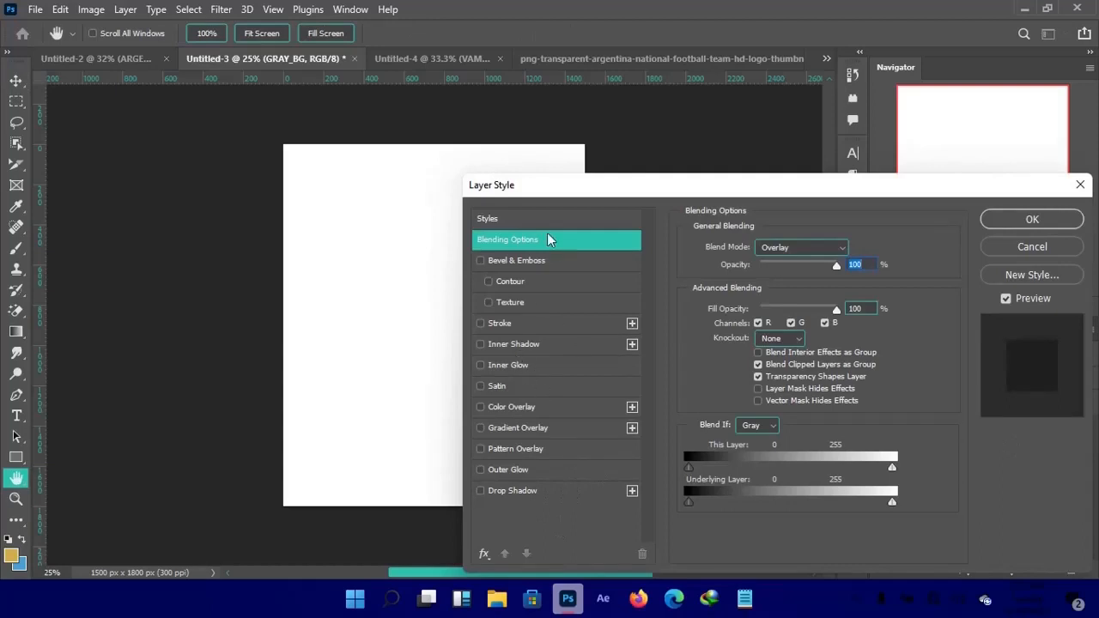
{"action": "left_click_drag", "start_coordinate": [571, 198], "coordinate": [507, 158]}
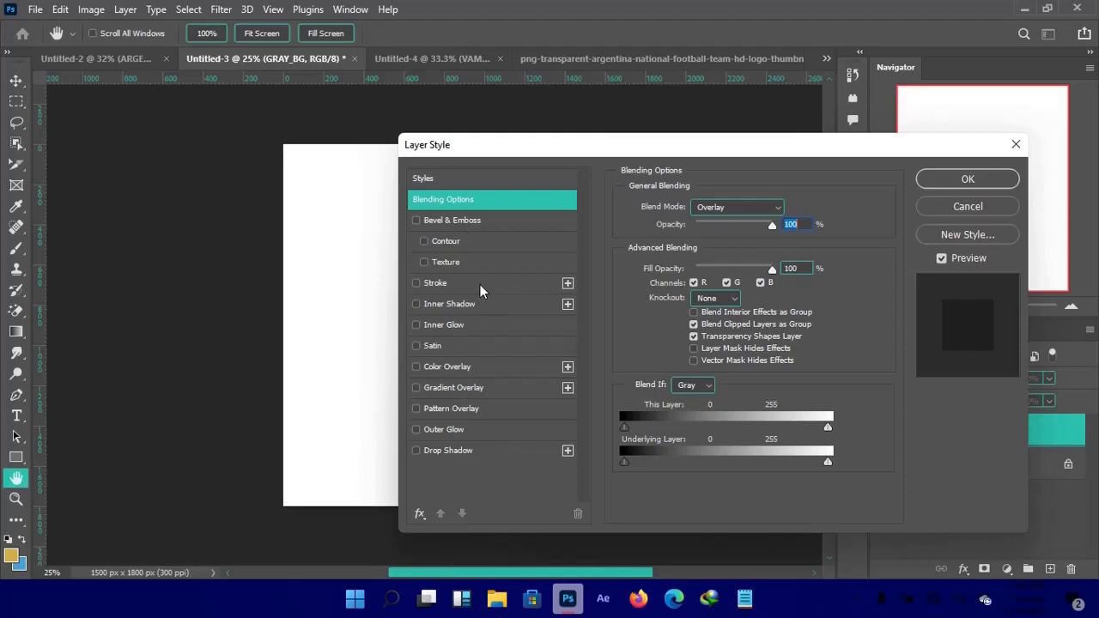
{"action": "left_click", "coordinate": [490, 409]}
{"action": "left_click_drag", "start_coordinate": [566, 145], "coordinate": [699, 150]}
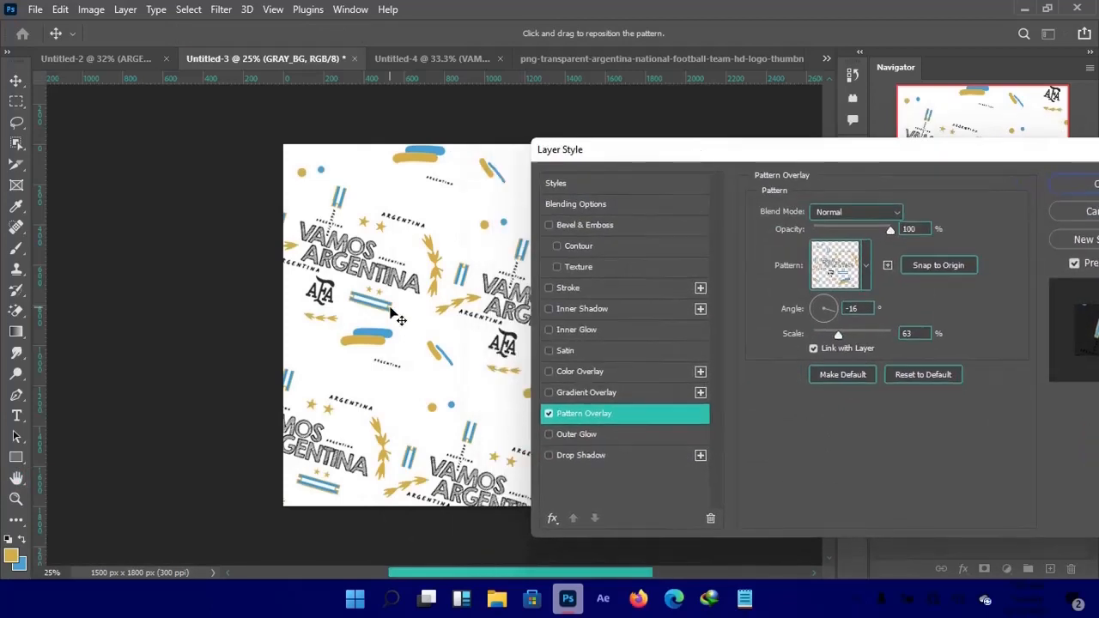
{"action": "left_click", "coordinate": [866, 268]}
{"action": "scroll", "coordinate": [835, 405], "scroll_direction": "down", "scroll_amount": 1}
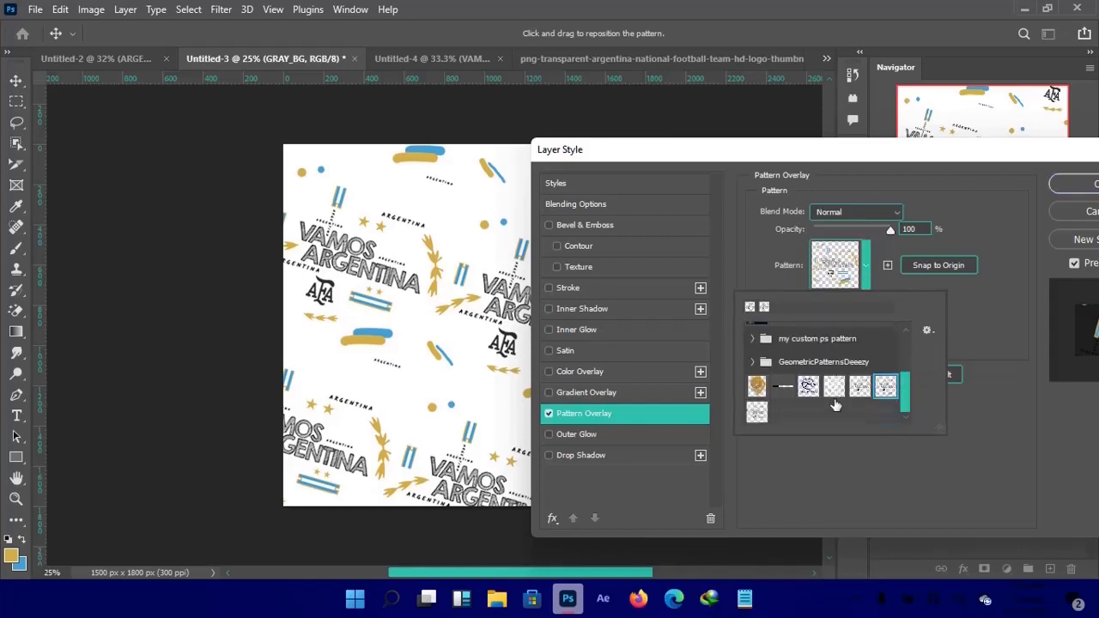
{"action": "left_click", "coordinate": [755, 414]}
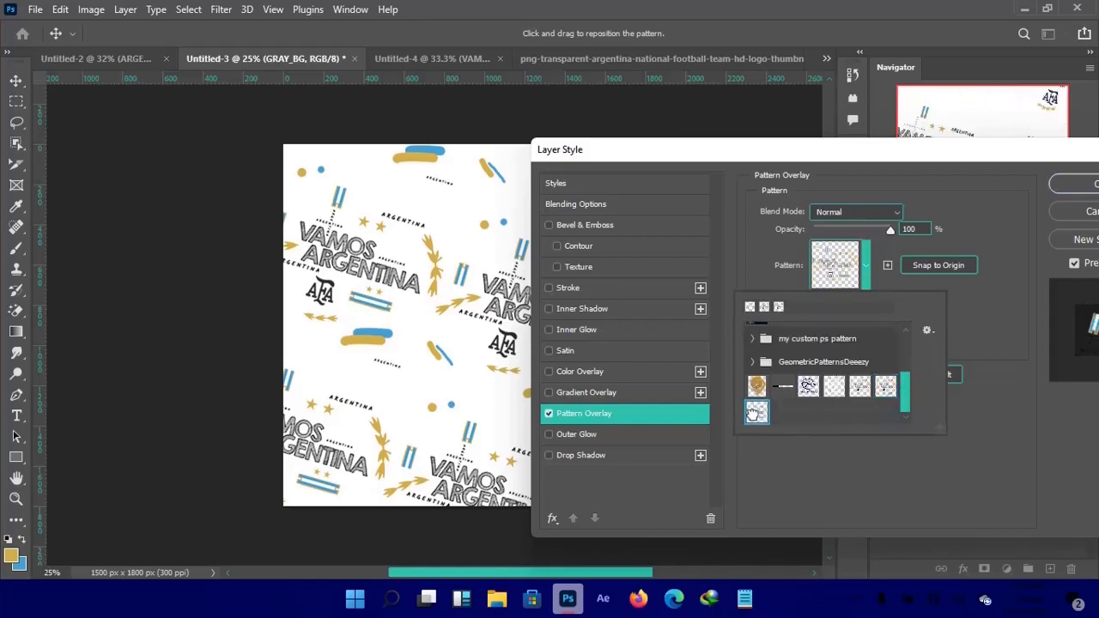
{"action": "left_click", "coordinate": [758, 156]}
{"action": "left_click_drag", "start_coordinate": [758, 155], "coordinate": [728, 152]}
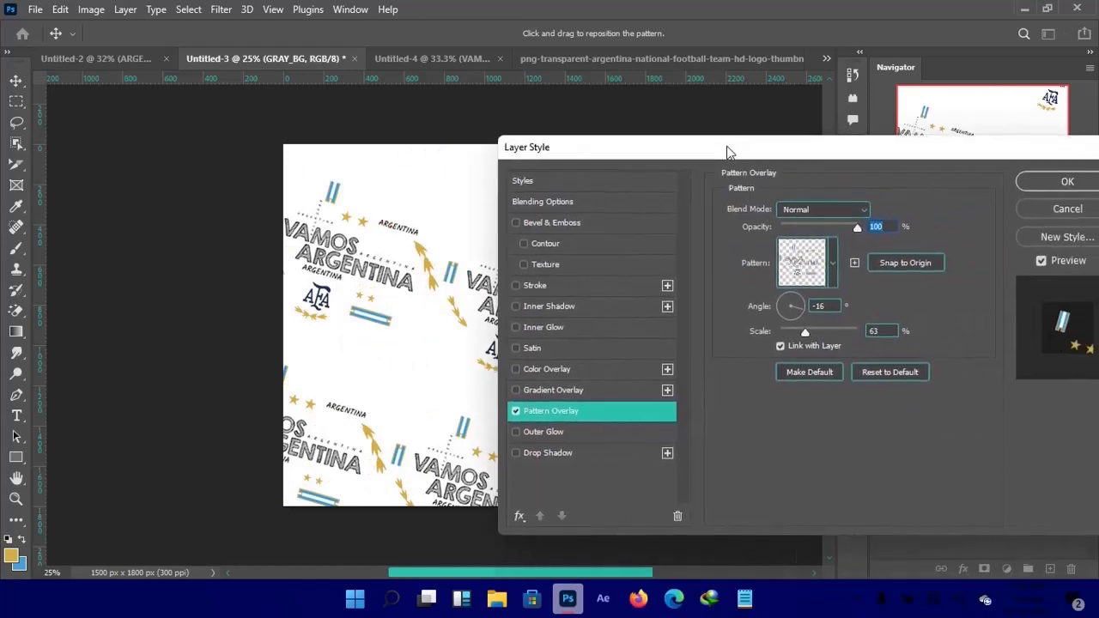
Try the pattern at an angle of 0°, then set the angle to -16° and apply the layer style.
{"action": "left_click", "coordinate": [825, 305]}
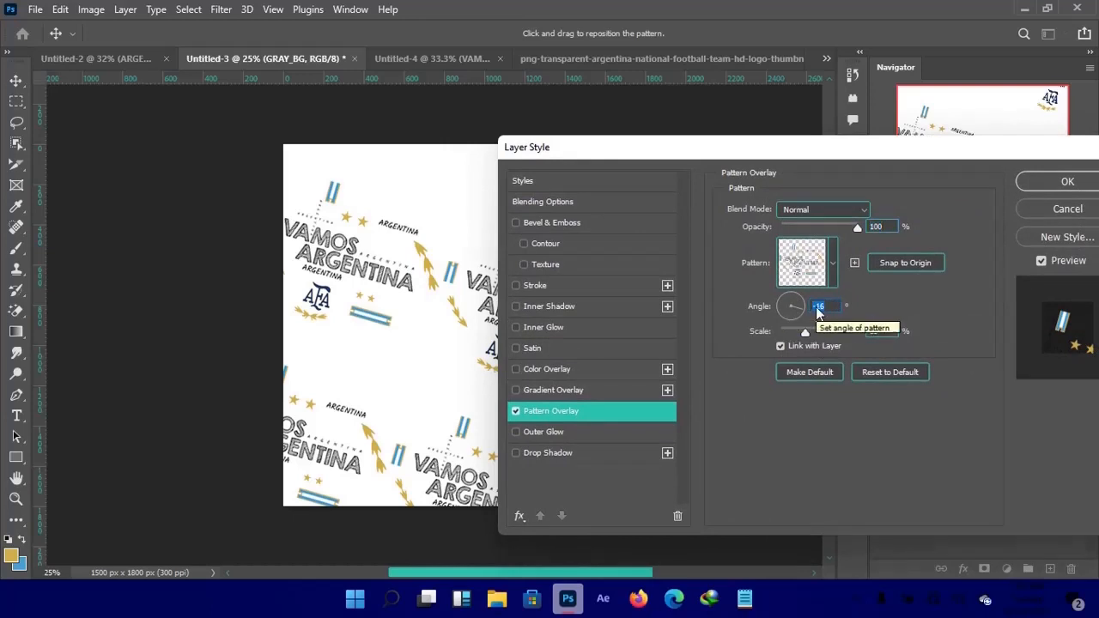
{"action": "type", "text": "0"}
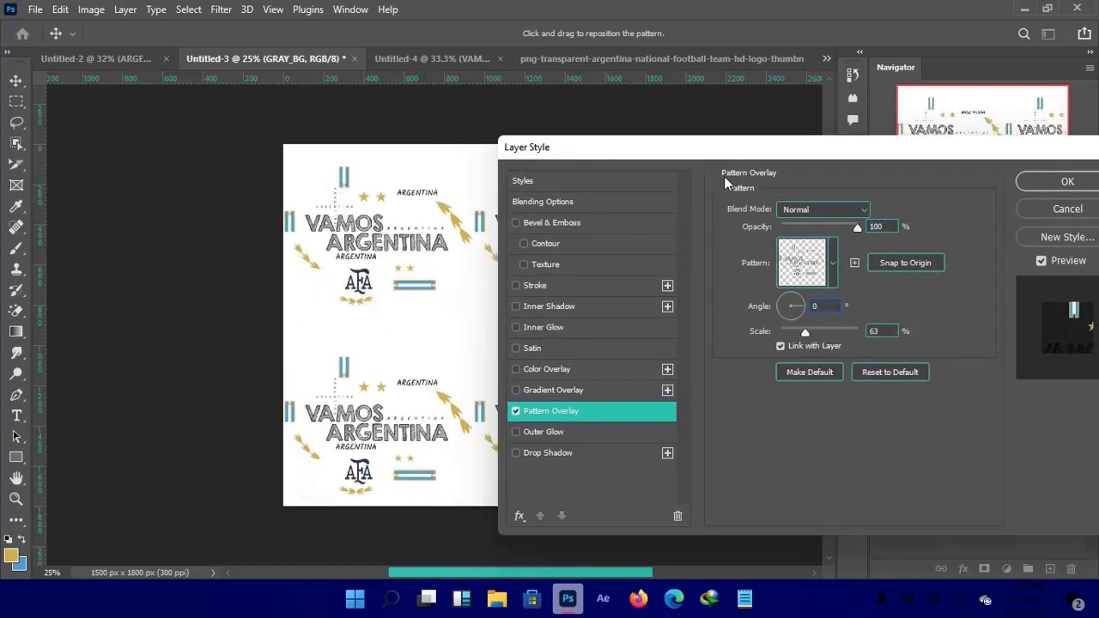
{"action": "left_click_drag", "start_coordinate": [729, 145], "coordinate": [729, 170]}
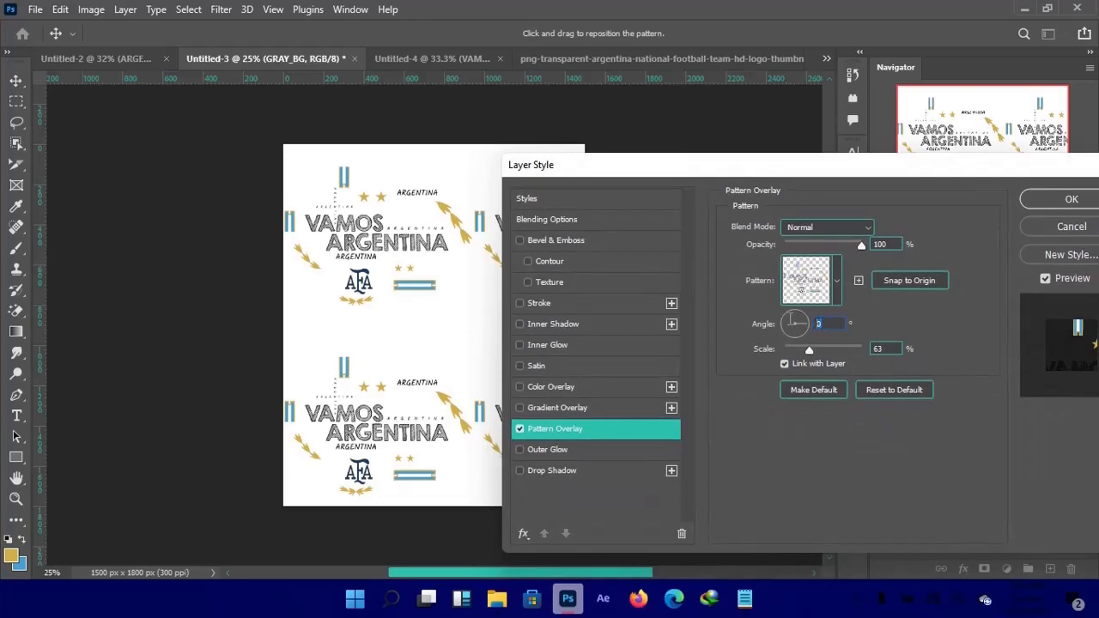
{"action": "left_click_drag", "start_coordinate": [790, 318], "coordinate": [823, 326]}
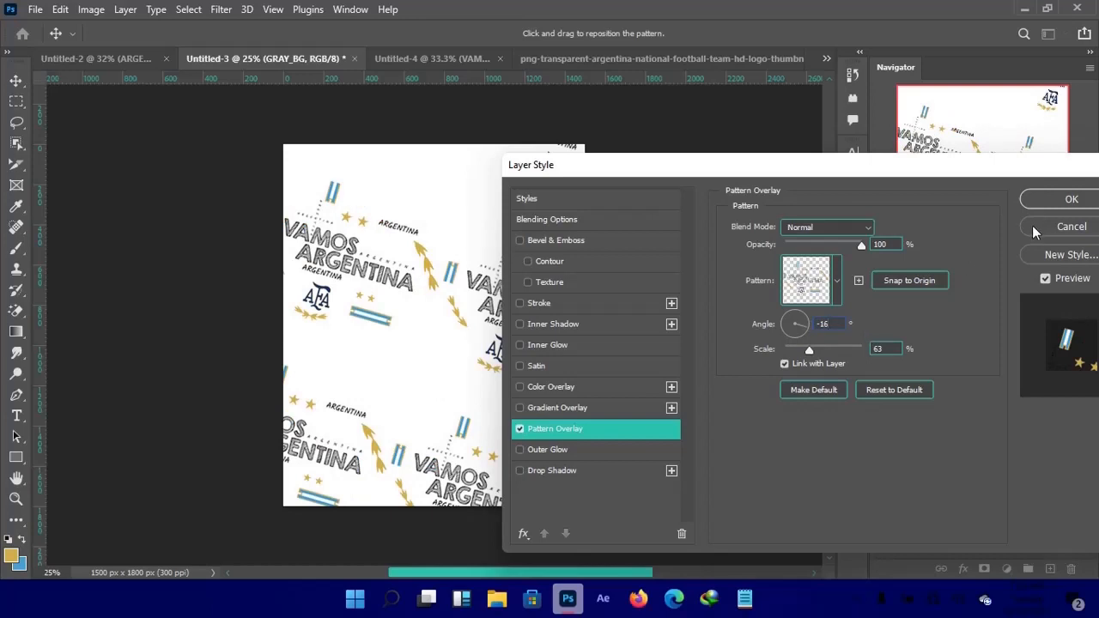
{"action": "left_click", "coordinate": [1049, 200]}
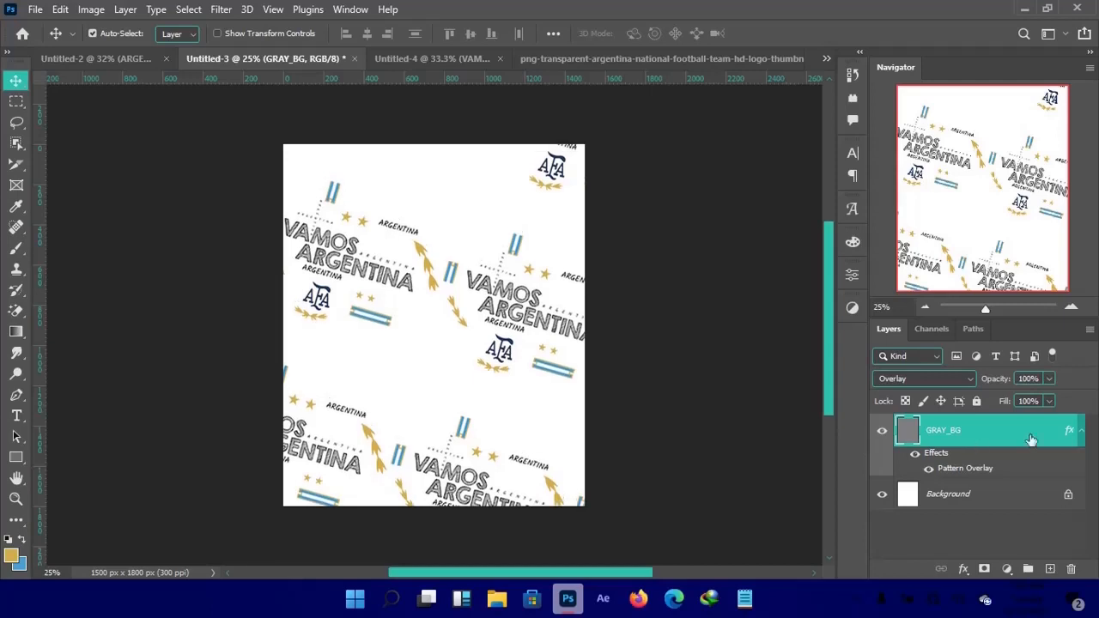
Close the Argentina crest PNG and the Untitled-4 pattern document without saving.
{"action": "left_click", "coordinate": [611, 60]}
{"action": "key", "text": "ctrl"}
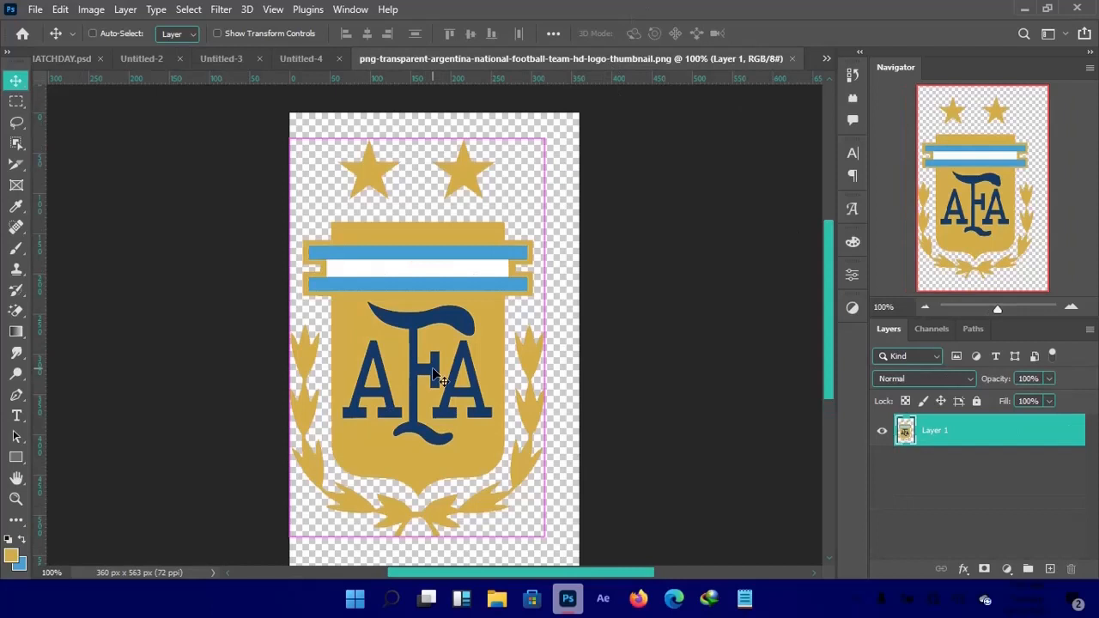
{"action": "key", "text": "ctrl+w"}
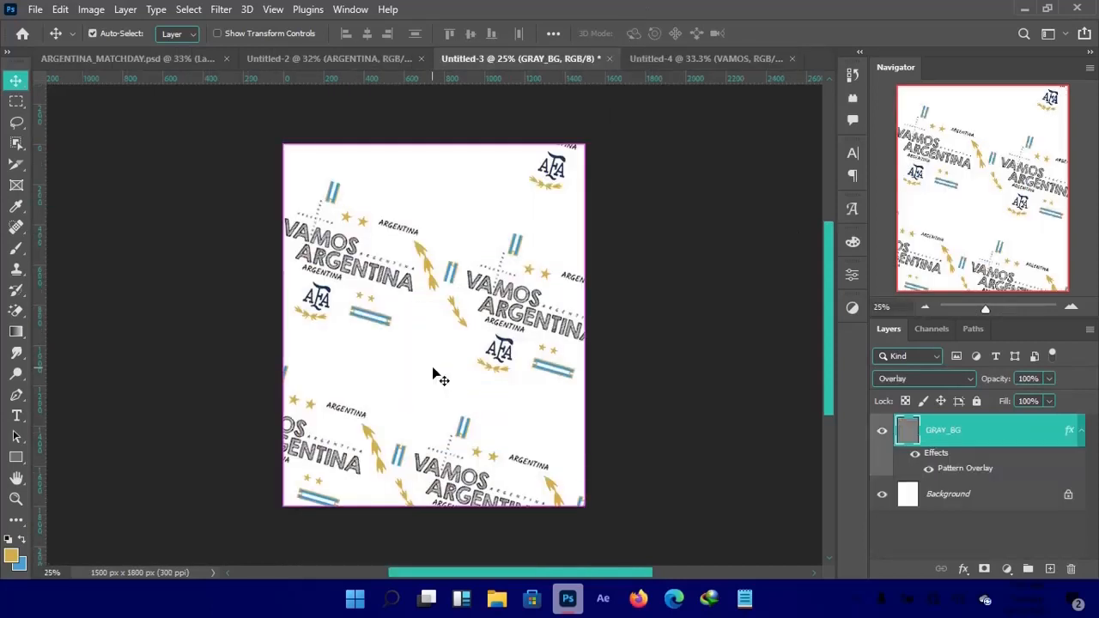
{"action": "left_click", "coordinate": [696, 58]}
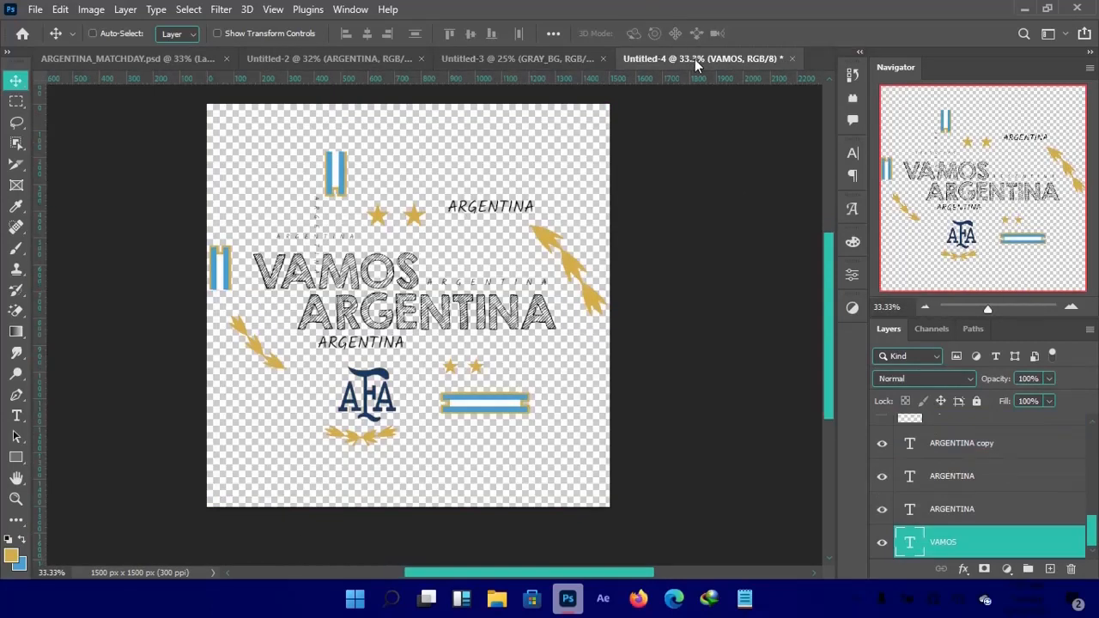
{"action": "key", "text": "ctrl+w"}
{"action": "key", "text": "Right"}
{"action": "key", "text": "Return"}
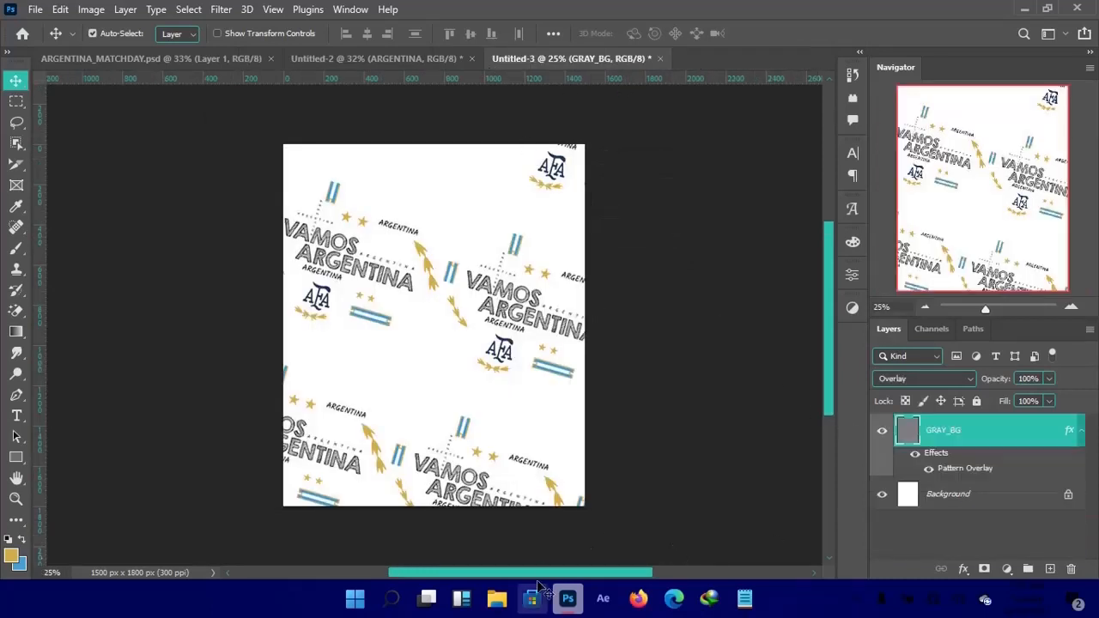
Switch to File Explorer and open Messi.png, Di Maria.png and MacAlister.png from the ARGENTINA Players folder in Photoshop.
{"action": "mouse_move", "coordinate": [493, 597]}
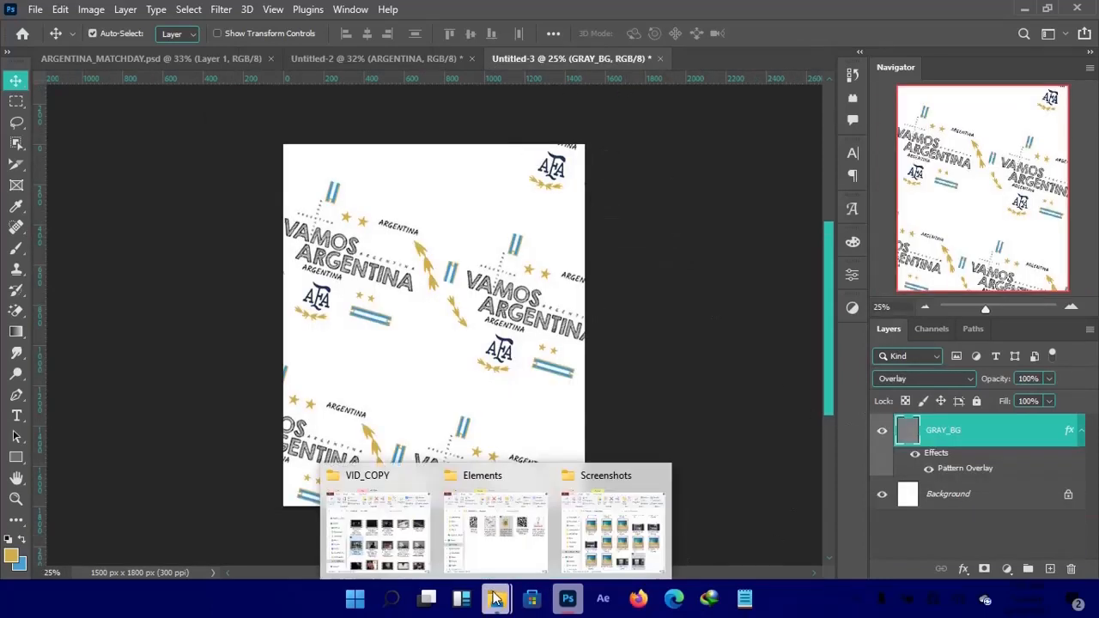
{"action": "left_click", "coordinate": [520, 549]}
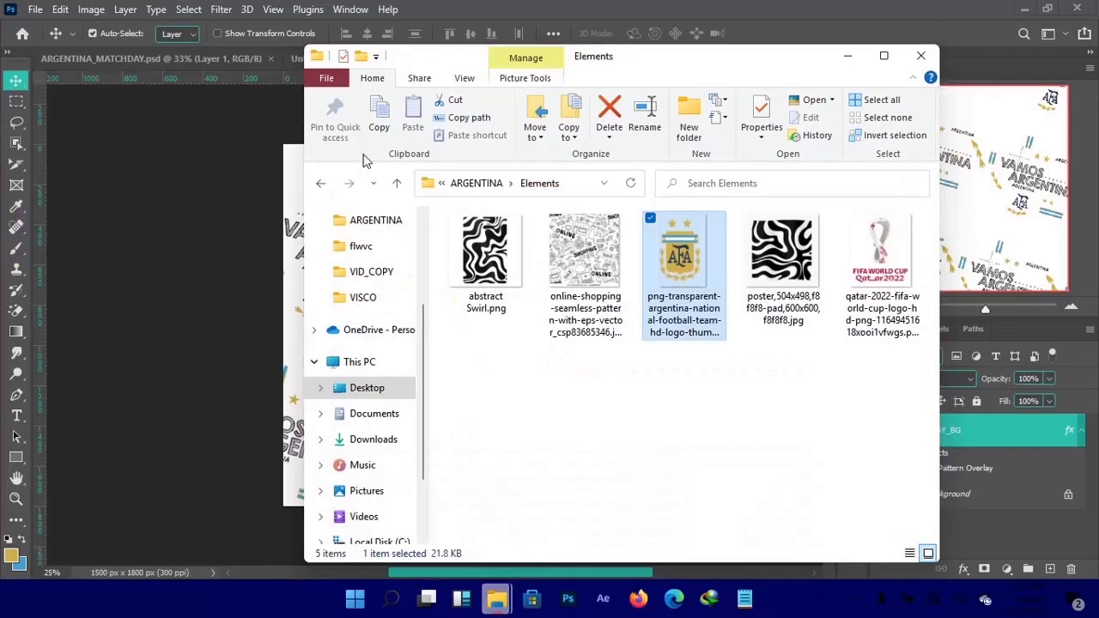
{"action": "left_click", "coordinate": [323, 186]}
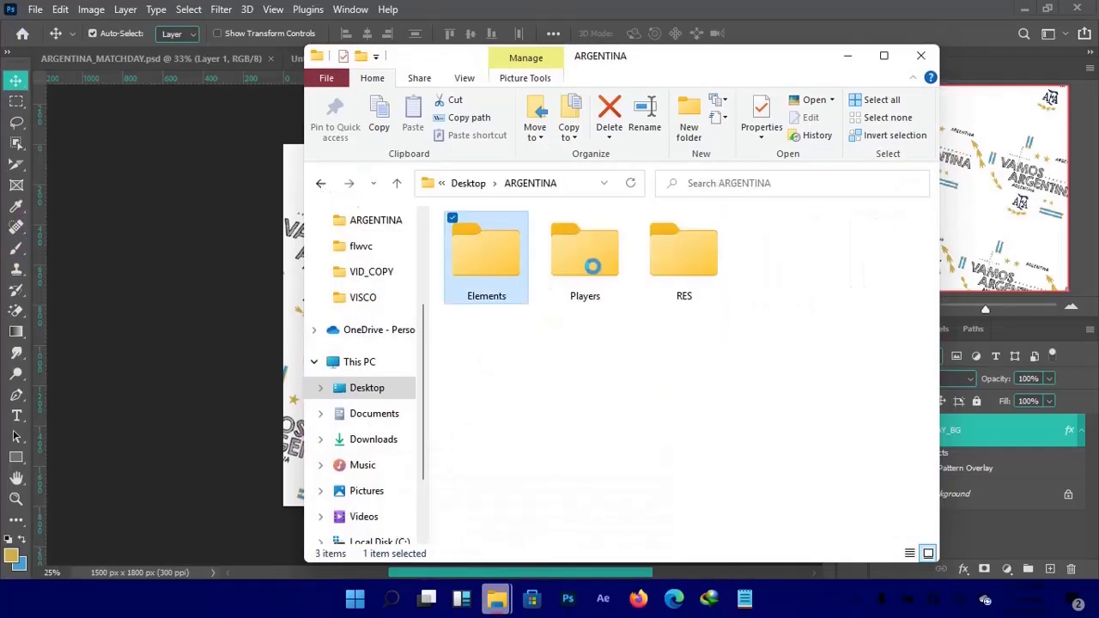
{"action": "left_click", "coordinate": [598, 271]}
{"action": "double_click", "coordinate": [597, 272]}
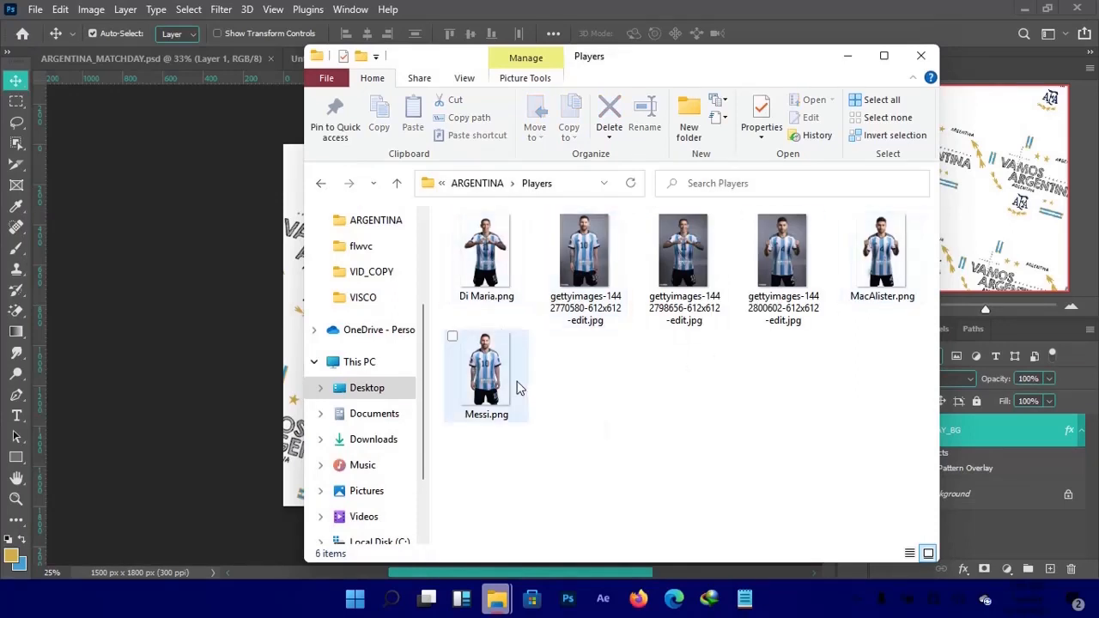
{"action": "left_click", "coordinate": [495, 378]}
{"action": "left_click", "coordinate": [495, 279], "text": "ctrl"}
{"action": "left_click", "coordinate": [891, 283], "text": "ctrl"}
{"action": "left_click_drag", "start_coordinate": [507, 393], "coordinate": [566, 6]}
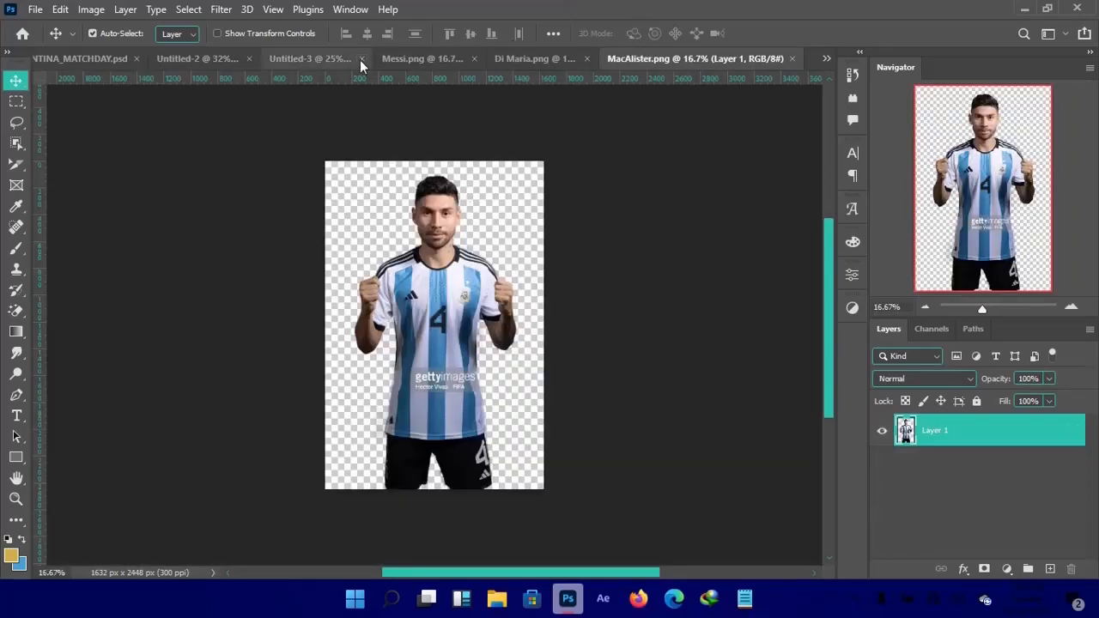
Bring the Messi cutout into the Untitled-3 poster as a layer above GRAY_BG.
{"action": "left_click", "coordinate": [402, 60]}
{"action": "left_click_drag", "start_coordinate": [438, 275], "coordinate": [432, 352]}
{"action": "left_click_drag", "start_coordinate": [445, 415], "coordinate": [444, 410]}
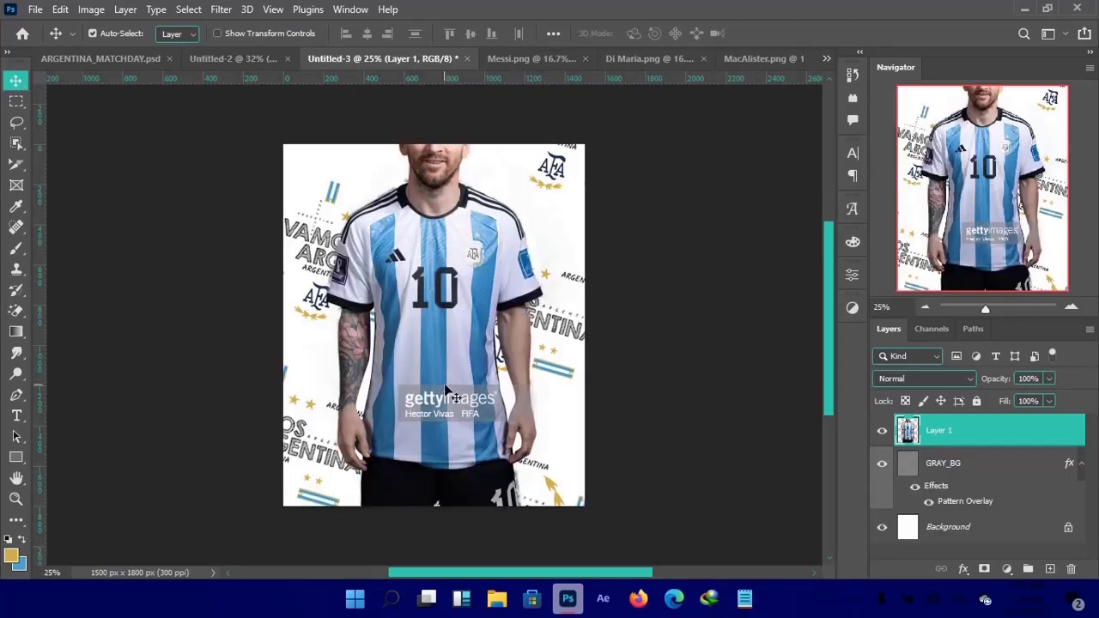
{"action": "left_click_drag", "start_coordinate": [445, 391], "coordinate": [460, 359]}
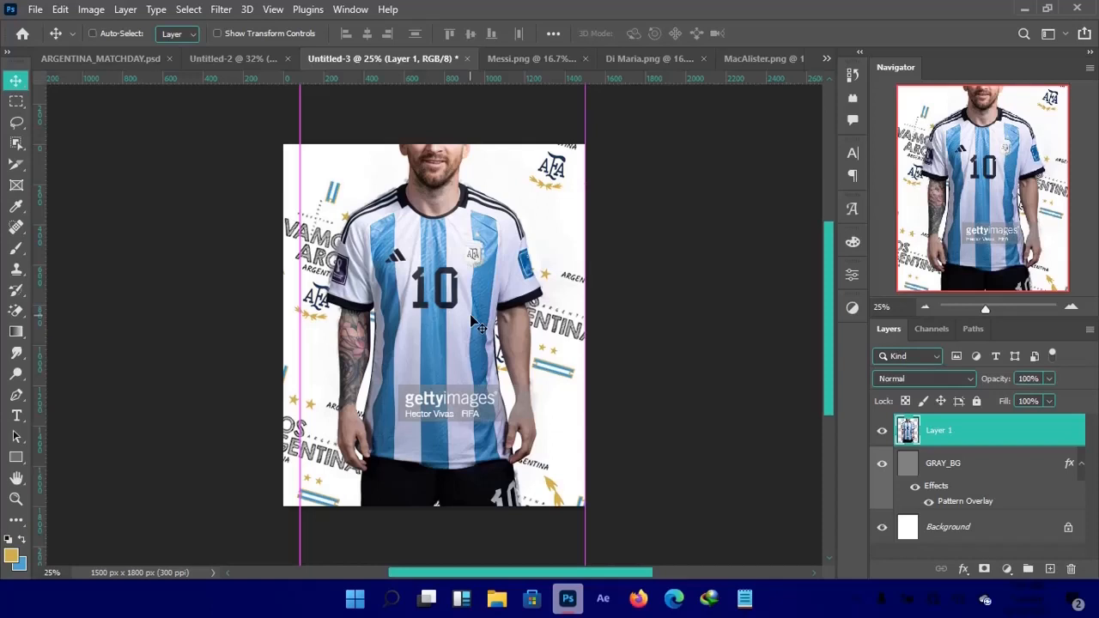
{"action": "key", "text": "ctrl"}
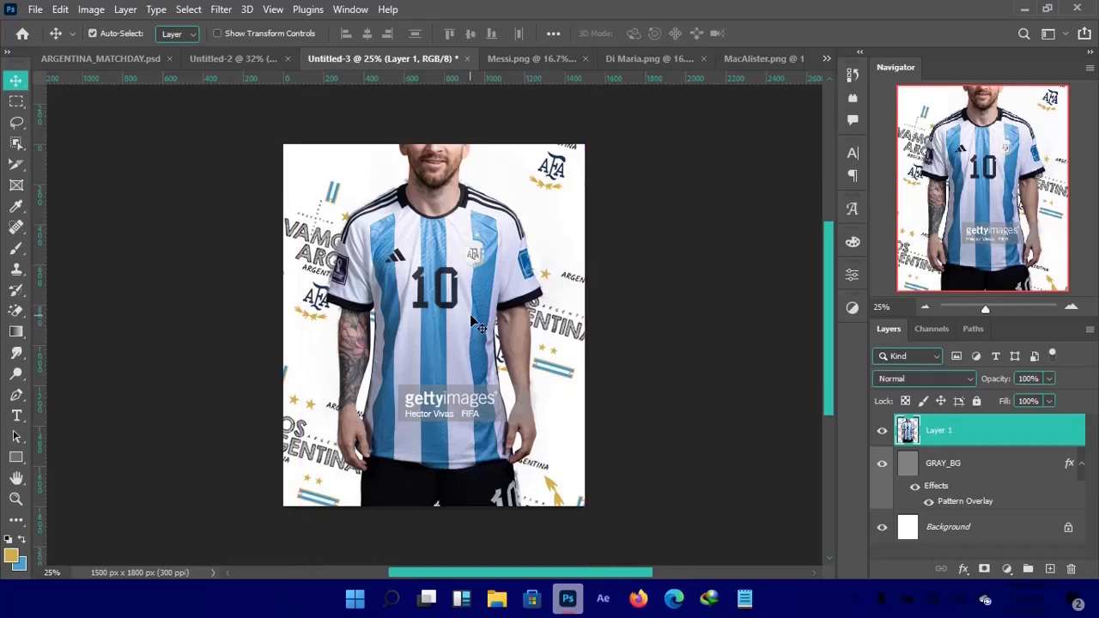
{"action": "left_click", "coordinate": [860, 601]}
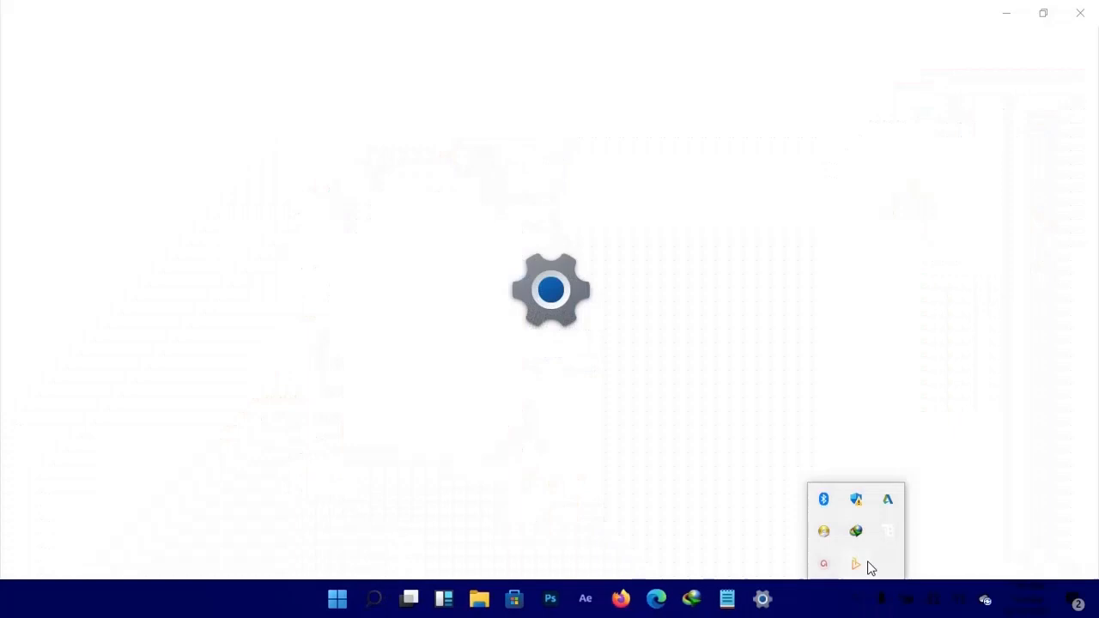
{"action": "left_click", "coordinate": [831, 567]}
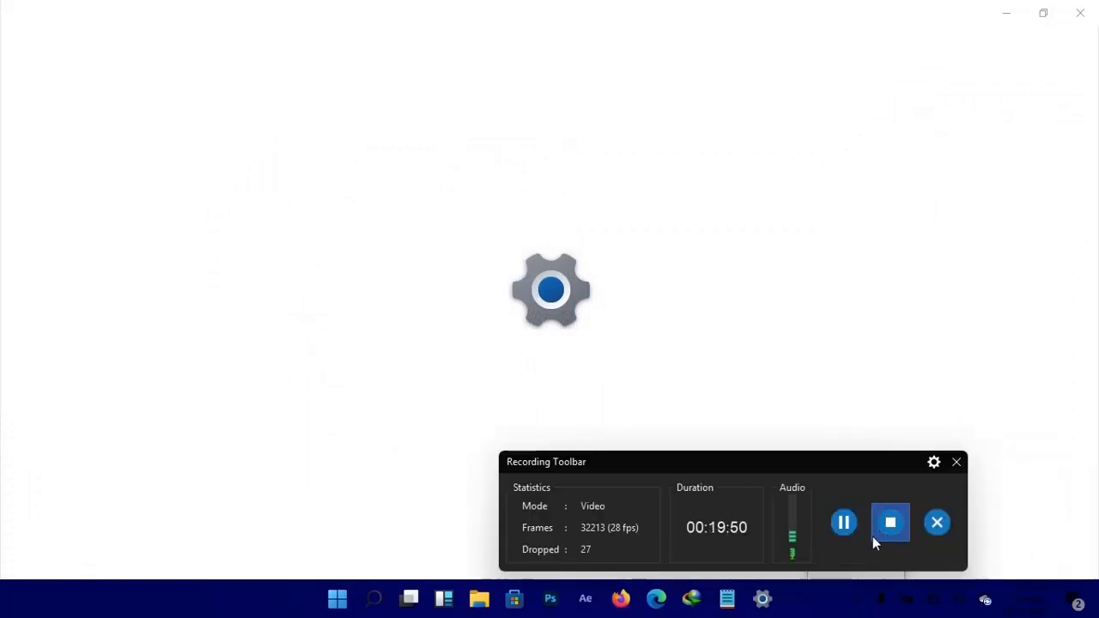
{"action": "left_click", "coordinate": [843, 522]}
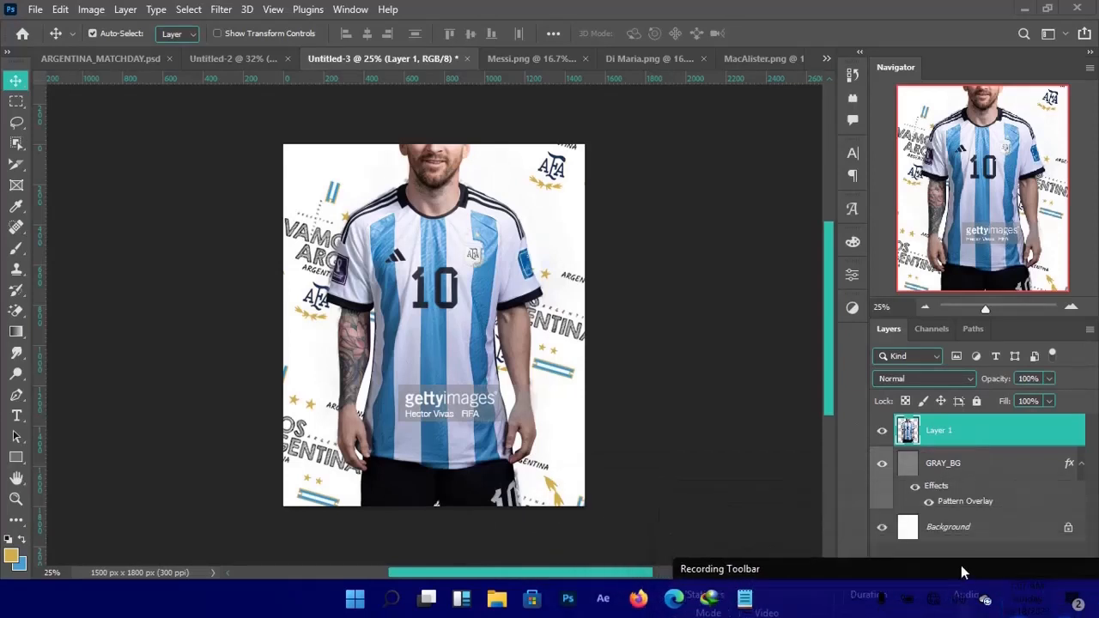
Move the Messi cutout down so his whole head and upper body sit inside the canvas over the pattern.
{"action": "left_click_drag", "start_coordinate": [463, 273], "coordinate": [466, 348]}
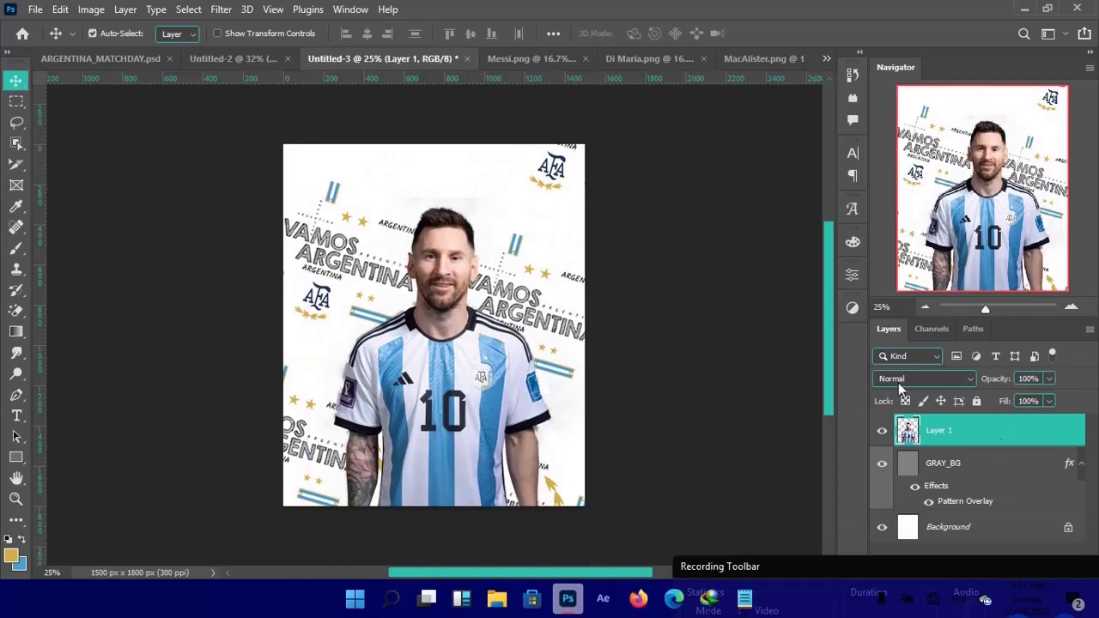
{"action": "left_click_drag", "start_coordinate": [457, 243], "coordinate": [455, 213]}
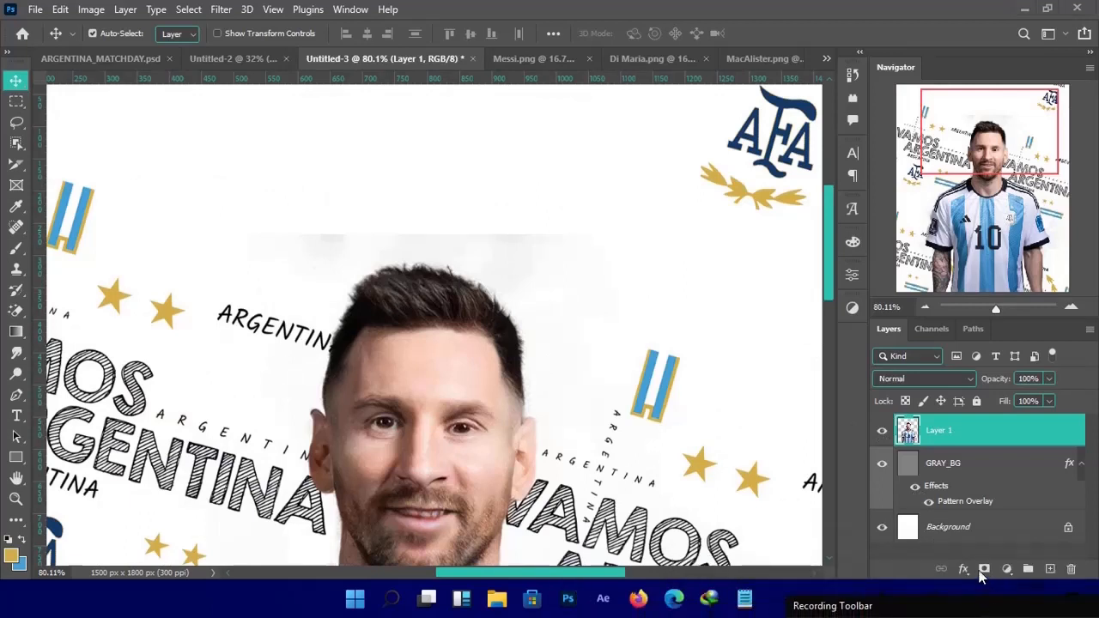
Add a layer mask to the Messi layer and enlarge the brush to 137 px for masking around his head.
{"action": "left_click", "coordinate": [984, 572]}
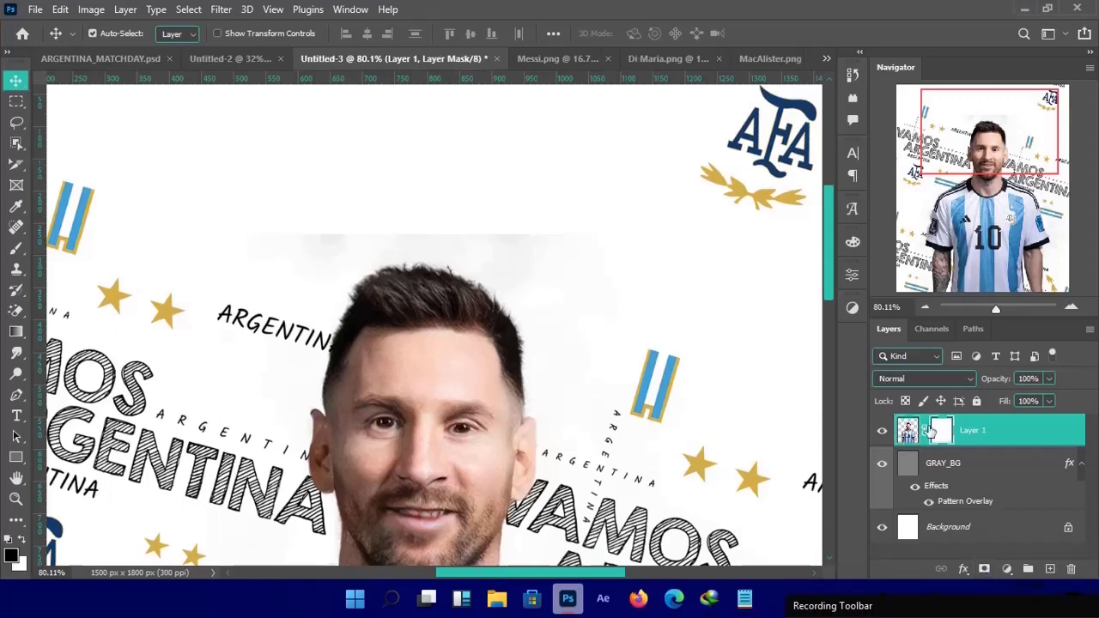
{"action": "key", "text": "b"}
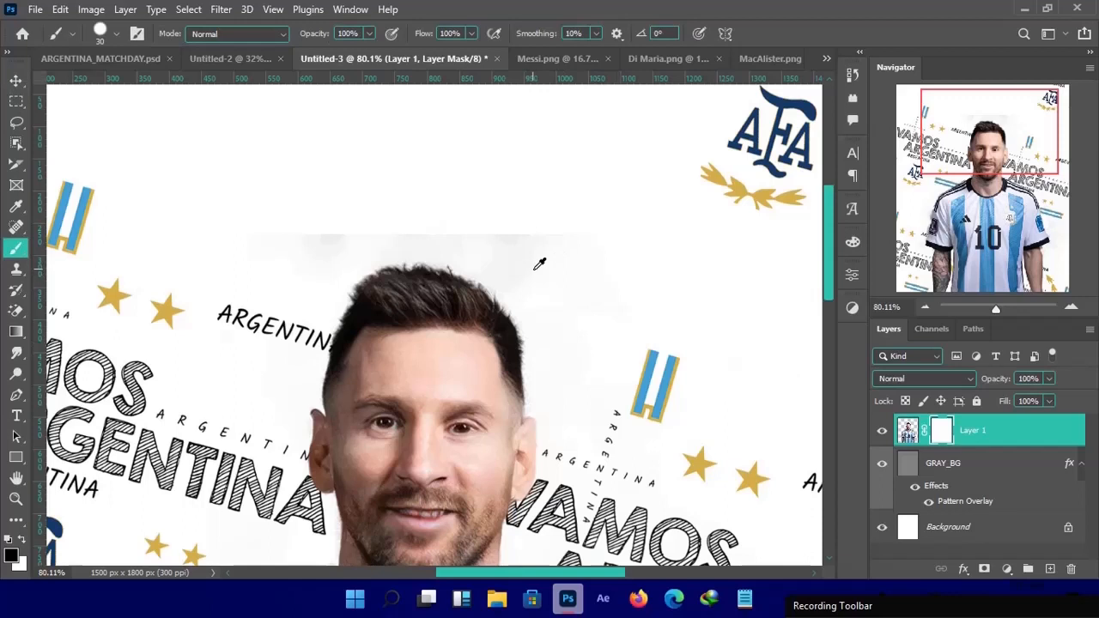
{"action": "mouse_move", "coordinate": [533, 270]}
{"action": "left_mouse_down"}
{"action": "mouse_move", "coordinate": [559, 282]}
{"action": "mouse_move", "coordinate": [591, 269]}
{"action": "left_mouse_up"}
{"action": "left_click", "coordinate": [117, 34]}
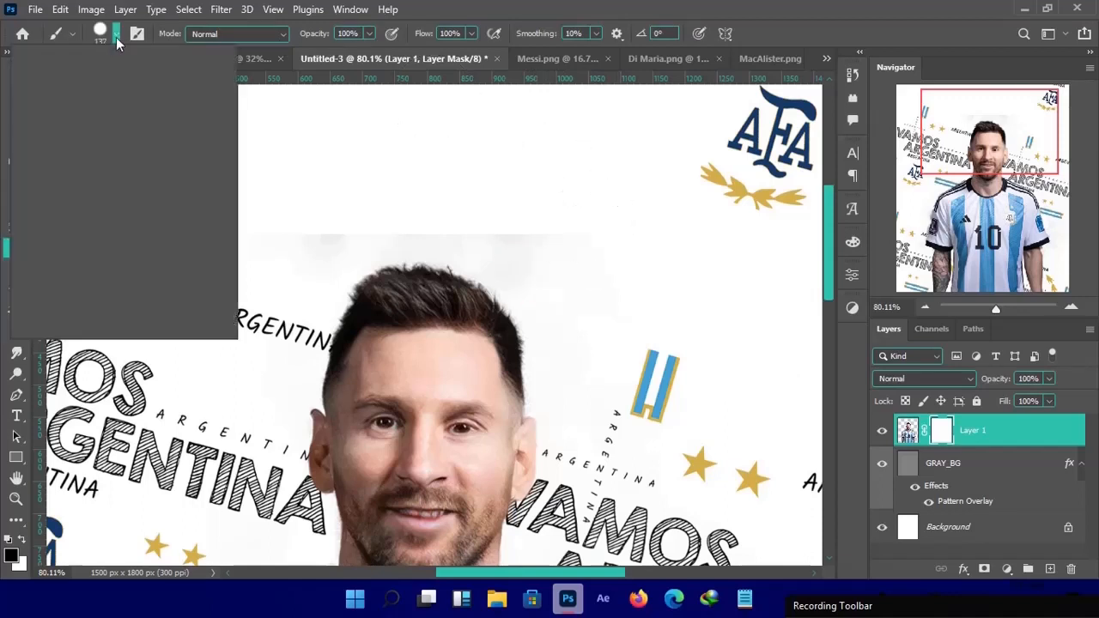
With a soft round black brush, reduced to 67 px near the hair, mask out the grey backdrop remnants around the centre player's head.
{"action": "left_click", "coordinate": [77, 225]}
{"action": "key", "text": "Return"}
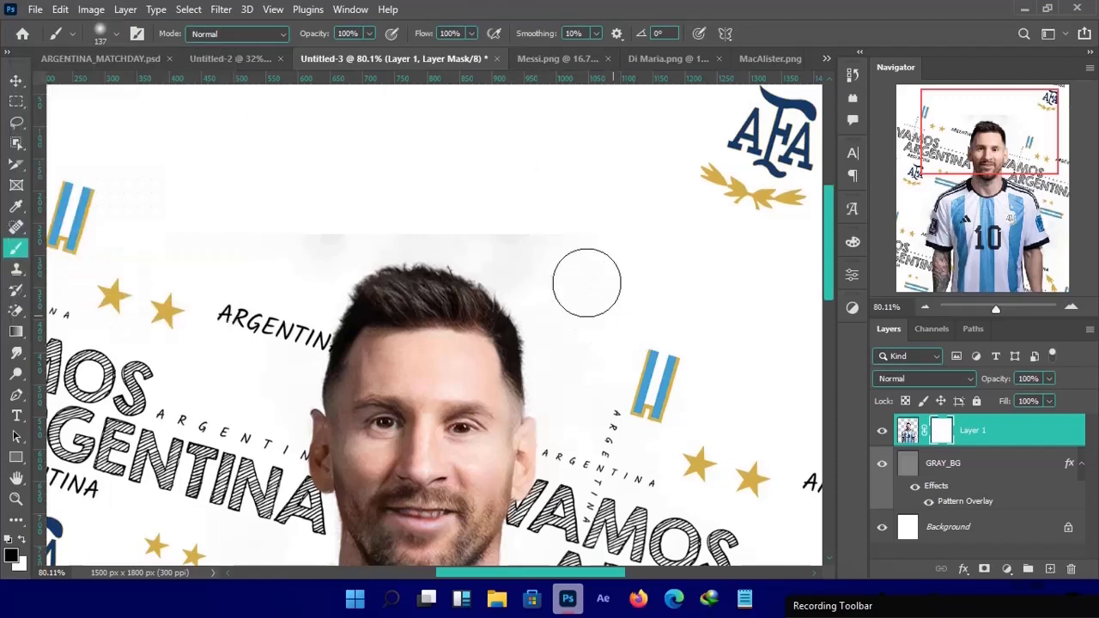
{"action": "mouse_move", "coordinate": [495, 225]}
{"action": "left_mouse_down"}
{"action": "mouse_move", "coordinate": [381, 224]}
{"action": "mouse_move", "coordinate": [298, 253]}
{"action": "mouse_move", "coordinate": [342, 215]}
{"action": "mouse_move", "coordinate": [289, 271]}
{"action": "left_mouse_up"}
{"action": "key", "text": "bracketleft"}
{"action": "key", "text": "bracketleft"}
{"action": "key", "text": "bracketleft"}
{"action": "key", "text": "bracketleft"}
{"action": "key", "text": "bracketleft"}
{"action": "key", "text": "bracketleft"}
{"action": "key", "text": "bracketleft"}
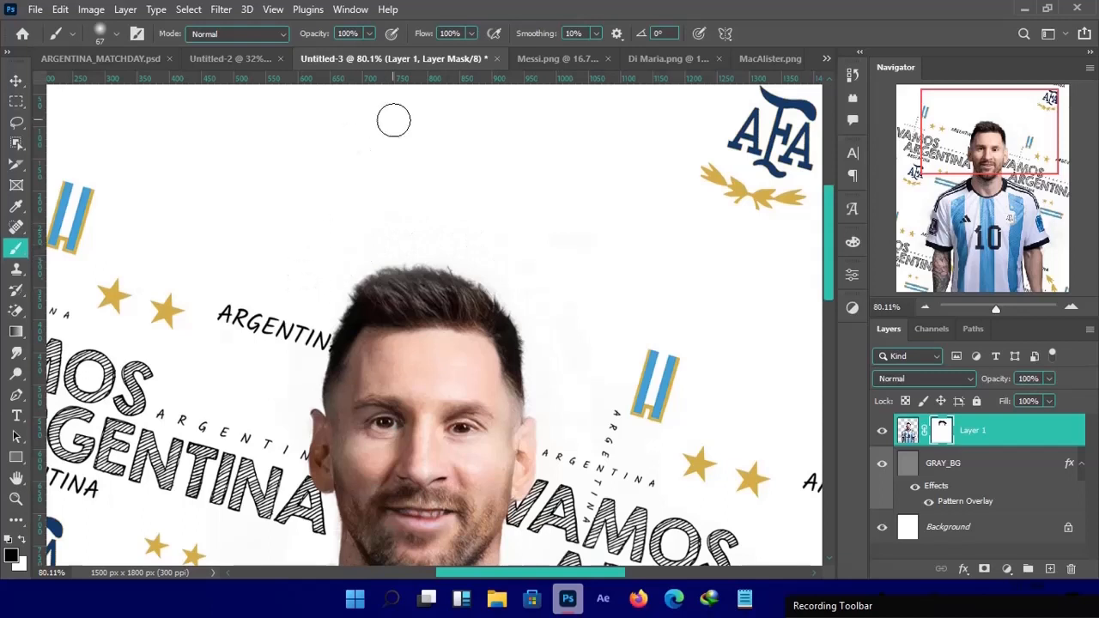
{"action": "key", "text": "ctrl+0"}
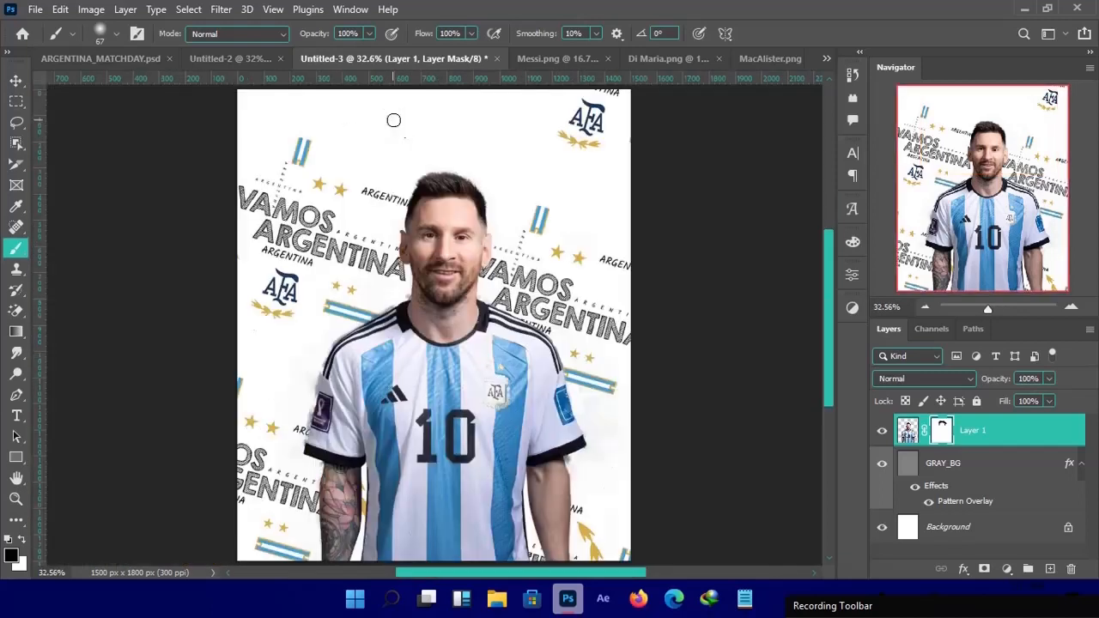
Move the number 10 player slightly lower in Untitled-3 and close the Messi.png document.
{"action": "key", "text": "v"}
{"action": "key", "text": "ctrl+minus"}
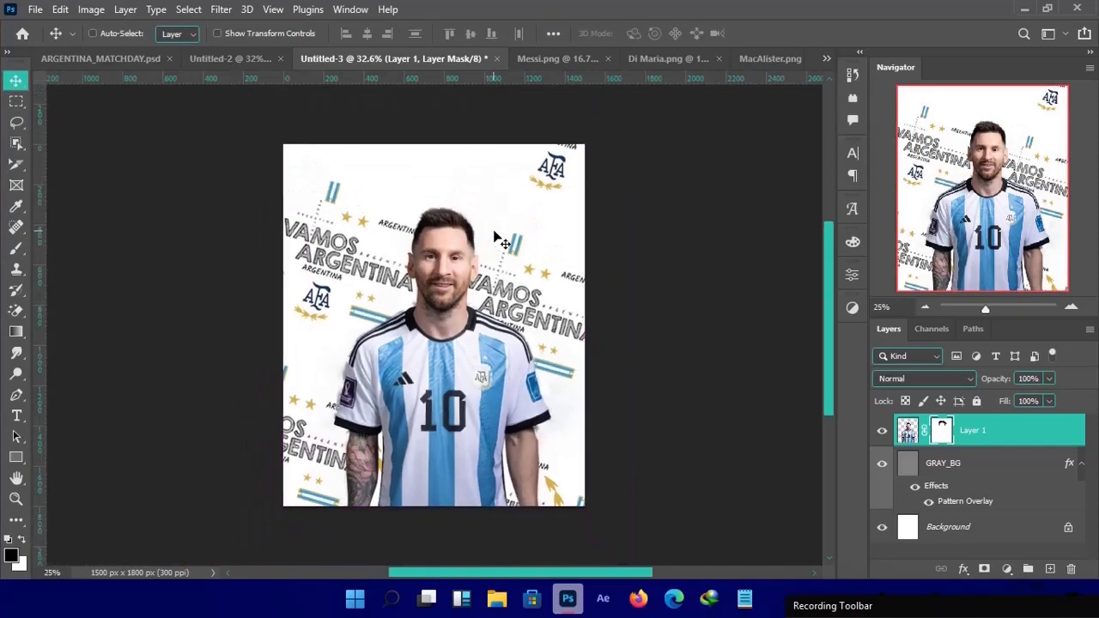
{"action": "left_click_drag", "start_coordinate": [457, 350], "coordinate": [448, 366]}
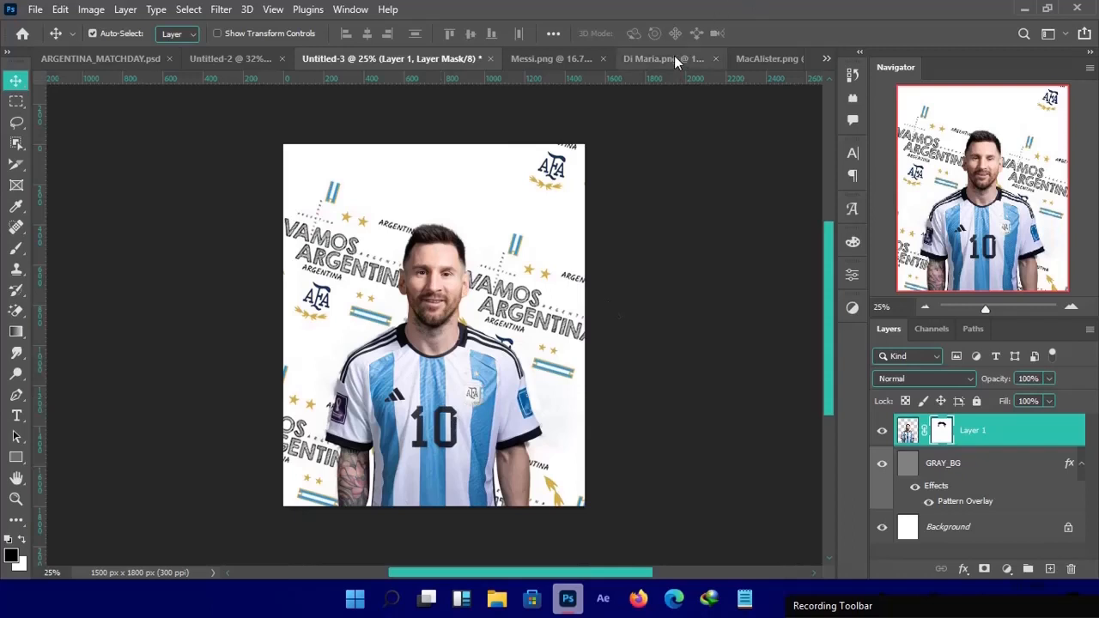
{"action": "left_click", "coordinate": [559, 61]}
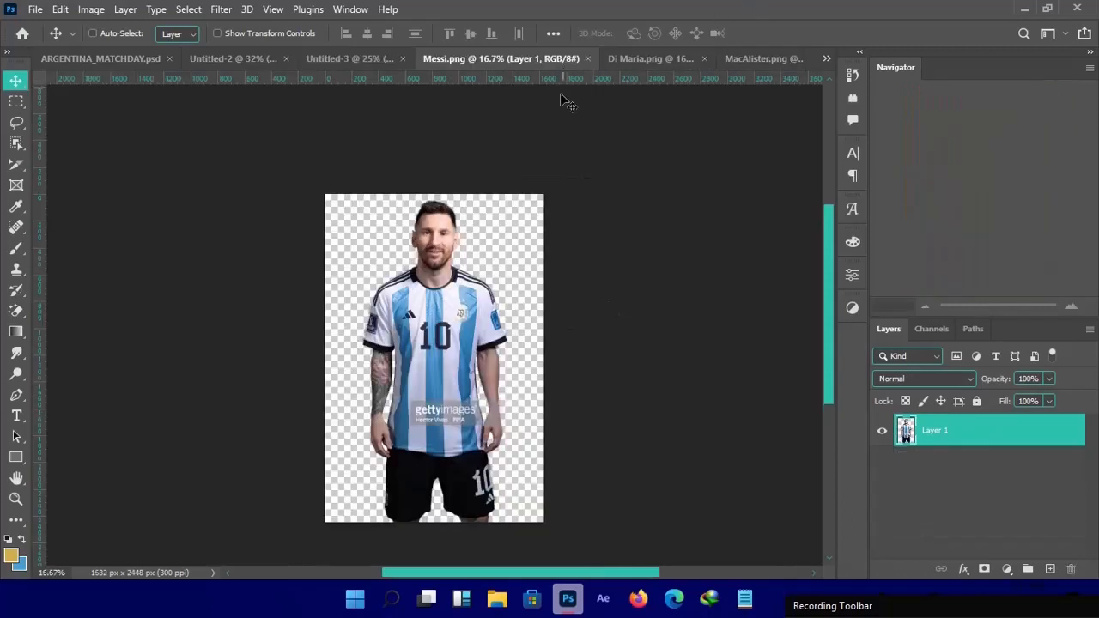
{"action": "left_click", "coordinate": [587, 58]}
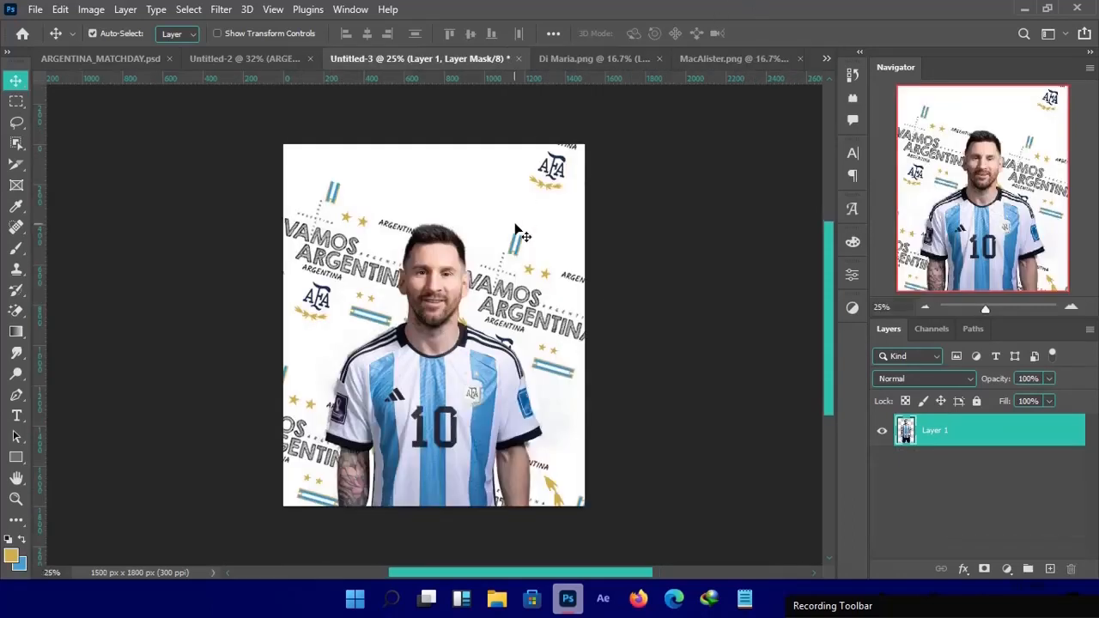
Bring the number 4 player's cutout from its own document into Untitled-3 and place it beside the centre player's tattooed arm.
{"action": "left_click", "coordinate": [700, 59]}
{"action": "left_click_drag", "start_coordinate": [448, 311], "coordinate": [374, 357]}
{"action": "left_click_drag", "start_coordinate": [464, 257], "coordinate": [369, 376]}
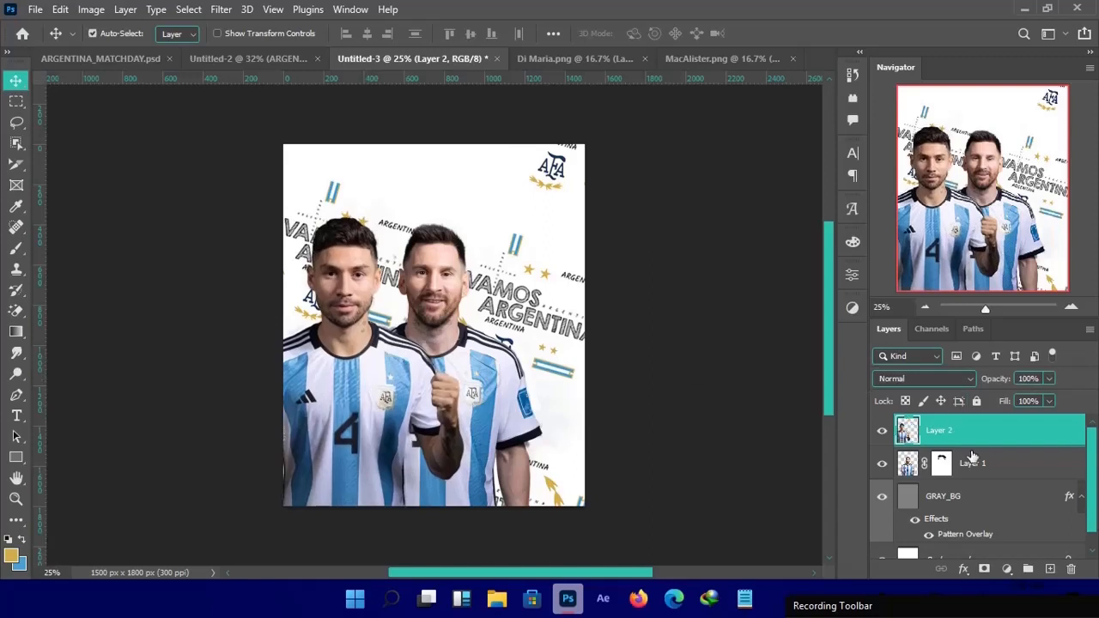
Move Layer 2 below Layer 1 so the number 4 player stands behind the centre player.
{"action": "left_click_drag", "start_coordinate": [988, 438], "coordinate": [987, 481]}
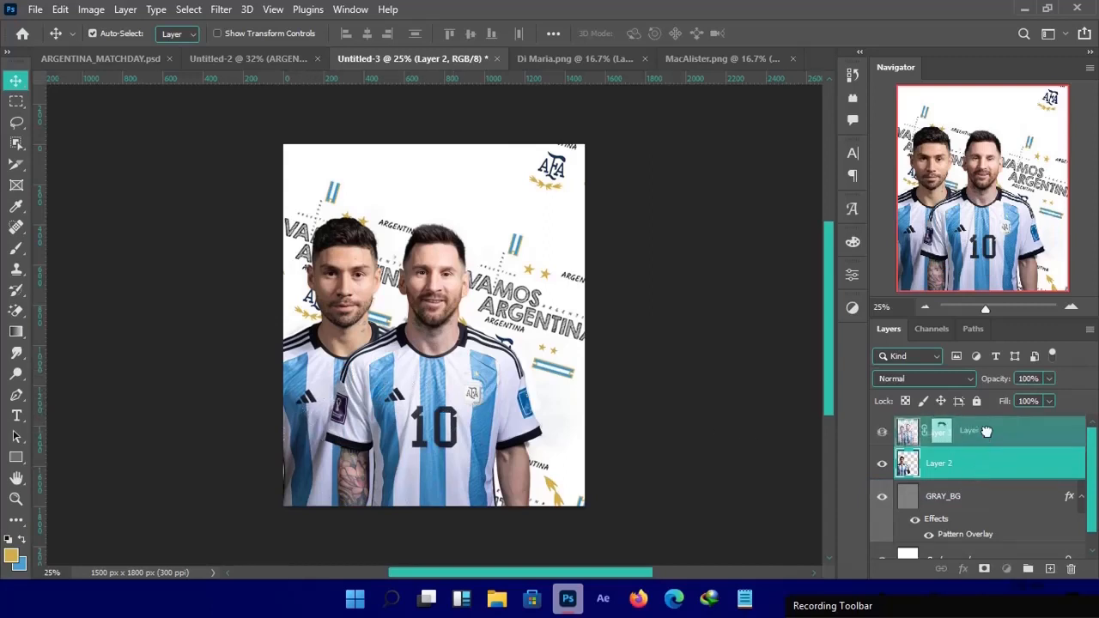
{"action": "key", "text": "ctrl+z"}
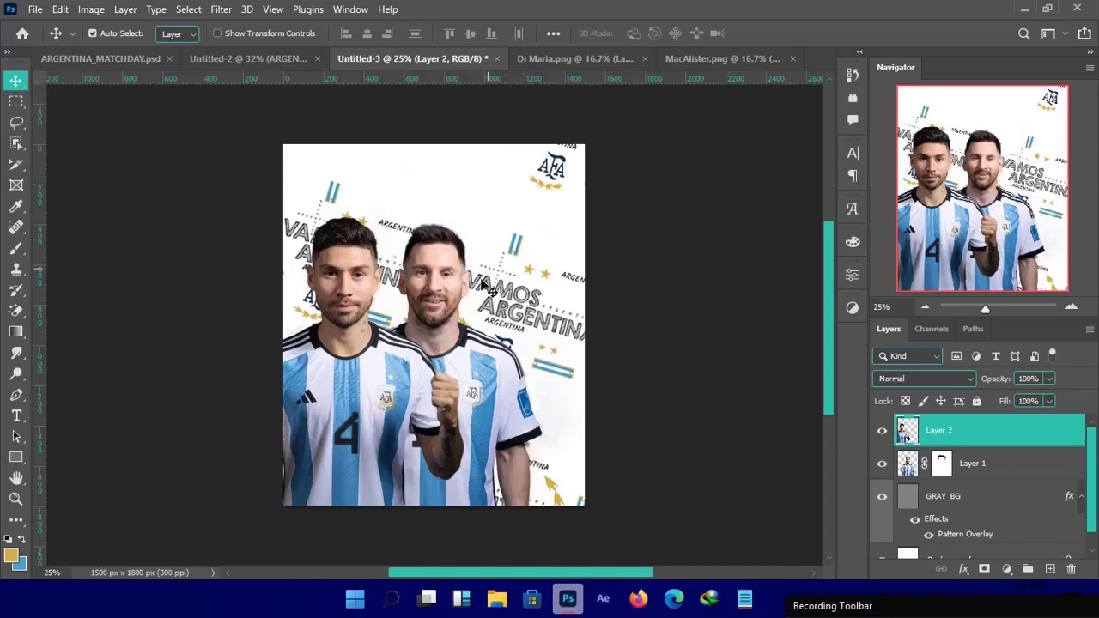
{"action": "left_click_drag", "start_coordinate": [966, 429], "coordinate": [951, 479]}
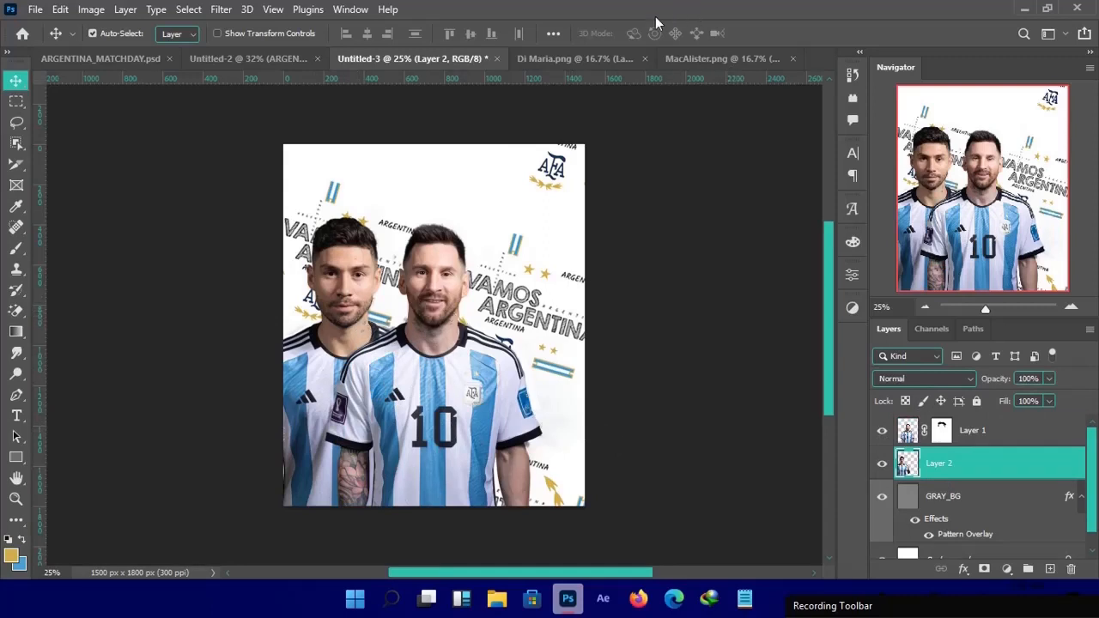
Bring the player from Di Maria.png into Untitled-3 and place him behind the centre player, on the side opposite number 4.
{"action": "left_click", "coordinate": [588, 63]}
{"action": "left_click_drag", "start_coordinate": [477, 285], "coordinate": [374, 62]}
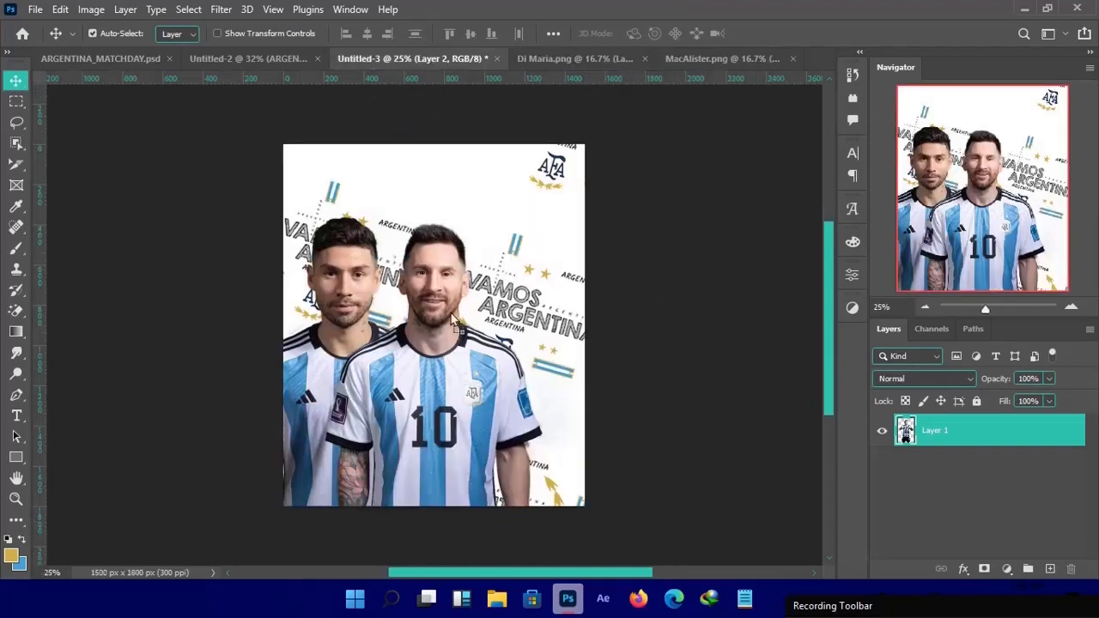
{"action": "left_click_drag", "start_coordinate": [455, 321], "coordinate": [496, 352]}
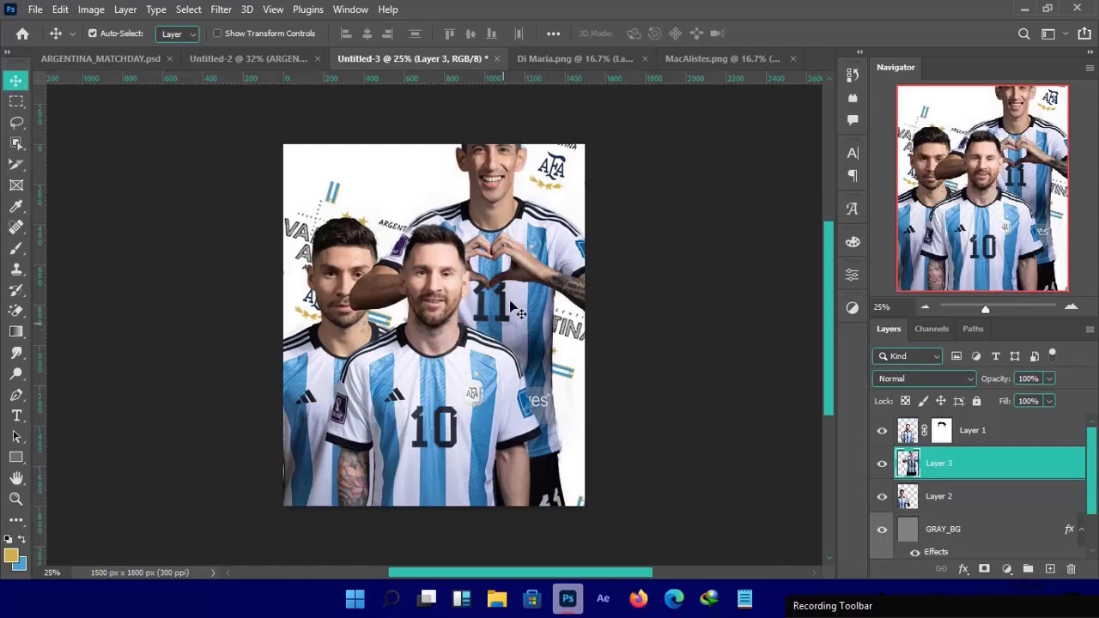
{"action": "left_click_drag", "start_coordinate": [509, 237], "coordinate": [544, 314]}
Nudge the number 4 player on Layer 2 down so his head sits slightly lower than the centre player's.
{"action": "left_click", "coordinate": [350, 290], "text": "ctrl"}
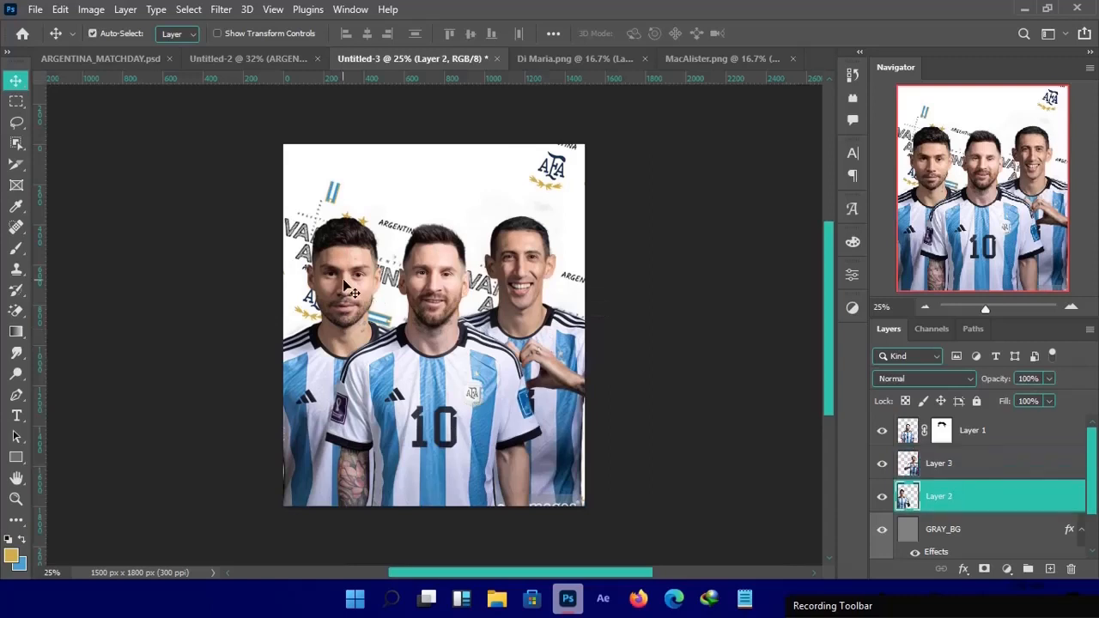
{"action": "key", "text": "shift+Down"}
{"action": "key", "text": "shift+Down"}
{"action": "key", "text": "shift+Down"}
{"action": "key", "text": "shift+Down"}
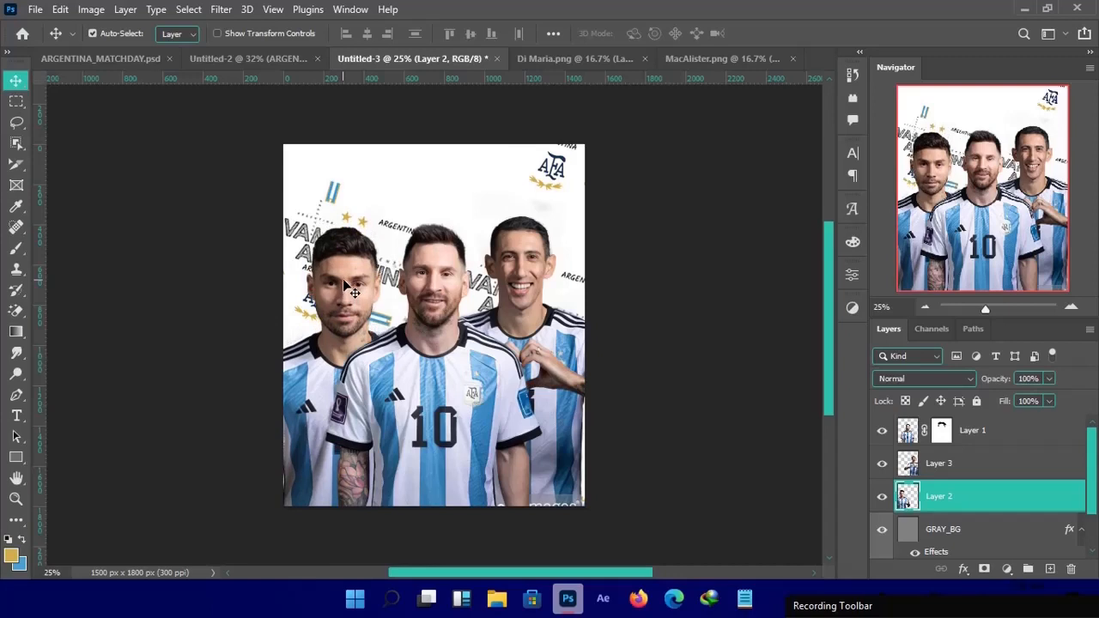
Nudge the player on Layer 3 down so his head sits slightly lower than the centre player's.
{"action": "left_click", "coordinate": [546, 341]}
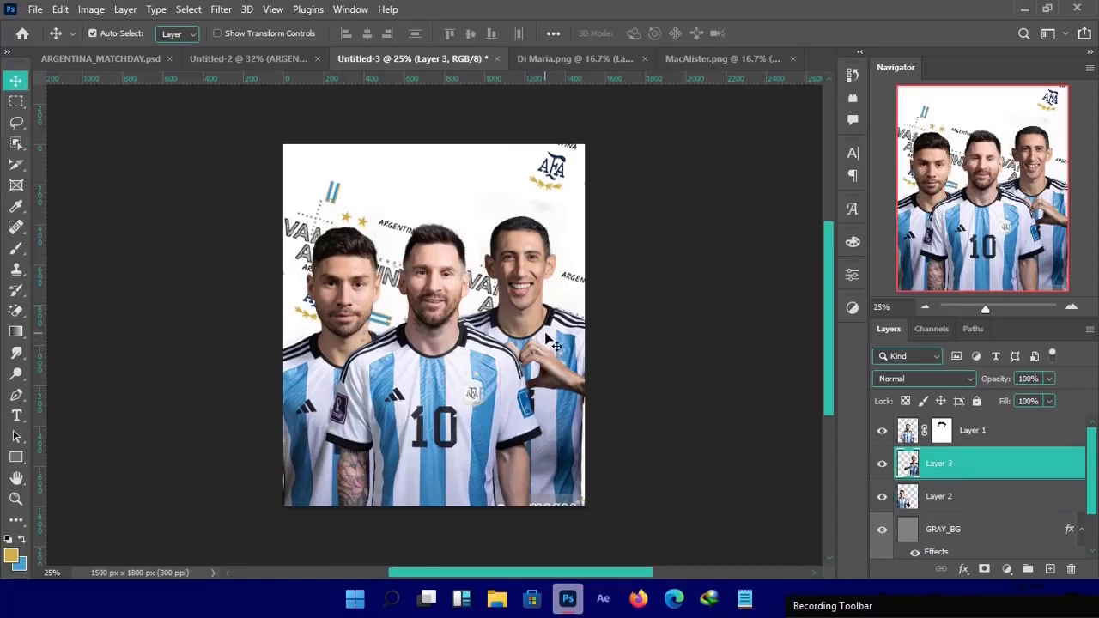
{"action": "key", "text": "shift+Down"}
{"action": "key", "text": "shift+Down"}
{"action": "key", "text": "shift+Down"}
{"action": "key", "text": "shift+Down"}
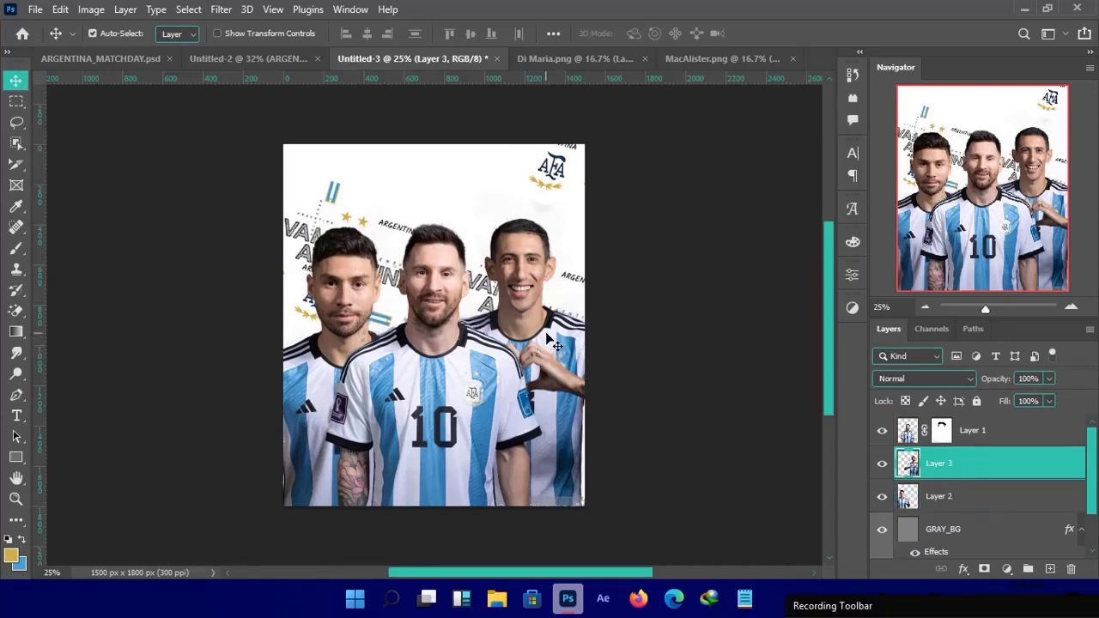
{"action": "key", "text": "shift+Down"}
{"action": "key", "text": "shift+Down"}
{"action": "key", "text": "shift+Down"}
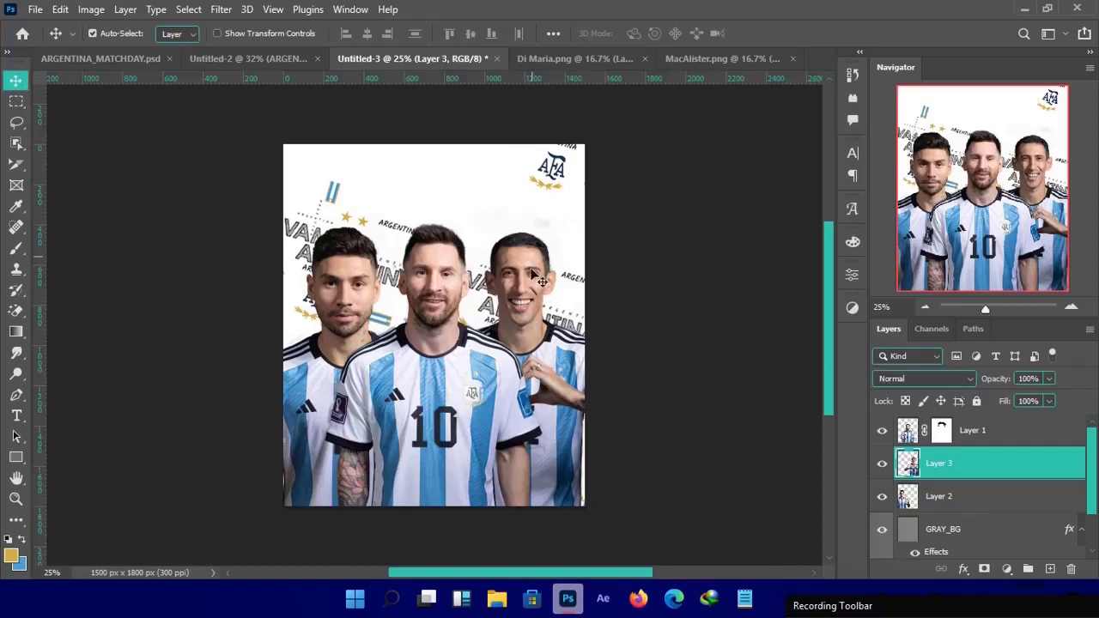
{"action": "left_click_drag", "start_coordinate": [421, 231], "coordinate": [417, 2]}
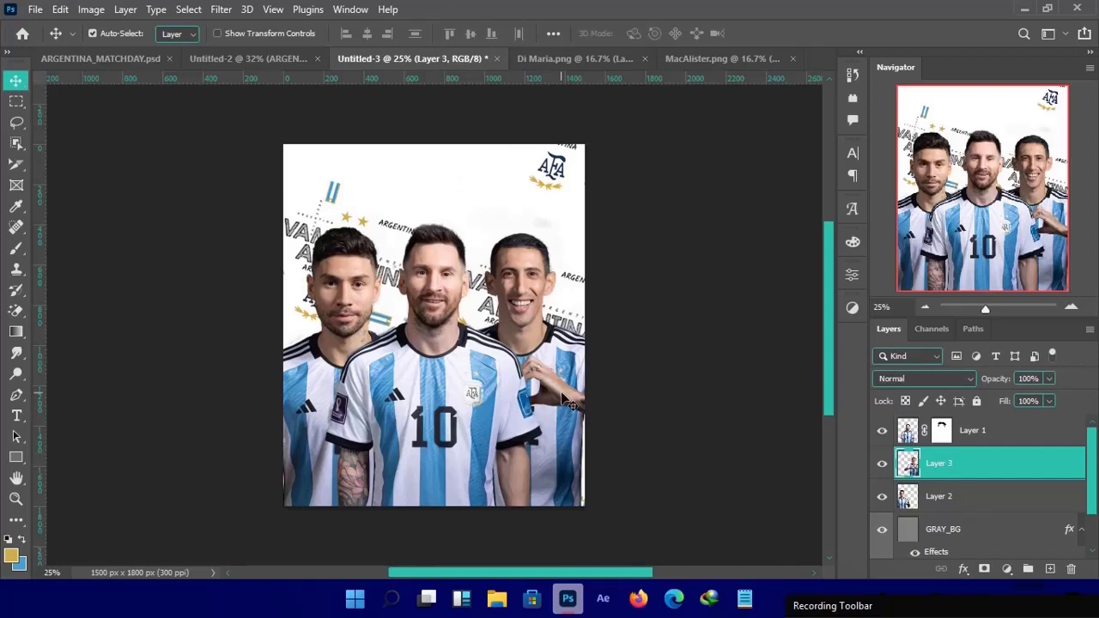
{"action": "left_click", "coordinate": [634, 253]}
{"action": "left_click", "coordinate": [523, 279]}
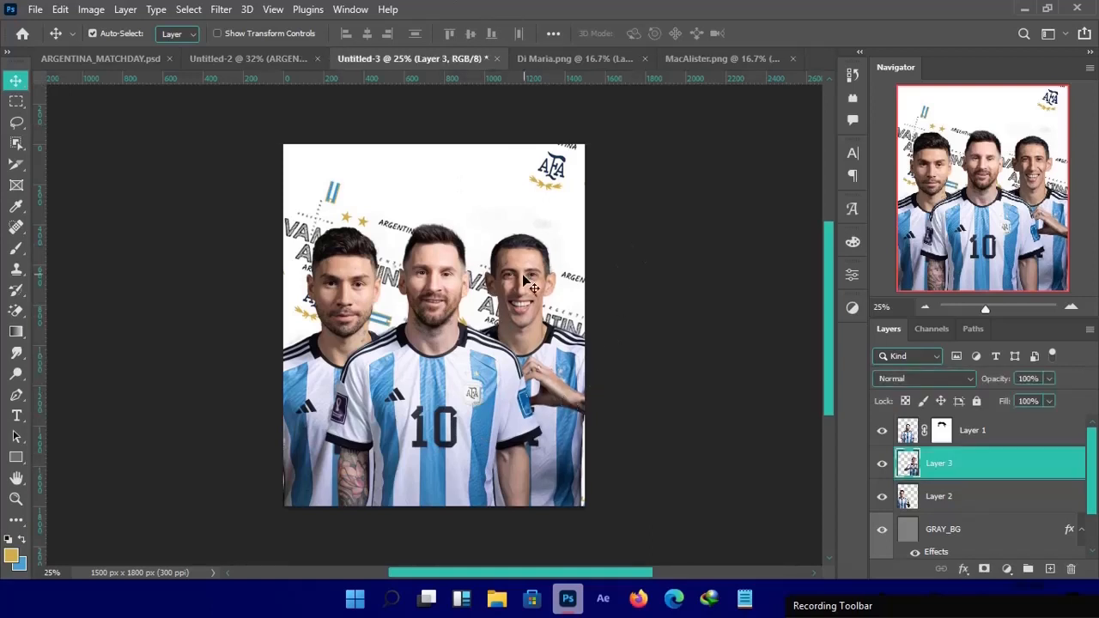
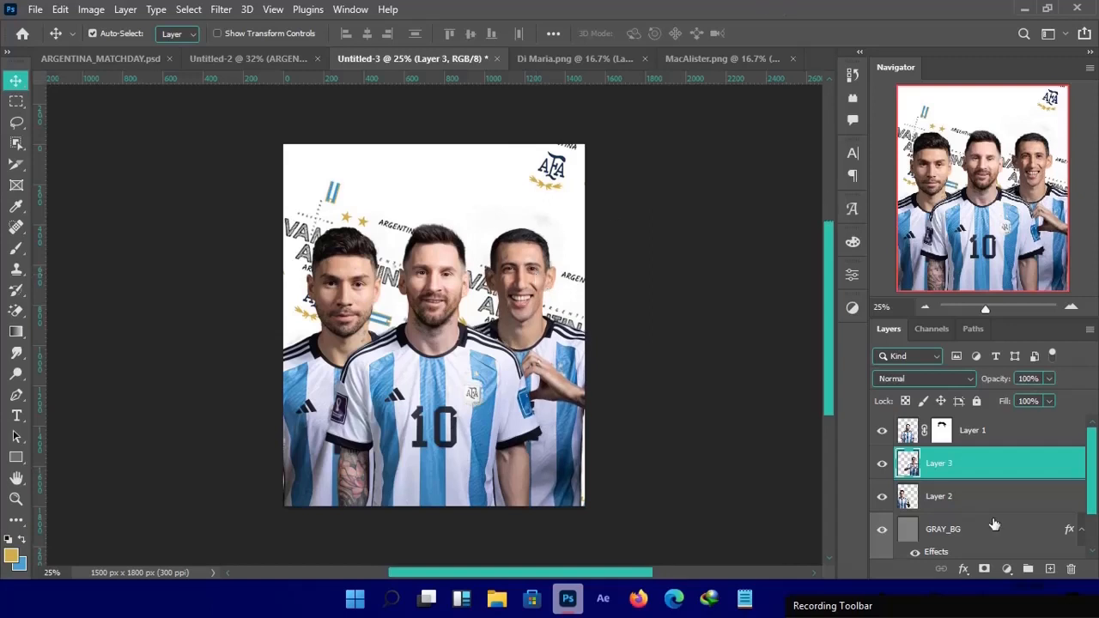
Add a layer mask to Layer 3 and brush away the backdrop remnants around that player's head with a soft black brush, 147 px down to 59 px.
{"action": "left_click", "coordinate": [984, 569]}
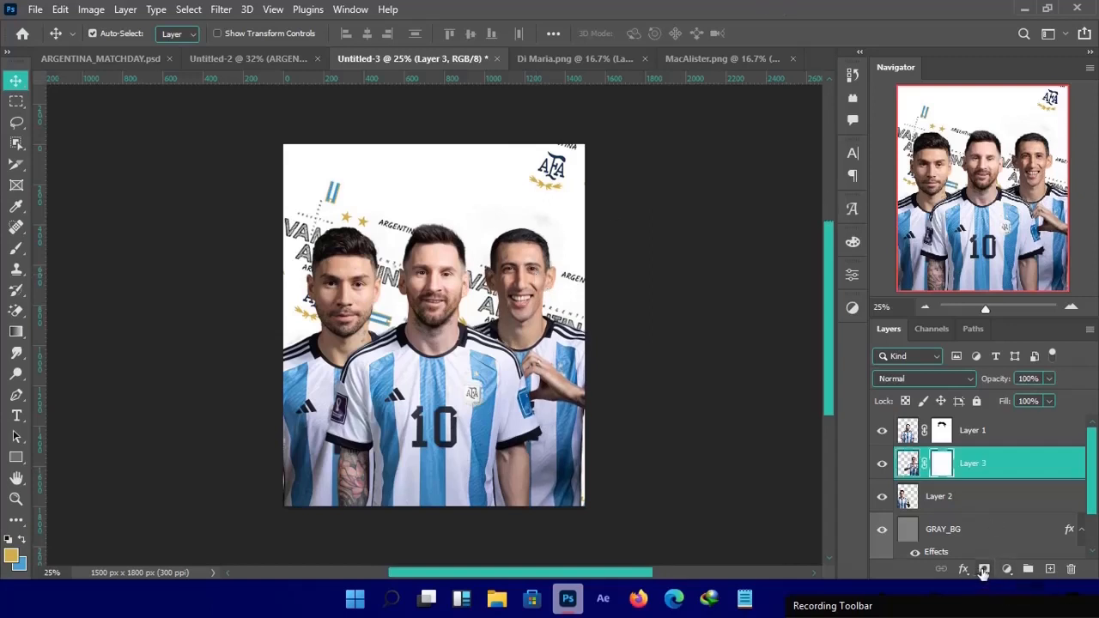
{"action": "key", "text": "b"}
{"action": "right_click", "coordinate": [554, 228], "text": "alt"}
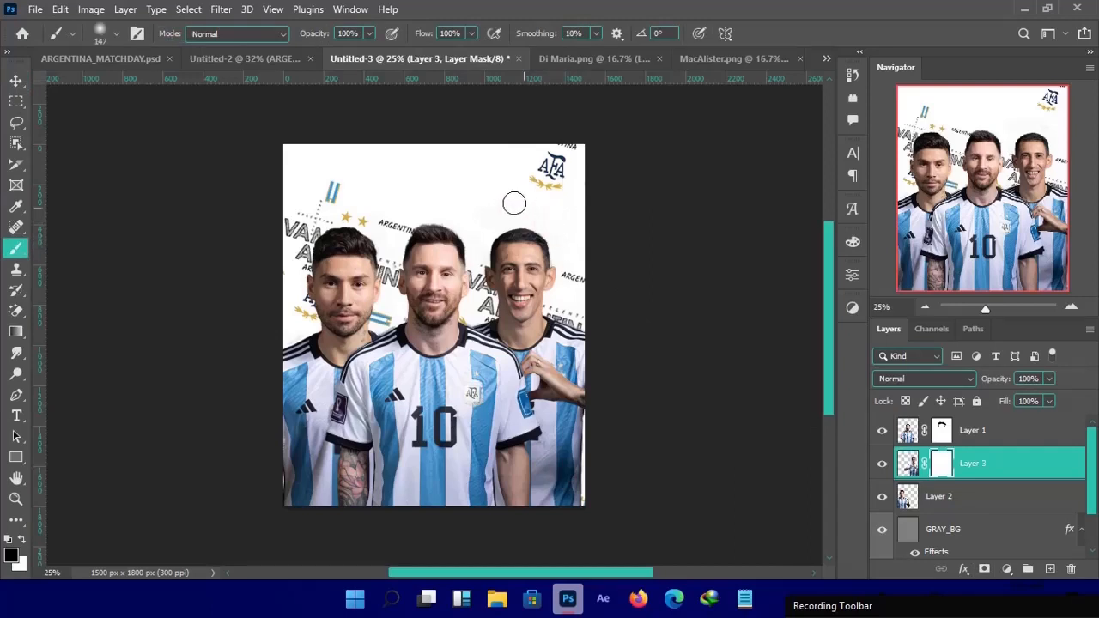
{"action": "key", "text": "ctrl+plus"}
{"action": "key", "text": "ctrl+plus"}
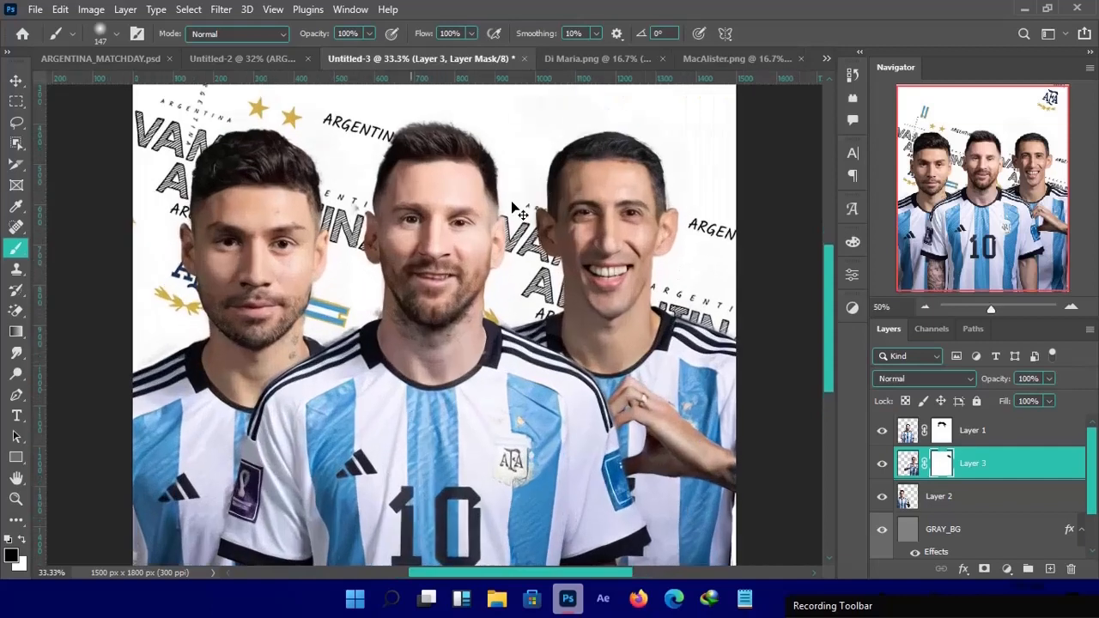
{"action": "left_click_drag", "start_coordinate": [520, 213], "coordinate": [483, 283]}
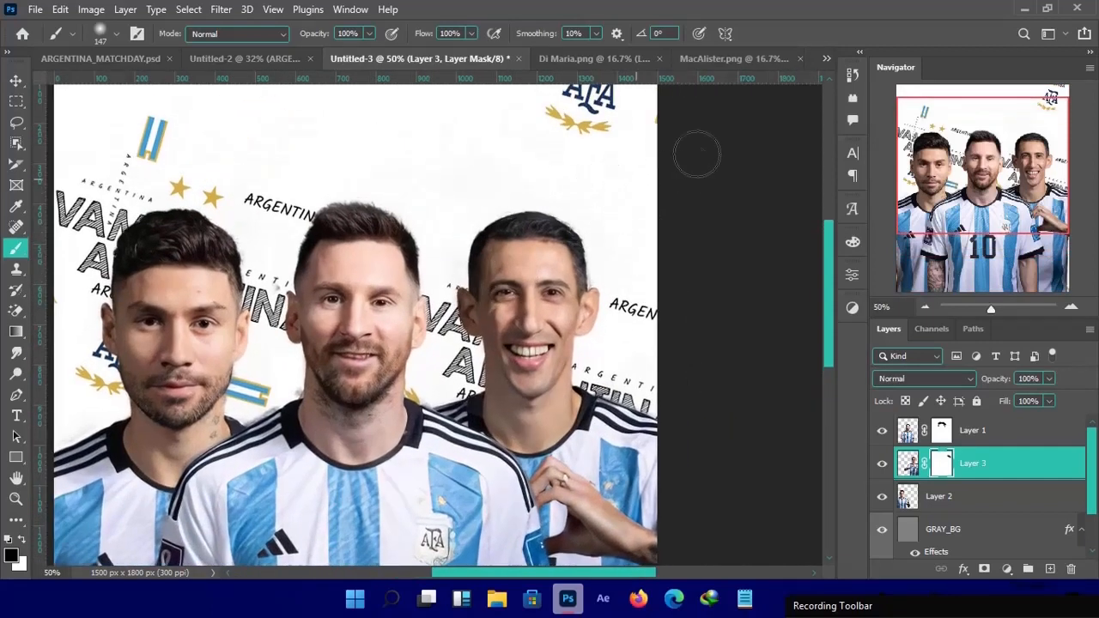
{"action": "right_click", "coordinate": [525, 187], "text": "alt"}
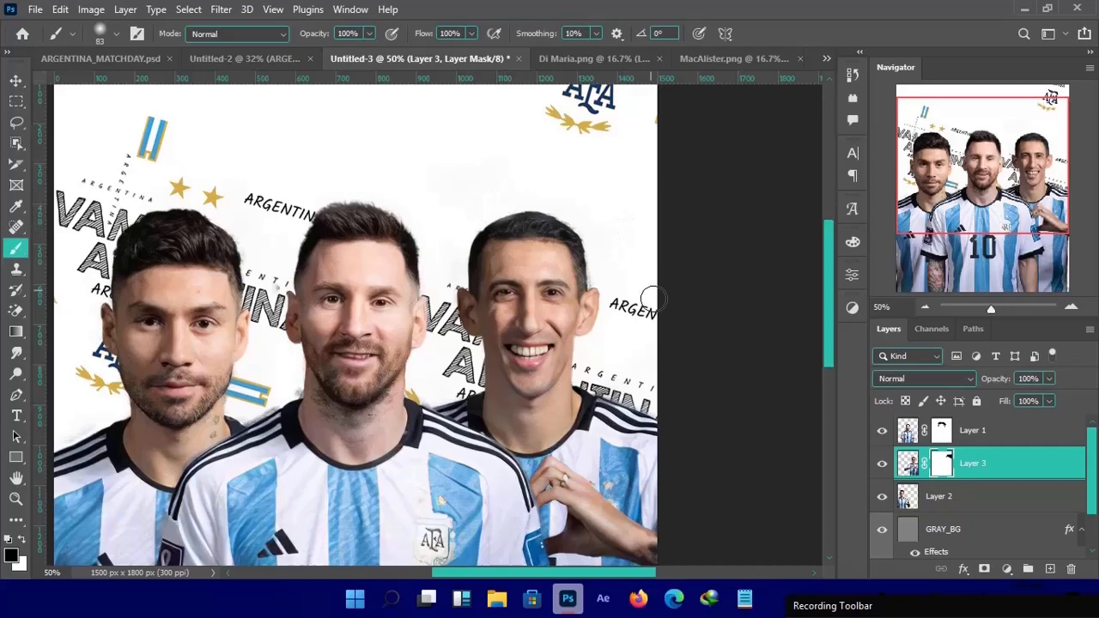
{"action": "right_click", "coordinate": [616, 266], "text": "alt"}
{"action": "scroll", "coordinate": [617, 268], "scroll_direction": "down", "scroll_amount": 2}
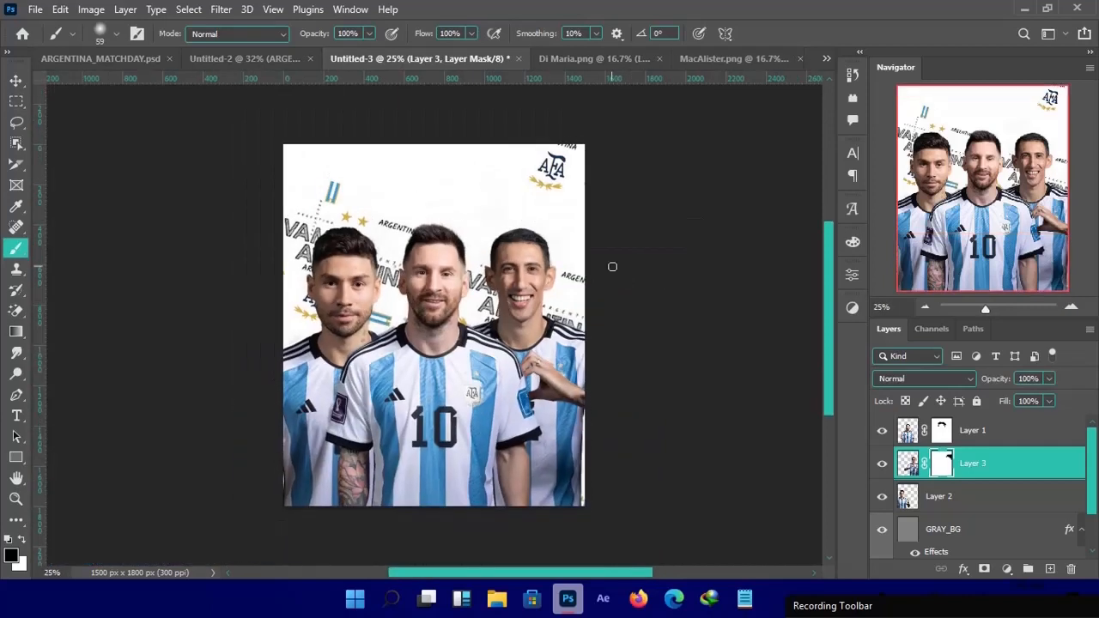
{"action": "key", "text": "v"}
{"action": "left_click_drag", "start_coordinate": [451, 290], "coordinate": [462, 297]}
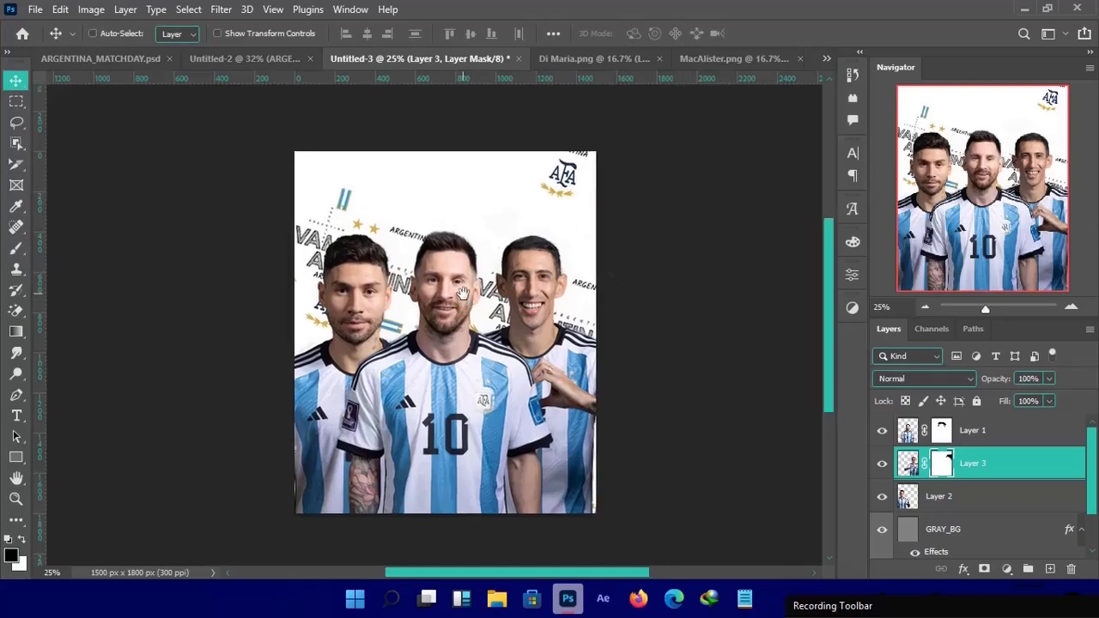
{"action": "key", "text": "ctrl+plus"}
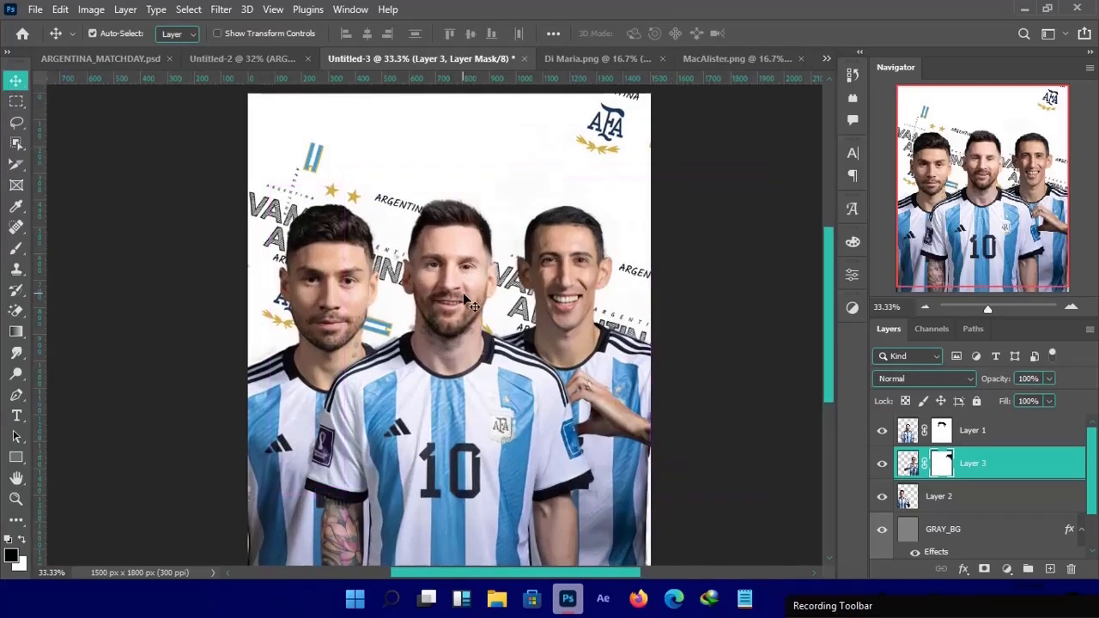
{"action": "scroll", "coordinate": [512, 307], "scroll_direction": "down", "scroll_amount": 1}
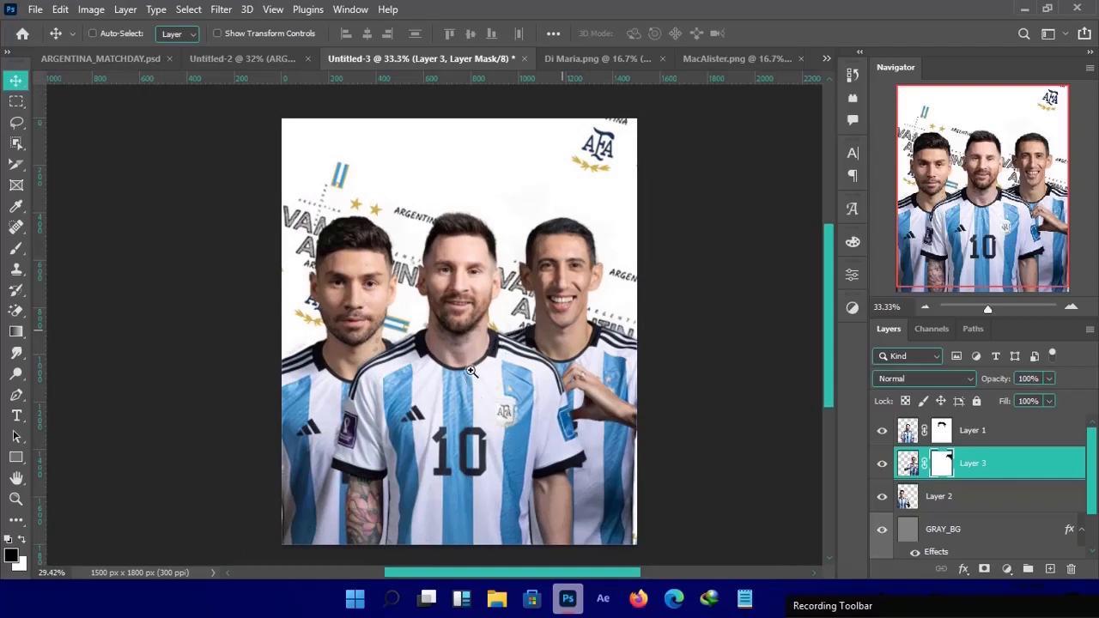
{"action": "scroll", "coordinate": [532, 304], "scroll_direction": "down", "scroll_amount": 1}
{"action": "left_click_drag", "start_coordinate": [531, 376], "coordinate": [375, 434]}
{"action": "key", "text": "ctrl+z"}
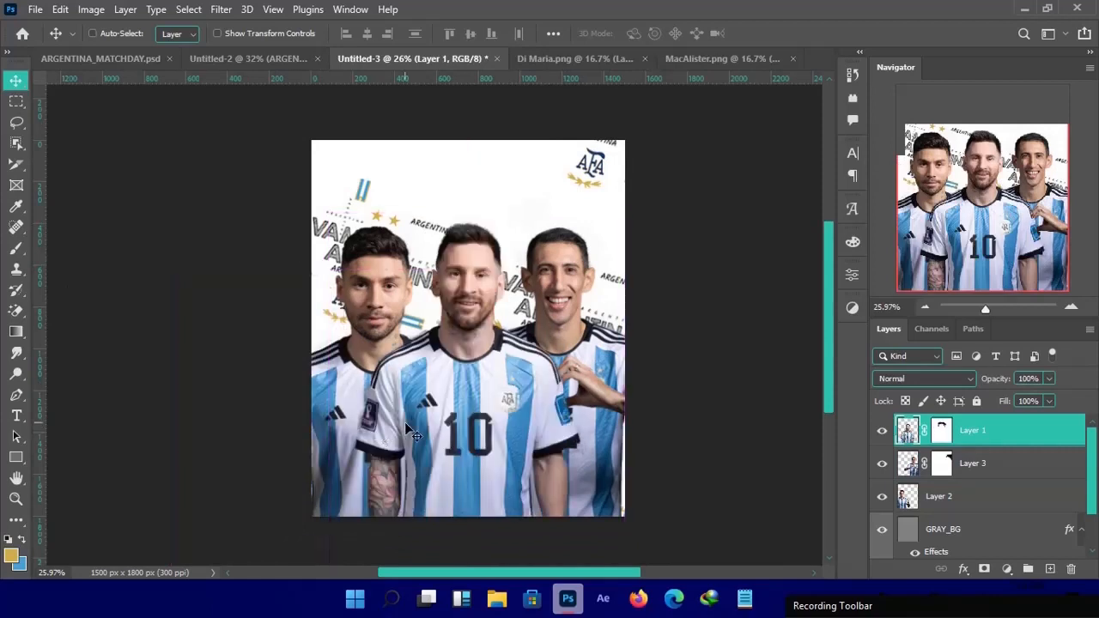
Convert Layer 1, the centre player's masked layer, to a smart object.
{"action": "key", "text": "ctrl+plus"}
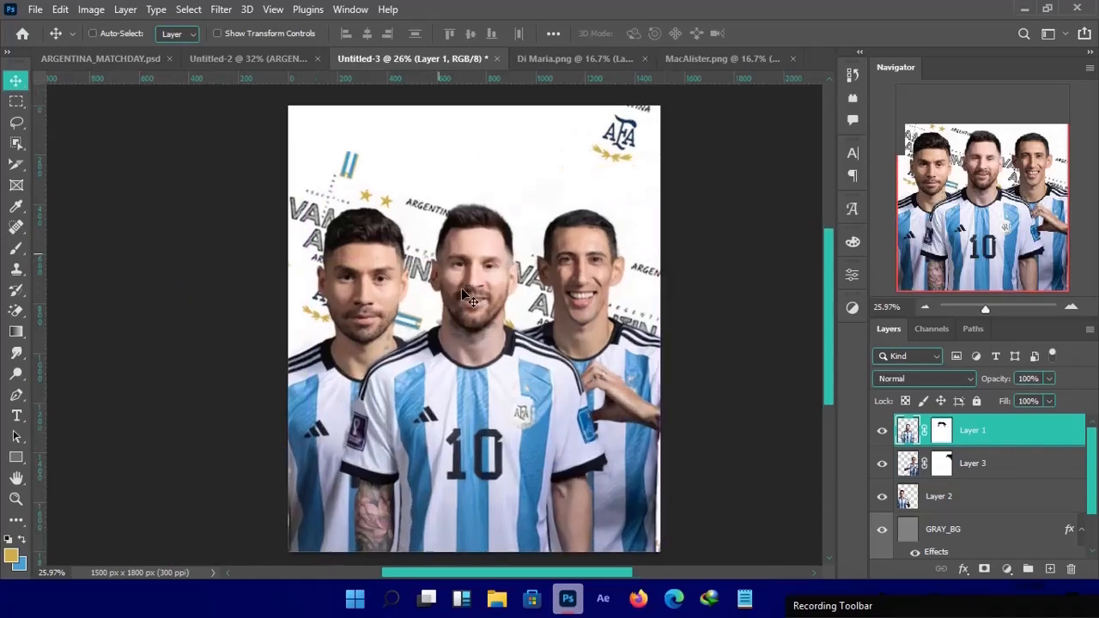
{"action": "key", "text": "ctrl+minus"}
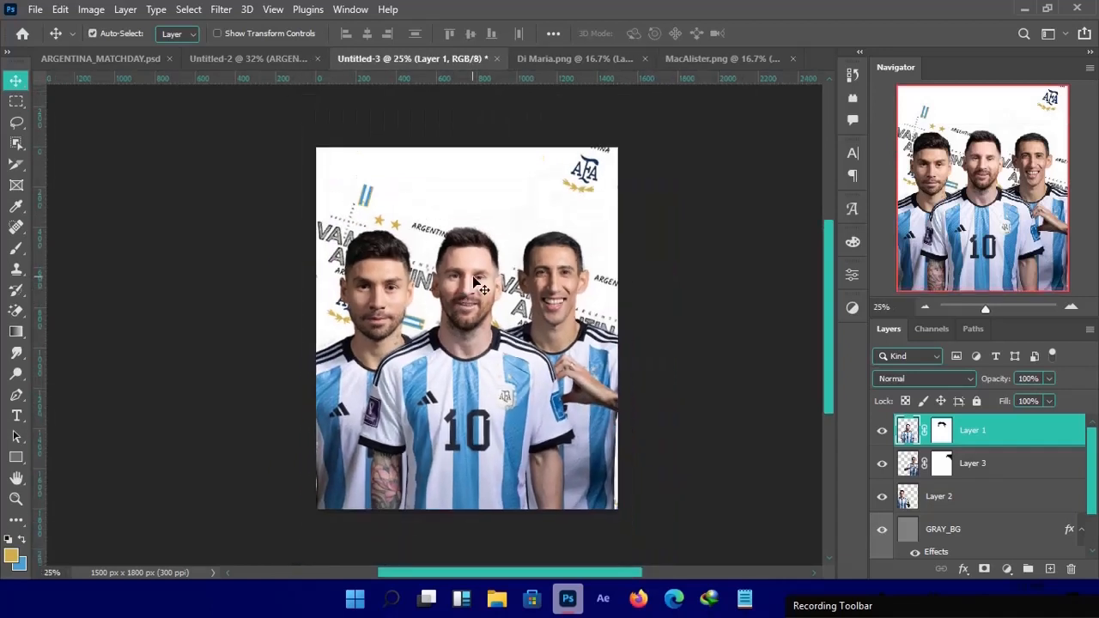
{"action": "right_click", "coordinate": [1031, 445]}
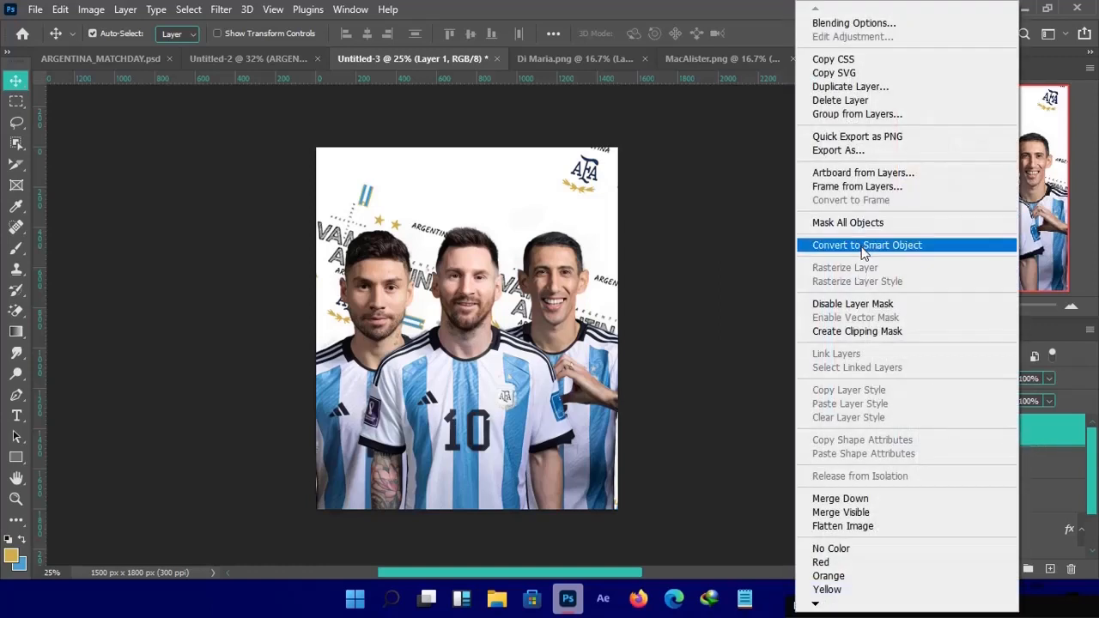
{"action": "left_click", "coordinate": [862, 247]}
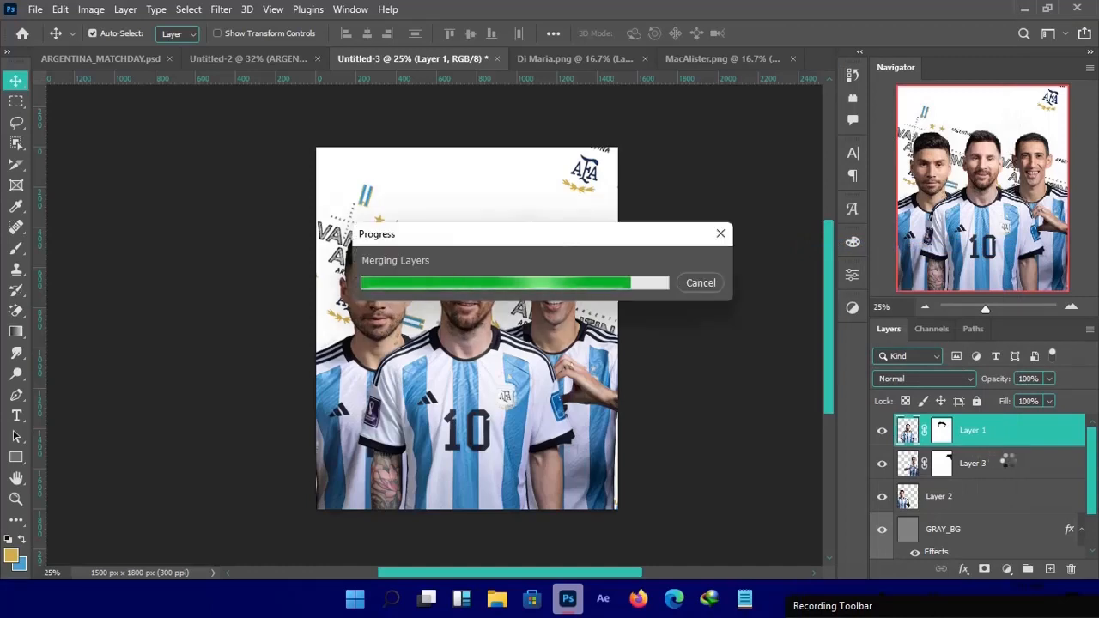
Convert Layer 3 and Layer 2, the two outer players, to smart objects.
{"action": "left_click", "coordinate": [1004, 464]}
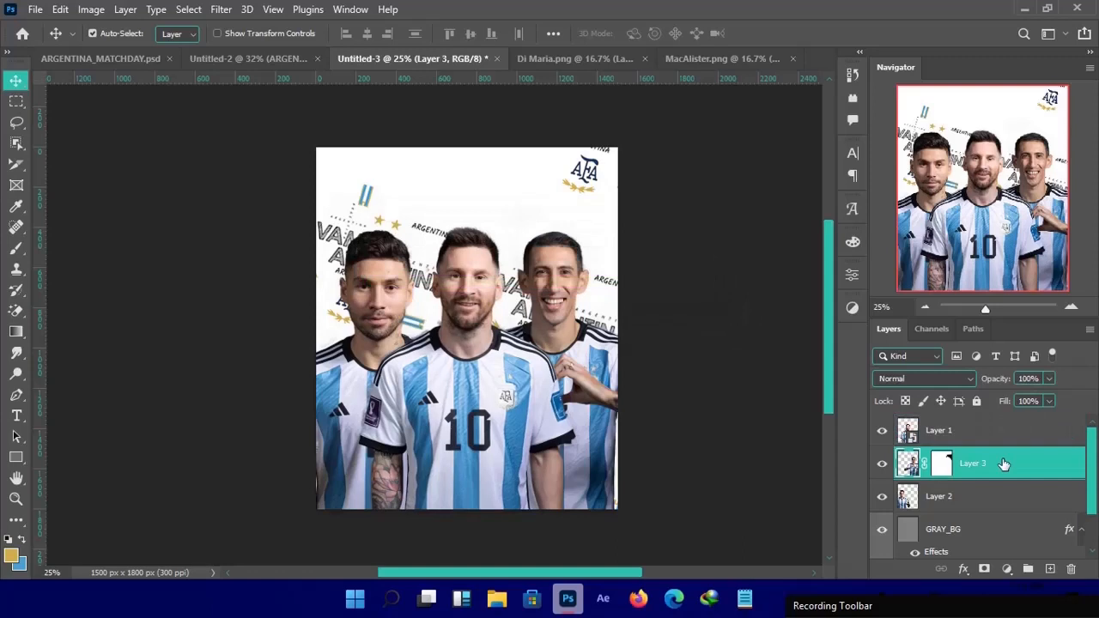
{"action": "right_click", "coordinate": [1008, 463]}
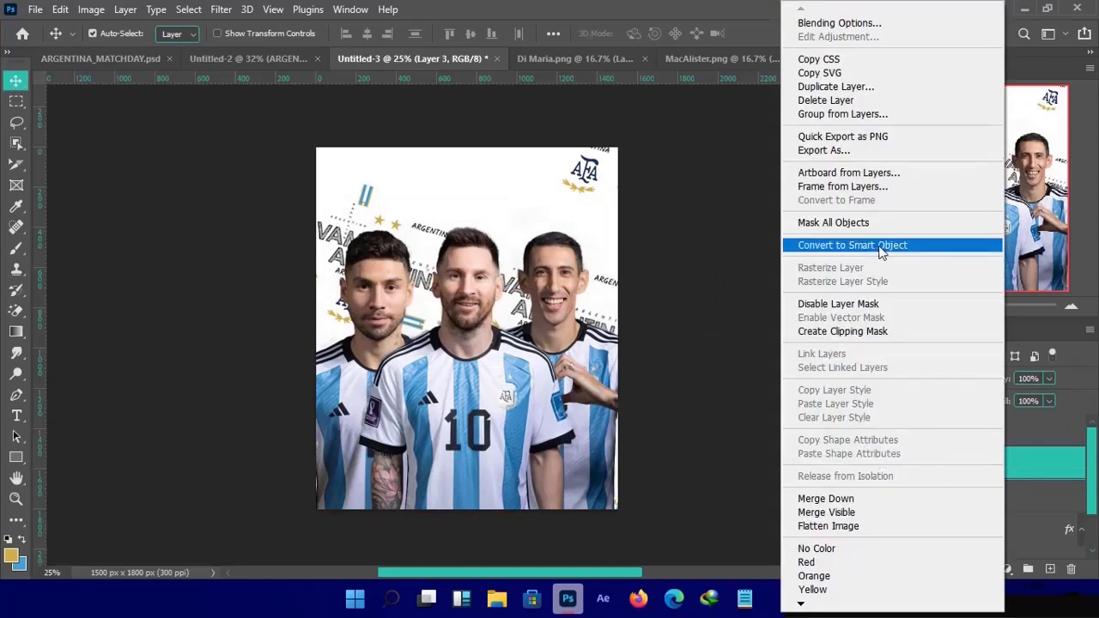
{"action": "left_click", "coordinate": [880, 249]}
{"action": "left_click", "coordinate": [965, 497]}
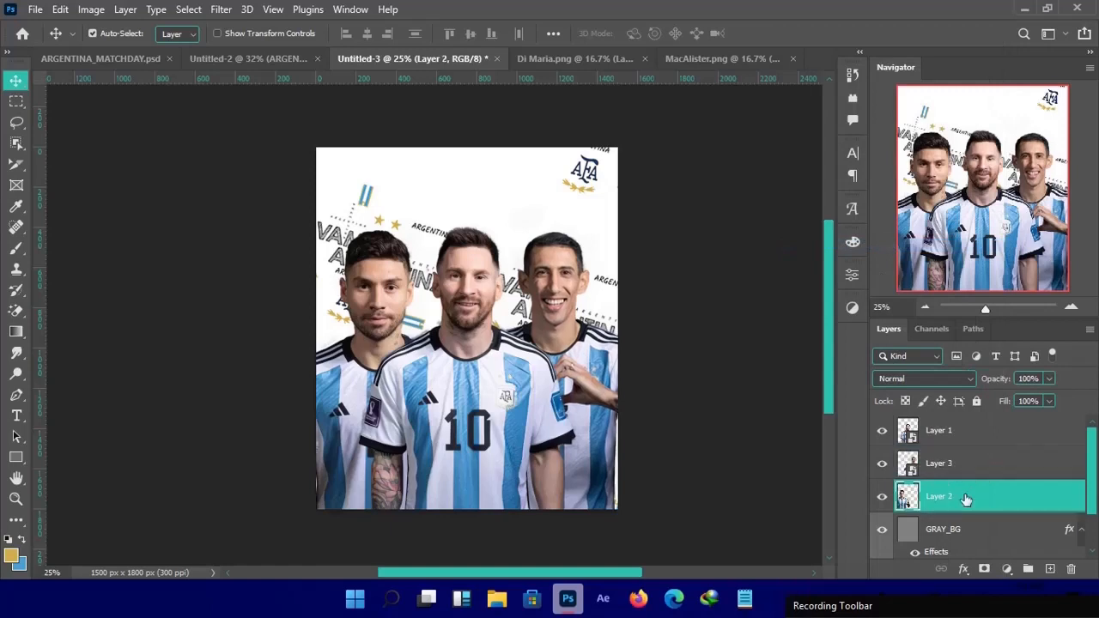
{"action": "right_click", "coordinate": [963, 498]}
{"action": "left_click", "coordinate": [805, 245]}
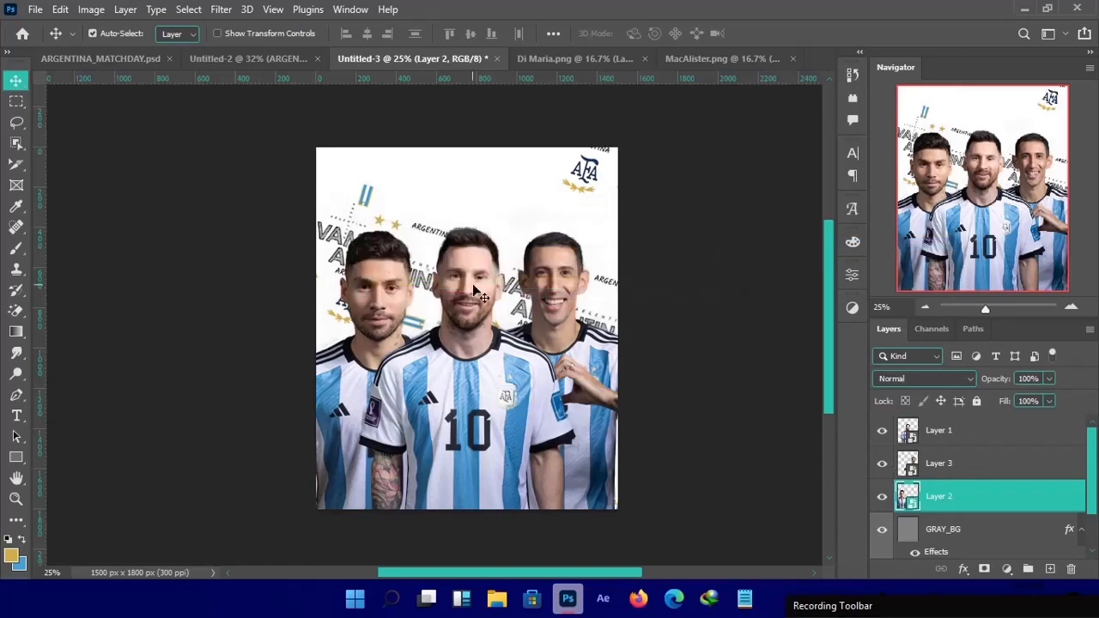
Try a Camera Raw adjustment on Layer 1, the centre player, with Highlights -100, Whites +78 and Clarity +93.
{"action": "left_click", "coordinate": [480, 295]}
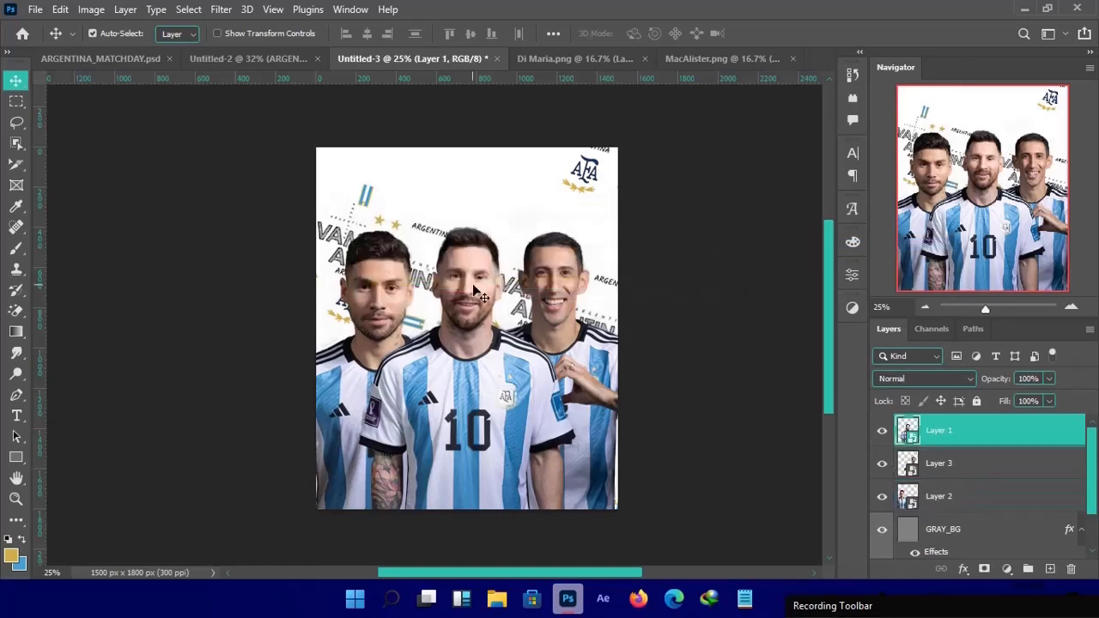
{"action": "left_click", "coordinate": [221, 10]}
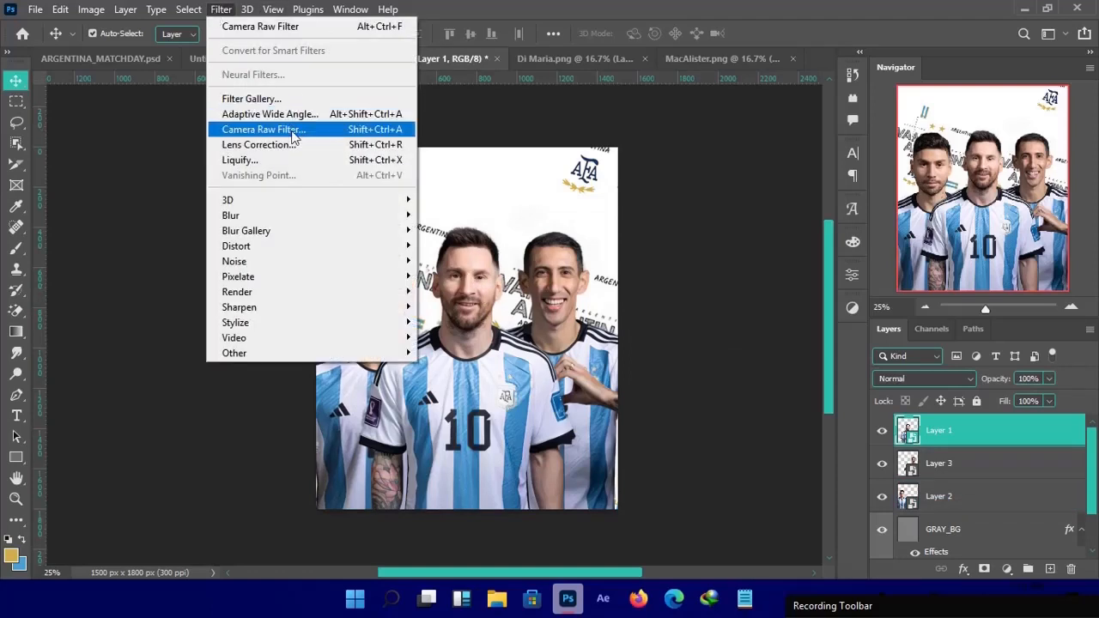
{"action": "left_click", "coordinate": [692, 5]}
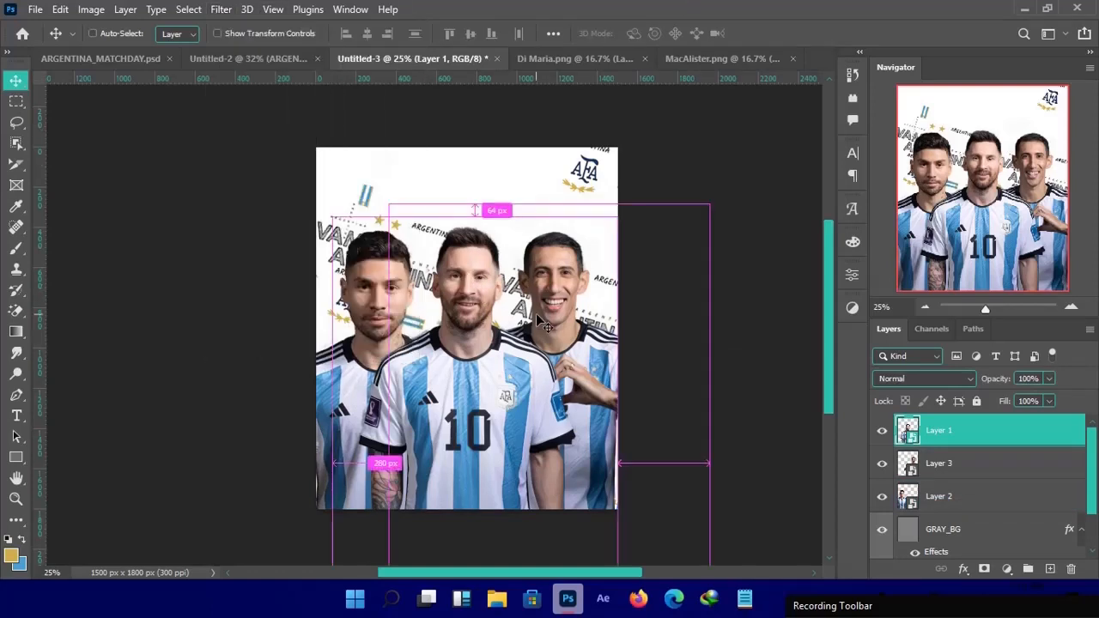
{"action": "key", "text": "ctrl+shift+a"}
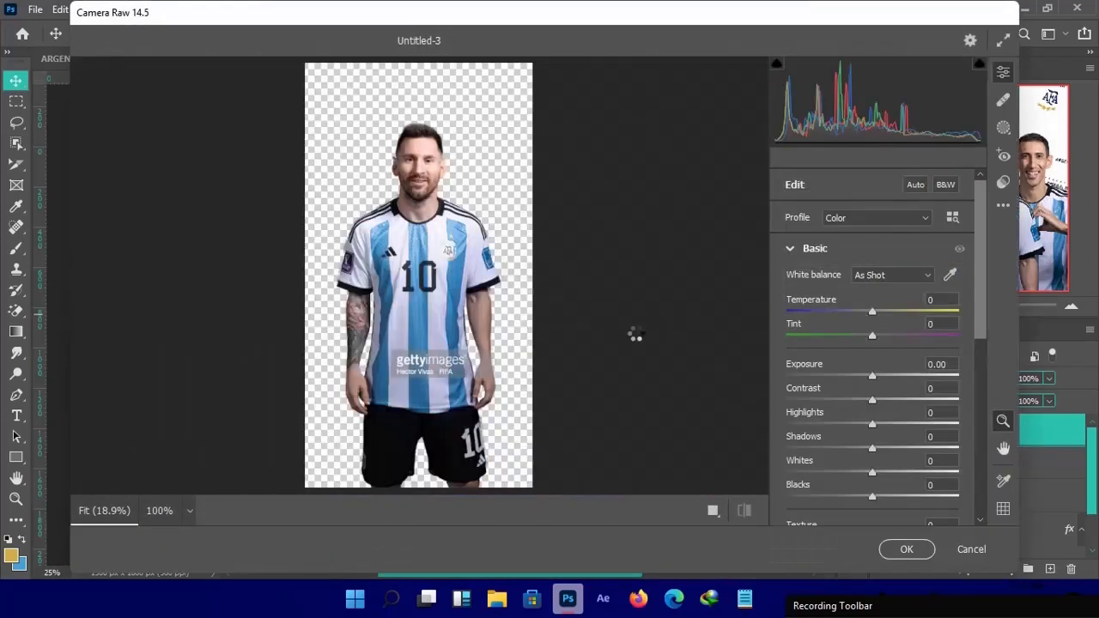
{"action": "left_click", "coordinate": [1004, 206]}
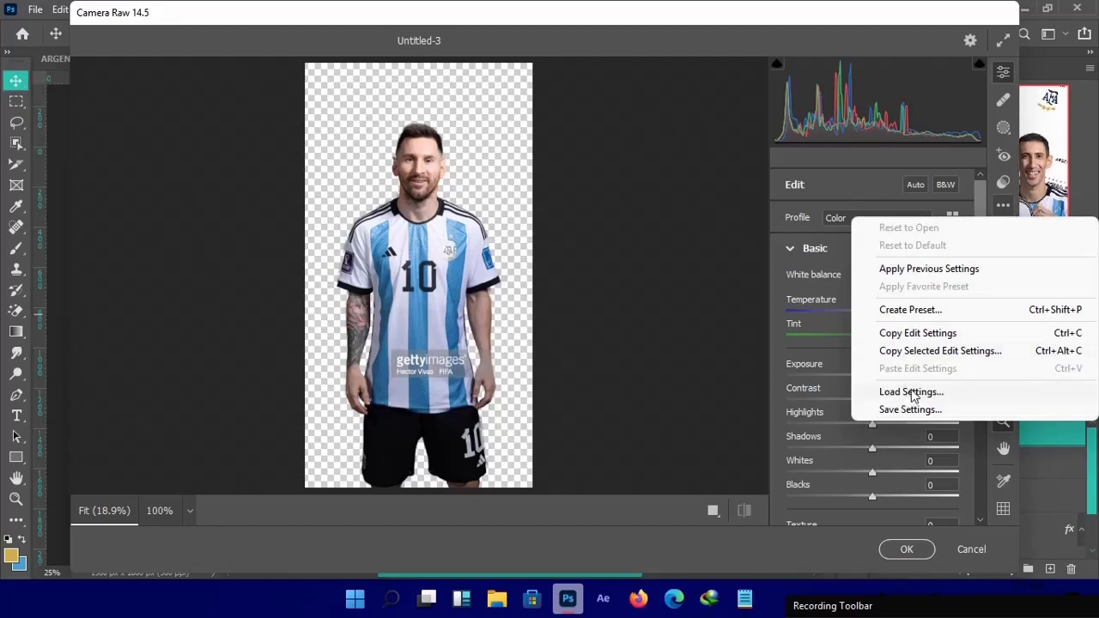
{"action": "left_click", "coordinate": [857, 12]}
{"action": "left_click_drag", "start_coordinate": [872, 424], "coordinate": [893, 424]}
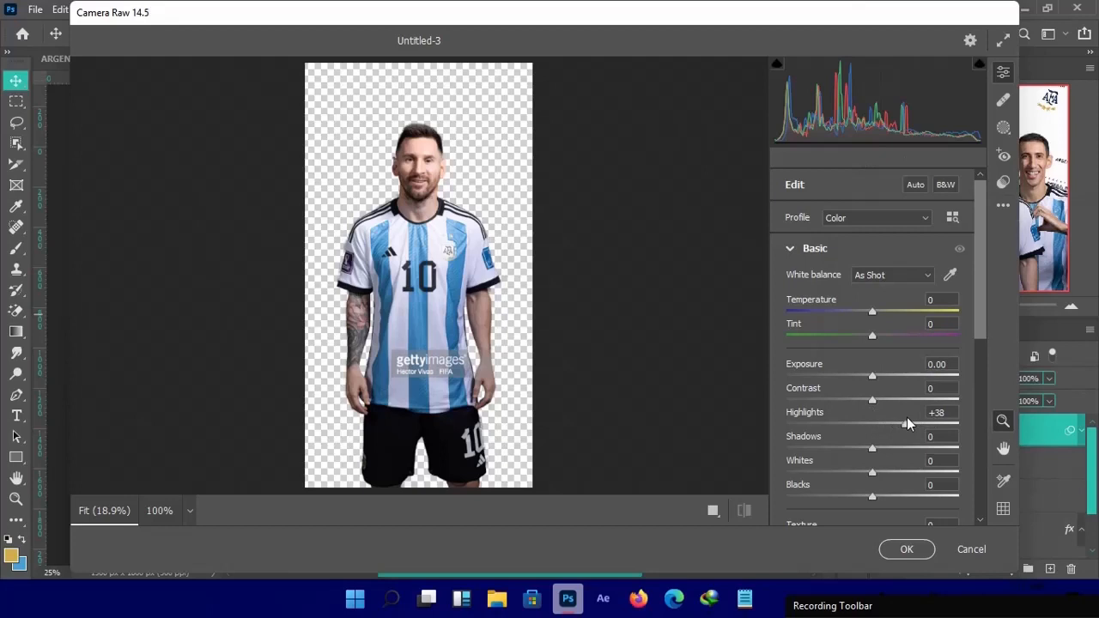
{"action": "left_click_drag", "start_coordinate": [901, 419], "coordinate": [758, 425]}
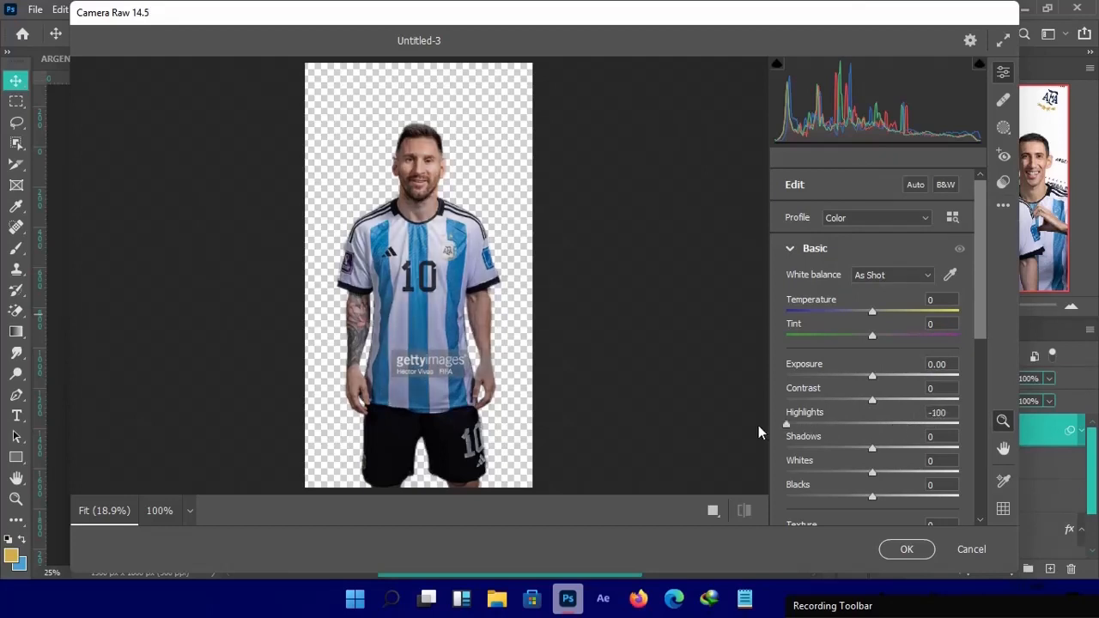
{"action": "left_click_drag", "start_coordinate": [871, 475], "coordinate": [940, 477]}
{"action": "left_click_drag", "start_coordinate": [981, 320], "coordinate": [989, 386]}
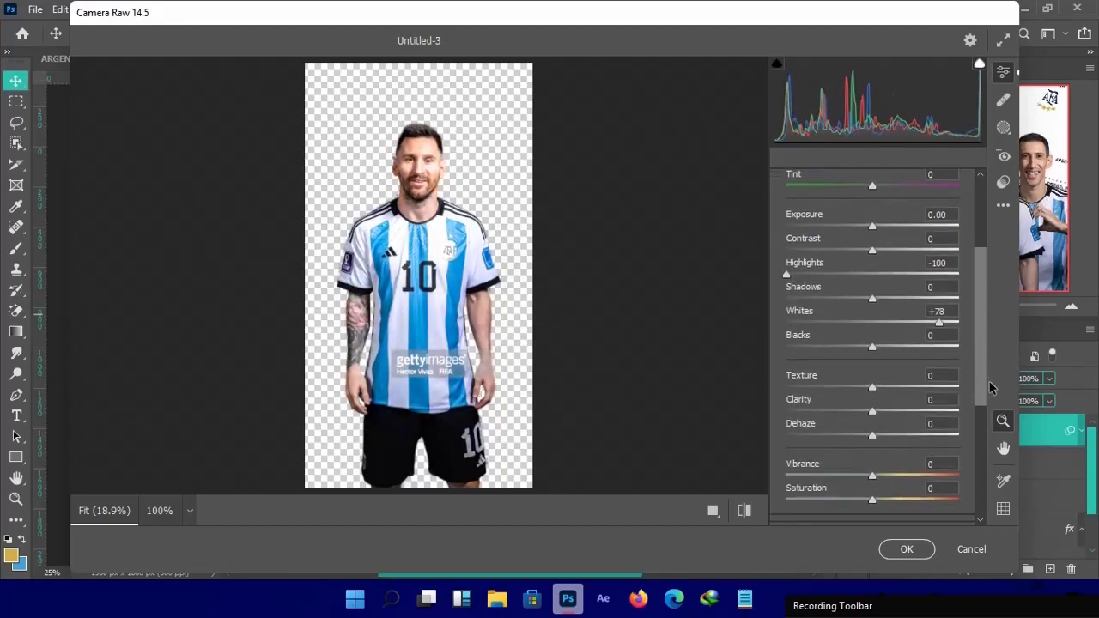
{"action": "left_click_drag", "start_coordinate": [943, 416], "coordinate": [953, 416]}
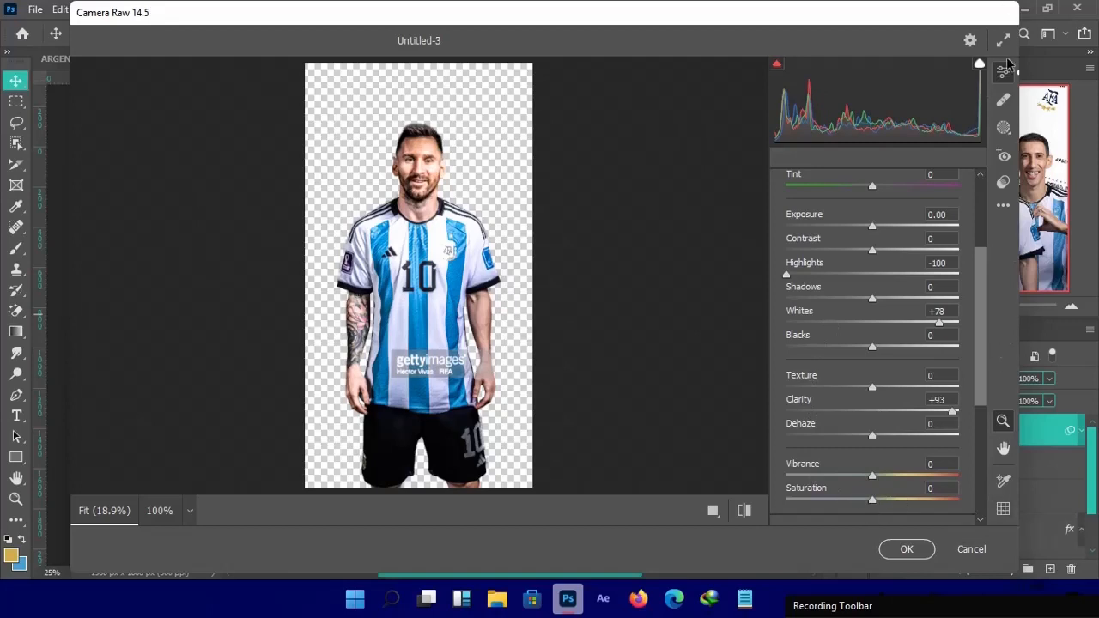
{"action": "left_click", "coordinate": [971, 548]}
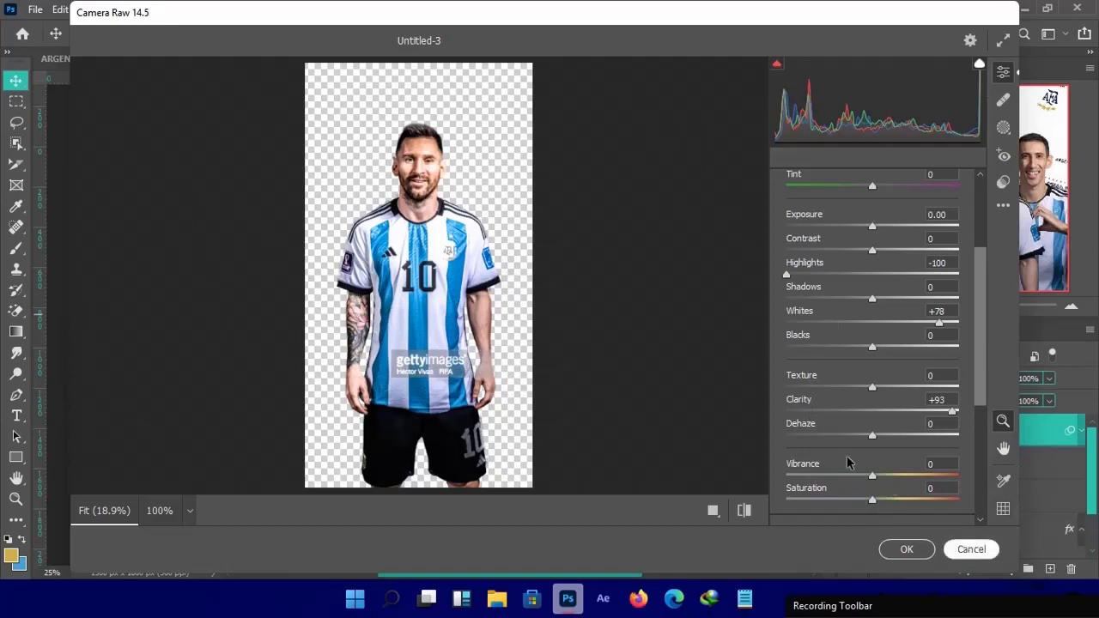
{"action": "left_click", "coordinate": [590, 263]}
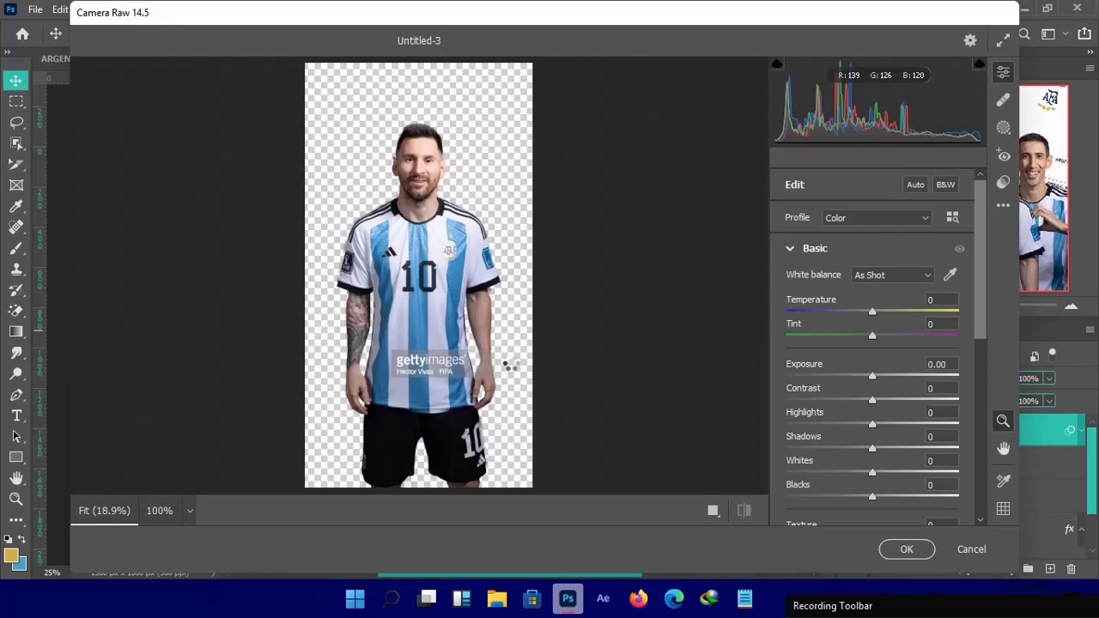
Load the VSCO (3).xmp settings in Camera Raw for the centre player on Layer 1, raise Clarity to +95 and apply the filter.
{"action": "left_click", "coordinate": [1003, 206]}
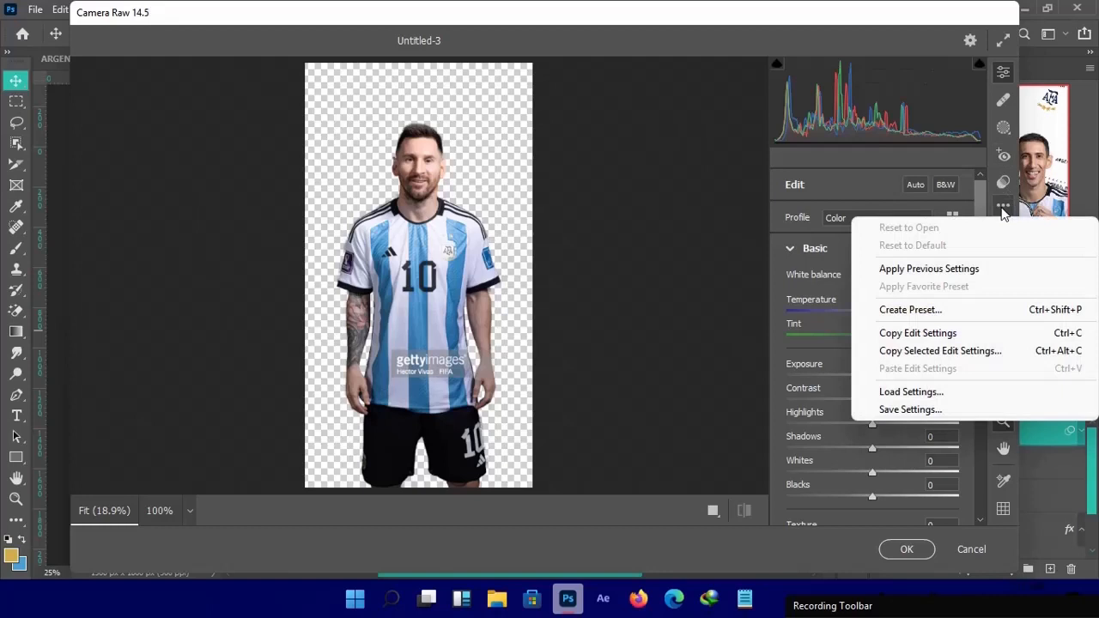
{"action": "left_click", "coordinate": [927, 391]}
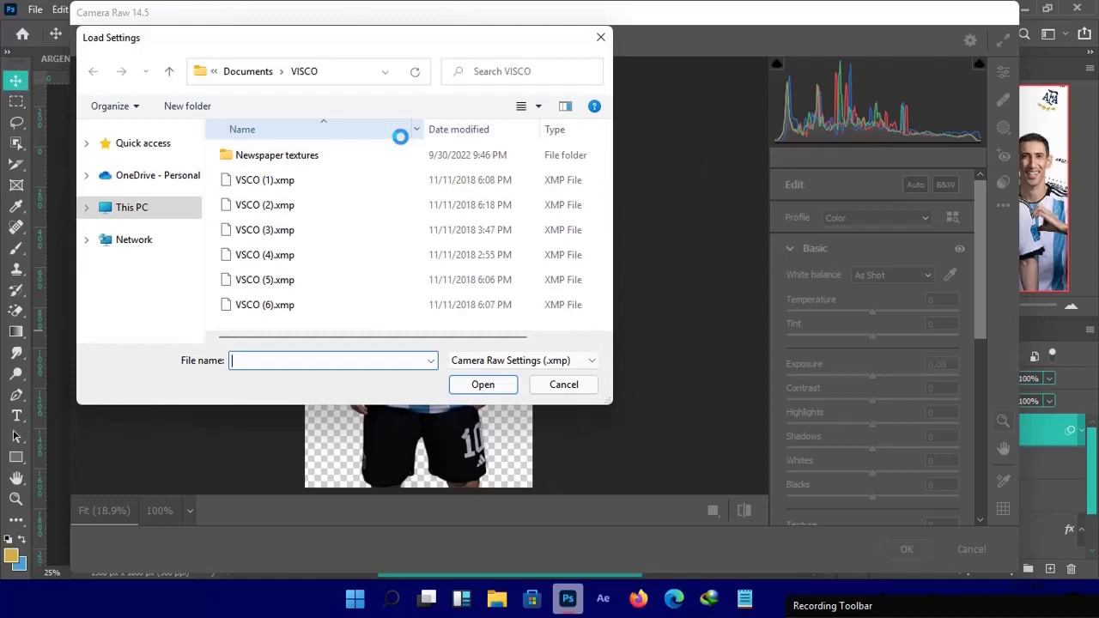
{"action": "left_click", "coordinate": [287, 230]}
{"action": "left_click", "coordinate": [474, 384]}
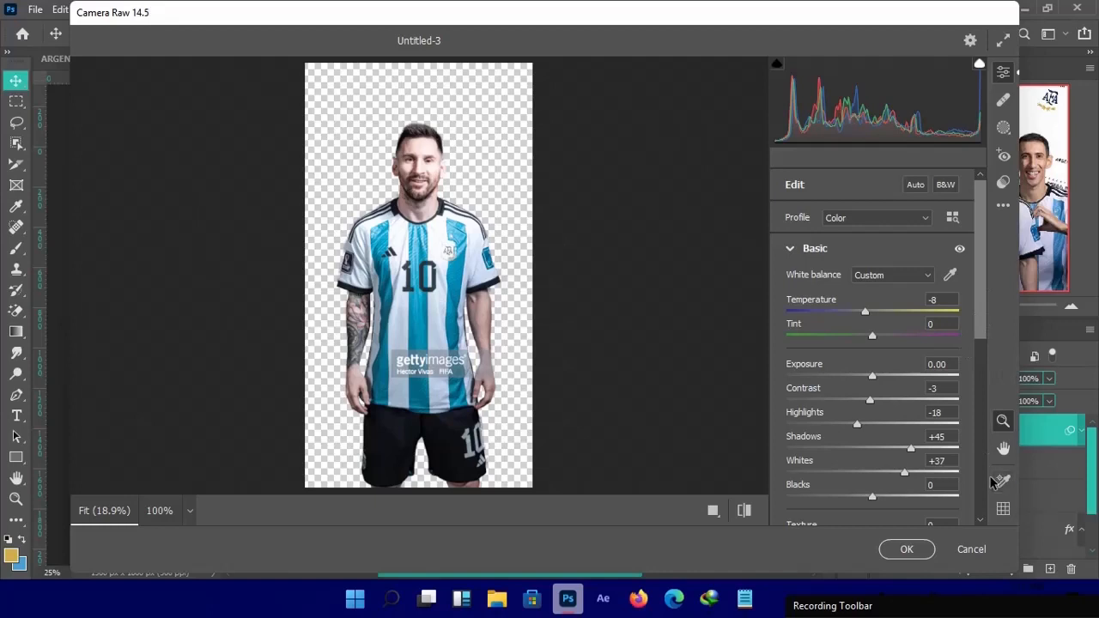
{"action": "scroll", "coordinate": [985, 399], "scroll_direction": "down", "scroll_amount": 1}
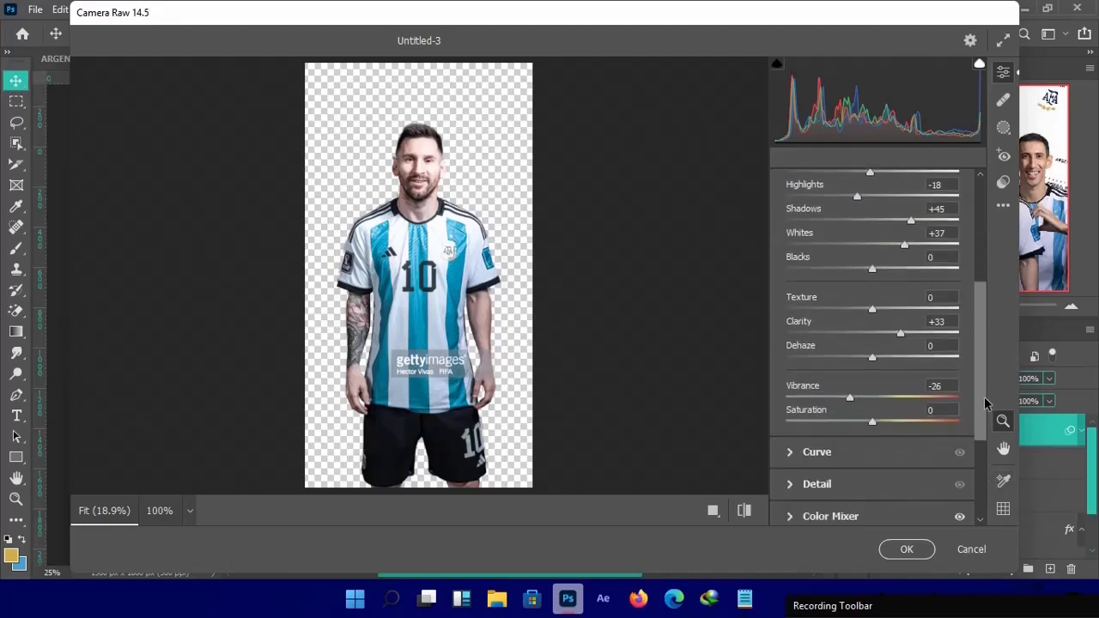
{"action": "left_click_drag", "start_coordinate": [936, 334], "coordinate": [953, 335]}
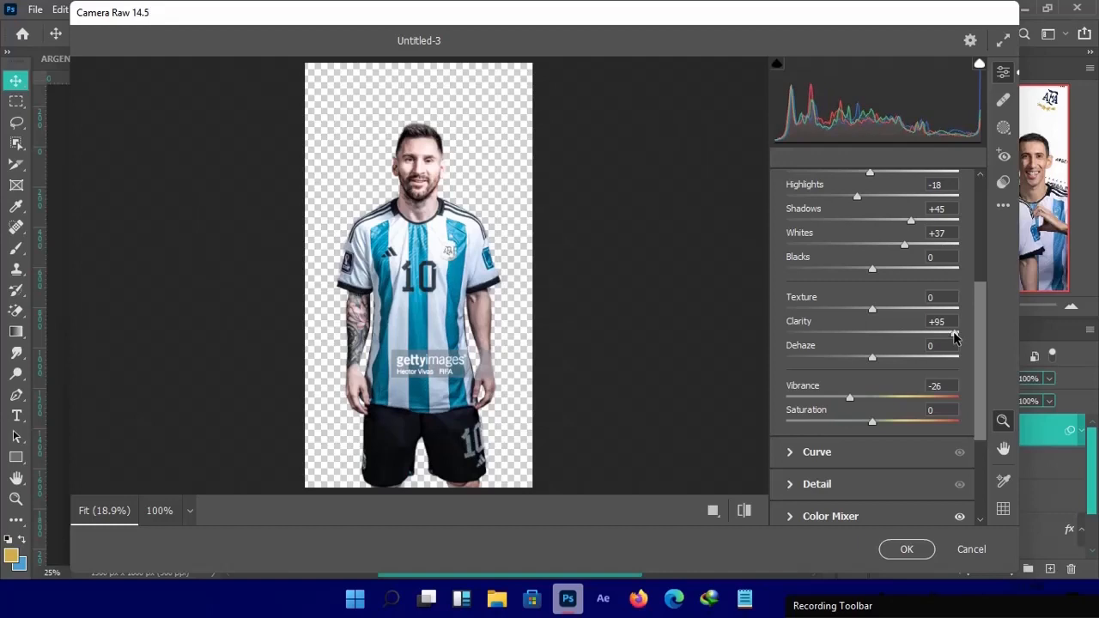
{"action": "left_click", "coordinate": [905, 551]}
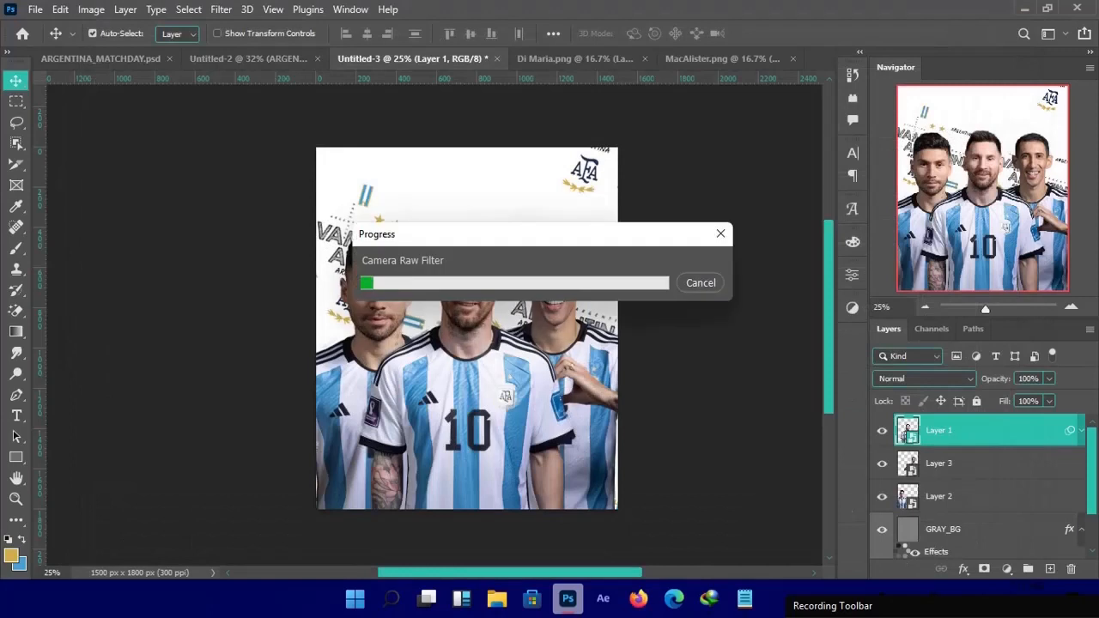
Apply the Camera Raw Filter to the number 4 player on Layer 2 with the same VSCO settings file as the centre player.
{"action": "left_click", "coordinate": [394, 316]}
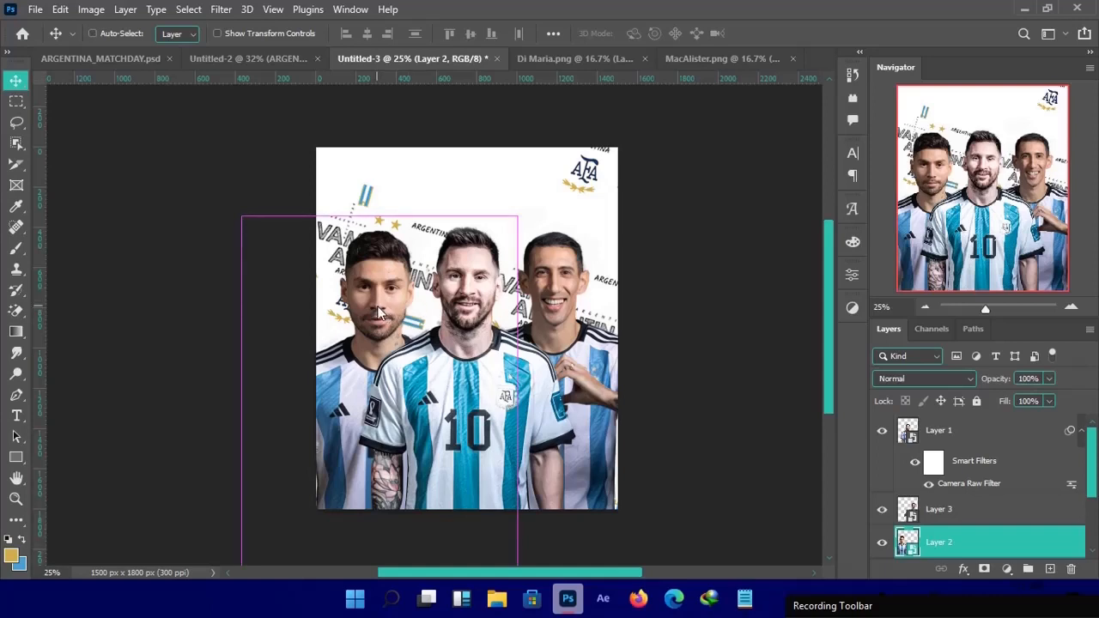
{"action": "key", "text": "ctrl+shift+a"}
{"action": "left_click", "coordinate": [1003, 206]}
{"action": "left_click", "coordinate": [932, 389]}
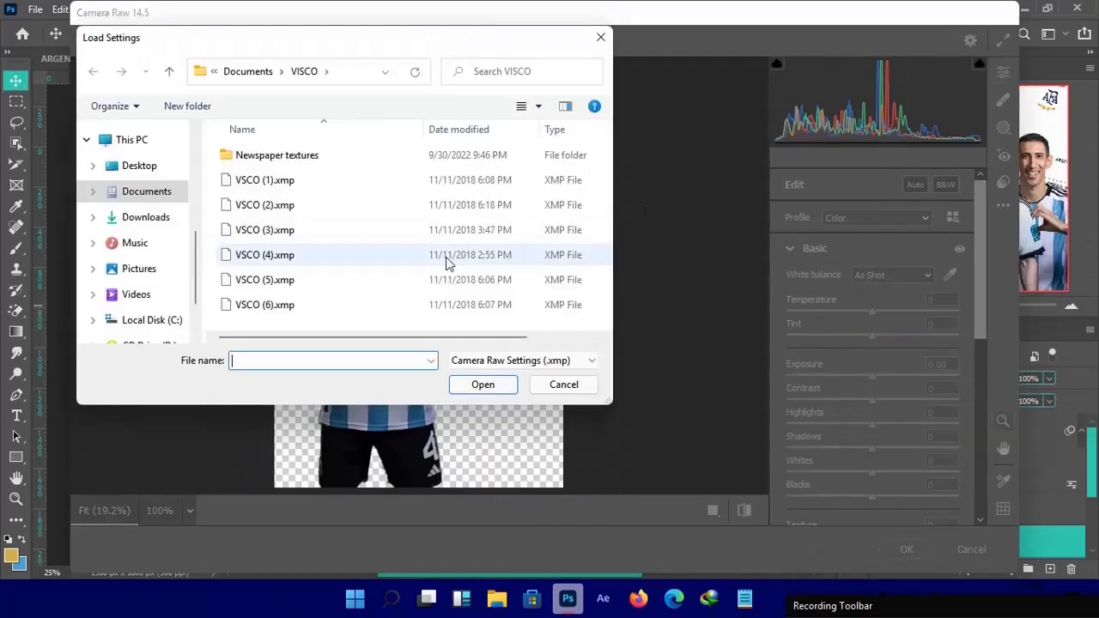
{"action": "left_click", "coordinate": [284, 204]}
{"action": "left_click", "coordinate": [483, 385]}
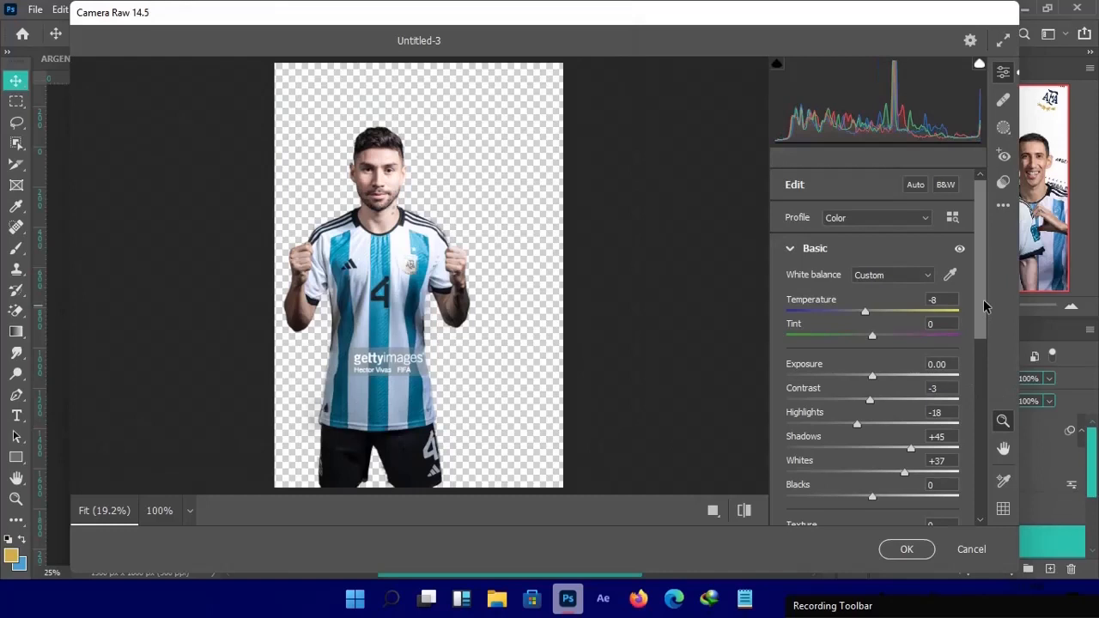
{"action": "scroll", "coordinate": [984, 307], "scroll_direction": "down", "scroll_amount": 5}
{"action": "key", "text": "Return"}
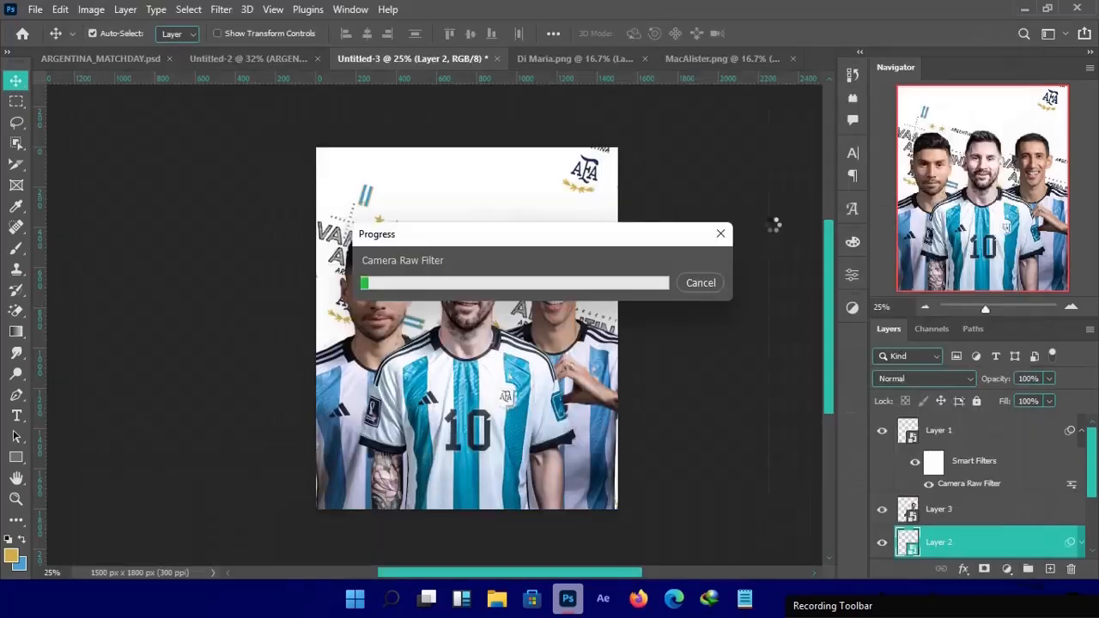
Apply the Camera Raw Filter to the player on Layer 3 using the VSCO (3).xmp settings.
{"action": "left_click", "coordinate": [554, 268]}
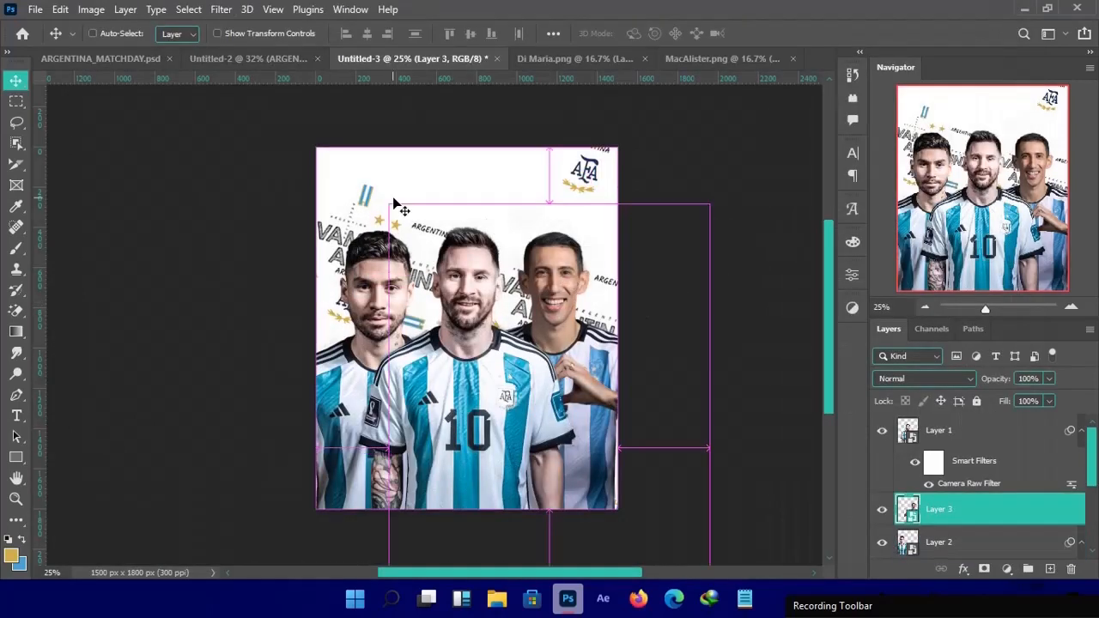
{"action": "key", "text": "ctrl+shift+a"}
{"action": "left_click", "coordinate": [1003, 205]}
{"action": "left_click", "coordinate": [898, 392]}
{"action": "left_click", "coordinate": [352, 228]}
{"action": "left_click", "coordinate": [482, 384]}
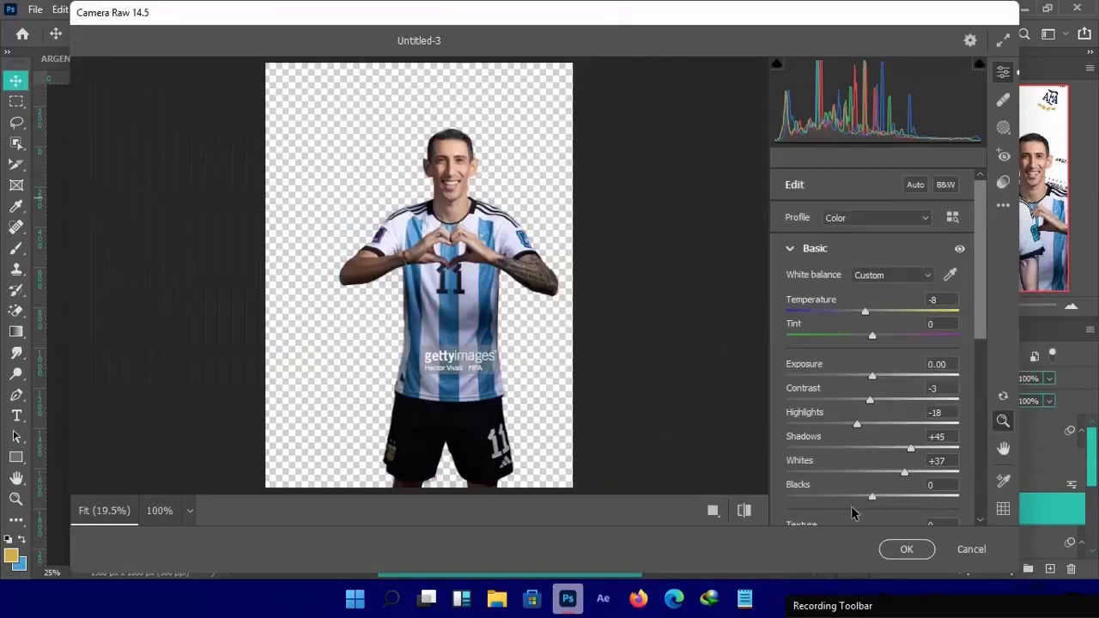
{"action": "scroll", "coordinate": [853, 513], "scroll_direction": "down", "scroll_amount": 5}
{"action": "left_click", "coordinate": [906, 549]}
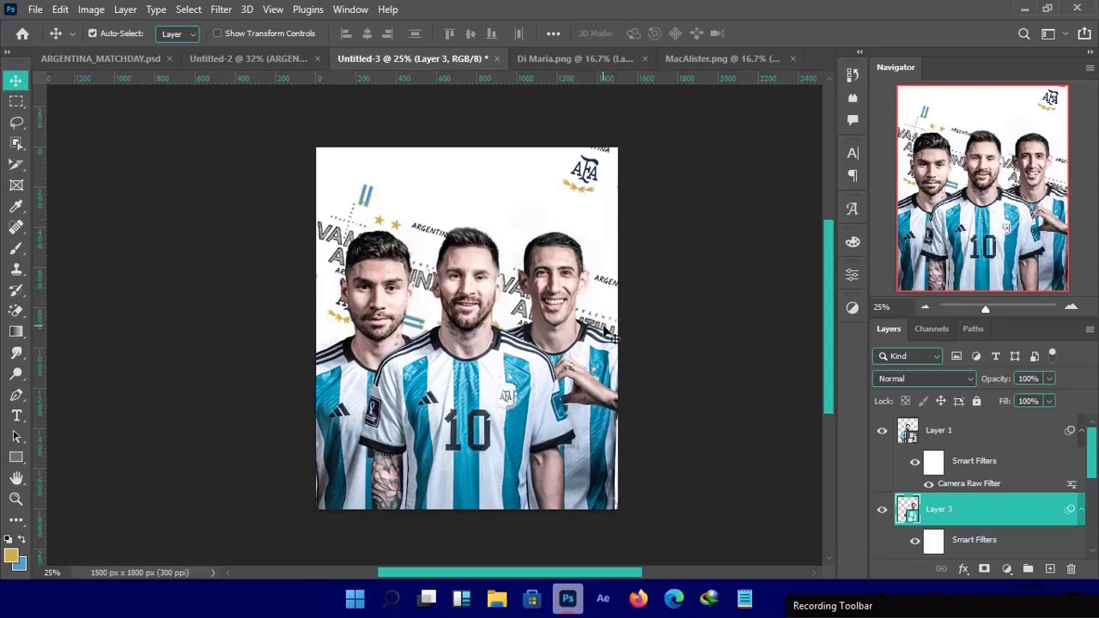
Move the GRAY_BG pattern layer up until the VAMOS ARGENTINA lettering and AFA crest fill the area above the players' heads.
{"action": "scroll", "coordinate": [981, 474], "scroll_direction": "down", "scroll_amount": 3}
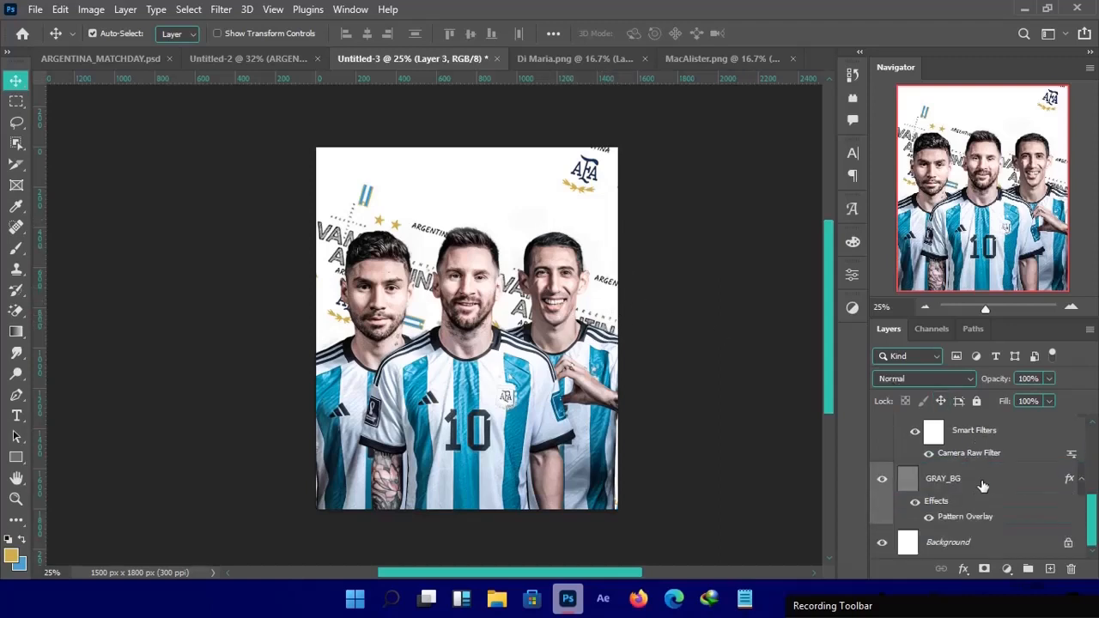
{"action": "left_click", "coordinate": [983, 485]}
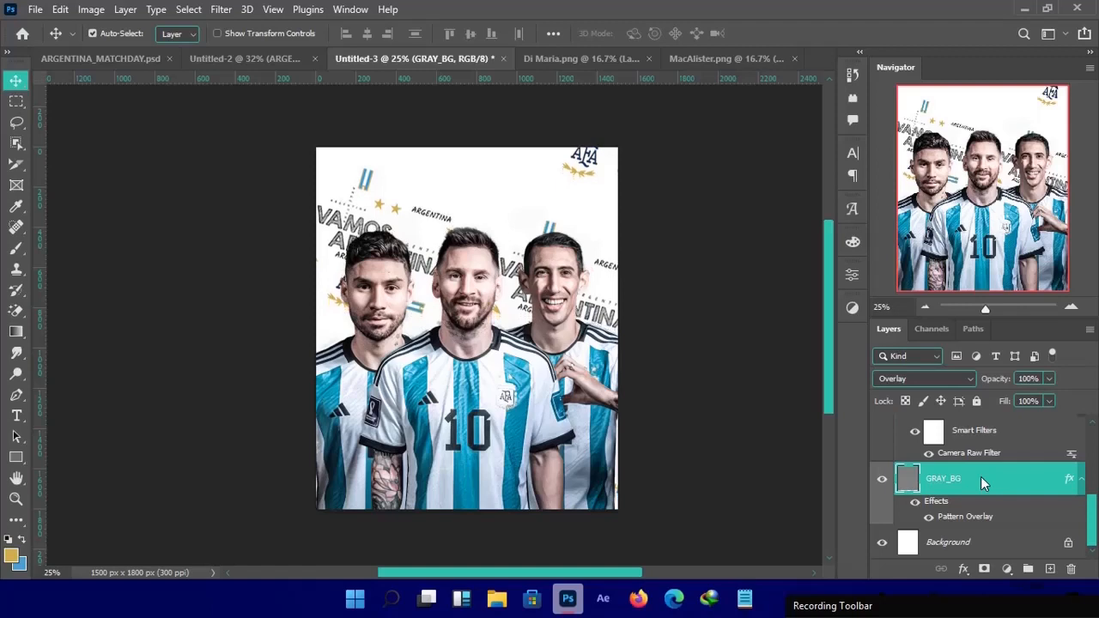
{"action": "key", "text": "shift+Up"}
{"action": "key", "text": "shift+Up"}
{"action": "key", "text": "shift+Up"}
{"action": "key", "text": "shift+Up"}
{"action": "key", "text": "shift+Up"}
{"action": "key", "text": "shift+Up"}
{"action": "key", "text": "shift+Up"}
{"action": "key", "text": "shift+Up"}
{"action": "key", "text": "shift+Up"}
{"action": "key", "text": "shift+Up"}
{"action": "key", "text": "shift+Up"}
{"action": "key", "text": "shift+Up"}
{"action": "key", "text": "shift+Up"}
{"action": "key", "text": "shift+Up"}
{"action": "key", "text": "shift+Up"}
{"action": "key", "text": "shift+Up"}
{"action": "key", "text": "shift+Up"}
{"action": "key", "text": "shift+Up"}
{"action": "key", "text": "shift+Up"}
{"action": "key", "text": "shift+Up"}
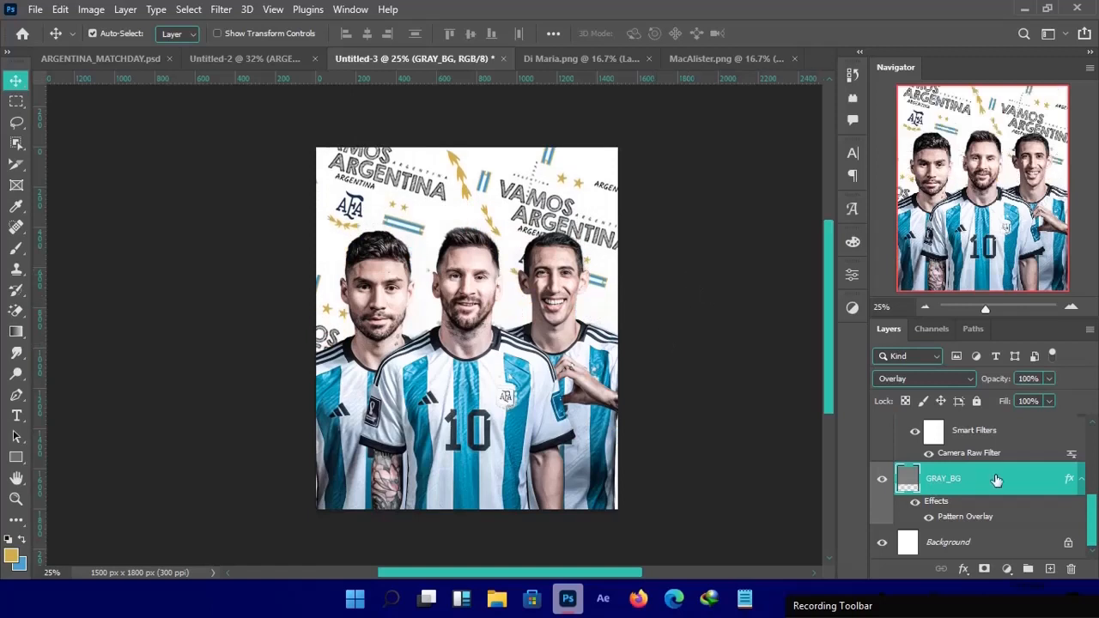
Create a new layer named Col_BG directly above the Background layer and activate the Brush tool.
{"action": "left_click", "coordinate": [1015, 552]}
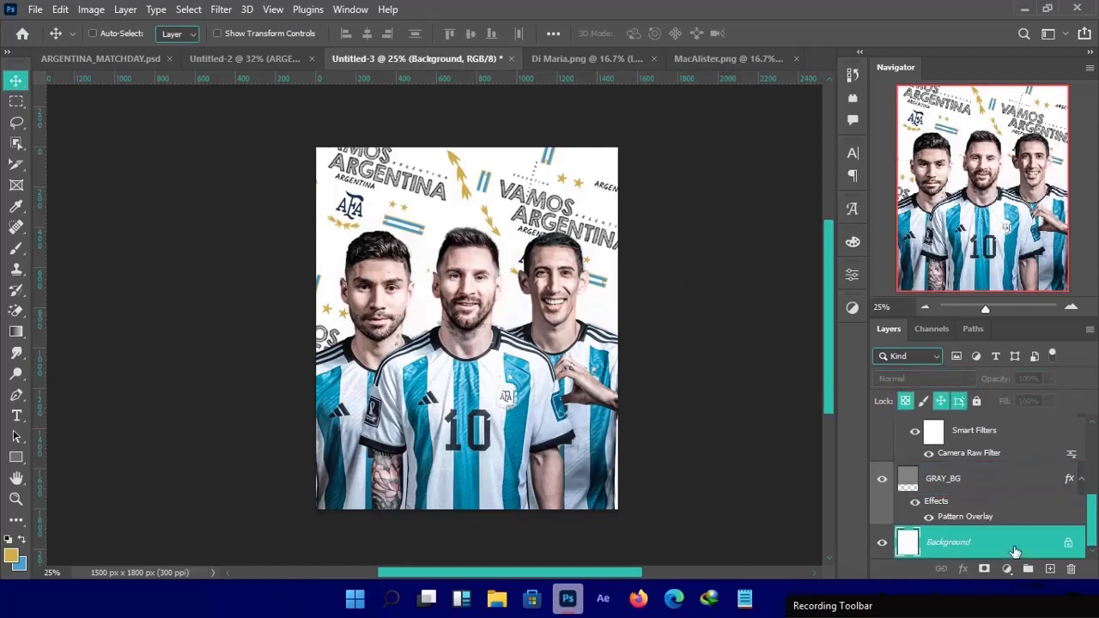
{"action": "key", "text": "ctrl+shift+n"}
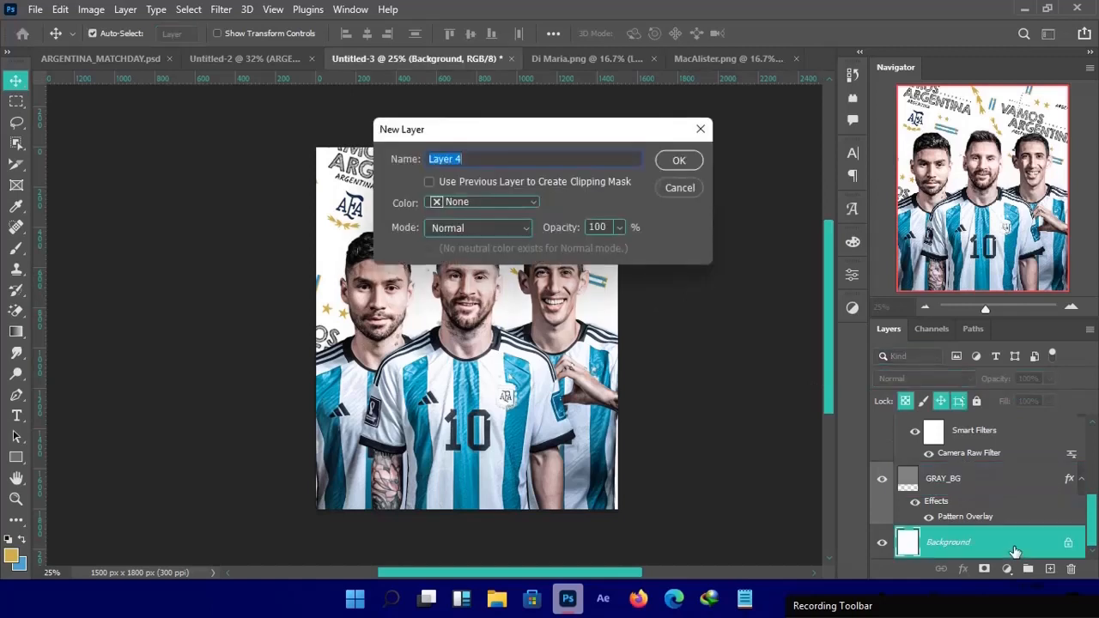
{"action": "type", "text": "Col_BG"}
{"action": "key", "text": "Return"}
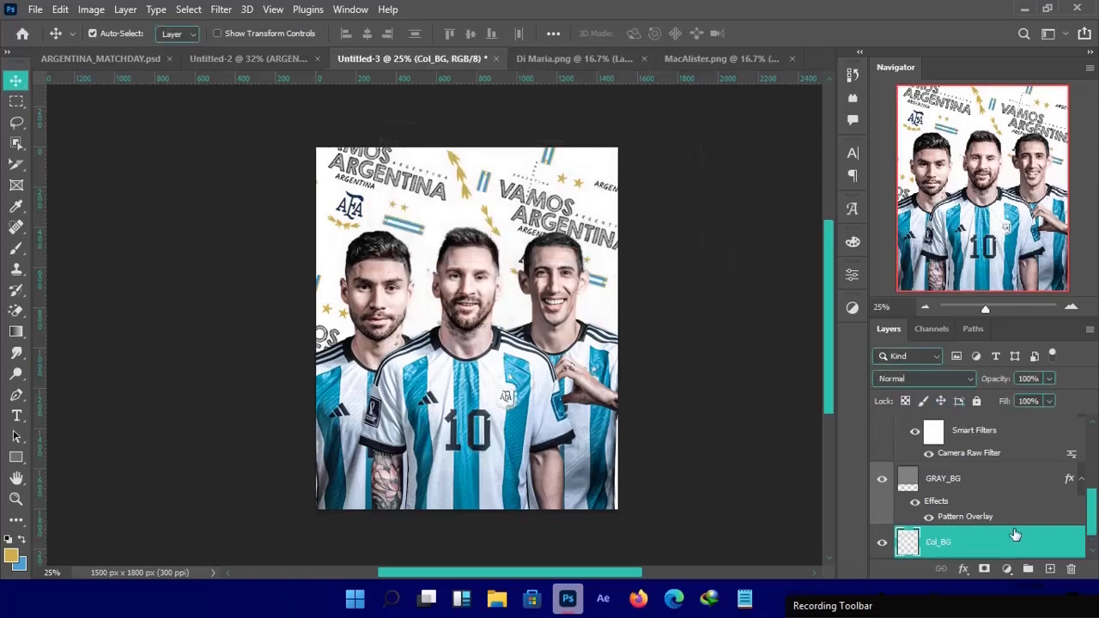
{"action": "key", "text": "b"}
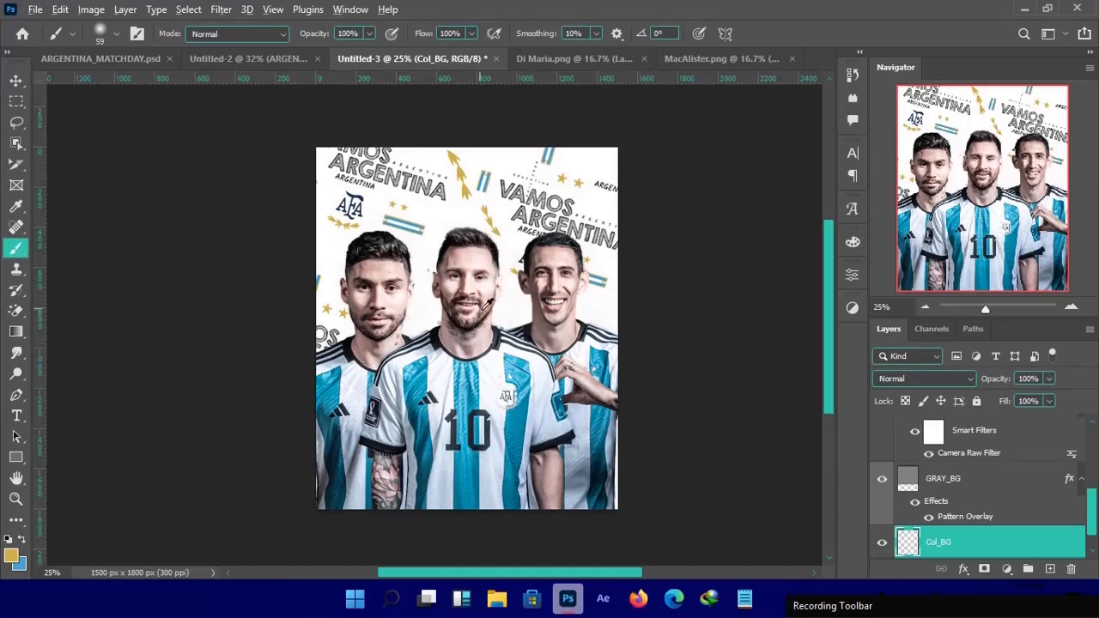
Paint gold across the lower part of the Col_BG layer with a Hard Round brush about 843 px wide.
{"action": "right_click", "coordinate": [432, 304], "text": "alt"}
{"action": "left_click_drag", "start_coordinate": [434, 304], "coordinate": [512, 303]}
{"action": "left_click", "coordinate": [118, 35]}
{"action": "left_click", "coordinate": [109, 273]}
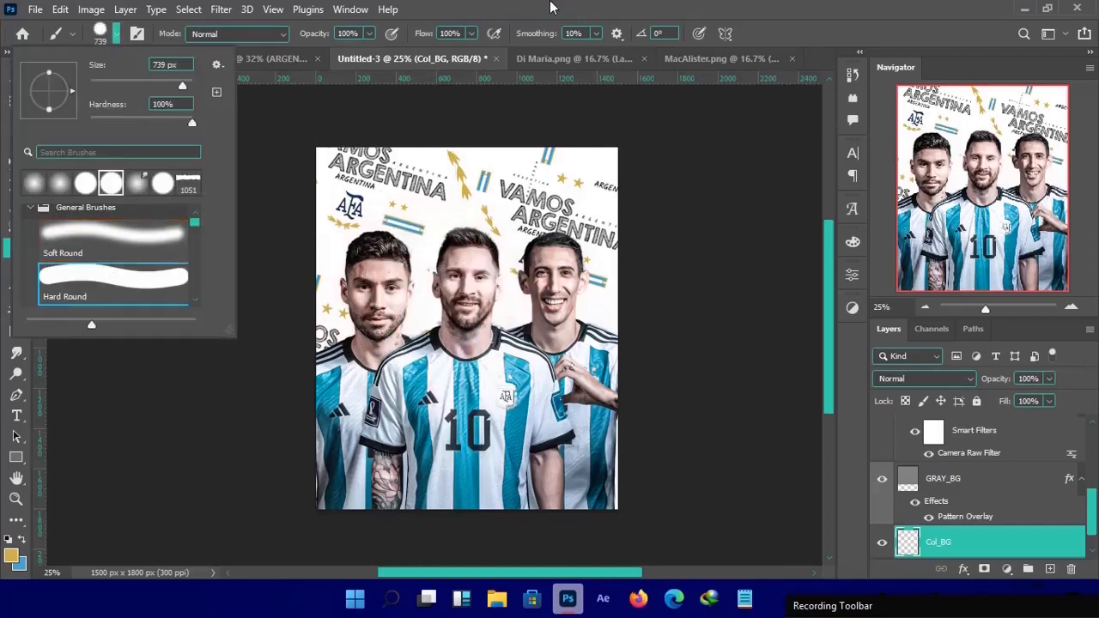
{"action": "left_click", "coordinate": [501, 187]}
{"action": "left_click_drag", "start_coordinate": [455, 369], "coordinate": [464, 369]}
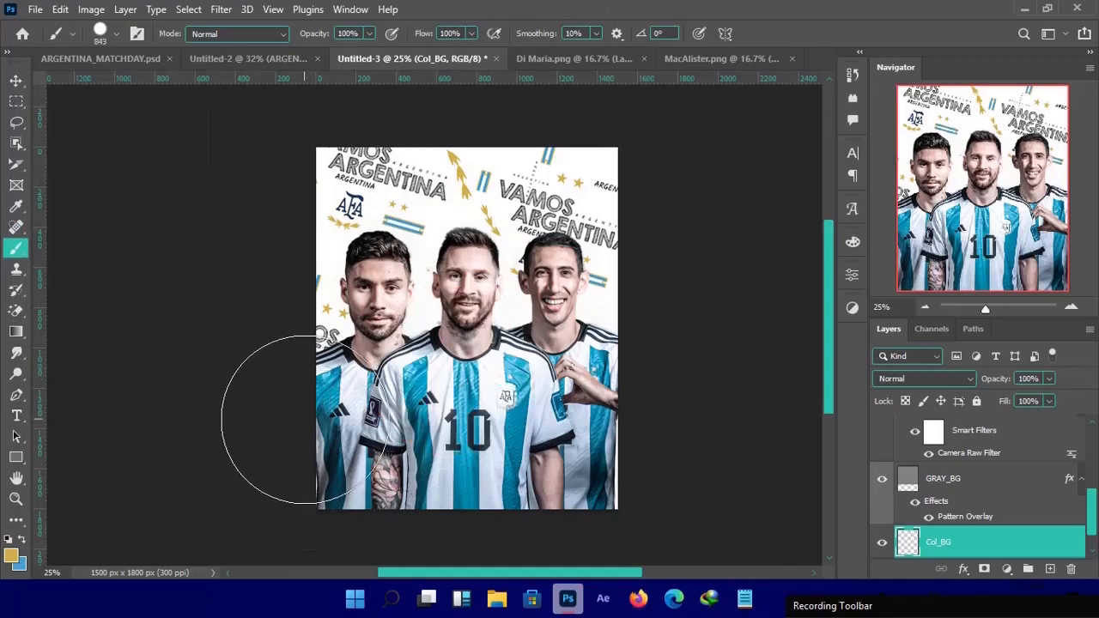
{"action": "mouse_move", "coordinate": [430, 475]}
{"action": "left_mouse_down"}
{"action": "mouse_move", "coordinate": [546, 474]}
{"action": "mouse_move", "coordinate": [628, 457]}
{"action": "mouse_move", "coordinate": [703, 421]}
{"action": "mouse_move", "coordinate": [734, 423]}
{"action": "mouse_move", "coordinate": [651, 484]}
{"action": "left_mouse_up"}
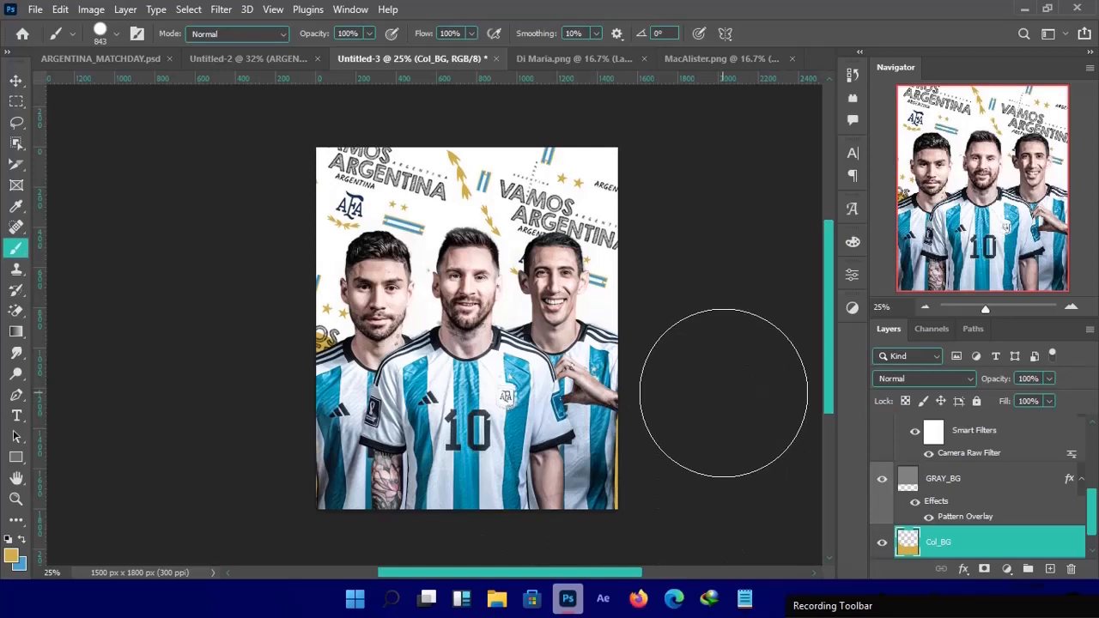
Add a new layer above Col_BG and paint a blue band behind the players with the hard brush at about 659 px.
{"action": "key", "text": "ctrl+shift+n"}
{"action": "key", "text": "Return"}
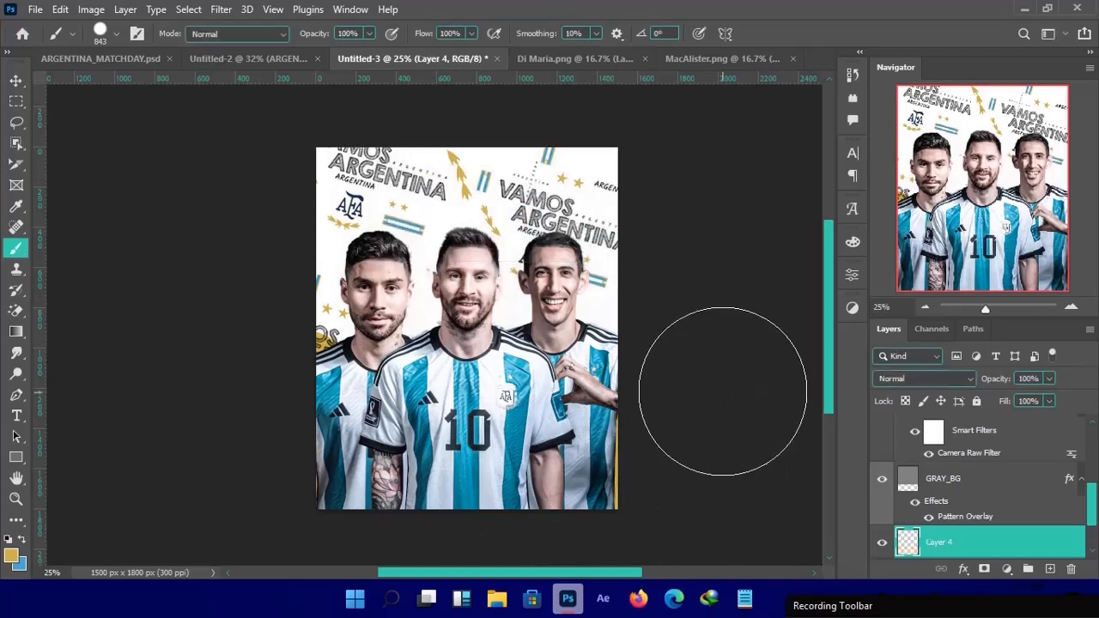
{"action": "key", "text": "x"}
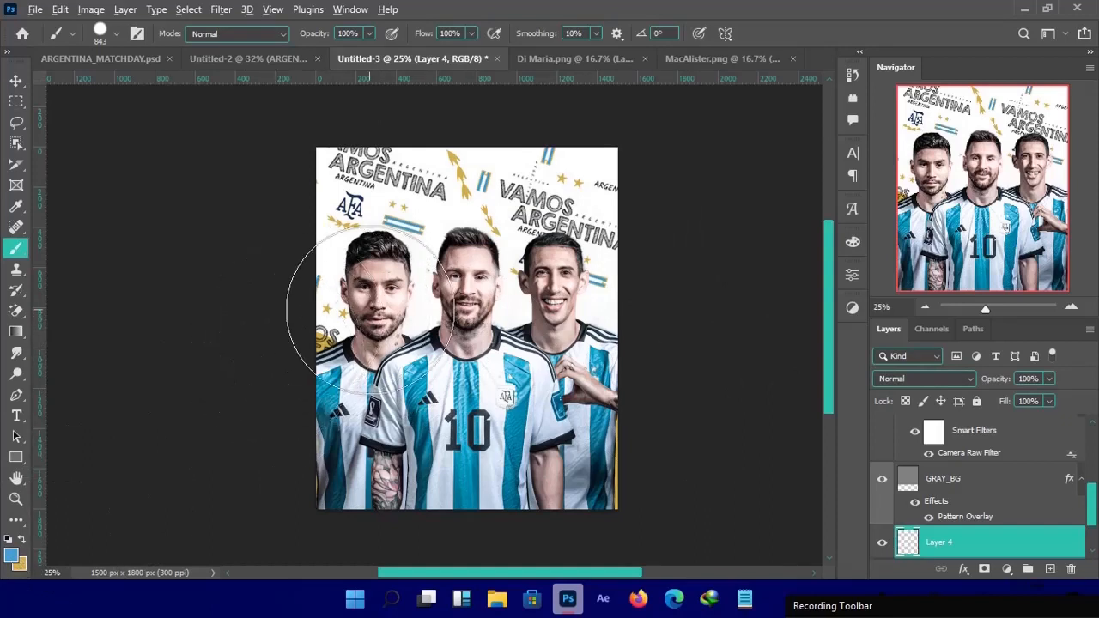
{"action": "right_click", "coordinate": [467, 296], "text": "alt"}
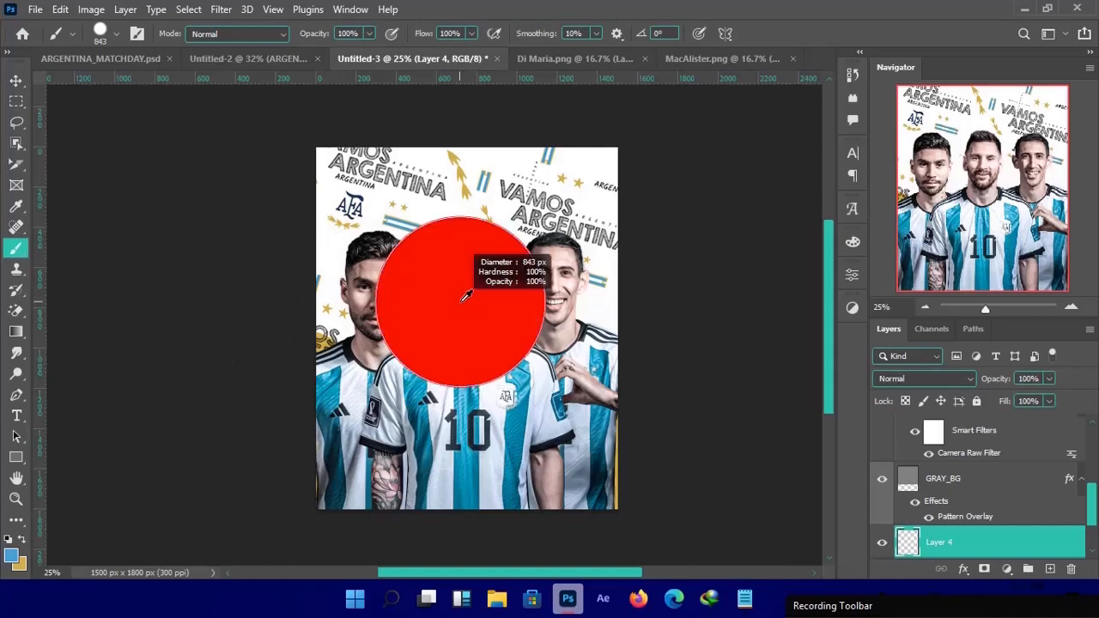
{"action": "left_click_drag", "start_coordinate": [461, 302], "coordinate": [442, 301]}
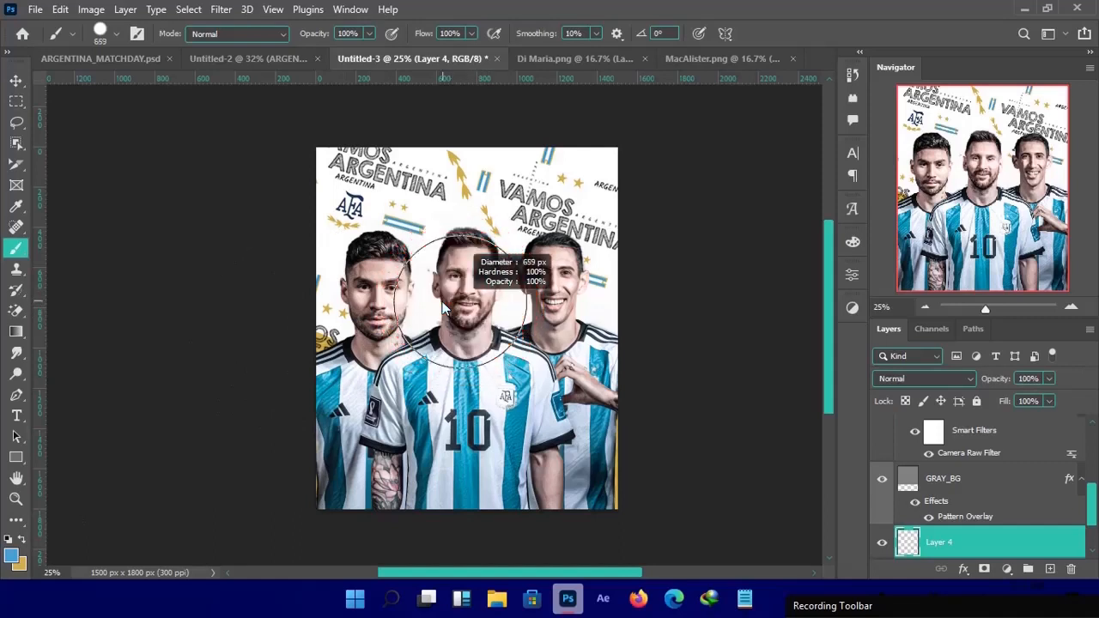
{"action": "left_click", "coordinate": [295, 308]}
{"action": "mouse_move", "coordinate": [297, 313]}
{"action": "left_mouse_down"}
{"action": "mouse_move", "coordinate": [318, 334]}
{"action": "mouse_move", "coordinate": [521, 344]}
{"action": "mouse_move", "coordinate": [633, 318]}
{"action": "left_mouse_up"}
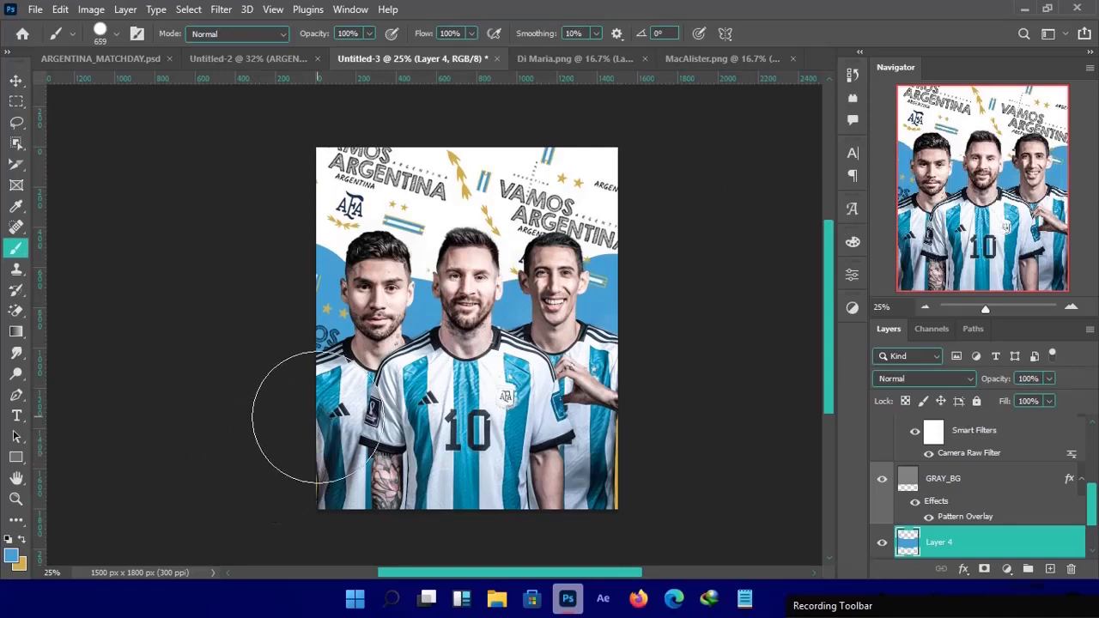
{"action": "key", "text": "v"}
{"action": "left_click_drag", "start_coordinate": [376, 403], "coordinate": [375, 403]}
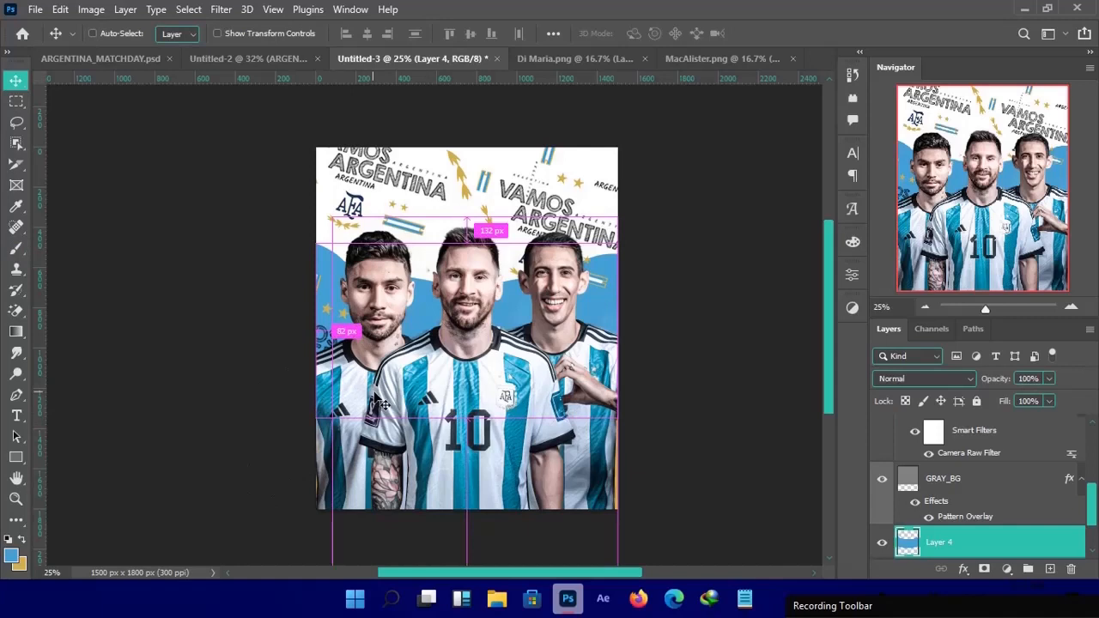
Create a layer named shade_1 above the centre player's Layer 1 and clip it to that layer.
{"action": "scroll", "coordinate": [462, 320], "scroll_direction": "up", "scroll_amount": 1}
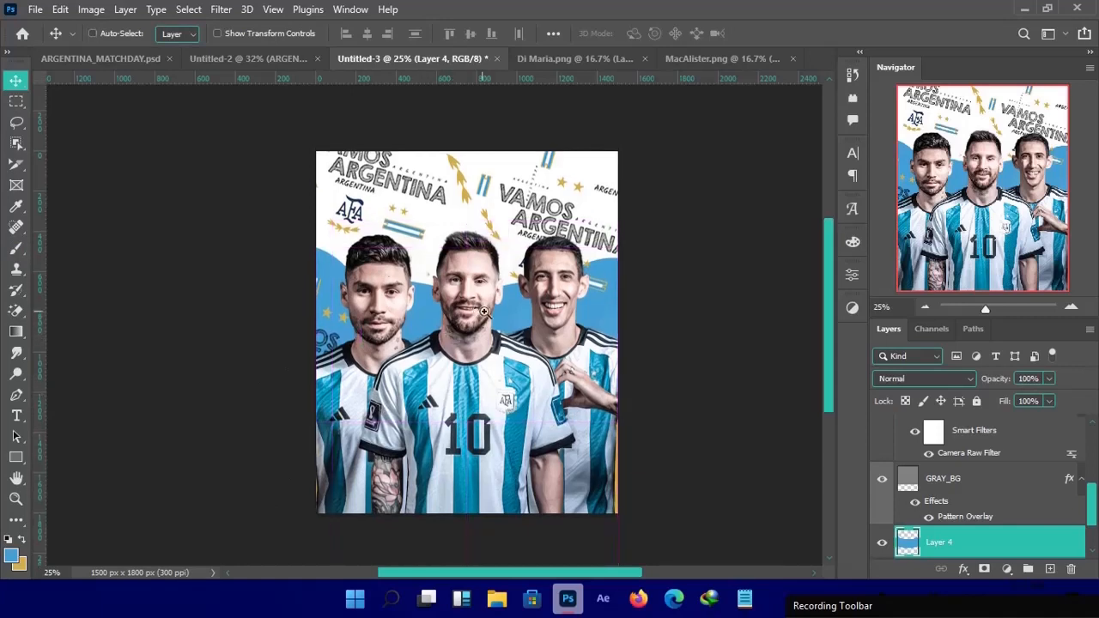
{"action": "scroll", "coordinate": [484, 311], "scroll_direction": "up", "scroll_amount": 3}
{"action": "key", "text": "b"}
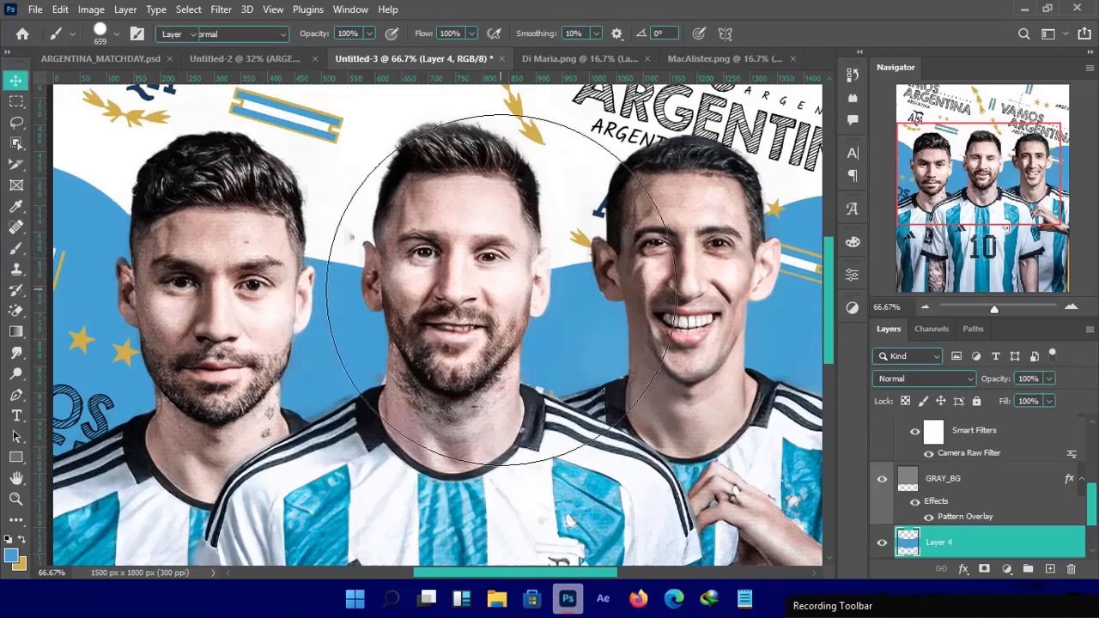
{"action": "key", "text": "v"}
{"action": "left_click", "coordinate": [429, 250]}
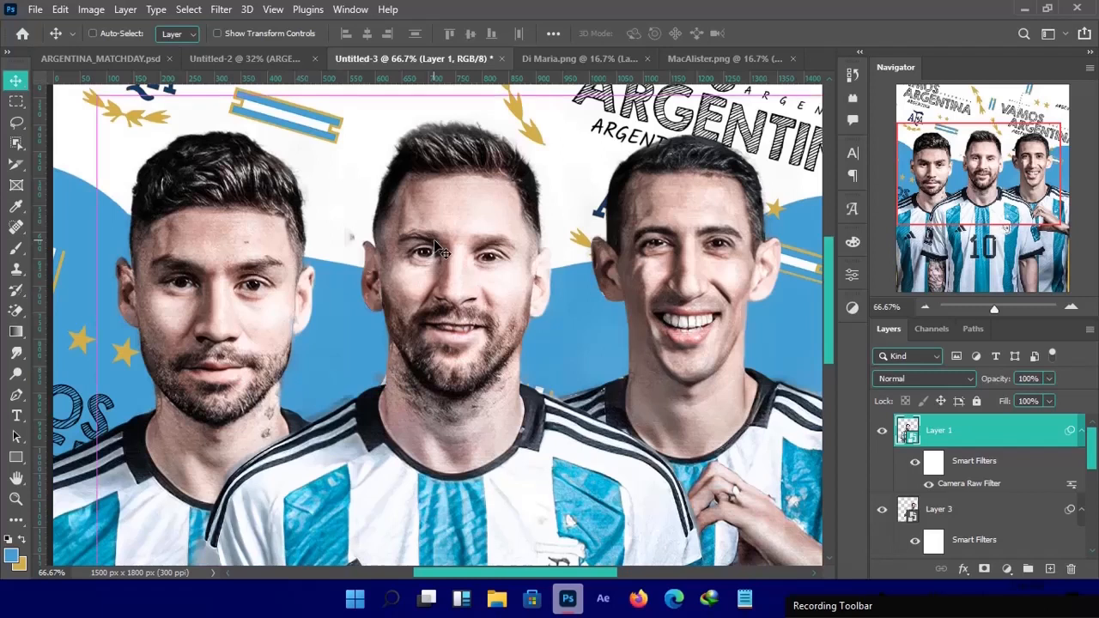
{"action": "key", "text": "ctrl+shift+n"}
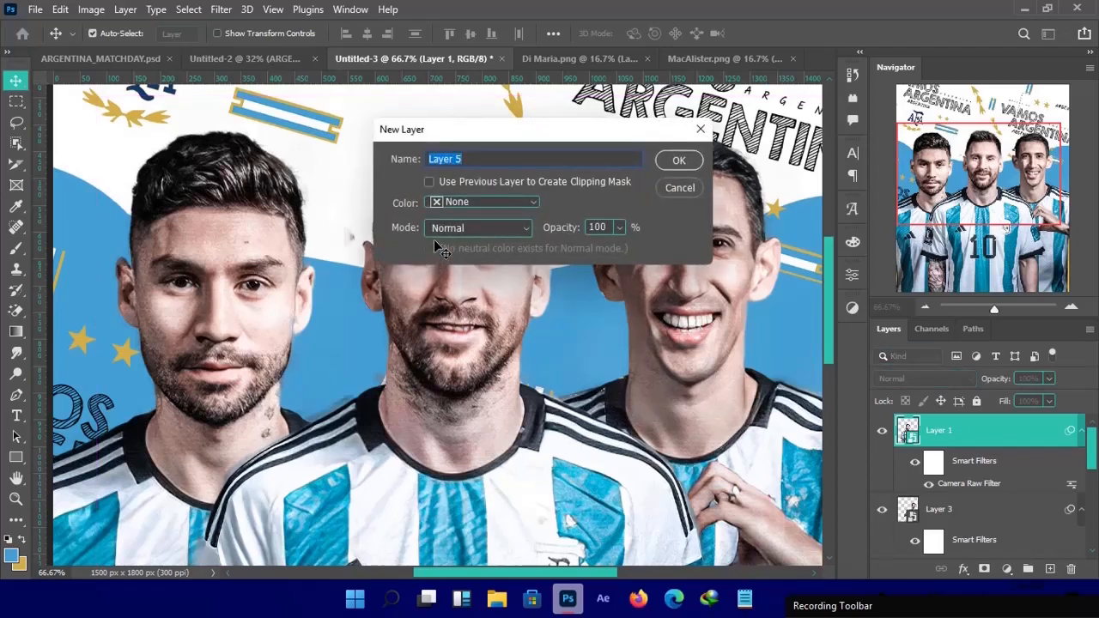
{"action": "type", "text": "shade_1"}
{"action": "key", "text": "Return"}
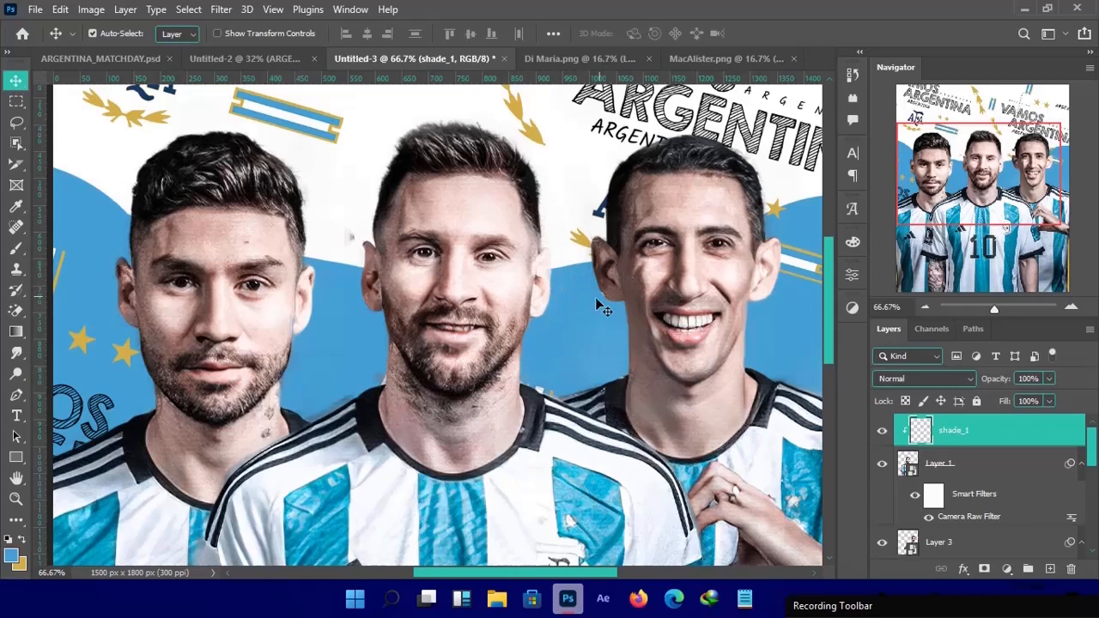
Paint a thin gold streak down the right side of the centre player's neck with a small Soft Round brush.
{"action": "key", "text": "b"}
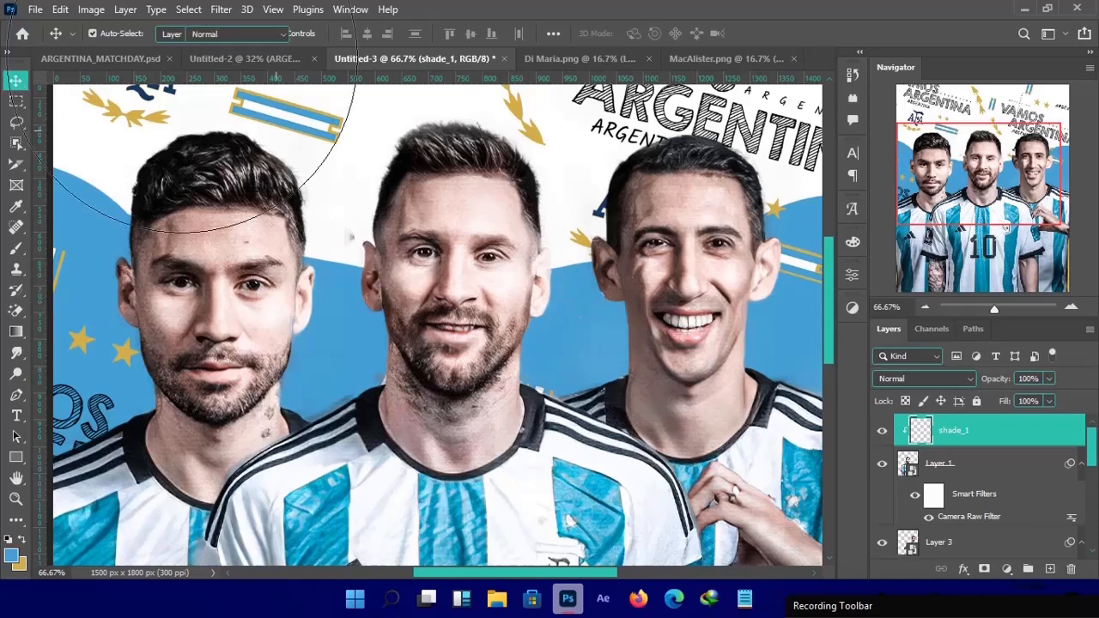
{"action": "left_click", "coordinate": [108, 33]}
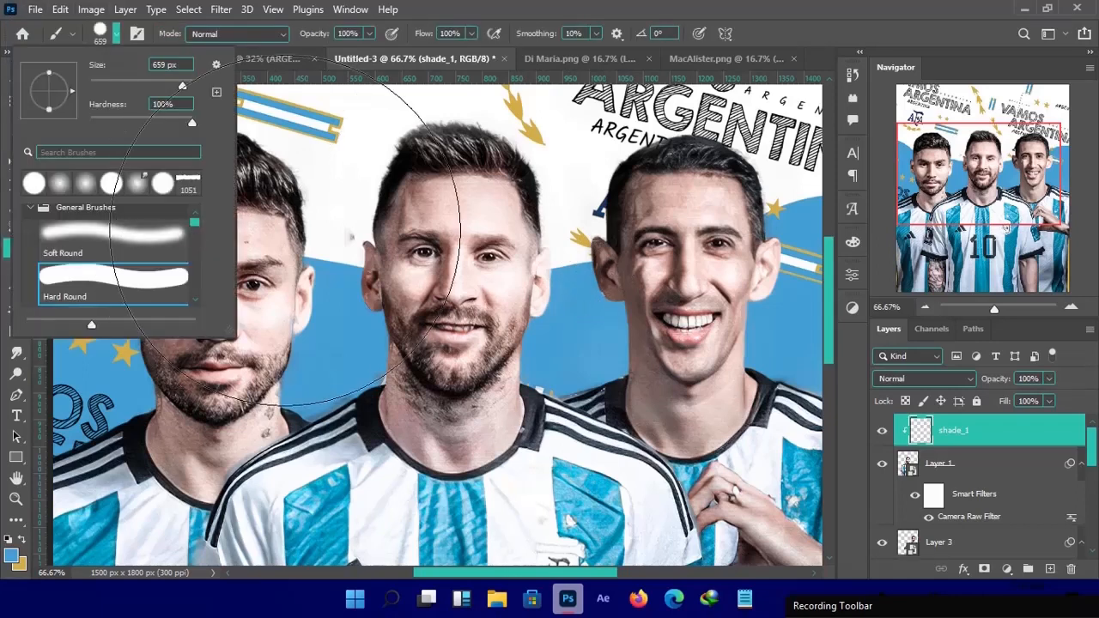
{"action": "left_click", "coordinate": [98, 248]}
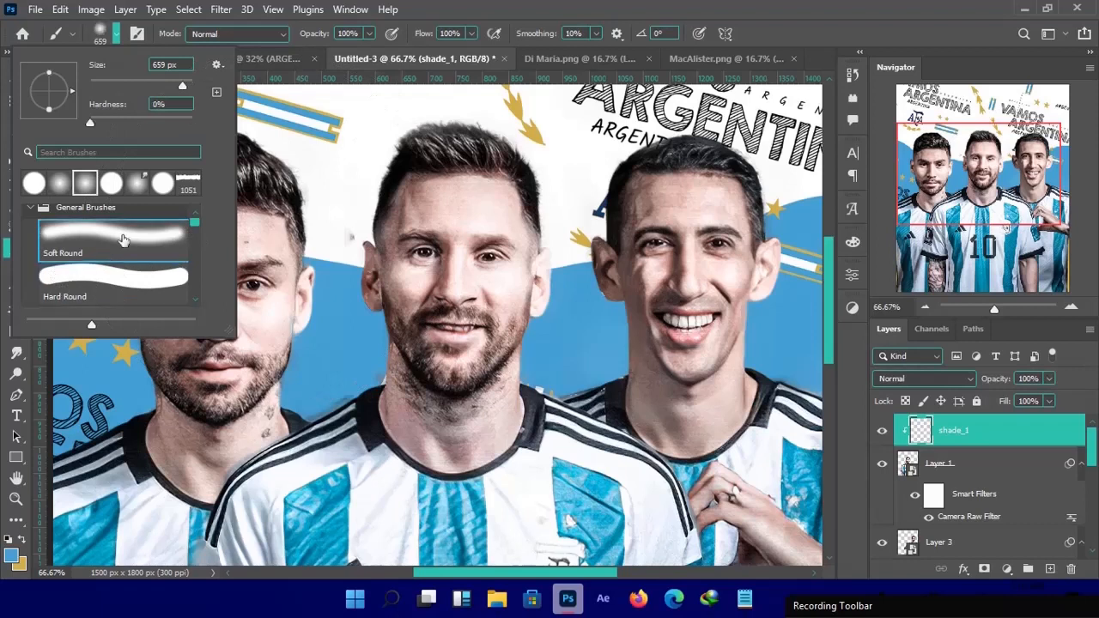
{"action": "left_click", "coordinate": [505, 6]}
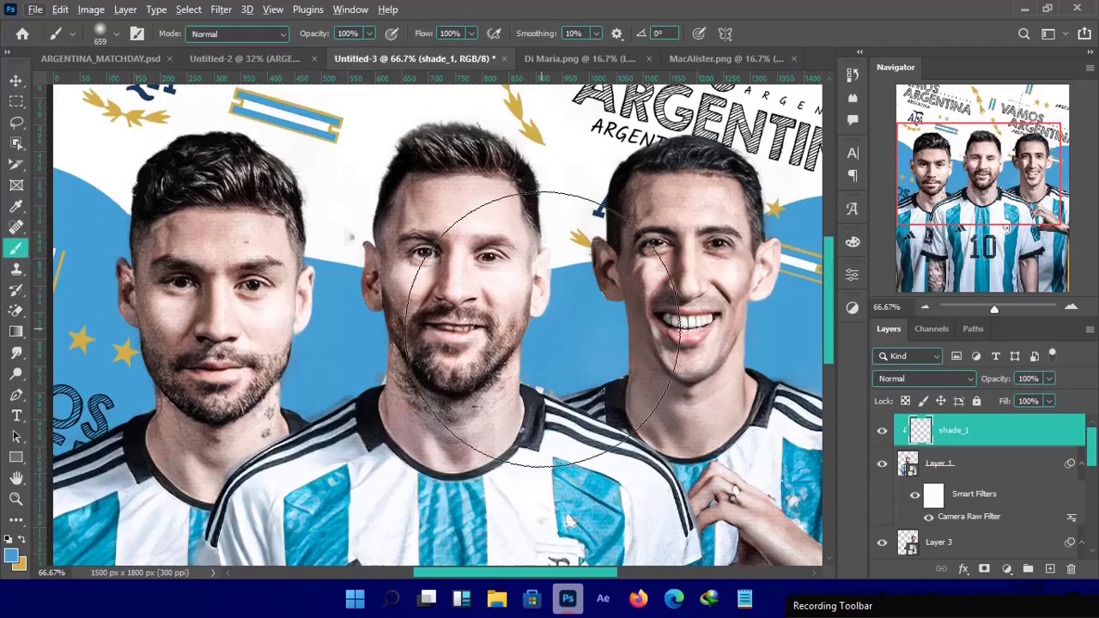
{"action": "left_click_drag", "start_coordinate": [596, 297], "coordinate": [442, 255]}
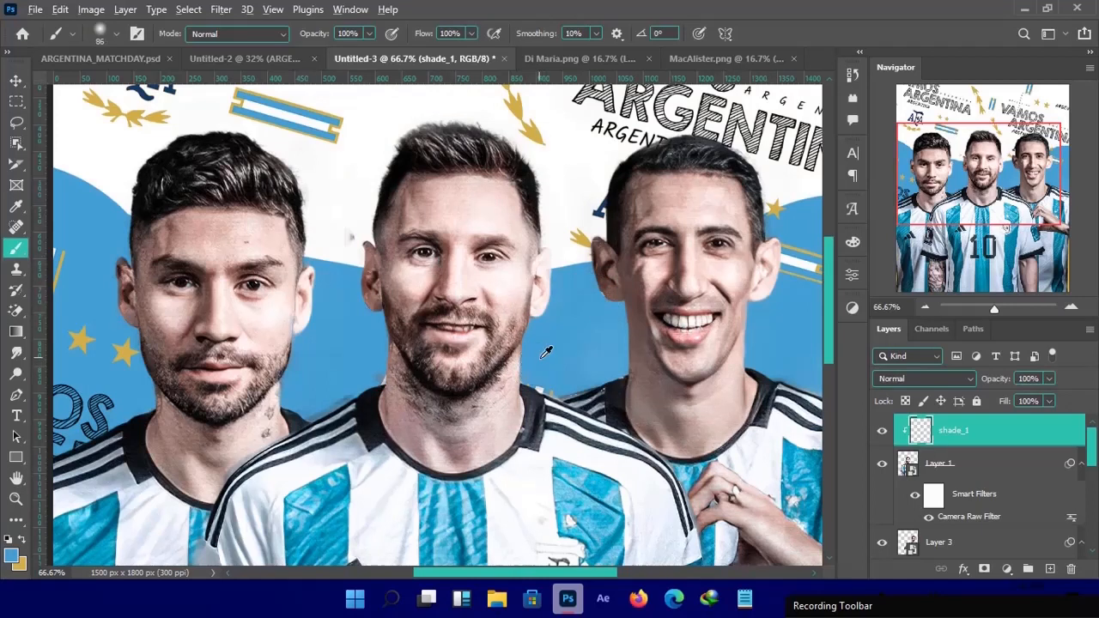
{"action": "left_click_drag", "start_coordinate": [550, 351], "coordinate": [578, 352]}
{"action": "key", "text": "x"}
{"action": "left_click_drag", "start_coordinate": [573, 349], "coordinate": [521, 368]}
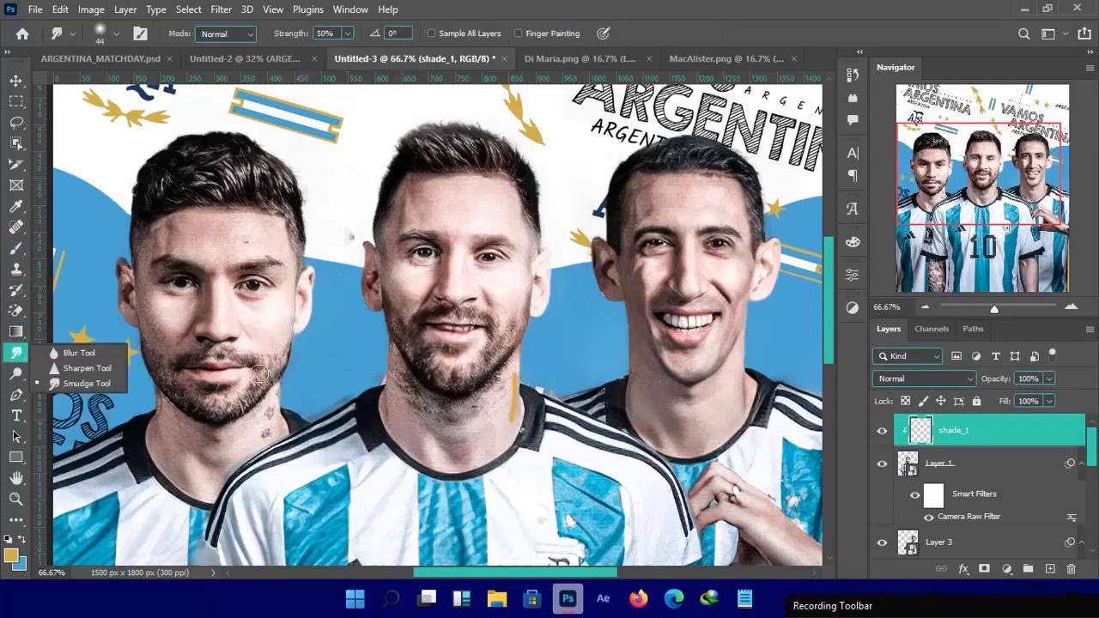
Spread the gold streak over the side of the centre player's neck with the Smudge tool at 50% strength.
{"action": "left_click", "coordinate": [12, 361]}
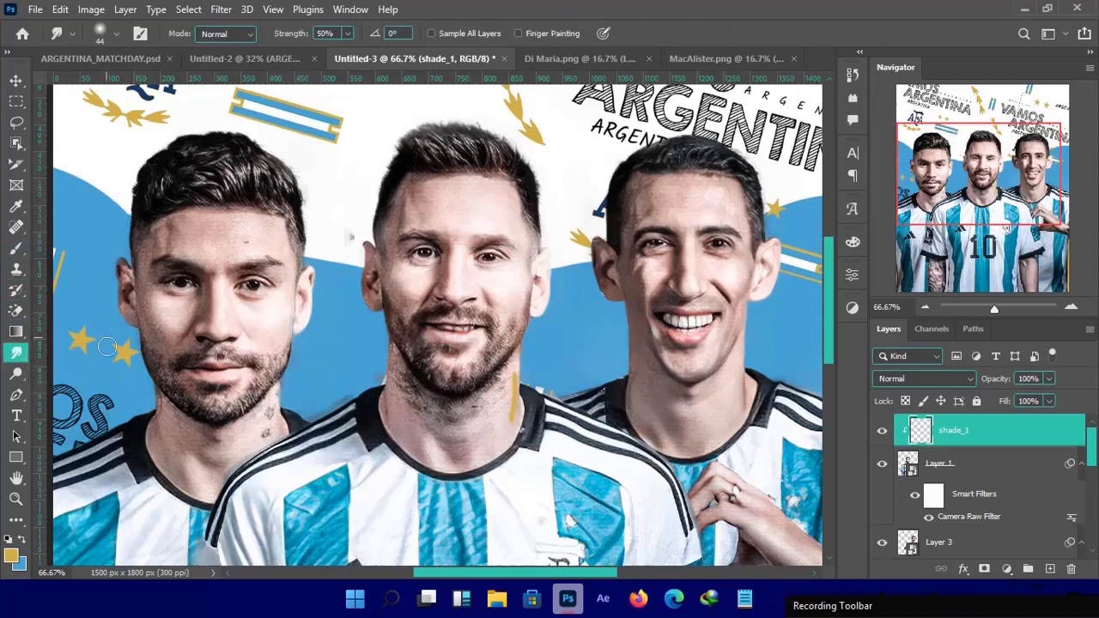
{"action": "mouse_move", "coordinate": [496, 396]}
{"action": "left_mouse_down"}
{"action": "mouse_move", "coordinate": [513, 400]}
{"action": "mouse_move", "coordinate": [510, 352]}
{"action": "mouse_move", "coordinate": [498, 418]}
{"action": "mouse_move", "coordinate": [465, 470]}
{"action": "mouse_move", "coordinate": [493, 396]}
{"action": "mouse_move", "coordinate": [477, 405]}
{"action": "mouse_move", "coordinate": [505, 376]}
{"action": "mouse_move", "coordinate": [486, 376]}
{"action": "mouse_move", "coordinate": [507, 371]}
{"action": "mouse_move", "coordinate": [485, 383]}
{"action": "left_mouse_up"}
{"action": "mouse_move", "coordinate": [489, 434]}
{"action": "left_mouse_down"}
{"action": "mouse_move", "coordinate": [504, 425]}
{"action": "mouse_move", "coordinate": [494, 448]}
{"action": "mouse_move", "coordinate": [506, 427]}
{"action": "mouse_move", "coordinate": [502, 451]}
{"action": "mouse_move", "coordinate": [481, 455]}
{"action": "mouse_move", "coordinate": [501, 440]}
{"action": "mouse_move", "coordinate": [493, 414]}
{"action": "mouse_move", "coordinate": [478, 426]}
{"action": "mouse_move", "coordinate": [459, 404]}
{"action": "mouse_move", "coordinate": [491, 384]}
{"action": "mouse_move", "coordinate": [470, 440]}
{"action": "mouse_move", "coordinate": [483, 440]}
{"action": "mouse_move", "coordinate": [465, 457]}
{"action": "mouse_move", "coordinate": [483, 444]}
{"action": "mouse_move", "coordinate": [469, 457]}
{"action": "left_mouse_up"}
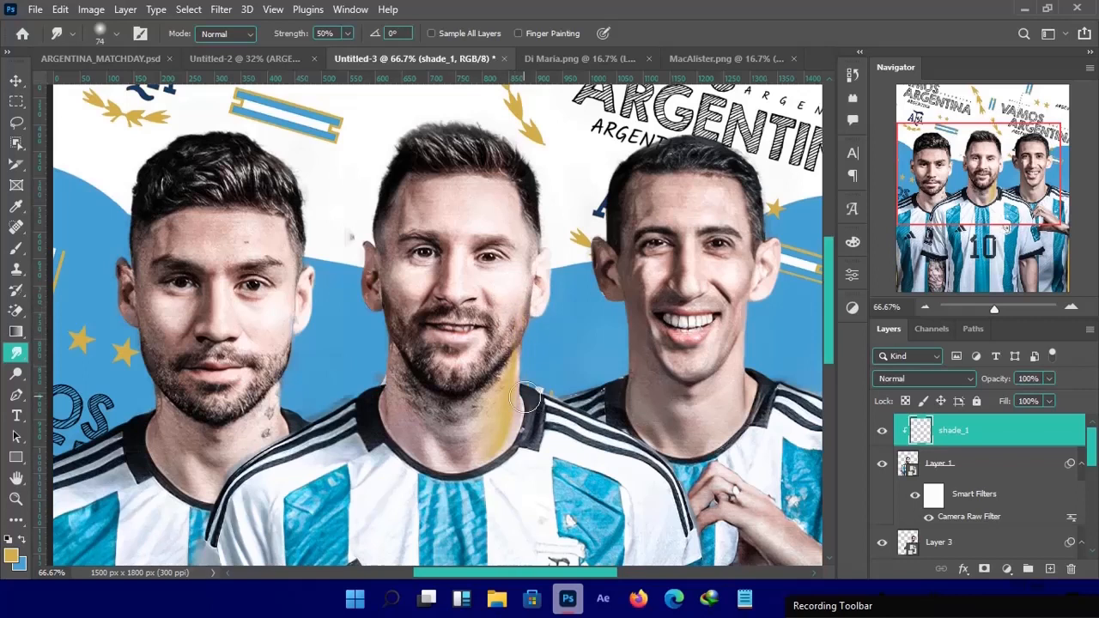
Create a layer named sh_2 above shade_1 and clip it to the centre player.
{"action": "key", "text": "ctrl+shift+n"}
{"action": "type", "text": "sh_2"}
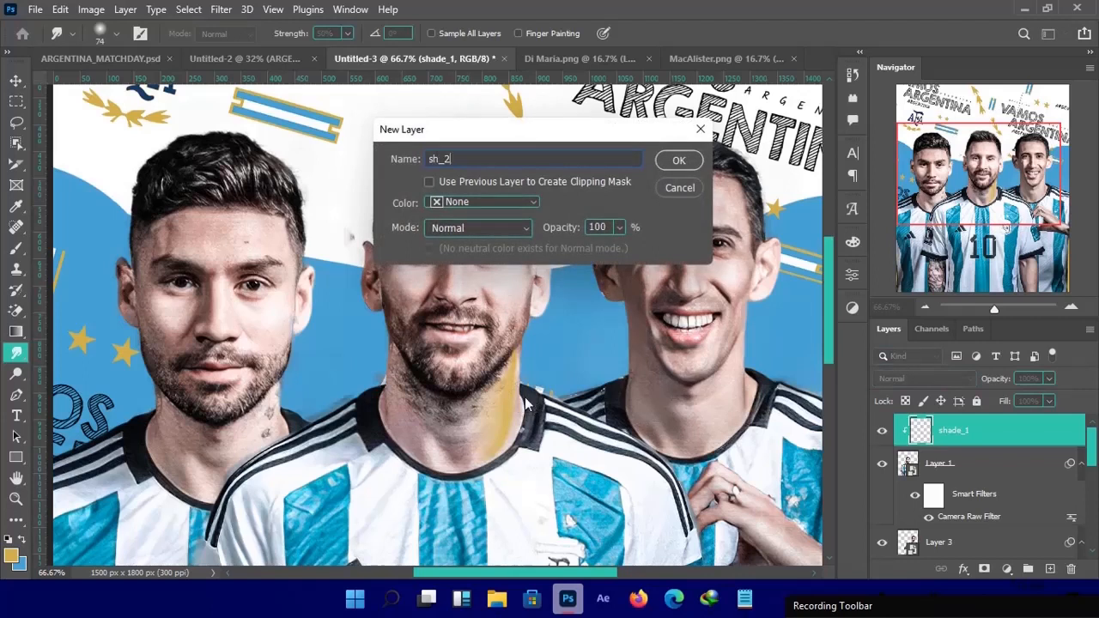
{"action": "key", "text": "Return"}
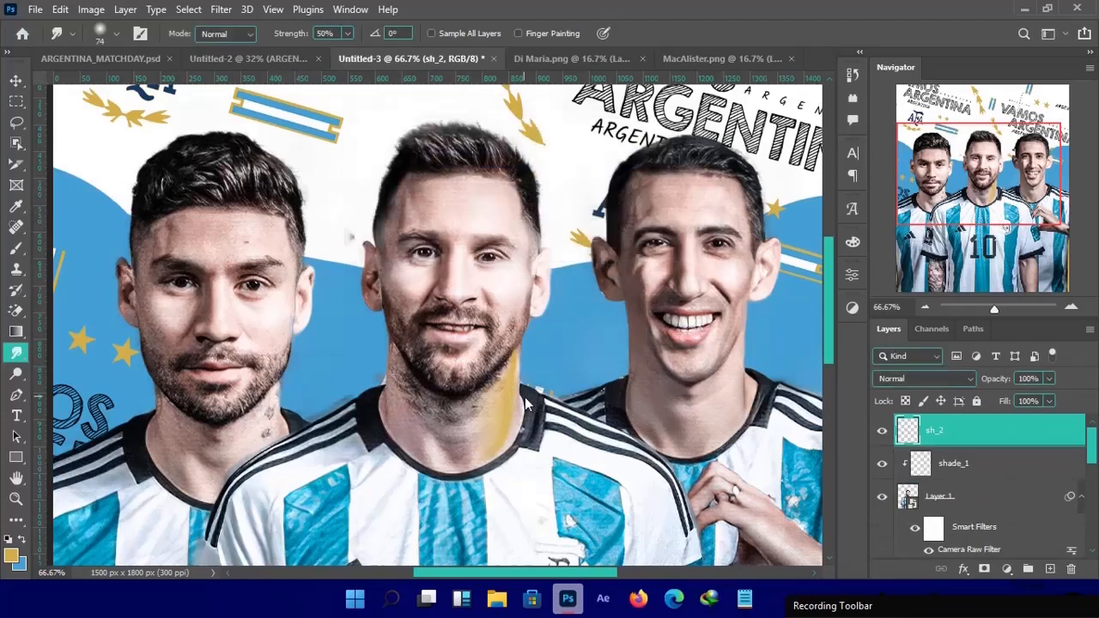
{"action": "key", "text": "ctrl+alt+g"}
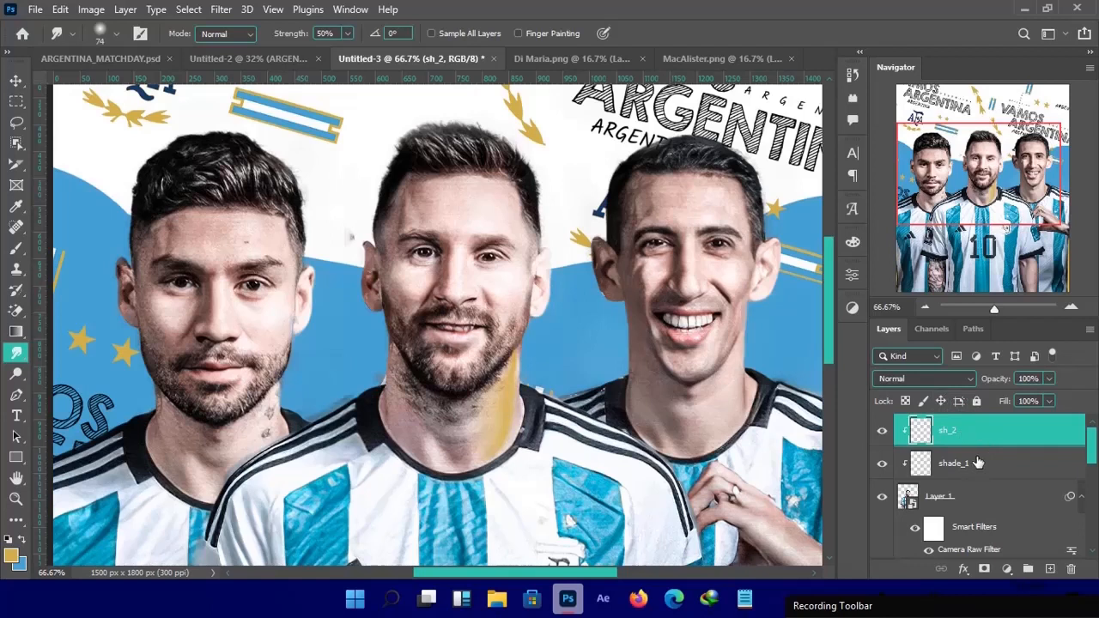
Paint a gold streak beside the centre player's right-hand eye with an 11 px brush and smudge it over the cheek and forehead.
{"action": "key", "text": "v"}
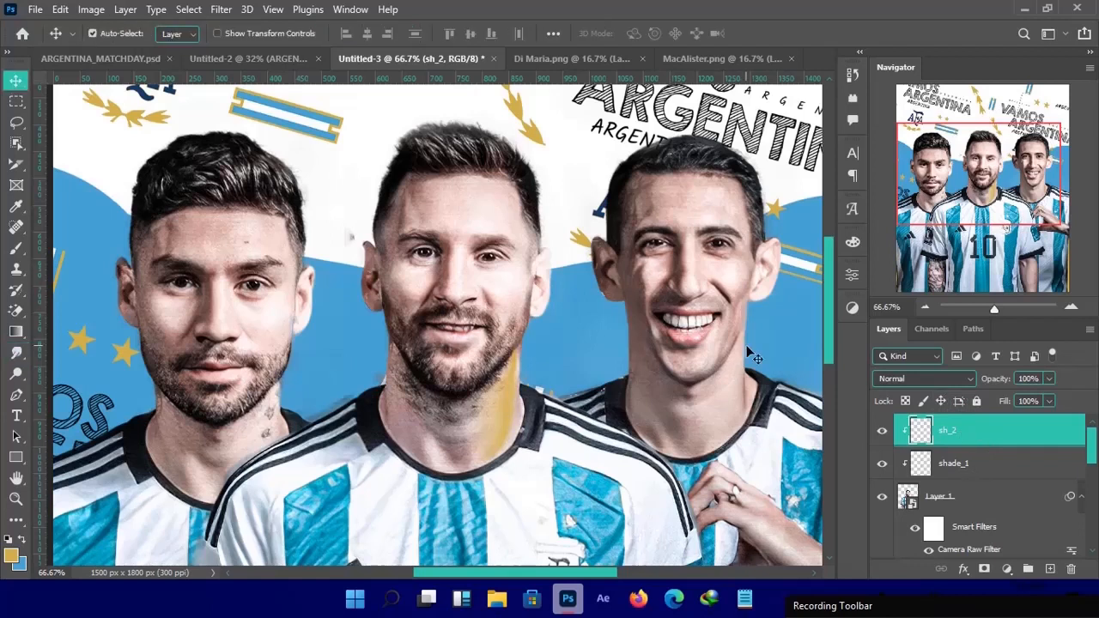
{"action": "key", "text": "b"}
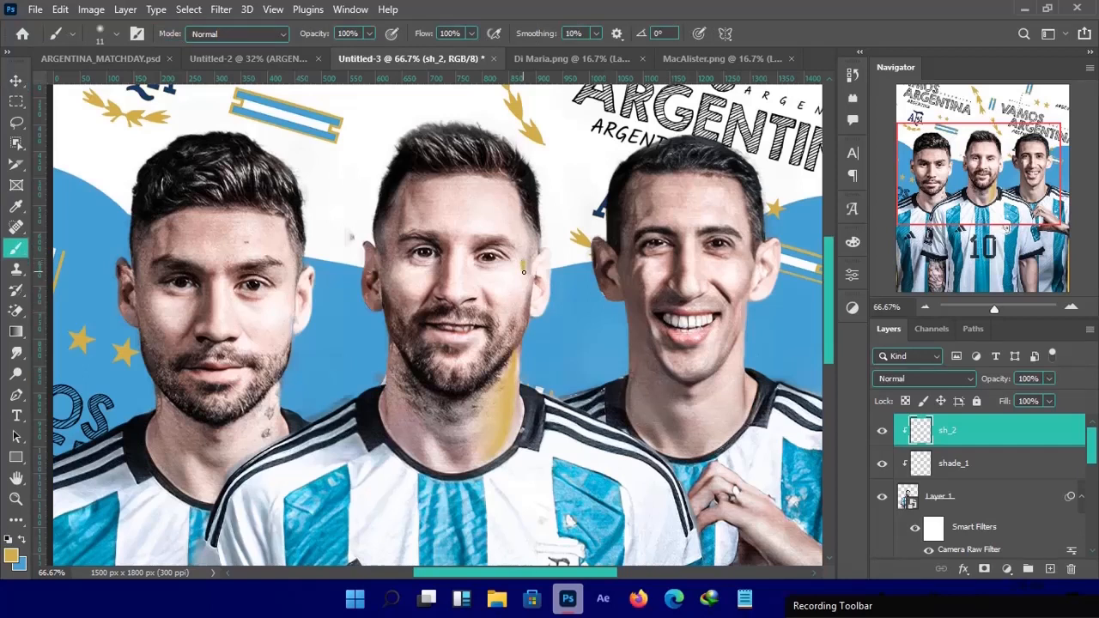
{"action": "left_click", "coordinate": [16, 352]}
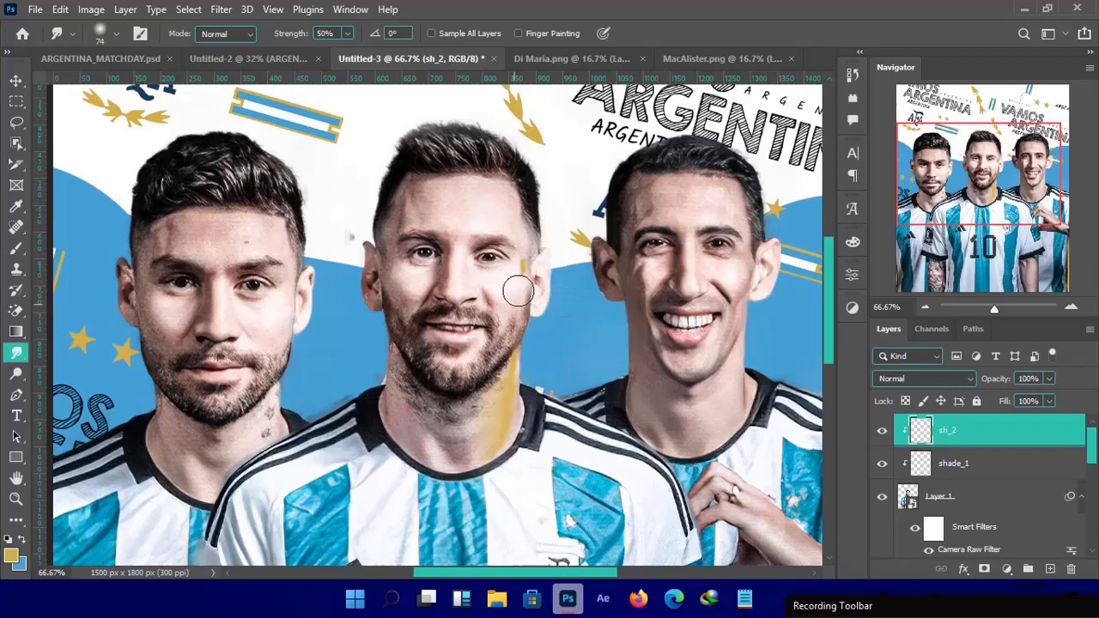
{"action": "mouse_move", "coordinate": [523, 285]}
{"action": "left_mouse_down"}
{"action": "mouse_move", "coordinate": [507, 330]}
{"action": "mouse_move", "coordinate": [525, 218]}
{"action": "mouse_move", "coordinate": [526, 250]}
{"action": "mouse_move", "coordinate": [514, 194]}
{"action": "mouse_move", "coordinate": [516, 282]}
{"action": "mouse_move", "coordinate": [510, 271]}
{"action": "mouse_move", "coordinate": [493, 275]}
{"action": "mouse_move", "coordinate": [506, 281]}
{"action": "mouse_move", "coordinate": [489, 291]}
{"action": "mouse_move", "coordinate": [506, 296]}
{"action": "mouse_move", "coordinate": [481, 281]}
{"action": "mouse_move", "coordinate": [503, 286]}
{"action": "mouse_move", "coordinate": [498, 305]}
{"action": "mouse_move", "coordinate": [484, 280]}
{"action": "mouse_move", "coordinate": [509, 271]}
{"action": "mouse_move", "coordinate": [501, 290]}
{"action": "mouse_move", "coordinate": [497, 276]}
{"action": "mouse_move", "coordinate": [506, 310]}
{"action": "mouse_move", "coordinate": [508, 247]}
{"action": "left_mouse_up"}
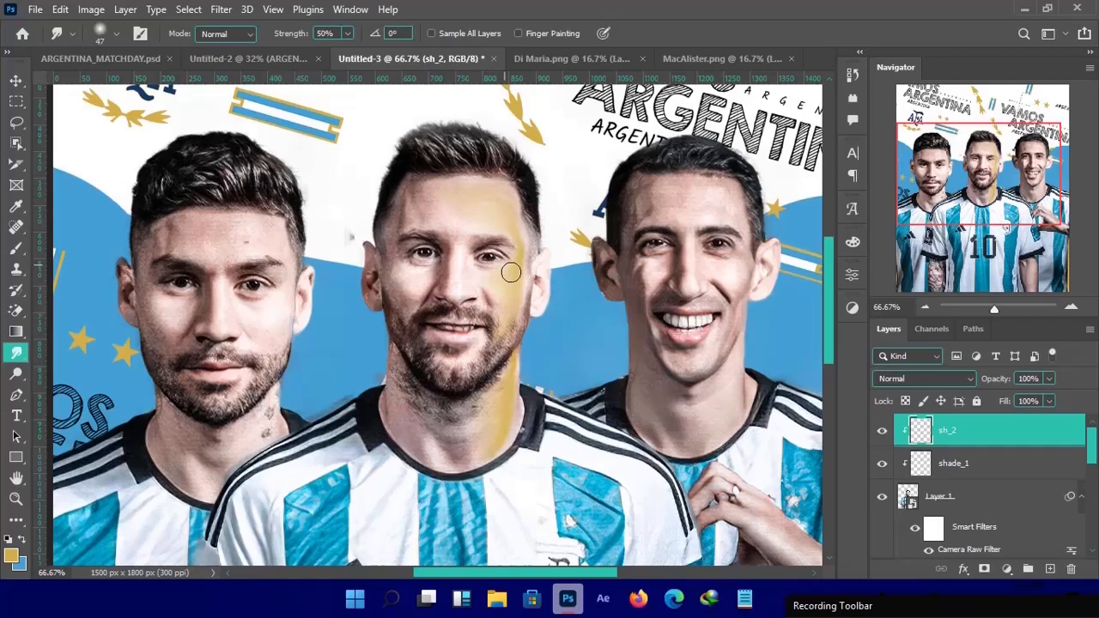
Examine the gold face and neck shading on the centre player both close up and against the whole poster.
{"action": "key", "text": "ctrl+minus"}
{"action": "key", "text": "ctrl+minus"}
{"action": "key", "text": "ctrl+minus"}
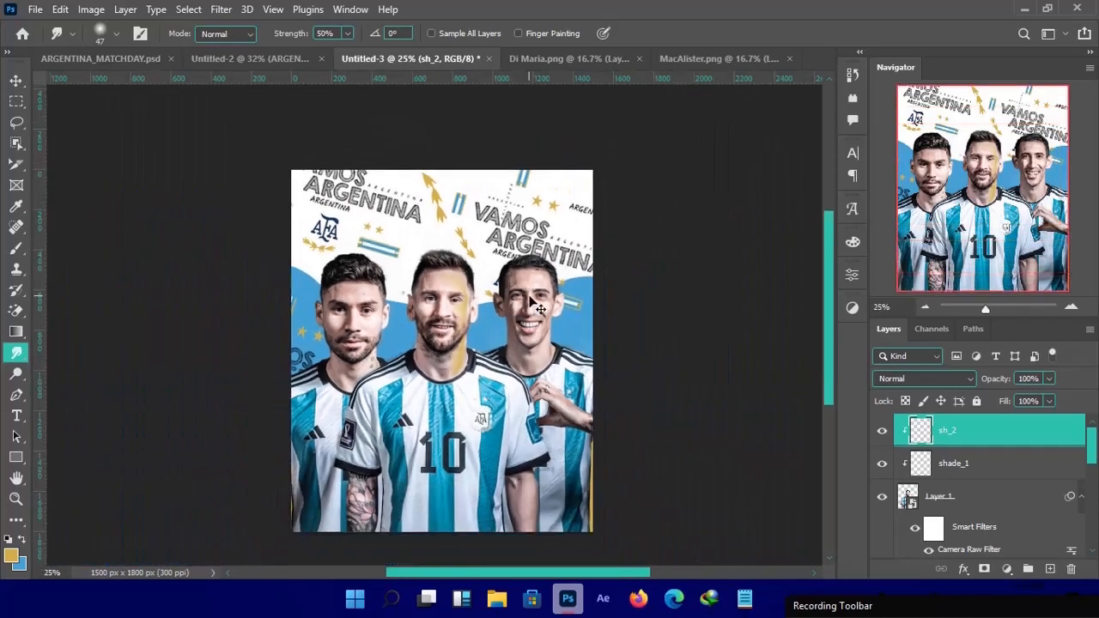
{"action": "key", "text": "ctrl+plus"}
{"action": "key", "text": "ctrl+plus"}
{"action": "key", "text": "ctrl+plus"}
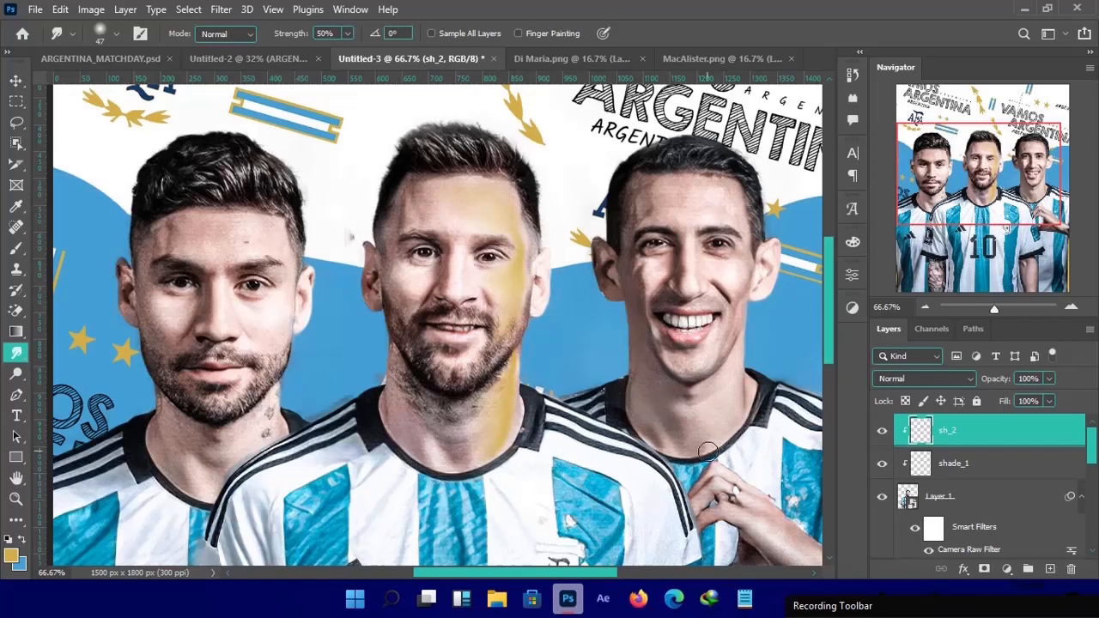
{"action": "key", "text": "ctrl+minus"}
{"action": "key", "text": "ctrl+minus"}
{"action": "key", "text": "ctrl+minus"}
{"action": "key", "text": "ctrl+minus"}
{"action": "key", "text": "ctrl+plus"}
{"action": "key", "text": "ctrl+plus"}
{"action": "key", "text": "ctrl+plus"}
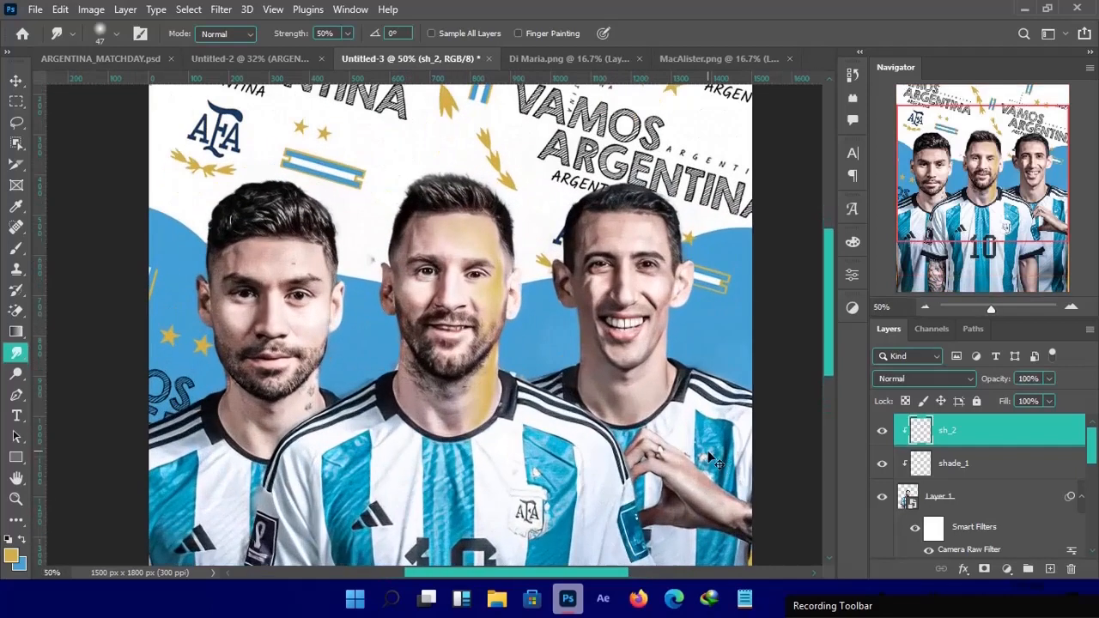
Refine the gold neck shading on the shade_1 layer with the Smudge tool at about 63 px.
{"action": "left_click", "coordinate": [1011, 465]}
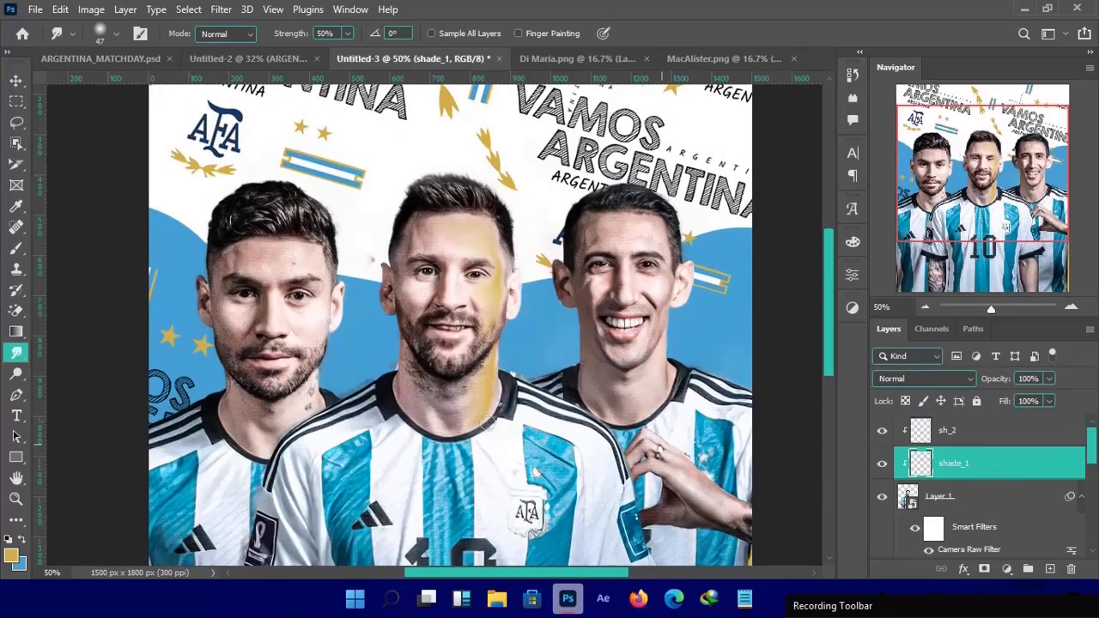
{"action": "left_click_drag", "start_coordinate": [478, 394], "coordinate": [484, 395]}
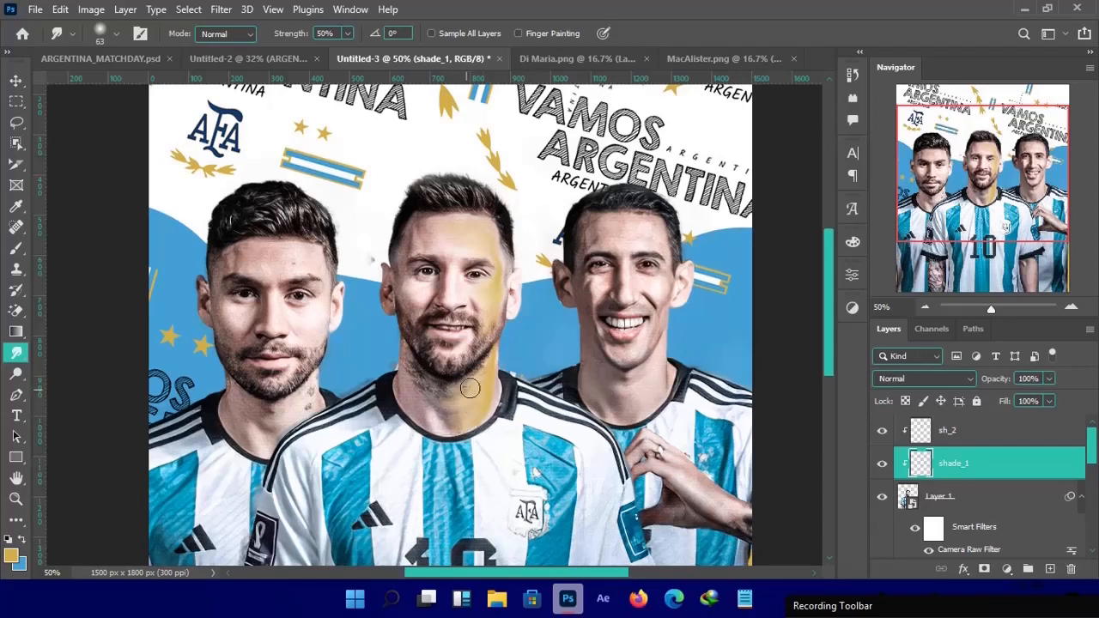
{"action": "mouse_move", "coordinate": [493, 245]}
{"action": "left_mouse_down"}
{"action": "mouse_move", "coordinate": [472, 241]}
{"action": "mouse_move", "coordinate": [477, 227]}
{"action": "left_mouse_up"}
{"action": "key", "text": "ctrl+minus"}
{"action": "key", "text": "ctrl+minus"}
{"action": "key", "text": "ctrl+minus"}
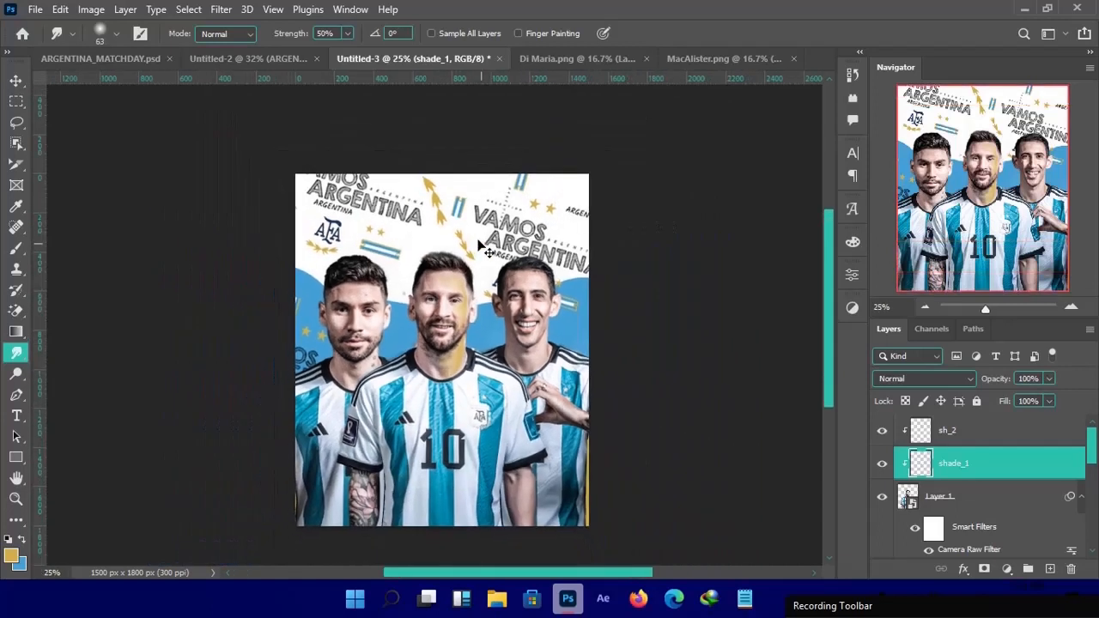
Create a layer named sh_2_1 above the left player's Layer 2 and clip it to that player.
{"action": "key", "text": "ctrl+plus"}
{"action": "key", "text": "ctrl+plus"}
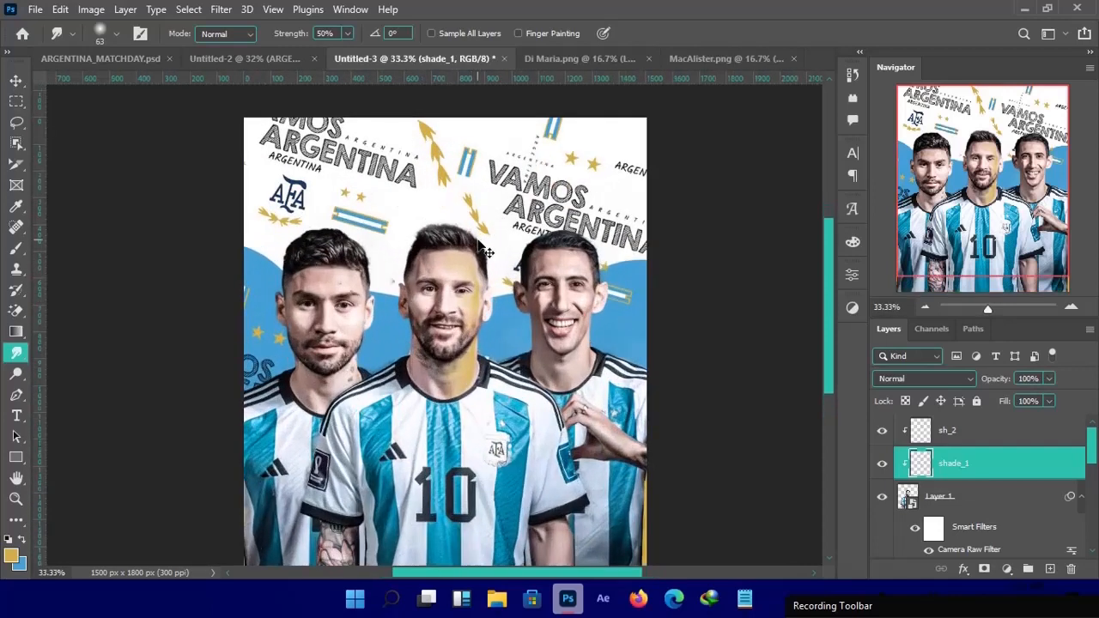
{"action": "key", "text": "v"}
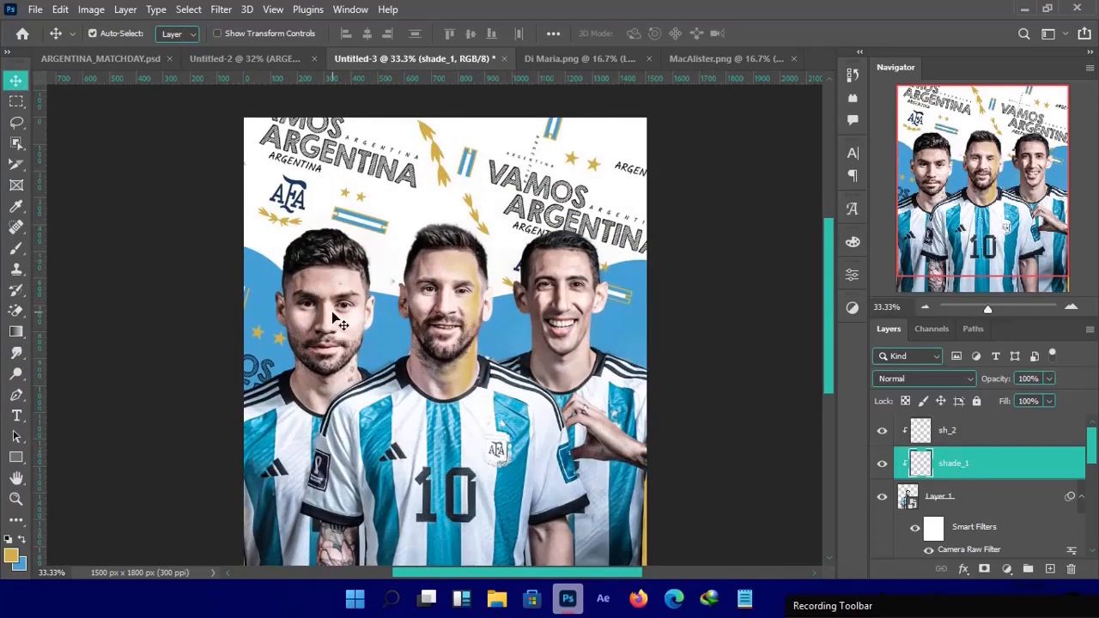
{"action": "left_click", "coordinate": [355, 323]}
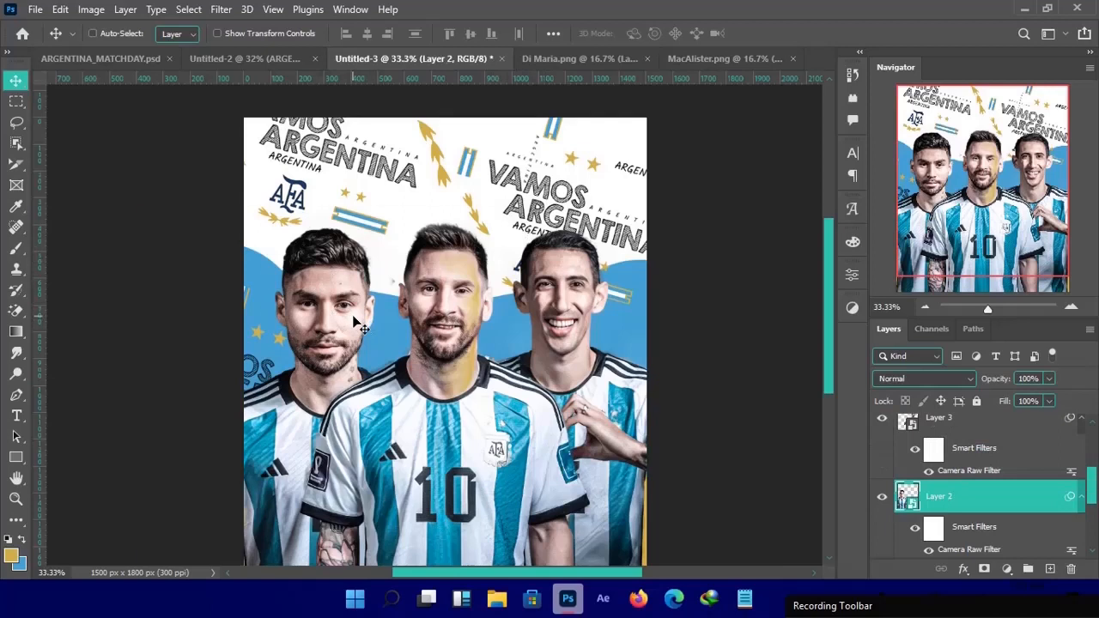
{"action": "key", "text": "ctrl+shift+n"}
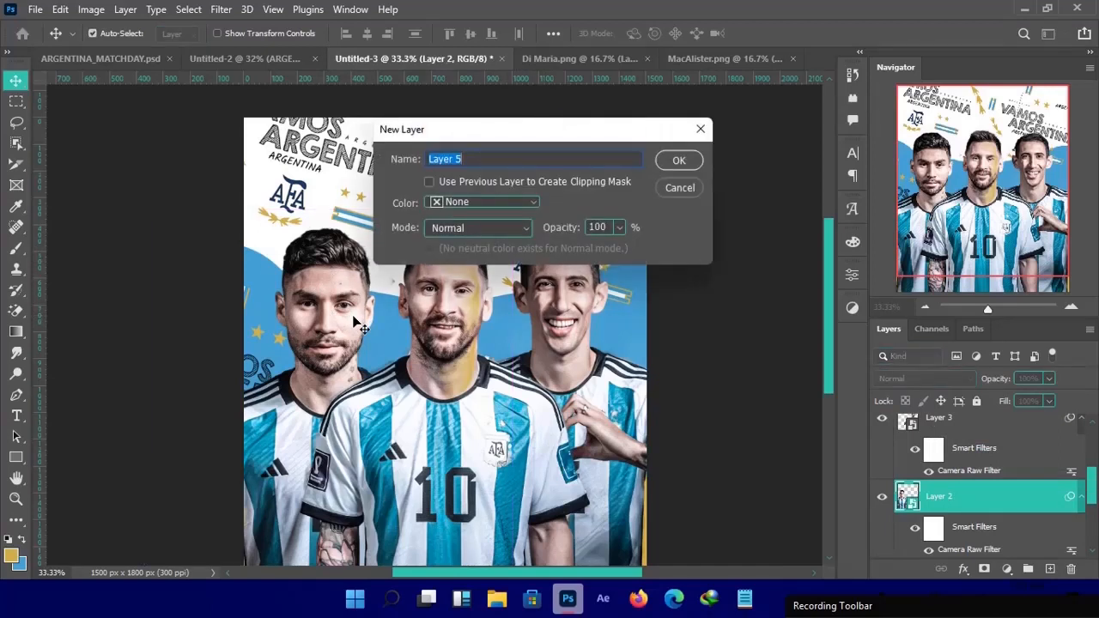
{"action": "type", "text": "sh_2_1"}
{"action": "key", "text": "Return"}
{"action": "scroll", "coordinate": [388, 305], "scroll_direction": "up", "scroll_amount": 3}
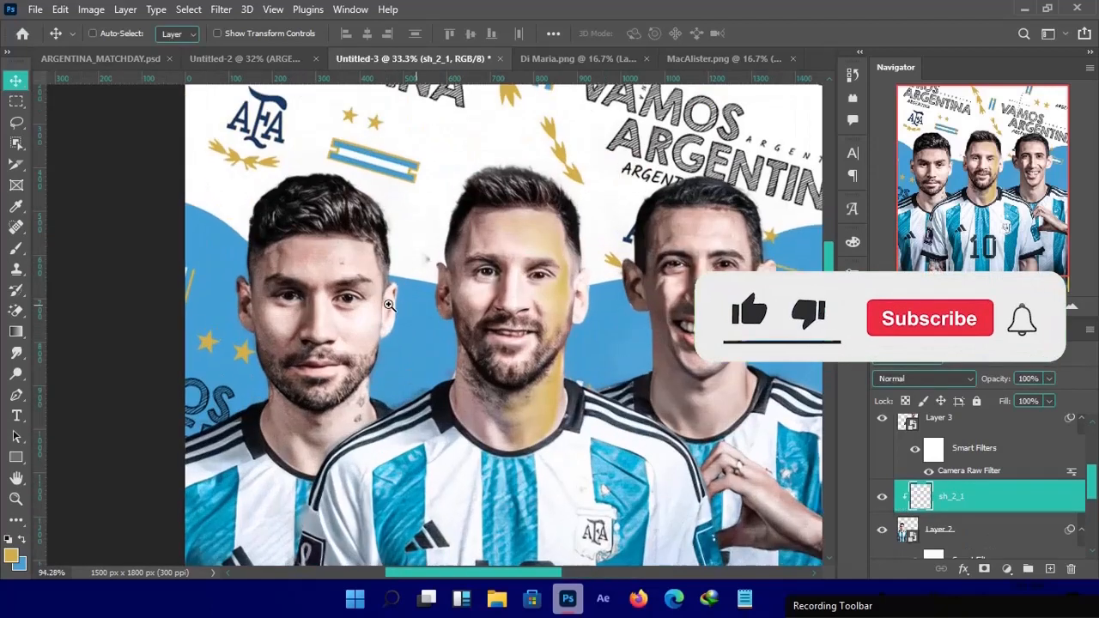
Paint gold beside the left player's right-hand eye on sh_2_1 and smudge it over the cheek and temple, reducing the smudge size to 44 px.
{"action": "key", "text": "b"}
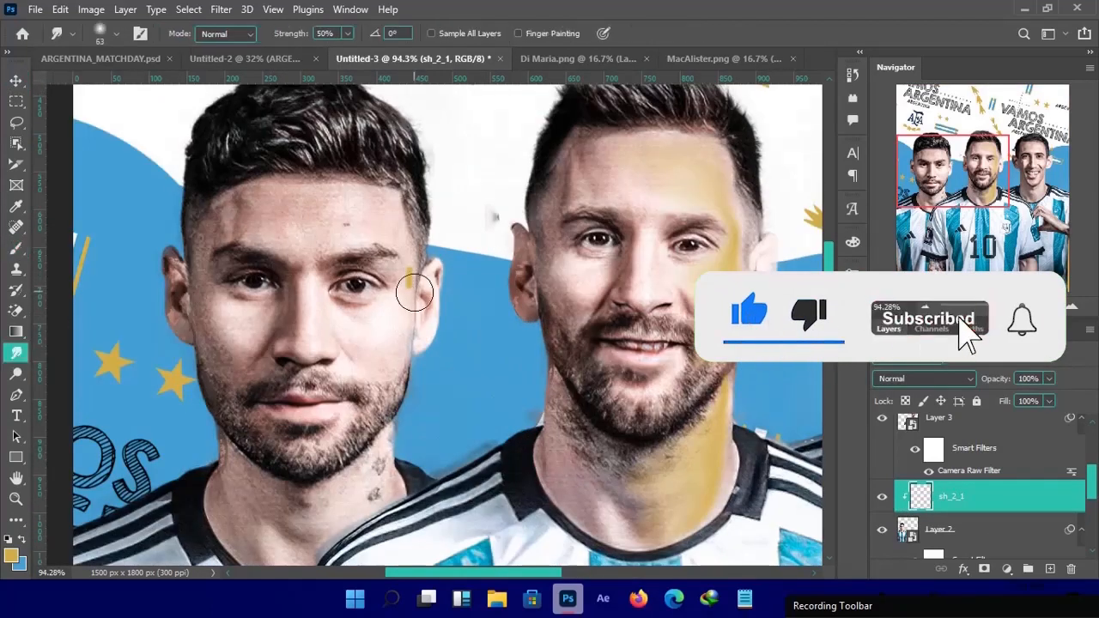
{"action": "mouse_move", "coordinate": [412, 293]}
{"action": "left_mouse_down"}
{"action": "mouse_move", "coordinate": [413, 342]}
{"action": "mouse_move", "coordinate": [384, 387]}
{"action": "left_mouse_up"}
{"action": "left_click_drag", "start_coordinate": [389, 309], "coordinate": [380, 324]}
{"action": "key", "text": "bracketleft"}
{"action": "key", "text": "bracketleft"}
{"action": "mouse_move", "coordinate": [410, 276]}
{"action": "left_mouse_down"}
{"action": "mouse_move", "coordinate": [392, 211]}
{"action": "mouse_move", "coordinate": [404, 222]}
{"action": "left_mouse_up"}
{"action": "mouse_move", "coordinate": [392, 374]}
{"action": "left_mouse_down"}
{"action": "mouse_move", "coordinate": [364, 352]}
{"action": "mouse_move", "coordinate": [390, 290]}
{"action": "mouse_move", "coordinate": [363, 346]}
{"action": "mouse_move", "coordinate": [378, 372]}
{"action": "mouse_move", "coordinate": [402, 329]}
{"action": "mouse_move", "coordinate": [351, 328]}
{"action": "left_mouse_up"}
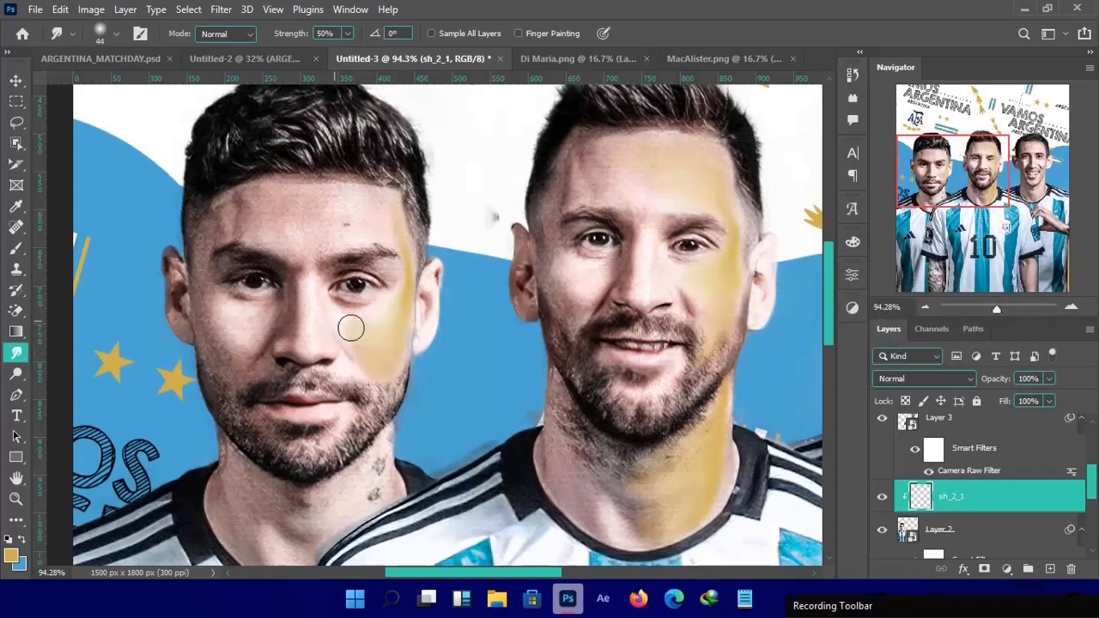
Refine the gold beside the left player's right-hand eye with the Smudge tool, checking it against the whole poster.
{"action": "key", "text": "ctrl+minus"}
{"action": "key", "text": "ctrl+minus"}
{"action": "key", "text": "ctrl+minus"}
{"action": "key", "text": "ctrl+minus"}
{"action": "key", "text": "ctrl+plus"}
{"action": "key", "text": "ctrl+plus"}
{"action": "key", "text": "ctrl+plus"}
{"action": "mouse_move", "coordinate": [394, 259]}
{"action": "left_mouse_down"}
{"action": "mouse_move", "coordinate": [377, 263]}
{"action": "mouse_move", "coordinate": [398, 236]}
{"action": "mouse_move", "coordinate": [390, 260]}
{"action": "mouse_move", "coordinate": [375, 252]}
{"action": "mouse_move", "coordinate": [404, 241]}
{"action": "mouse_move", "coordinate": [343, 248]}
{"action": "mouse_move", "coordinate": [404, 288]}
{"action": "left_mouse_up"}
{"action": "key", "text": "ctrl+minus"}
{"action": "key", "text": "ctrl+minus"}
{"action": "key", "text": "ctrl+minus"}
{"action": "key", "text": "ctrl+plus"}
{"action": "key", "text": "ctrl+plus"}
Create another layer named sh_2_2 above sh_2_1 and clip it to the left player.
{"action": "key", "text": "ctrl+shift+n"}
{"action": "type", "text": "sh_2"}
{"action": "key", "text": "Return"}
{"action": "key", "text": "ctrl+plus"}
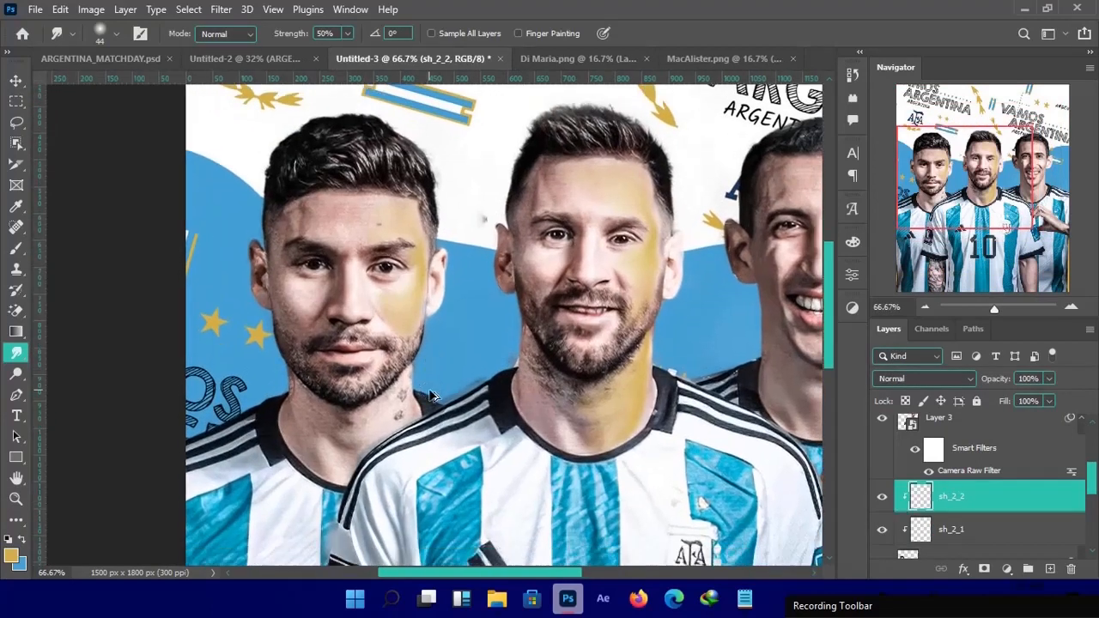
{"action": "key", "text": "ctrl+alt+g"}
Paint gold on the right-hand side of the left player's neck and smudge it with the 44 px Smudge tool.
{"action": "key", "text": "b"}
{"action": "left_click_drag", "start_coordinate": [405, 396], "coordinate": [404, 416]}
{"action": "key", "text": "r"}
{"action": "mouse_move", "coordinate": [410, 376]}
{"action": "left_mouse_down"}
{"action": "mouse_move", "coordinate": [400, 419]}
{"action": "mouse_move", "coordinate": [373, 406]}
{"action": "mouse_move", "coordinate": [401, 405]}
{"action": "mouse_move", "coordinate": [407, 416]}
{"action": "mouse_move", "coordinate": [370, 421]}
{"action": "mouse_move", "coordinate": [366, 435]}
{"action": "mouse_move", "coordinate": [385, 411]}
{"action": "left_mouse_up"}
{"action": "key", "text": "ctrl+minus"}
{"action": "key", "text": "ctrl+minus"}
{"action": "key", "text": "ctrl+minus"}
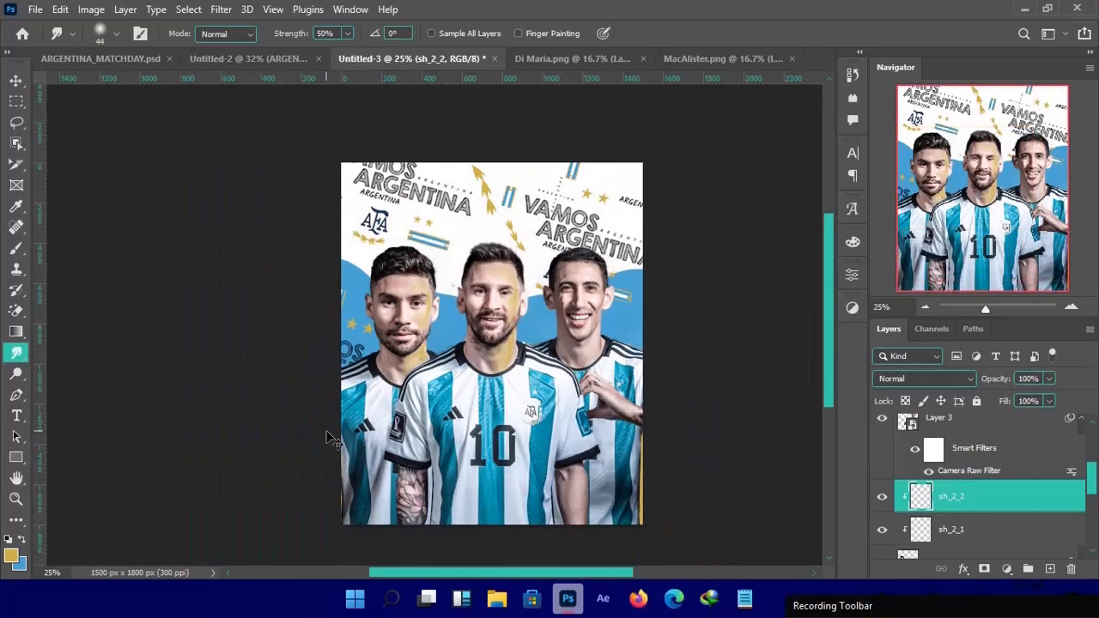
Add a layer mask to sh_2_2 and mask the gold along the left player's neck edge with a 20 px black brush.
{"action": "key", "text": "ctrl+plus"}
{"action": "key", "text": "ctrl+plus"}
{"action": "key", "text": "ctrl+plus"}
{"action": "left_click", "coordinate": [984, 568]}
{"action": "key", "text": "b"}
{"action": "right_click", "coordinate": [403, 384], "text": "alt"}
{"action": "left_click_drag", "start_coordinate": [411, 373], "coordinate": [412, 402]}
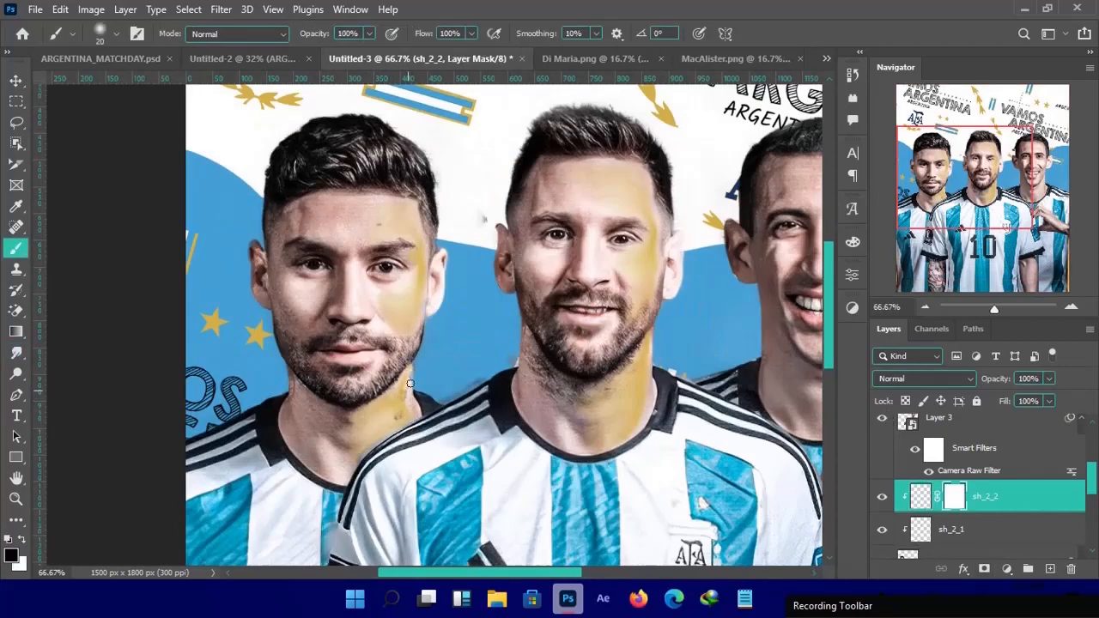
{"action": "key", "text": "ctrl+minus"}
{"action": "key", "text": "ctrl+minus"}
{"action": "key", "text": "ctrl+minus"}
Create a layer named sh_2_2 above the right player's Layer 3 and clip it to that player.
{"action": "key", "text": "v"}
{"action": "key", "text": "ctrl+plus"}
{"action": "left_click", "coordinate": [650, 297]}
{"action": "left_click_drag", "start_coordinate": [655, 294], "coordinate": [644, 306]}
{"action": "key", "text": "ctrl+shift+n"}
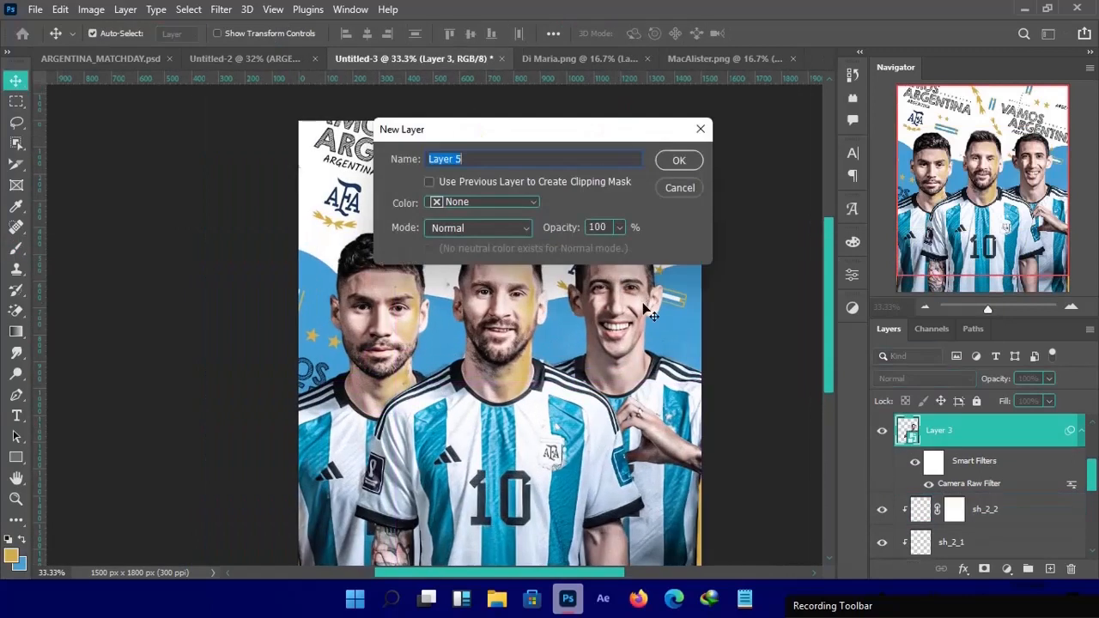
{"action": "type", "text": "sh_2_2"}
{"action": "key", "text": "Return"}
{"action": "scroll", "coordinate": [647, 328], "scroll_direction": "up", "scroll_amount": 3}
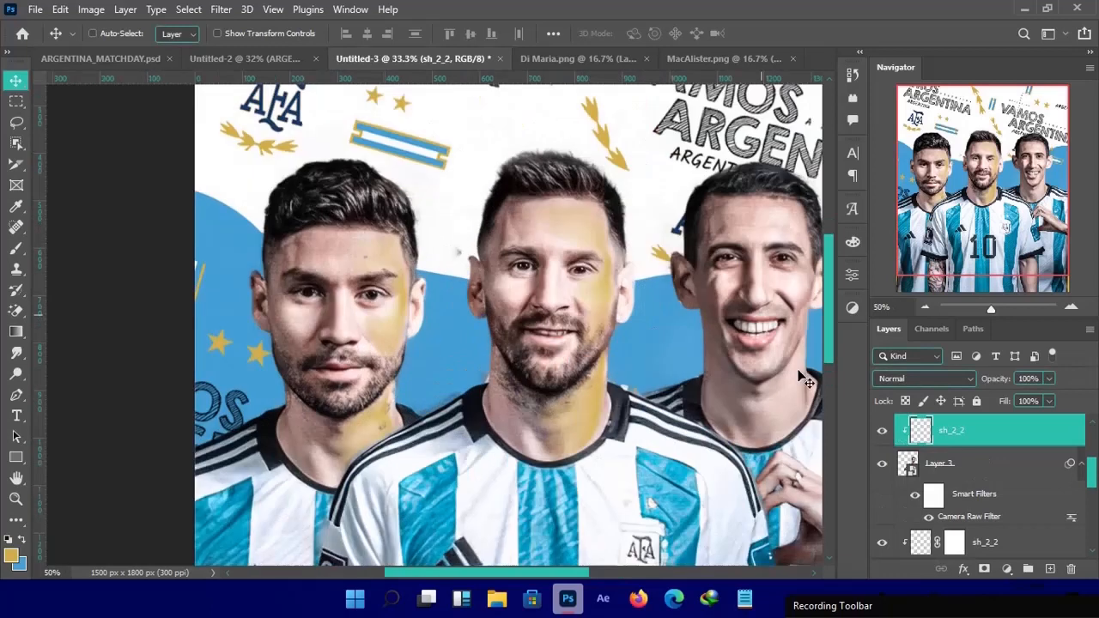
Paint gold on the right player's neck with a 9 px brush and smudge it down to the collar at 44 px.
{"action": "key", "text": "b"}
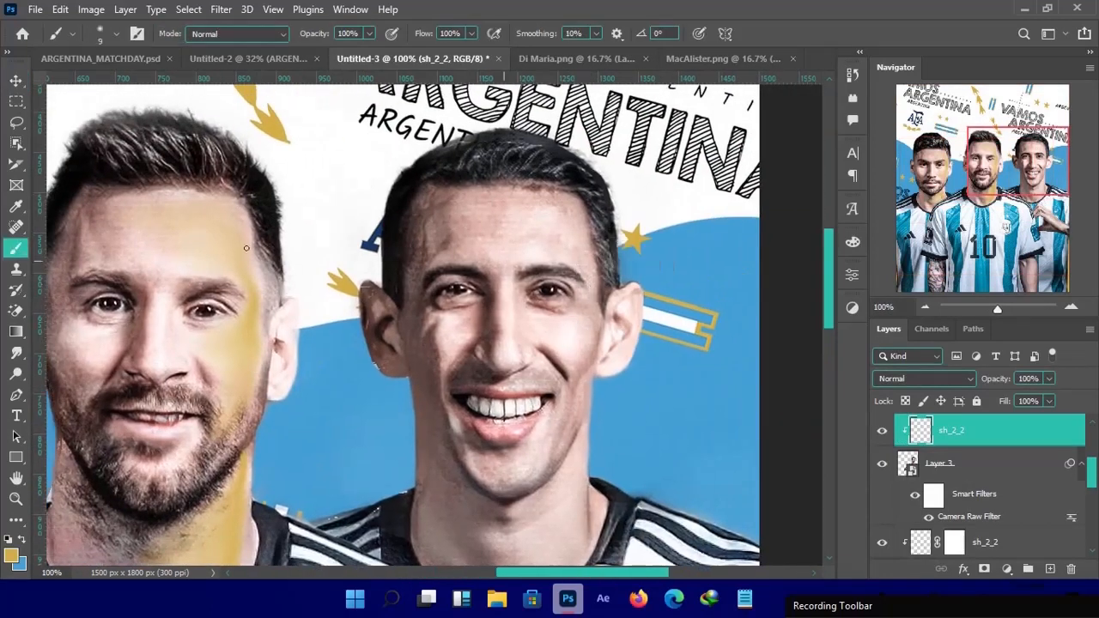
{"action": "scroll", "coordinate": [567, 499], "scroll_direction": "down", "scroll_amount": 2}
{"action": "left_click_drag", "start_coordinate": [569, 464], "coordinate": [567, 412]}
{"action": "key", "text": "r"}
{"action": "mouse_move", "coordinate": [563, 464]}
{"action": "left_mouse_down"}
{"action": "mouse_move", "coordinate": [569, 352]}
{"action": "mouse_move", "coordinate": [562, 463]}
{"action": "mouse_move", "coordinate": [534, 475]}
{"action": "mouse_move", "coordinate": [537, 413]}
{"action": "mouse_move", "coordinate": [552, 379]}
{"action": "mouse_move", "coordinate": [534, 508]}
{"action": "left_mouse_up"}
{"action": "mouse_move", "coordinate": [528, 425]}
{"action": "left_mouse_down"}
{"action": "mouse_move", "coordinate": [535, 497]}
{"action": "mouse_move", "coordinate": [496, 516]}
{"action": "mouse_move", "coordinate": [504, 473]}
{"action": "mouse_move", "coordinate": [542, 424]}
{"action": "mouse_move", "coordinate": [513, 431]}
{"action": "mouse_move", "coordinate": [509, 494]}
{"action": "mouse_move", "coordinate": [563, 418]}
{"action": "mouse_move", "coordinate": [529, 502]}
{"action": "mouse_move", "coordinate": [521, 488]}
{"action": "mouse_move", "coordinate": [553, 379]}
{"action": "mouse_move", "coordinate": [575, 357]}
{"action": "mouse_move", "coordinate": [538, 396]}
{"action": "mouse_move", "coordinate": [560, 488]}
{"action": "left_mouse_up"}
Create a layer named sh_2_3 above the right player's sh_2_2 layer, clipped to the same player.
{"action": "key", "text": "ctrl+shift+n"}
{"action": "type", "text": "sh_2_3"}
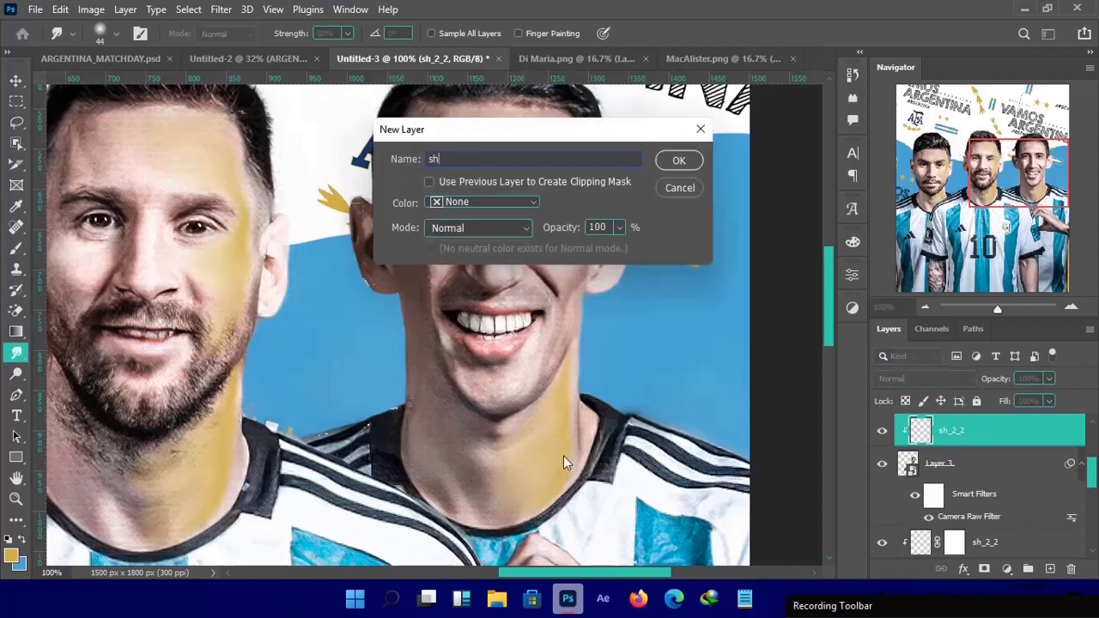
{"action": "key", "text": "Return"}
Paint a gold streak on the right player's right-hand cheek with a 9 px brush and smudge it towards the temple.
{"action": "key", "text": "b"}
{"action": "scroll", "coordinate": [576, 292], "scroll_direction": "up", "scroll_amount": 2}
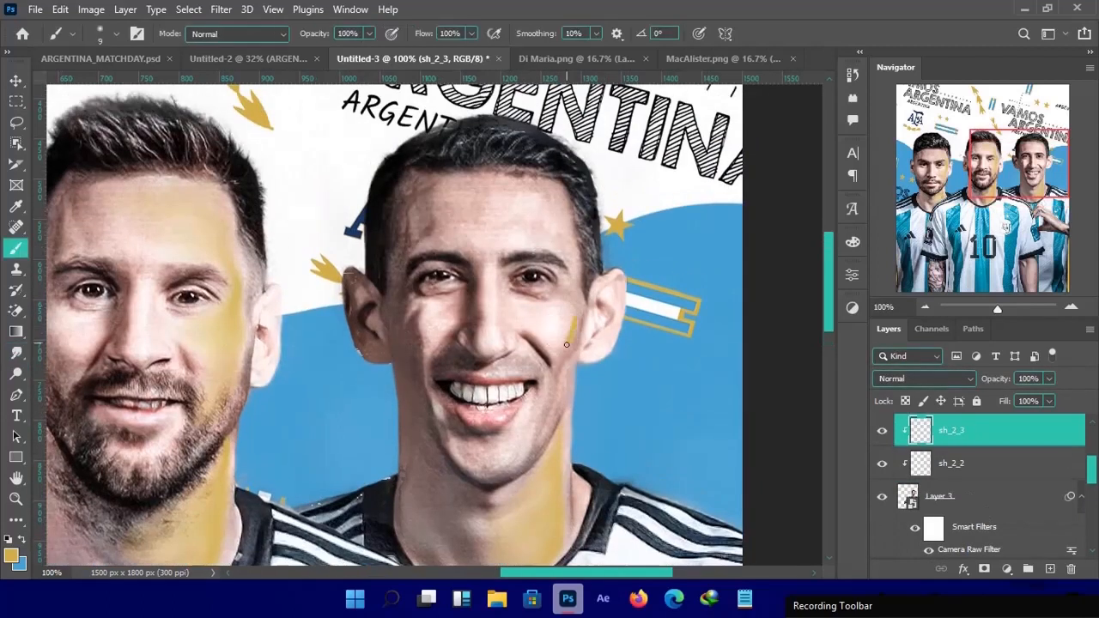
{"action": "key", "text": "r"}
{"action": "left_click_drag", "start_coordinate": [577, 308], "coordinate": [568, 240]}
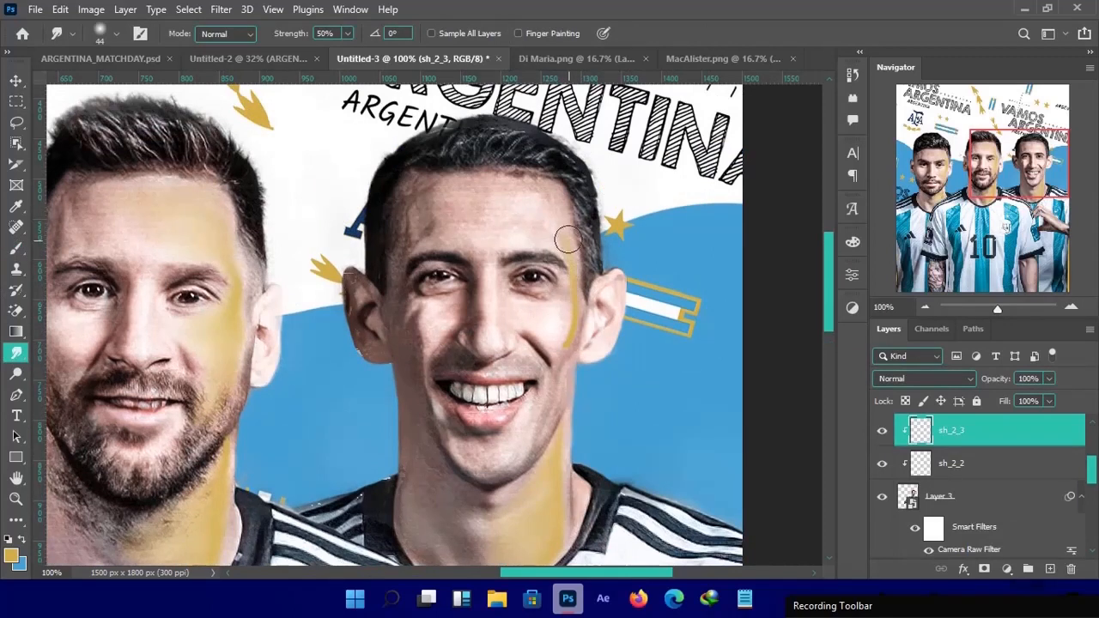
{"action": "mouse_move", "coordinate": [589, 372]}
{"action": "left_mouse_down"}
{"action": "mouse_move", "coordinate": [554, 311]}
{"action": "mouse_move", "coordinate": [539, 332]}
{"action": "mouse_move", "coordinate": [549, 344]}
{"action": "mouse_move", "coordinate": [588, 301]}
{"action": "left_mouse_up"}
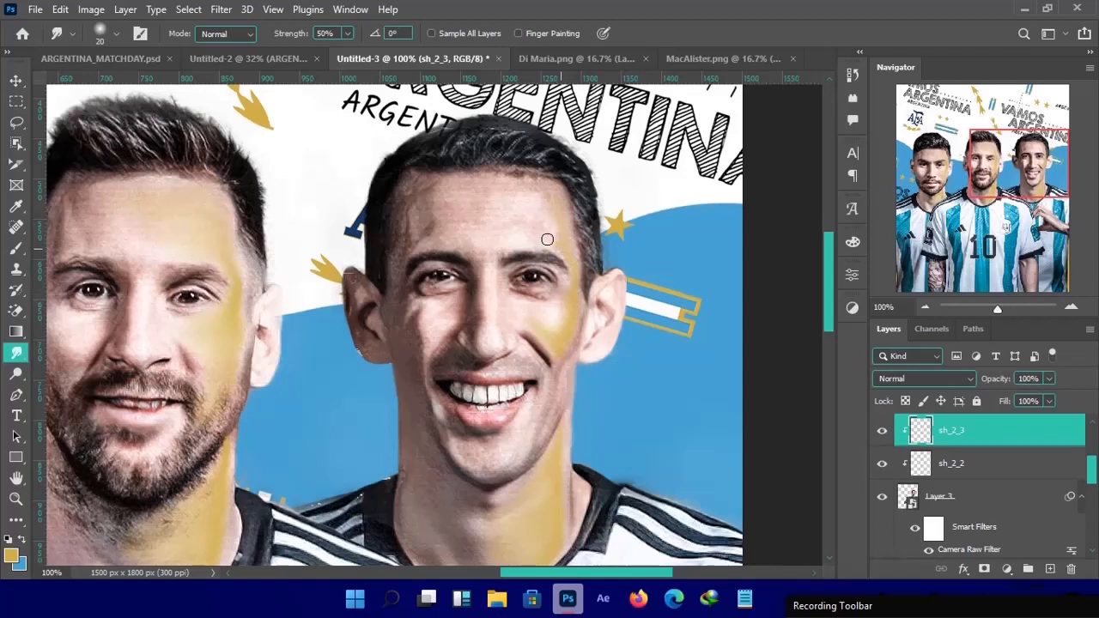
Smudge the gold across the right player's forehead with an enlarged Smudge tool and compare it with the whole poster.
{"action": "key", "text": "ctrl+minus"}
{"action": "key", "text": "ctrl+minus"}
{"action": "key", "text": "ctrl+plus"}
{"action": "key", "text": "ctrl+plus"}
{"action": "key", "text": "bracketright"}
{"action": "key", "text": "bracketright"}
{"action": "mouse_move", "coordinate": [546, 240]}
{"action": "left_mouse_down"}
{"action": "mouse_move", "coordinate": [545, 196]}
{"action": "mouse_move", "coordinate": [557, 231]}
{"action": "mouse_move", "coordinate": [532, 196]}
{"action": "mouse_move", "coordinate": [542, 213]}
{"action": "mouse_move", "coordinate": [484, 189]}
{"action": "mouse_move", "coordinate": [567, 227]}
{"action": "mouse_move", "coordinate": [501, 245]}
{"action": "mouse_move", "coordinate": [513, 243]}
{"action": "mouse_move", "coordinate": [509, 207]}
{"action": "left_mouse_up"}
{"action": "key", "text": "ctrl+minus"}
{"action": "key", "text": "ctrl+minus"}
{"action": "key", "text": "ctrl+minus"}
{"action": "key", "text": "ctrl+plus"}
{"action": "key", "text": "ctrl+plus"}
{"action": "key", "text": "ctrl+plus"}
{"action": "key", "text": "bracketright"}
{"action": "key", "text": "bracketright"}
{"action": "key", "text": "ctrl+minus"}
{"action": "key", "text": "ctrl+minus"}
{"action": "key", "text": "ctrl+minus"}
{"action": "key", "text": "ctrl+minus"}
{"action": "key", "text": "ctrl+plus"}
{"action": "key", "text": "ctrl+plus"}
{"action": "key", "text": "ctrl+plus"}
{"action": "key", "text": "ctrl+plus"}
{"action": "key", "text": "ctrl+plus"}
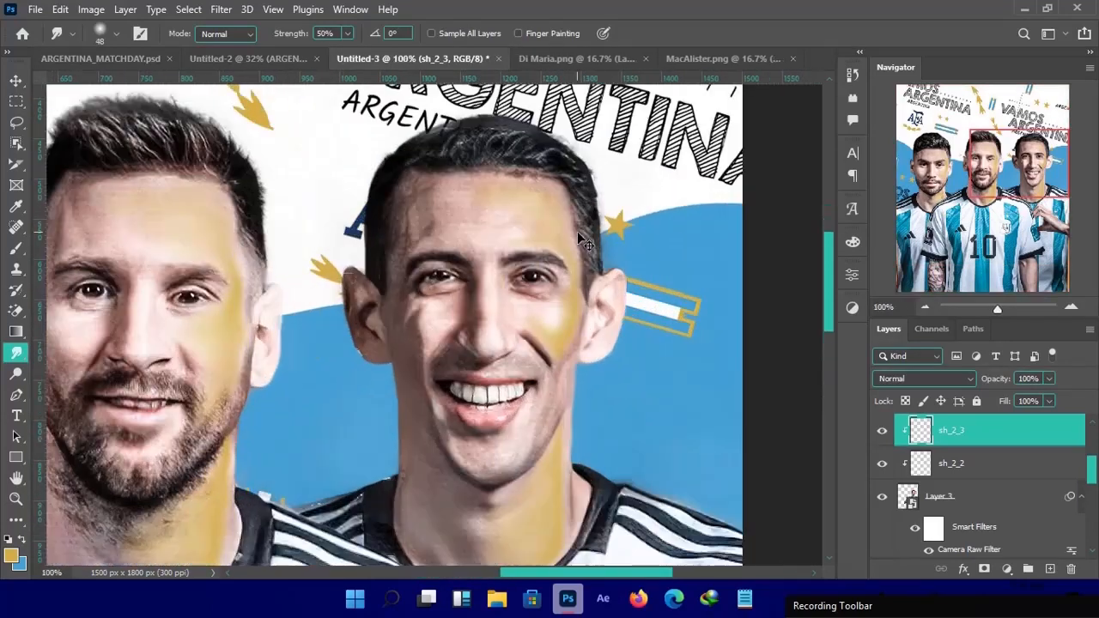
Paint gold along the right player's right-hand jawline and smudge it towards the cheek and chin, reducing the smudge size to 22 px.
{"action": "key", "text": "b"}
{"action": "key", "text": "r"}
{"action": "mouse_move", "coordinate": [636, 493]}
{"action": "left_mouse_down"}
{"action": "mouse_move", "coordinate": [677, 441]}
{"action": "mouse_move", "coordinate": [681, 371]}
{"action": "left_mouse_up"}
{"action": "left_click_drag", "start_coordinate": [642, 449], "coordinate": [653, 395]}
{"action": "key", "text": "bracketleft"}
{"action": "key", "text": "bracketleft"}
{"action": "key", "text": "bracketleft"}
{"action": "left_click_drag", "start_coordinate": [647, 447], "coordinate": [613, 497]}
{"action": "mouse_move", "coordinate": [676, 386]}
{"action": "left_mouse_down"}
{"action": "mouse_move", "coordinate": [701, 333]}
{"action": "mouse_move", "coordinate": [684, 292]}
{"action": "mouse_move", "coordinate": [706, 225]}
{"action": "left_mouse_up"}
{"action": "key", "text": "bracketleft"}
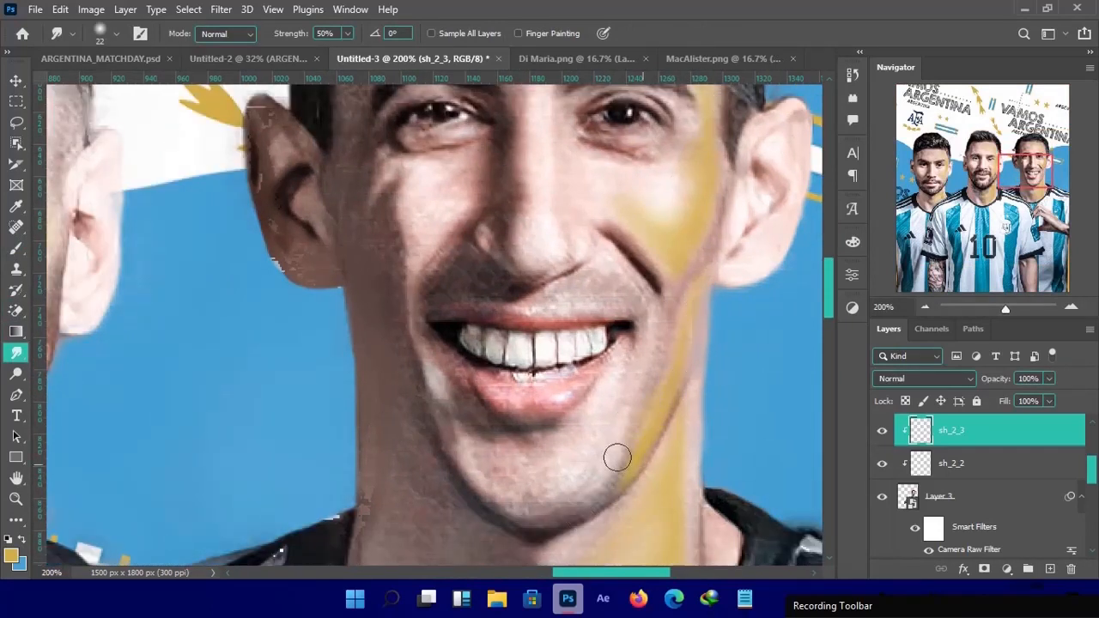
{"action": "key", "text": "ctrl+minus"}
{"action": "key", "text": "ctrl+minus"}
{"action": "key", "text": "ctrl+minus"}
{"action": "key", "text": "ctrl+minus"}
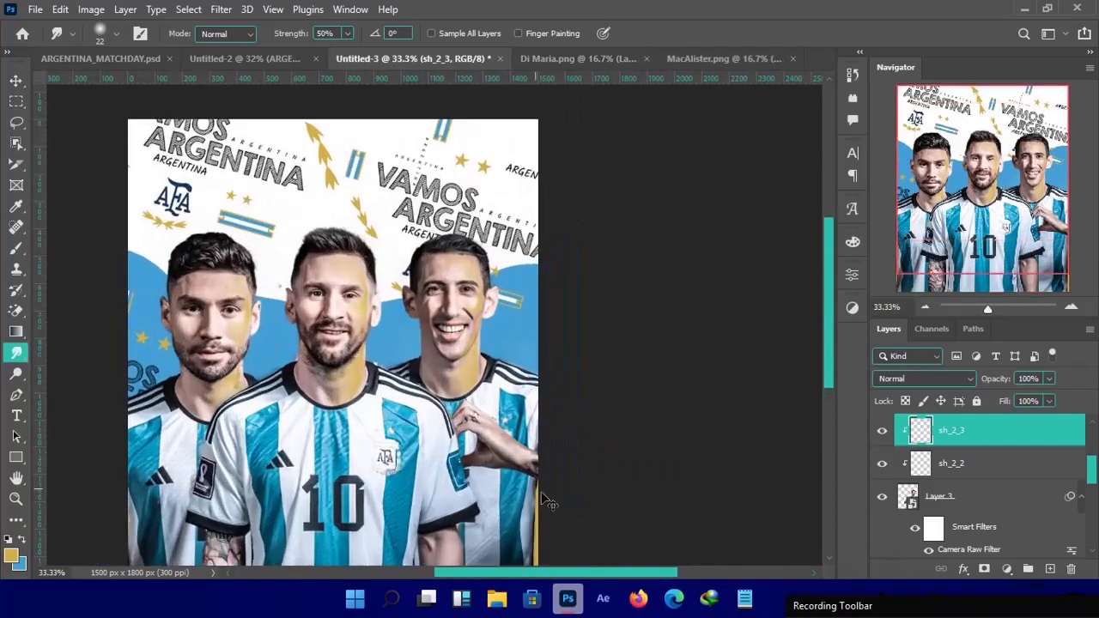
Dab gold beside the right player's chin with a 9 px brush and smudge it up towards the mouth and along the jaw.
{"action": "key", "text": "ctrl+plus"}
{"action": "key", "text": "ctrl+plus"}
{"action": "key", "text": "ctrl+plus"}
{"action": "key", "text": "b"}
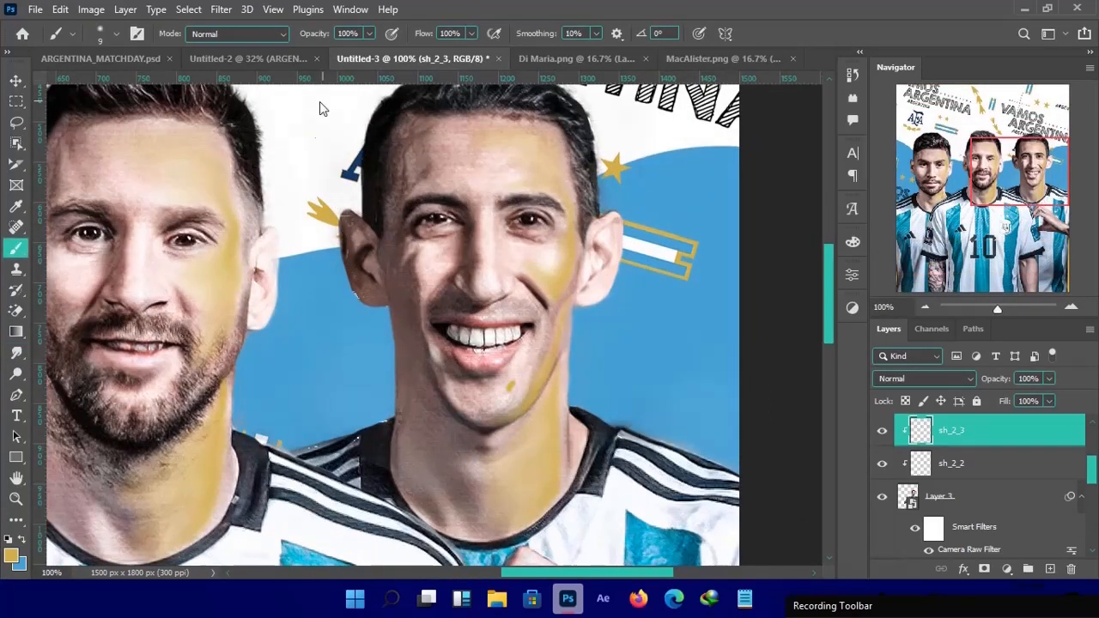
{"action": "left_click", "coordinate": [16, 353]}
{"action": "mouse_move", "coordinate": [519, 386]}
{"action": "left_mouse_down"}
{"action": "mouse_move", "coordinate": [536, 328]}
{"action": "mouse_move", "coordinate": [523, 347]}
{"action": "left_mouse_up"}
{"action": "left_click_drag", "start_coordinate": [511, 394], "coordinate": [530, 343]}
{"action": "left_click_drag", "start_coordinate": [508, 390], "coordinate": [535, 346]}
{"action": "key", "text": "bracketleft"}
{"action": "key", "text": "bracketleft"}
{"action": "key", "text": "bracketleft"}
{"action": "key", "text": "bracketleft"}
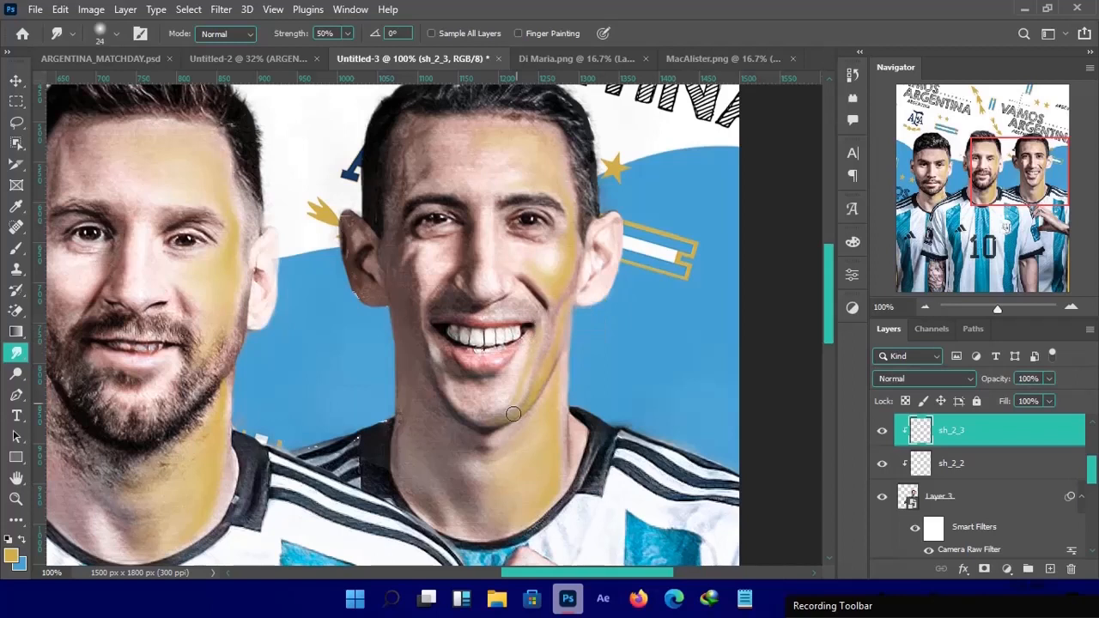
Add a layer mask to sh_2_3 and soften the gold around the right player's chin with a 31 px black brush at 23% opacity.
{"action": "key", "text": "ctrl+minus"}
{"action": "key", "text": "v"}
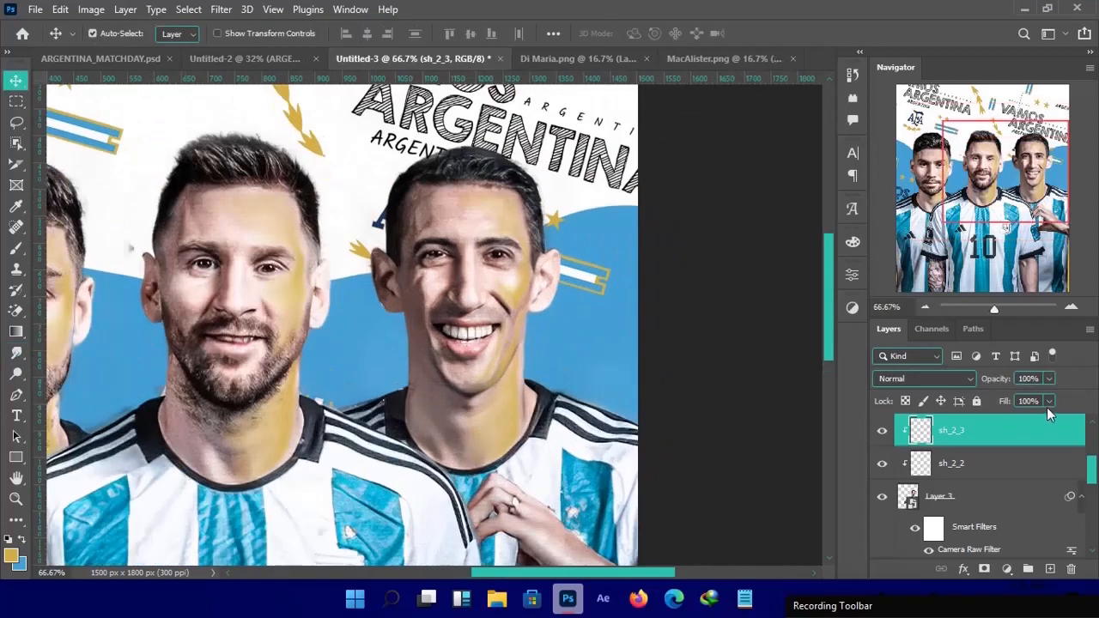
{"action": "left_click", "coordinate": [984, 569]}
{"action": "key", "text": "b"}
{"action": "key", "text": "bracketright"}
{"action": "key", "text": "bracketright"}
{"action": "key", "text": "bracketright"}
{"action": "key", "text": "bracketright"}
{"action": "key", "text": "bracketright"}
{"action": "key", "text": "ctrl+plus"}
{"action": "key", "text": "ctrl+plus"}
{"action": "left_click_drag", "start_coordinate": [369, 34], "coordinate": [309, 55]}
{"action": "left_click_drag", "start_coordinate": [579, 420], "coordinate": [551, 420]}
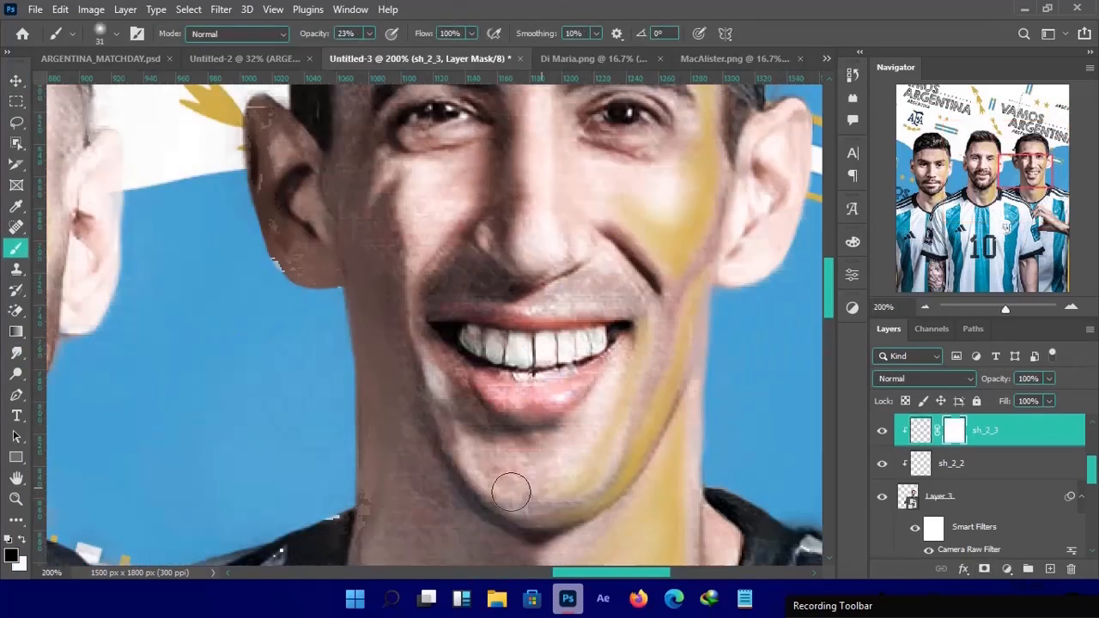
{"action": "mouse_move", "coordinate": [632, 322]}
{"action": "left_mouse_down"}
{"action": "mouse_move", "coordinate": [624, 372]}
{"action": "mouse_move", "coordinate": [580, 456]}
{"action": "mouse_move", "coordinate": [533, 483]}
{"action": "left_mouse_up"}
{"action": "key", "text": "ctrl+minus"}
{"action": "key", "text": "ctrl+minus"}
{"action": "key", "text": "ctrl+minus"}
{"action": "key", "text": "ctrl+minus"}
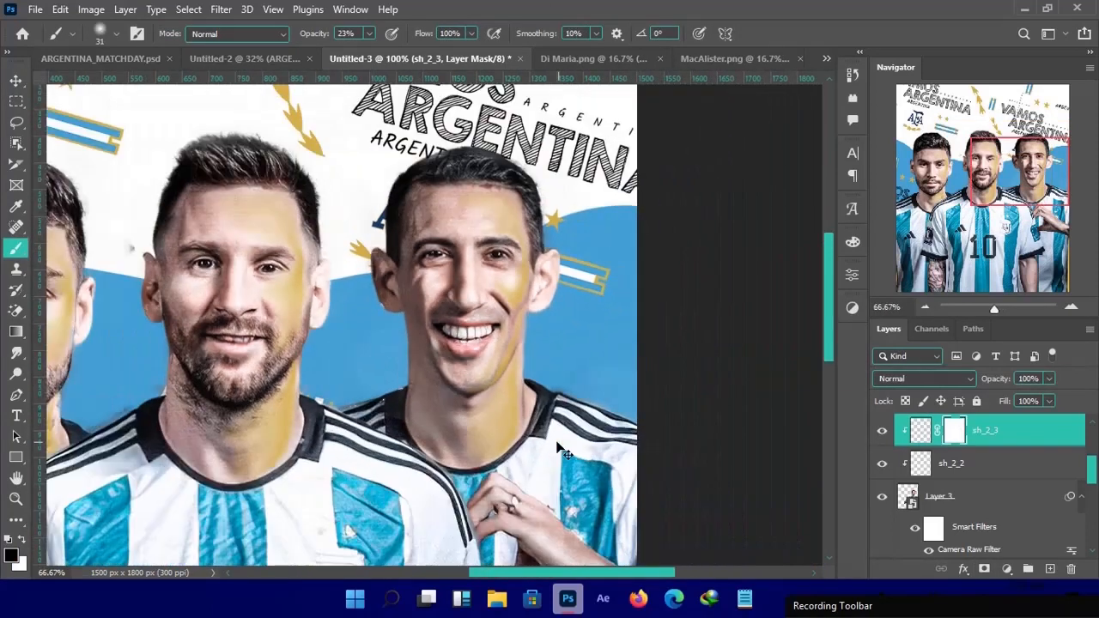
{"action": "key", "text": "ctrl+minus"}
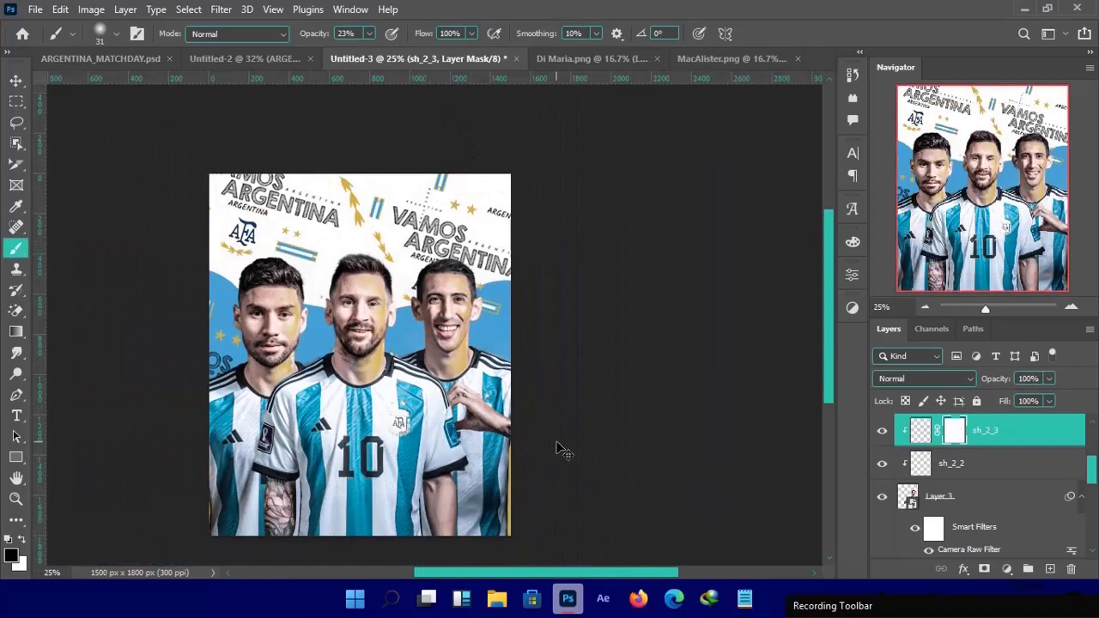
Check the shaded players on the whole poster and add a new empty layer above sh_2 with the default name.
{"action": "key", "text": "v"}
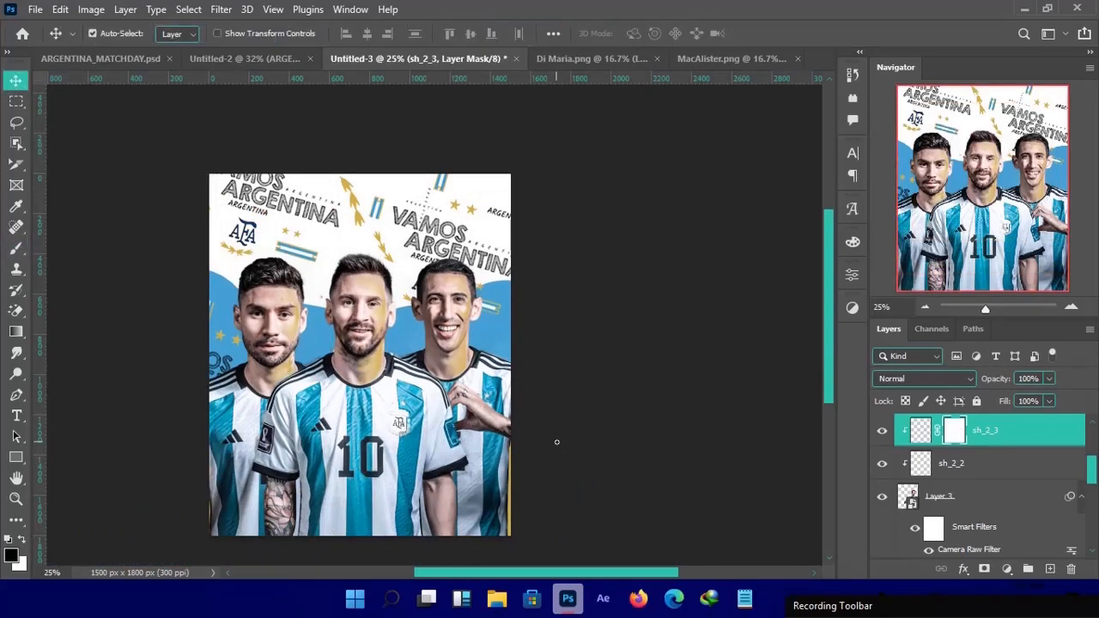
{"action": "key", "text": "ctrl+minus"}
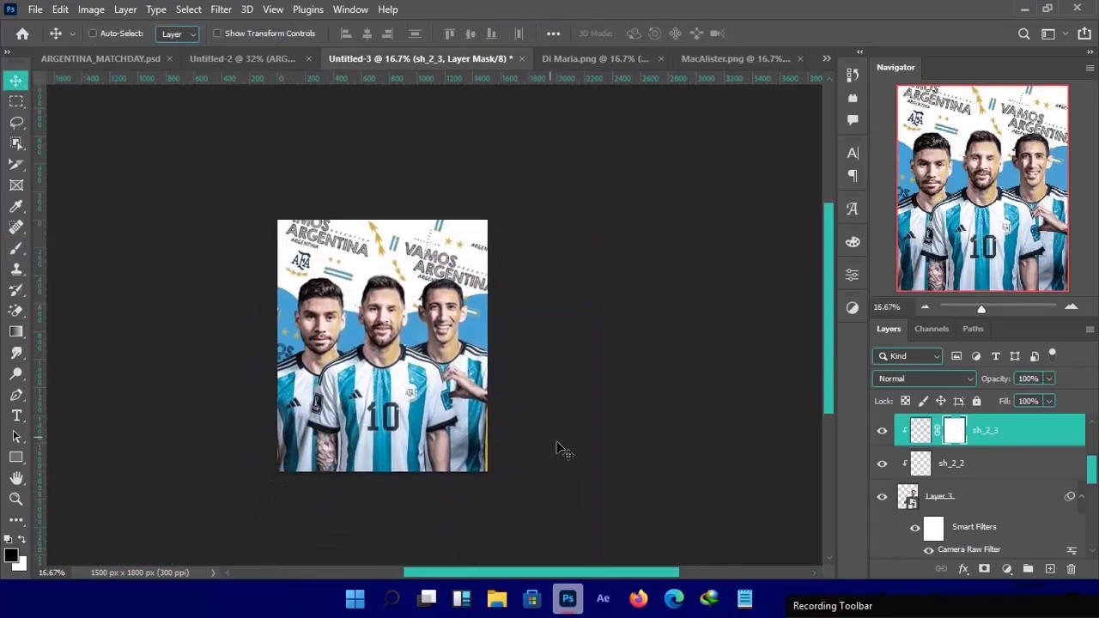
{"action": "key", "text": "ctrl+plus"}
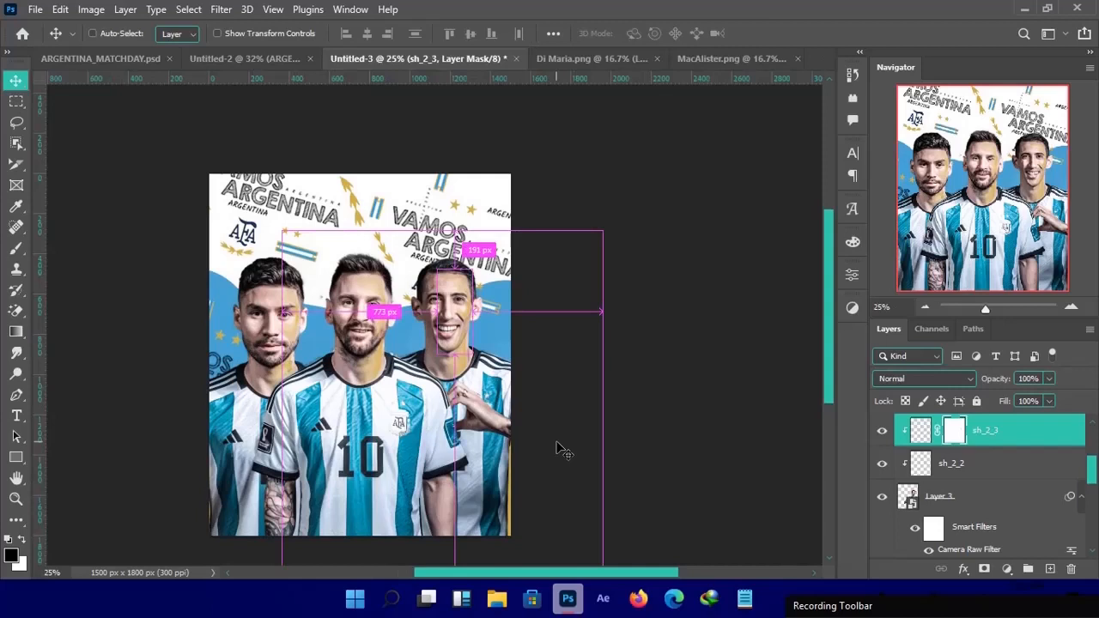
{"action": "key", "text": "ctrl+plus"}
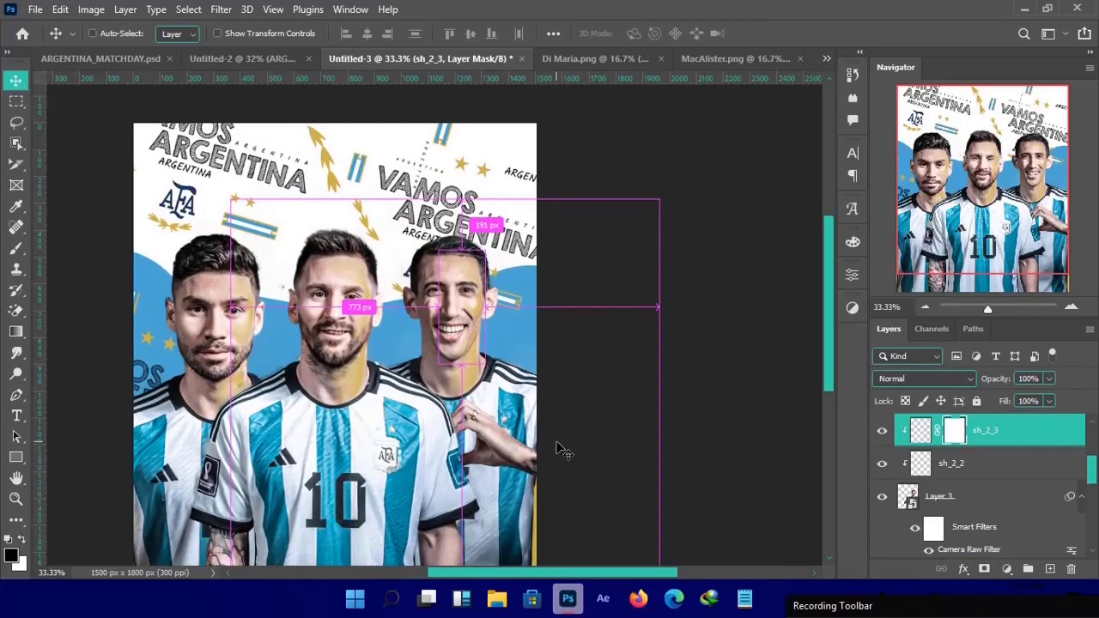
{"action": "left_click_drag", "start_coordinate": [329, 387], "coordinate": [434, 350]}
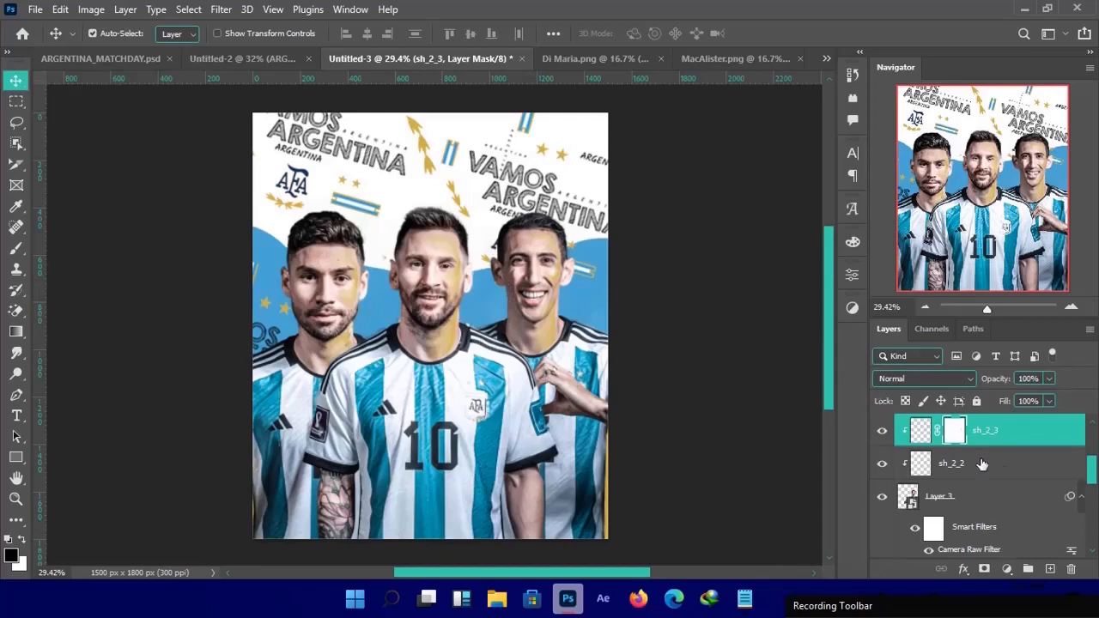
{"action": "scroll", "coordinate": [1011, 468], "scroll_direction": "up", "scroll_amount": 3}
{"action": "left_click", "coordinate": [1007, 438]}
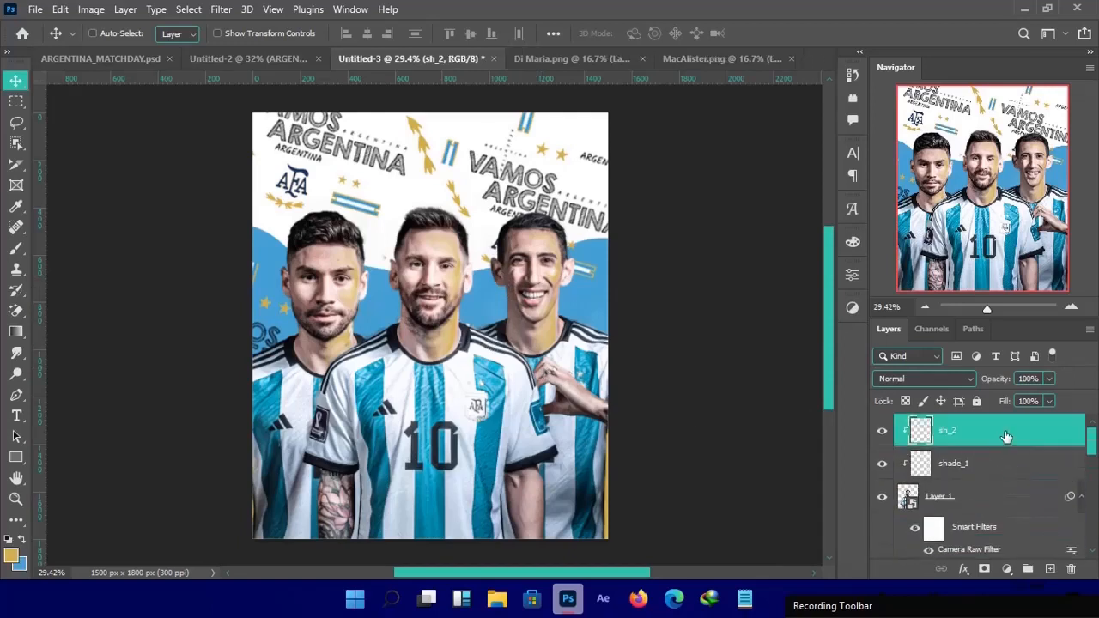
{"action": "key", "text": "ctrl+shift+n"}
{"action": "key", "text": "Return"}
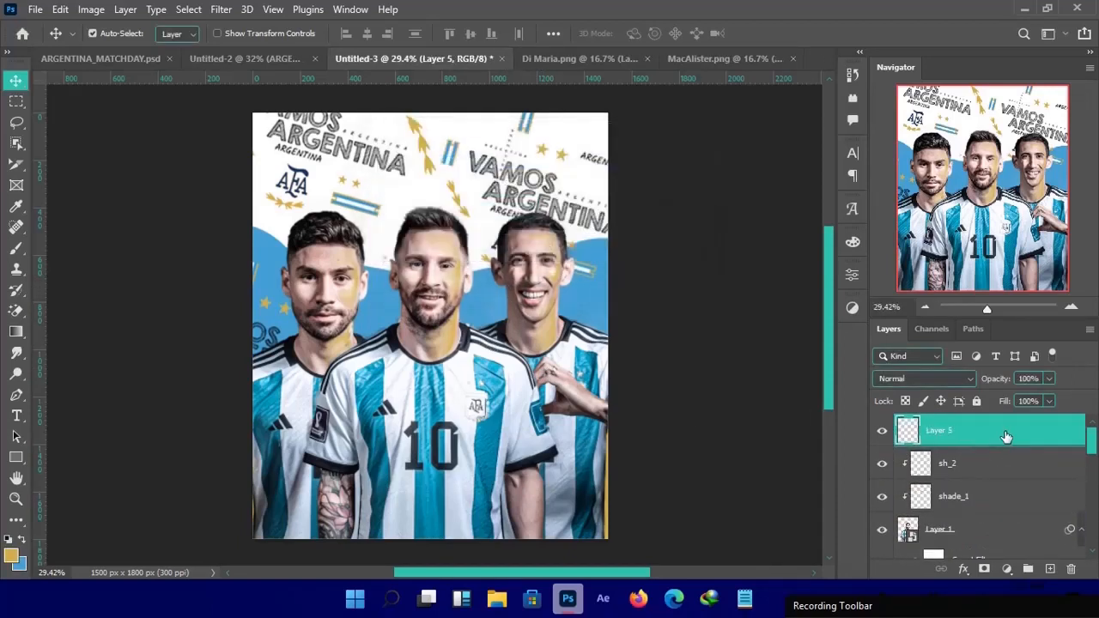
Close the MacAlister.png and Di Maria.png source documents.
{"action": "left_click", "coordinate": [678, 58]}
{"action": "key", "text": "ctrl+w"}
{"action": "left_click", "coordinate": [673, 56]}
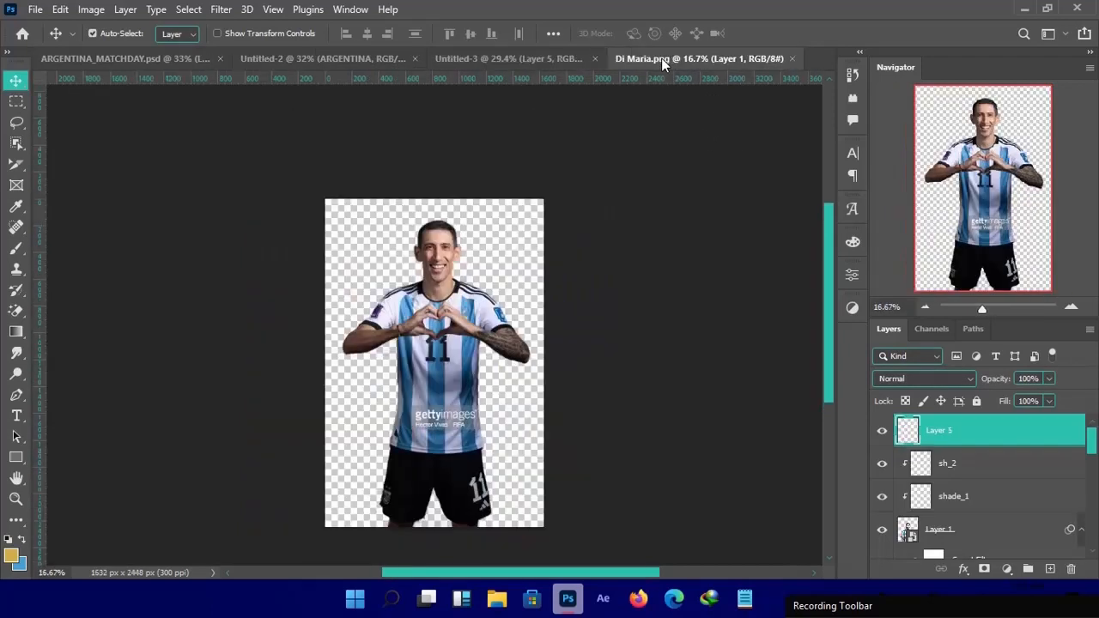
{"action": "key", "text": "ctrl+w"}
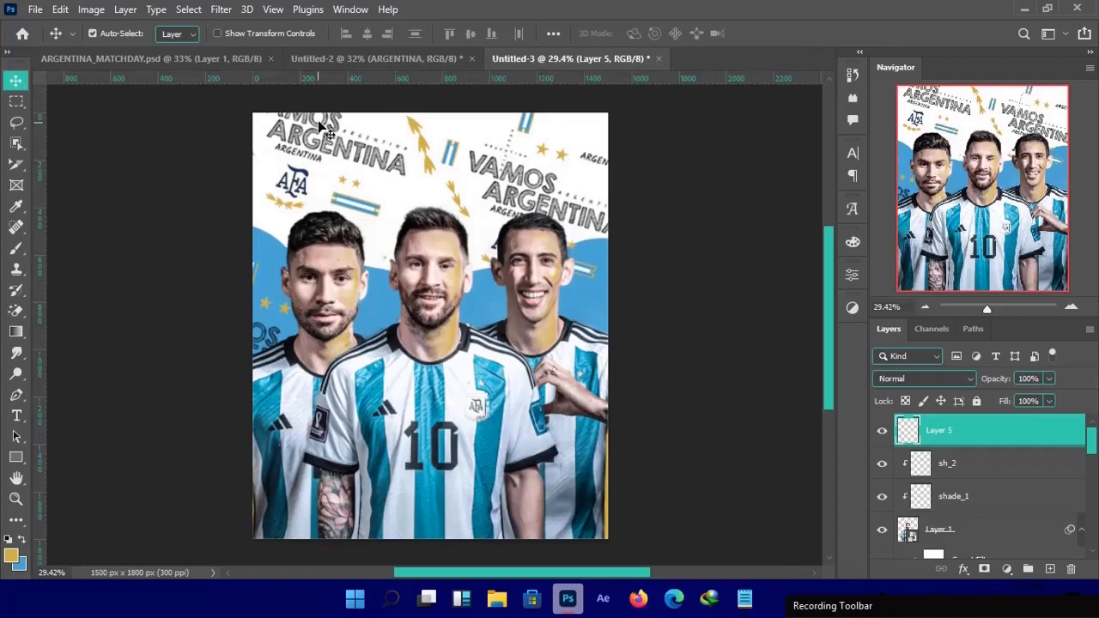
Open the AFA crest PNG from the ARGENTINA folder and bring the crest into Untitled-3 over the left player's lower shirt.
{"action": "mouse_move", "coordinate": [491, 603]}
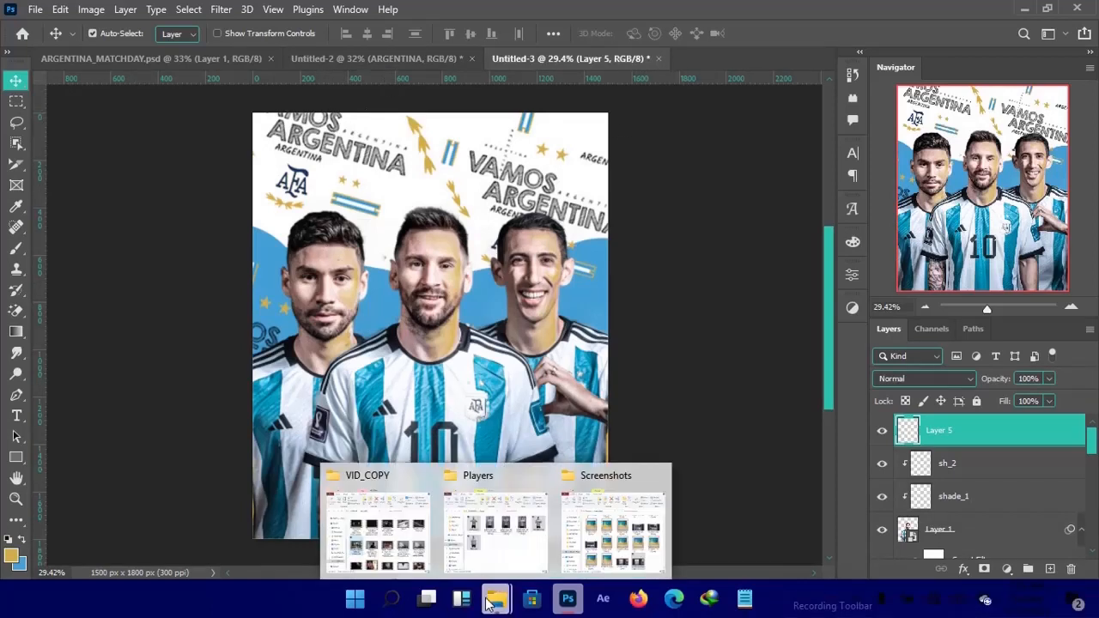
{"action": "left_click", "coordinate": [498, 524]}
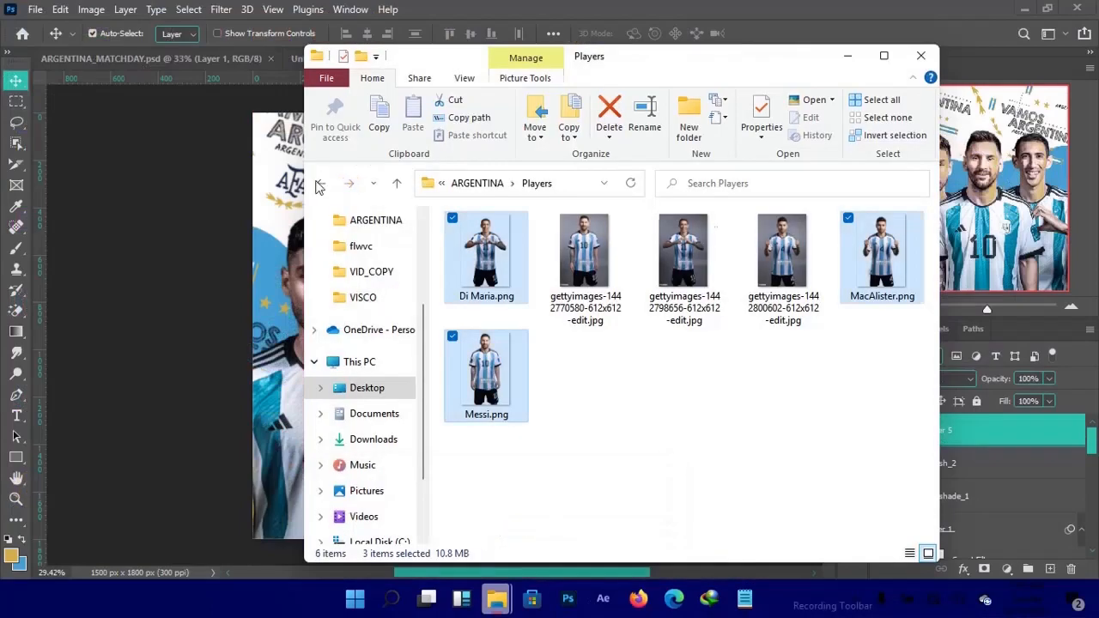
{"action": "left_click", "coordinate": [319, 185]}
{"action": "double_click", "coordinate": [486, 250]}
{"action": "left_click_drag", "start_coordinate": [677, 271], "coordinate": [632, 7]}
{"action": "left_click_drag", "start_coordinate": [418, 336], "coordinate": [329, 450]}
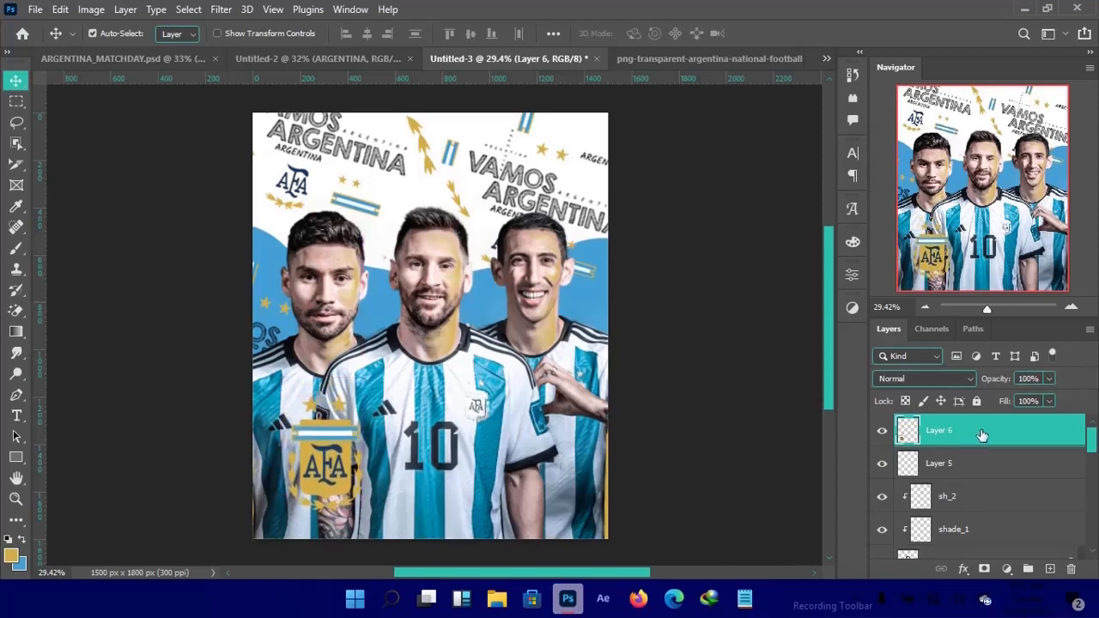
Convert the crest layer to a smart object and scale it down slightly.
{"action": "right_click", "coordinate": [982, 436]}
{"action": "left_click", "coordinate": [807, 245]}
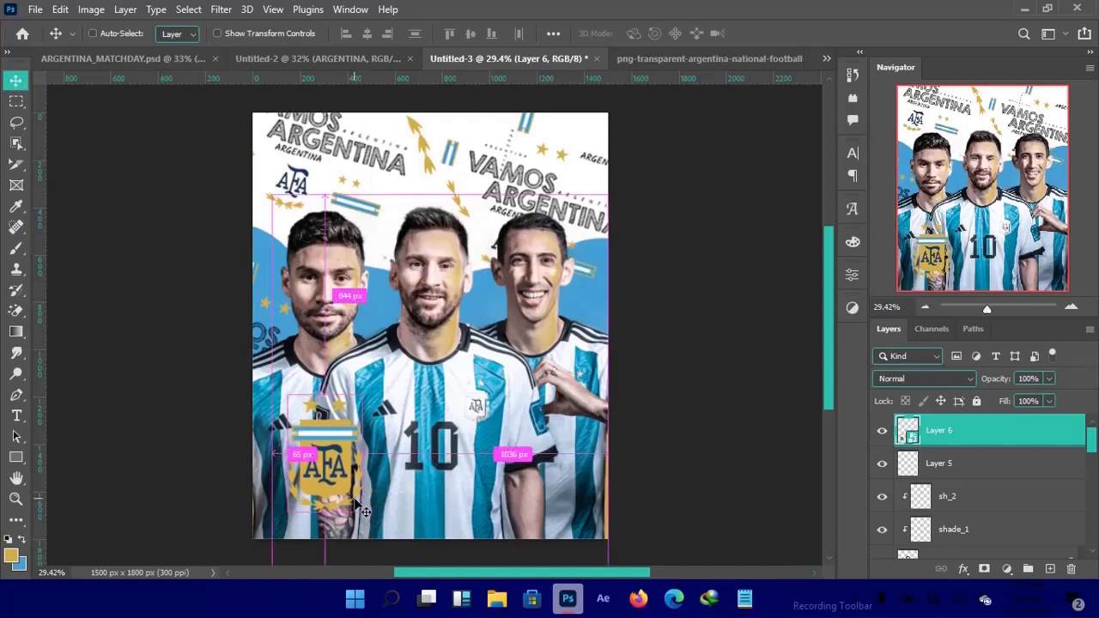
{"action": "key", "text": "ctrl+t"}
{"action": "left_click_drag", "start_coordinate": [361, 511], "coordinate": [355, 505]}
{"action": "key", "text": "Return"}
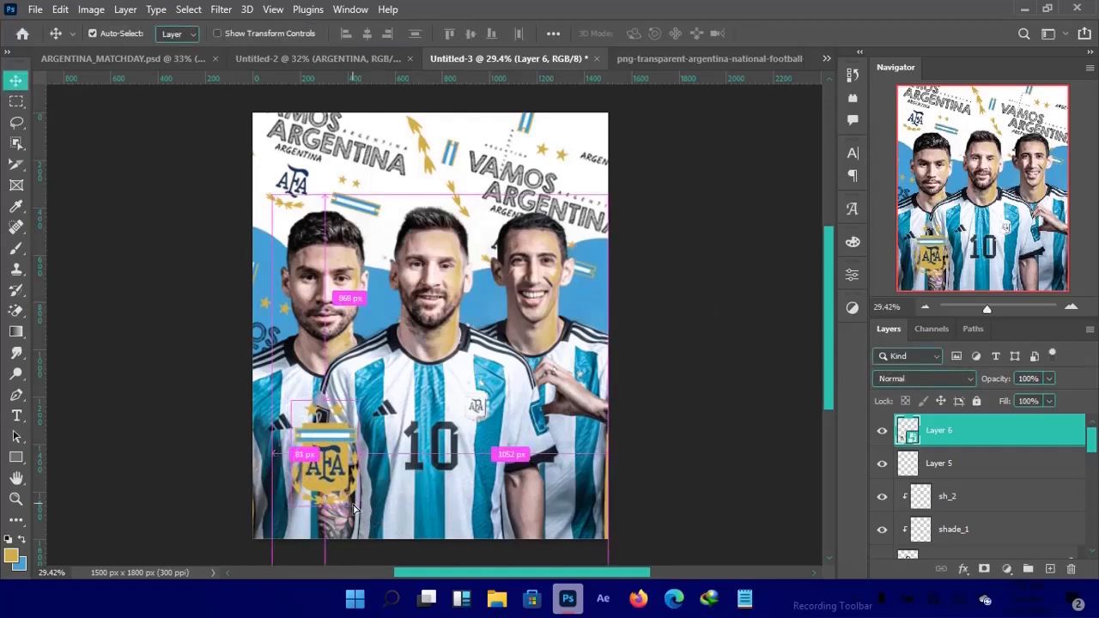
Add a new empty layer above the crest and choose the 1051 px torn-edge brush.
{"action": "key", "text": "ctrl+minus"}
{"action": "key", "text": "ctrl+minus"}
{"action": "key", "text": "ctrl+plus"}
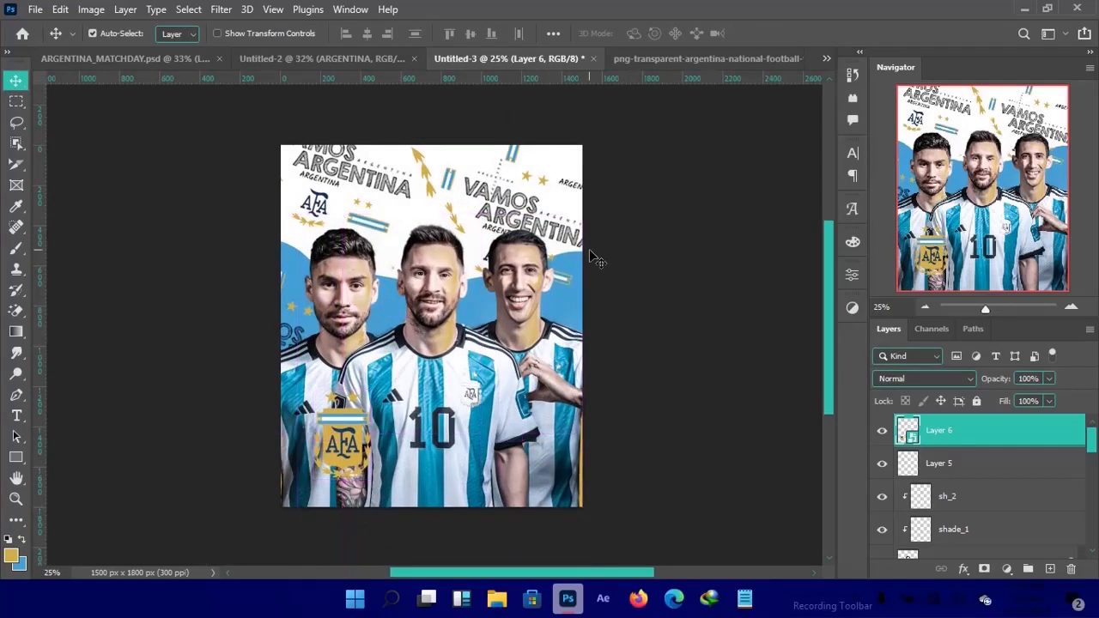
{"action": "key", "text": "ctrl+shift+n"}
{"action": "key", "text": "Return"}
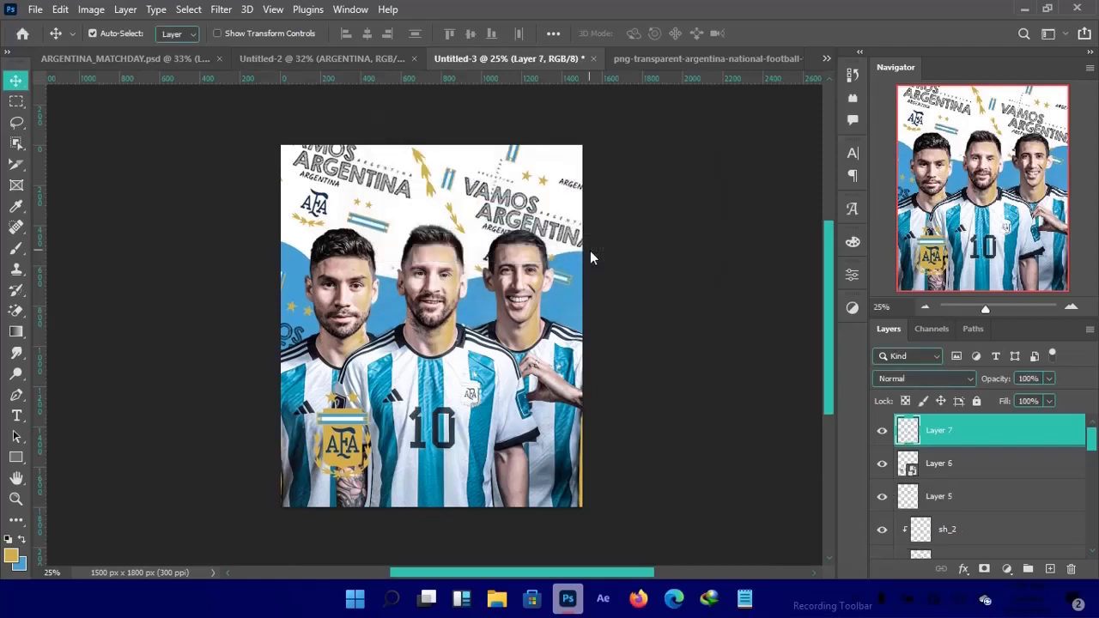
{"action": "key", "text": "b"}
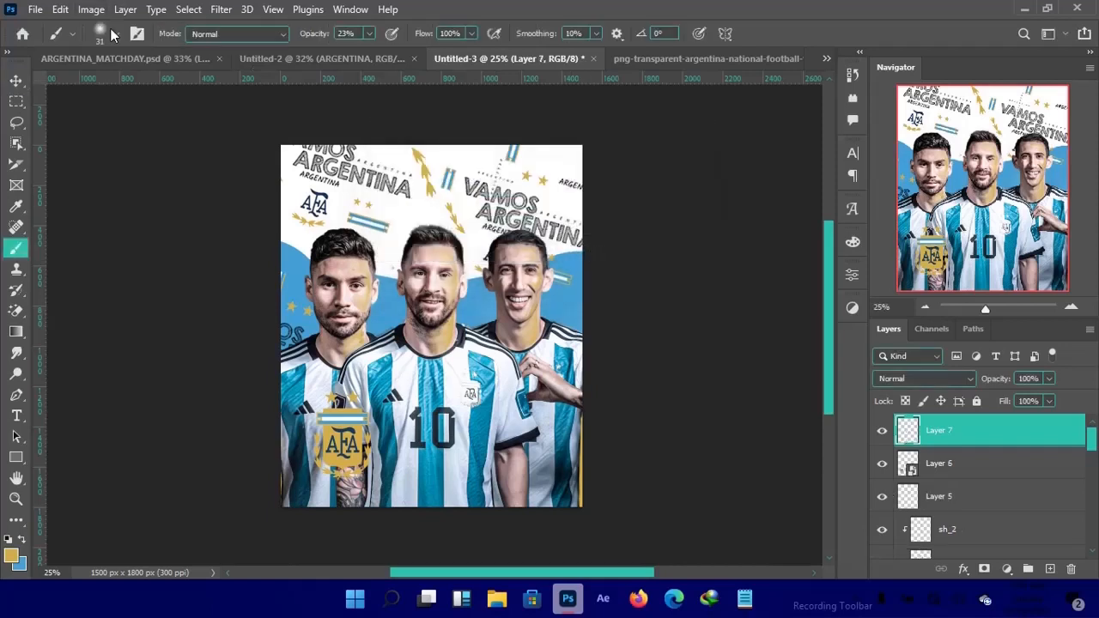
{"action": "left_click", "coordinate": [115, 35]}
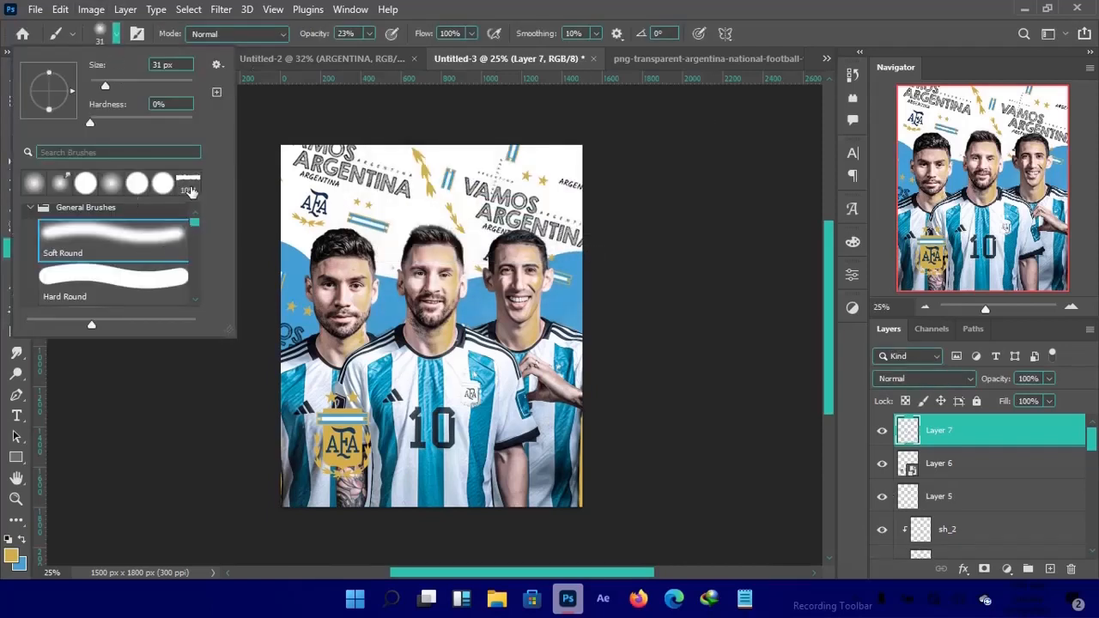
{"action": "left_click", "coordinate": [190, 188]}
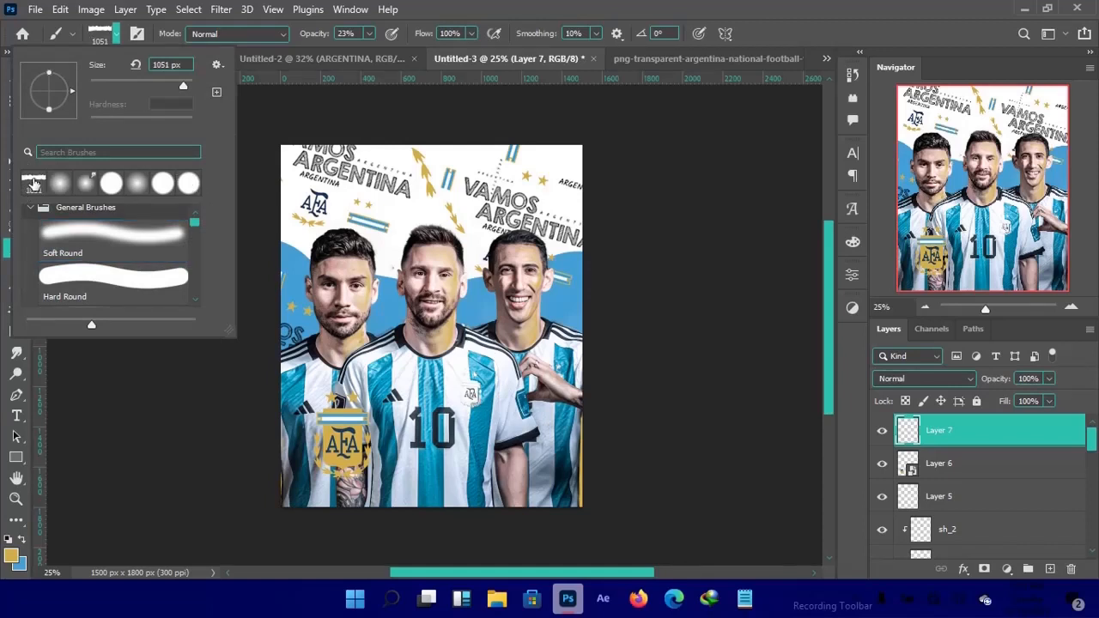
{"action": "left_click", "coordinate": [574, 5]}
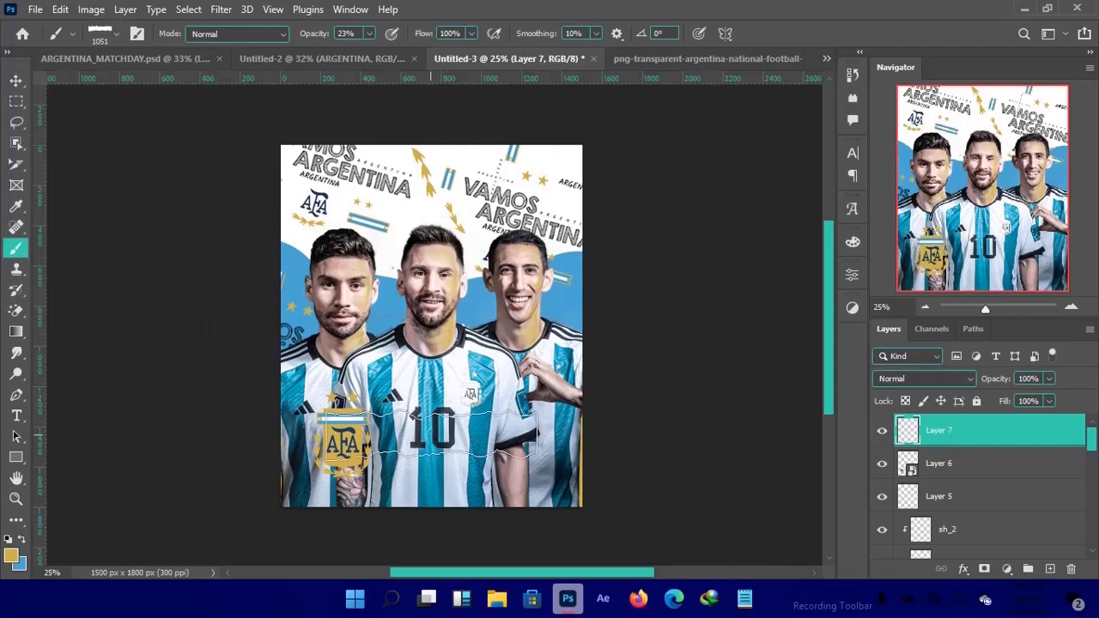
Set the brush opacity to 100% and stamp three overlapping gold bands across the players' shirts to form a torn-edged banner.
{"action": "key", "text": "ctrl+plus"}
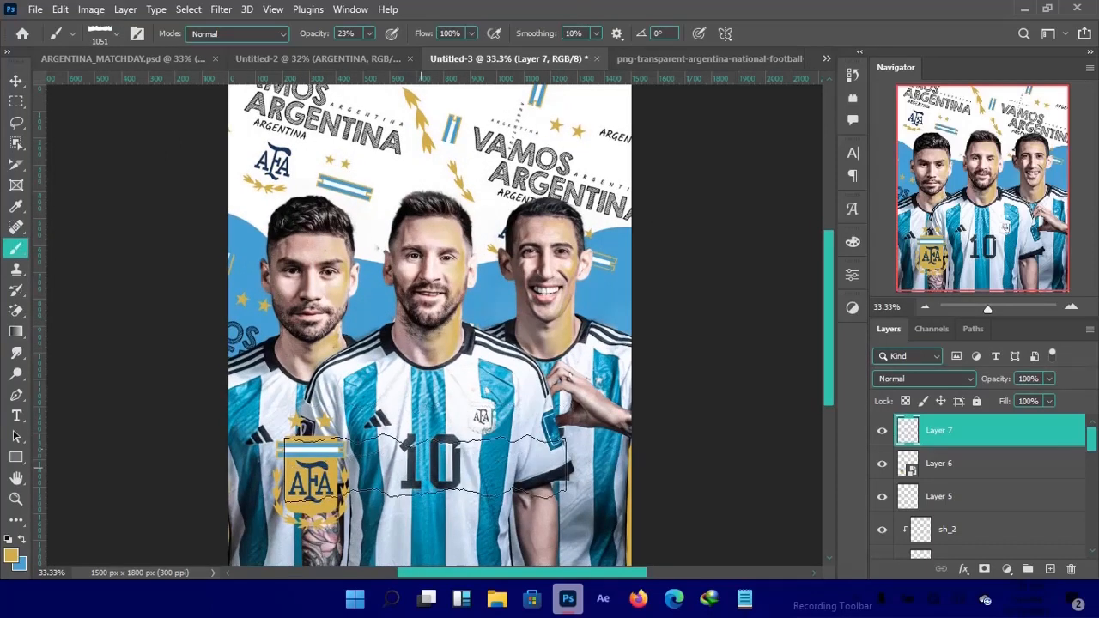
{"action": "left_click_drag", "start_coordinate": [466, 427], "coordinate": [472, 371]}
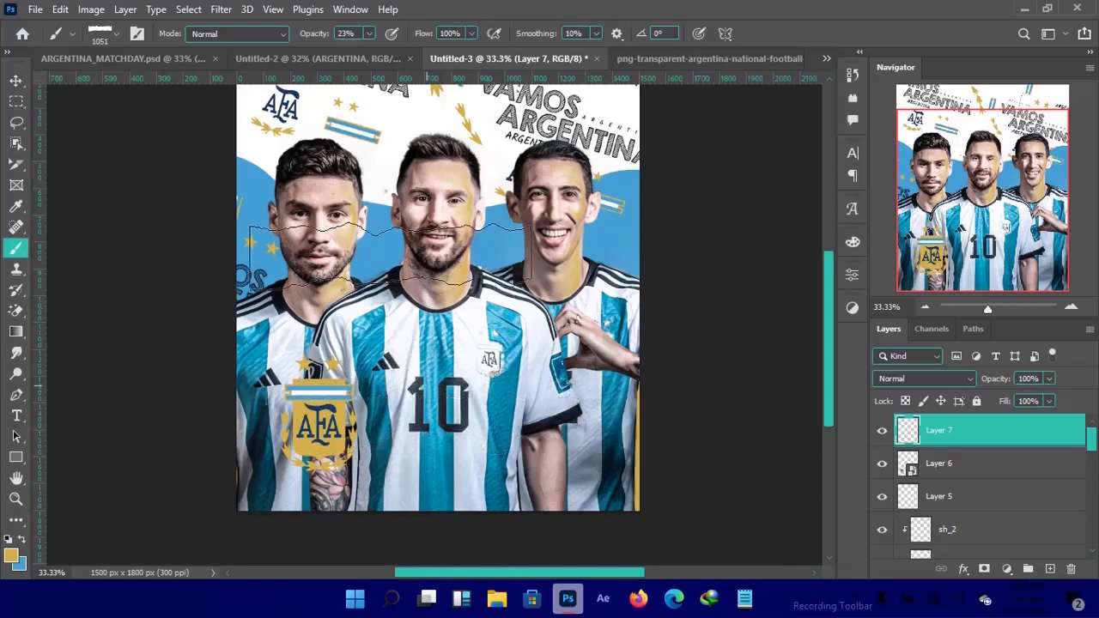
{"action": "left_click", "coordinate": [370, 34]}
{"action": "left_click_drag", "start_coordinate": [368, 52], "coordinate": [510, 33]}
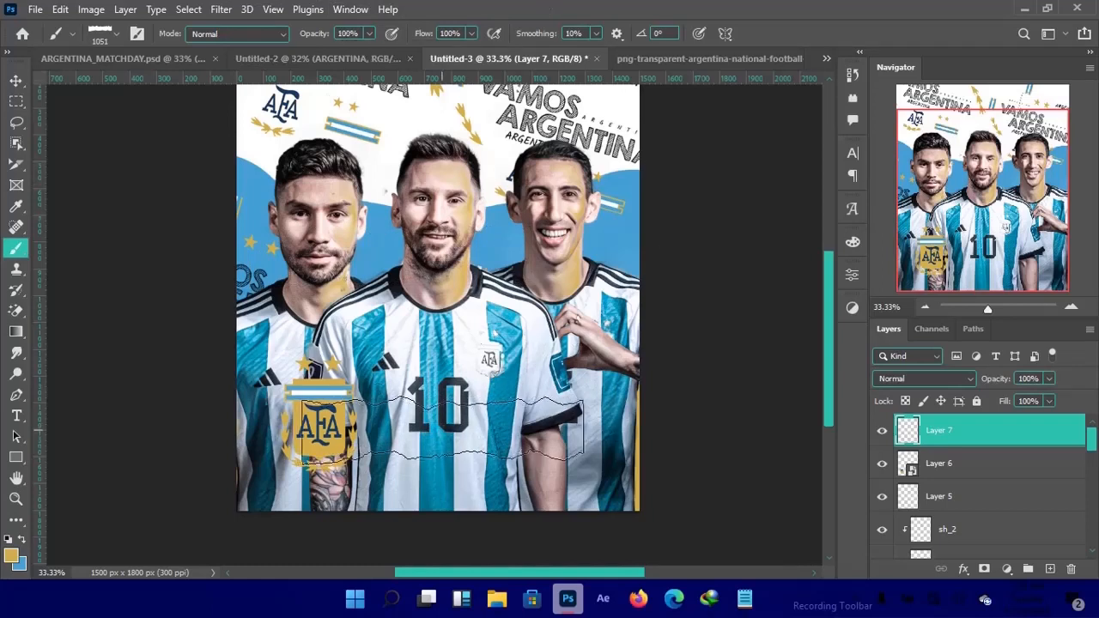
{"action": "left_click", "coordinate": [442, 429]}
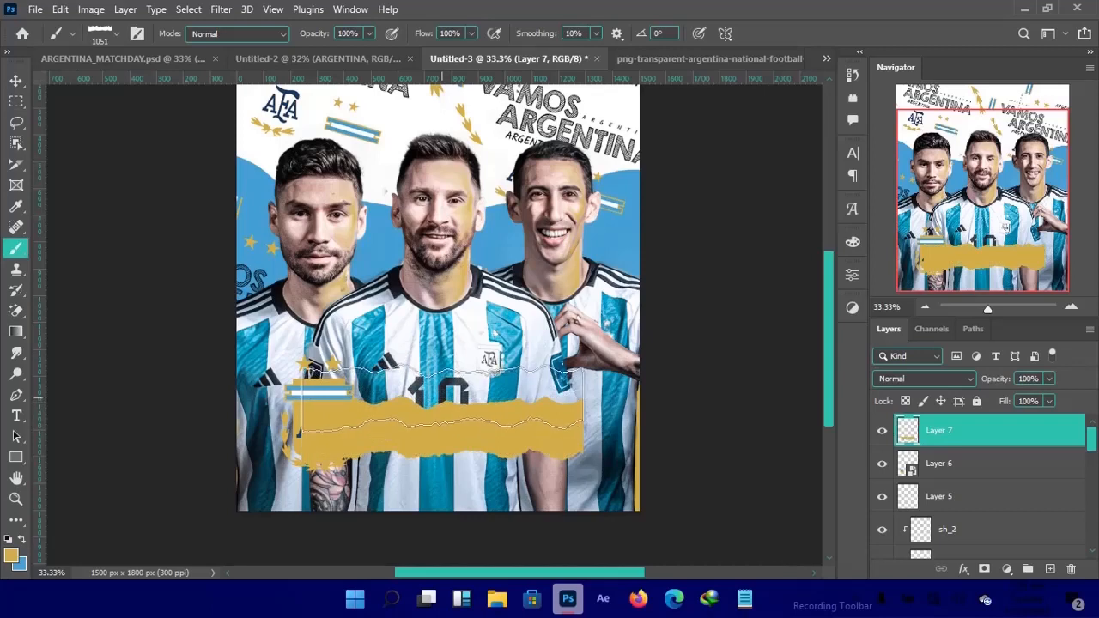
{"action": "left_click", "coordinate": [441, 404]}
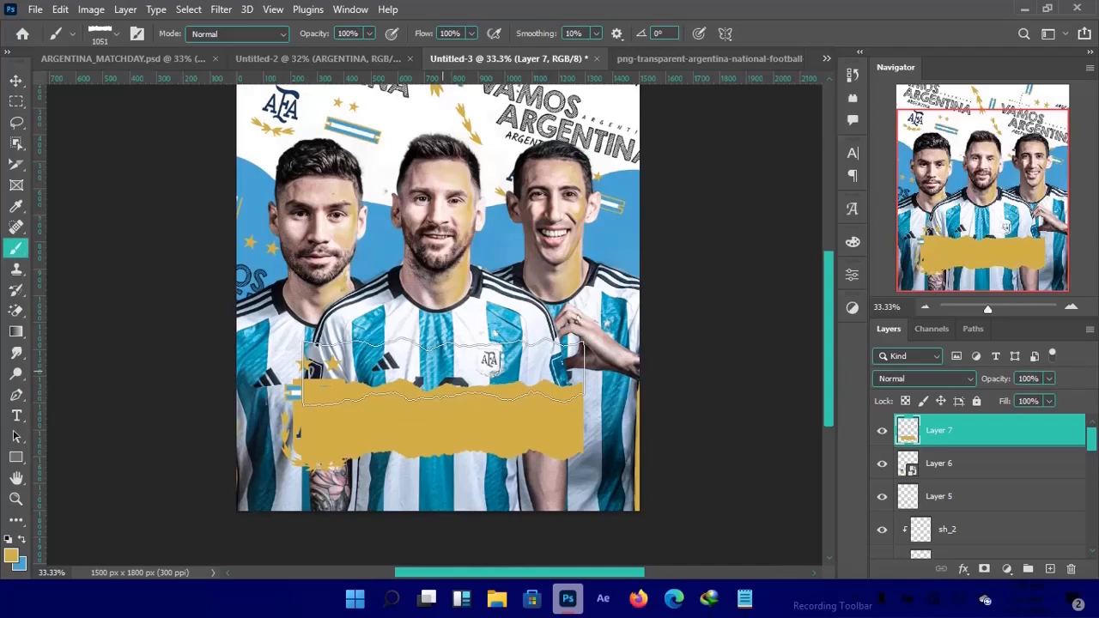
{"action": "left_click", "coordinate": [442, 371]}
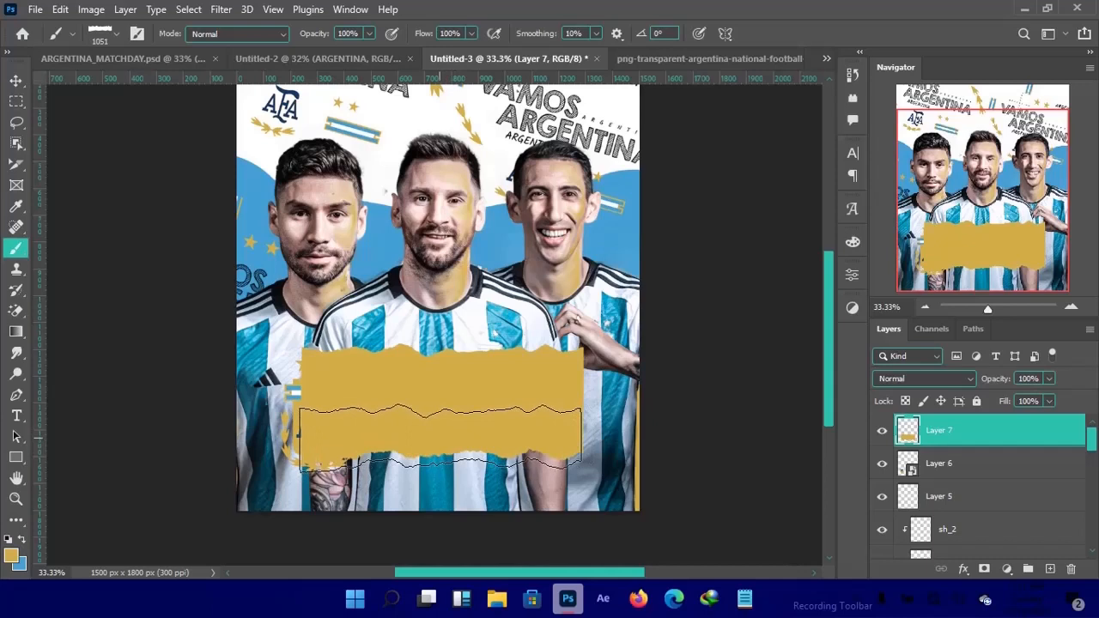
Place the gold banner layer beneath the crest layer and shift the banner slightly right and down.
{"action": "key", "text": "v"}
{"action": "key", "text": "ctrl"}
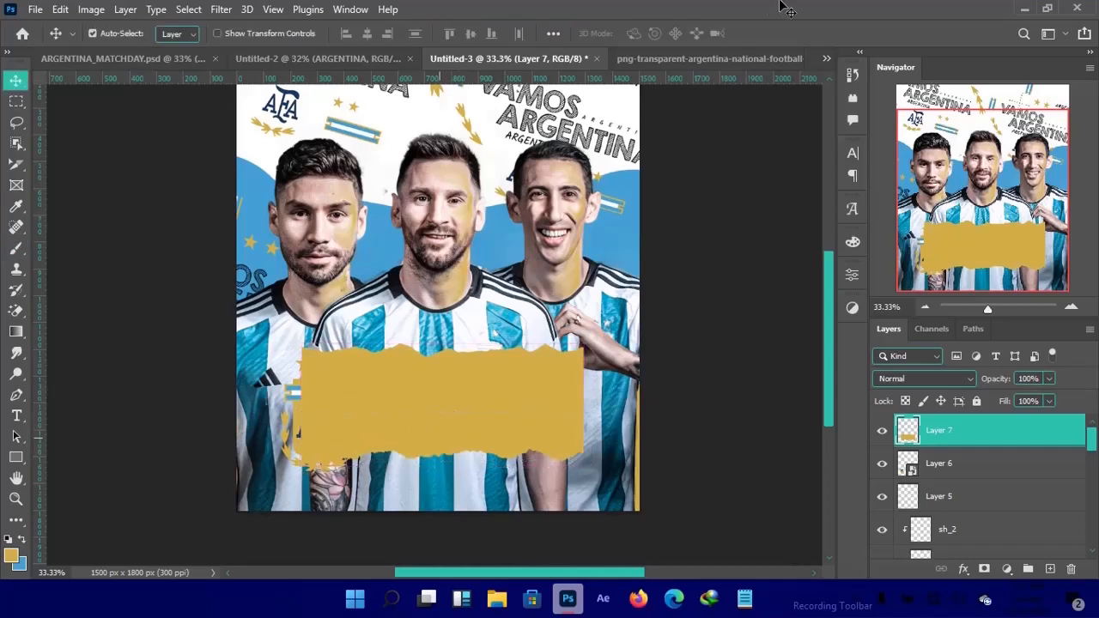
{"action": "left_click_drag", "start_coordinate": [1007, 438], "coordinate": [1001, 468]}
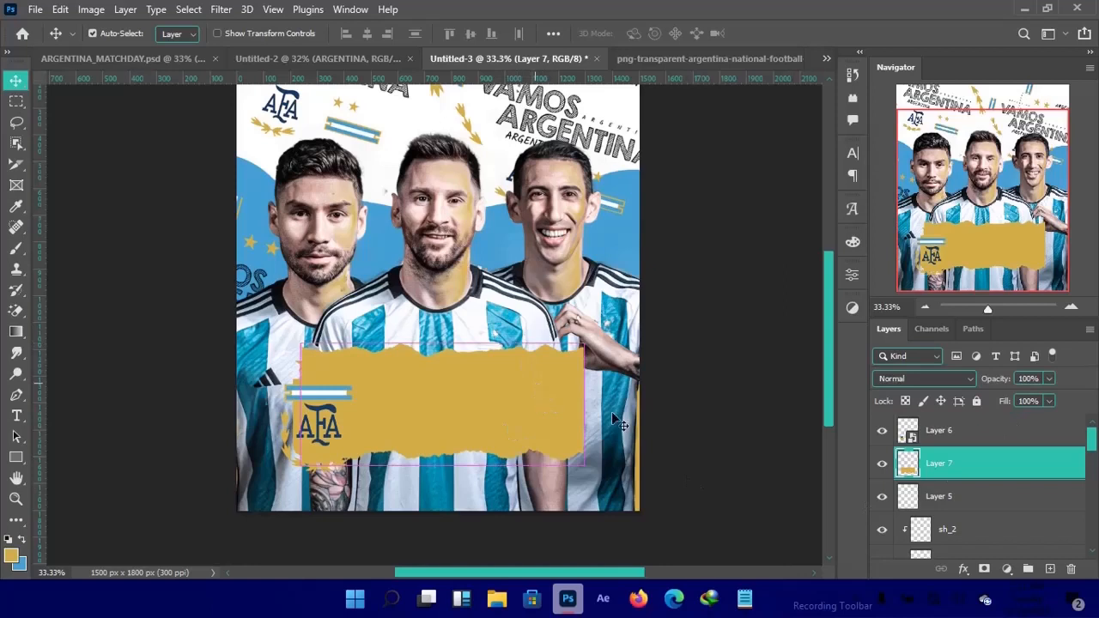
{"action": "mouse_move", "coordinate": [497, 406]}
{"action": "left_mouse_down"}
{"action": "mouse_move", "coordinate": [513, 431]}
{"action": "mouse_move", "coordinate": [510, 422]}
{"action": "left_mouse_up"}
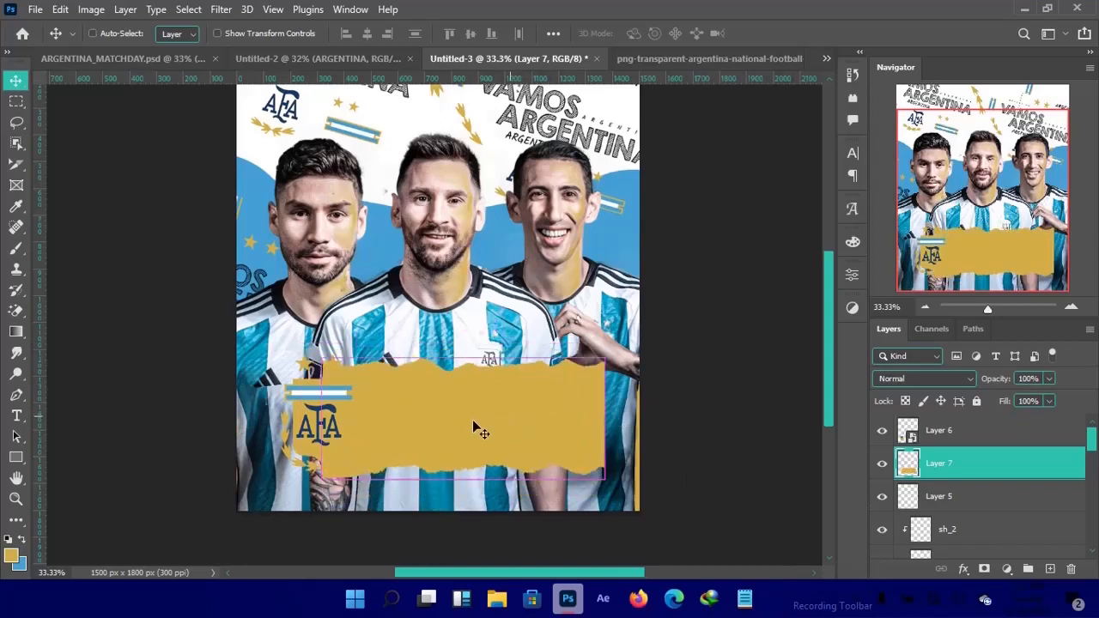
Select the crest and gold banner layers together and nudge them slightly left and down.
{"action": "left_click", "coordinate": [320, 424], "text": "ctrl+shift"}
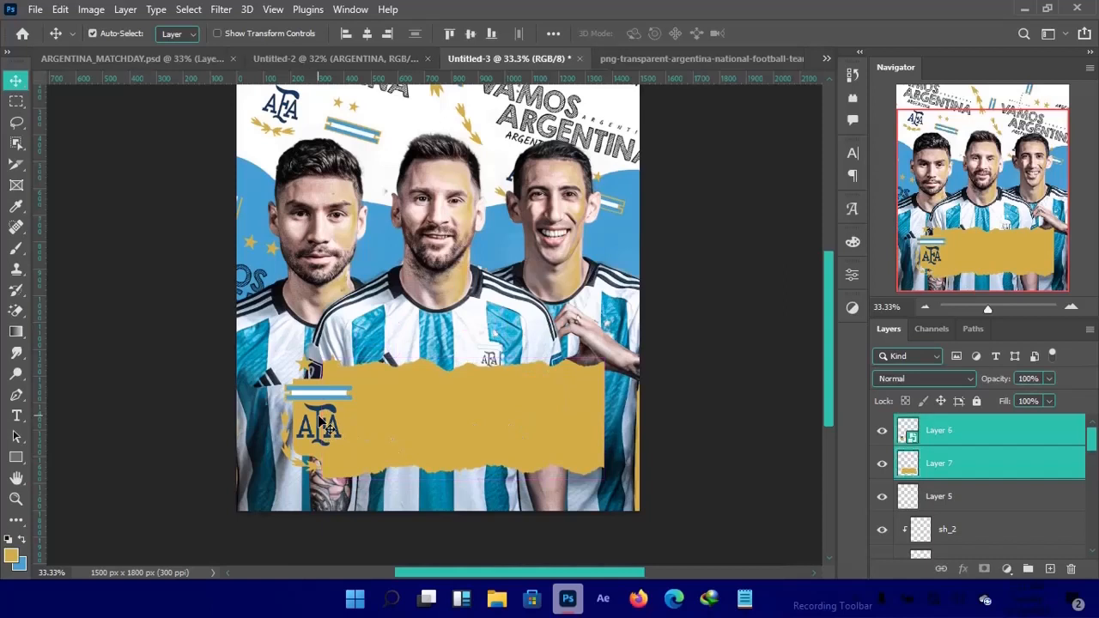
{"action": "left_click", "coordinate": [978, 464]}
{"action": "left_click", "coordinate": [985, 437], "text": "ctrl"}
{"action": "key", "text": "shift+Left"}
{"action": "key", "text": "shift+Left"}
{"action": "key", "text": "shift+Left"}
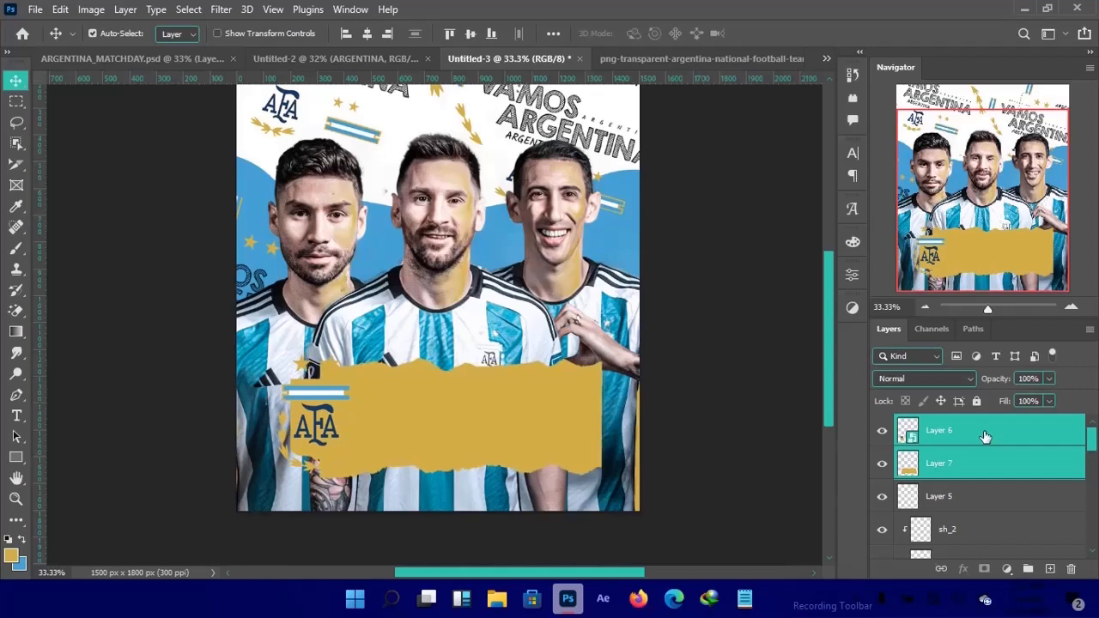
{"action": "key", "text": "shift+Down"}
{"action": "key", "text": "shift+Down"}
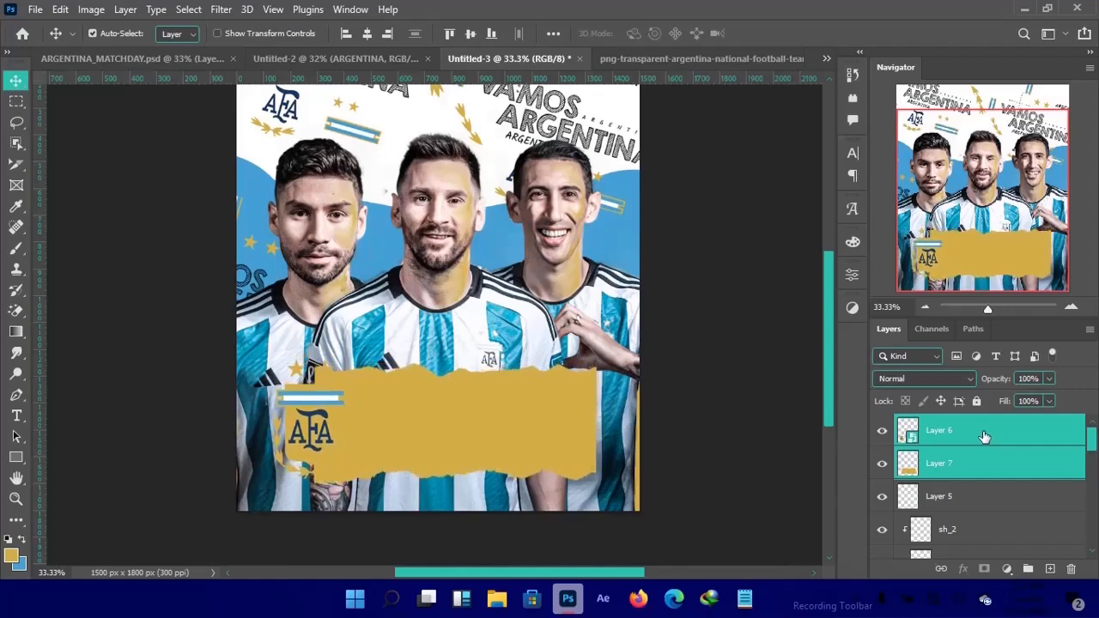
Nudge only the crest further left so it overhangs the gold banner's left edge.
{"action": "left_click", "coordinate": [985, 437]}
{"action": "key", "text": "shift+Left"}
{"action": "key", "text": "shift+Left"}
{"action": "key", "text": "shift+Left"}
{"action": "key", "text": "shift+Left"}
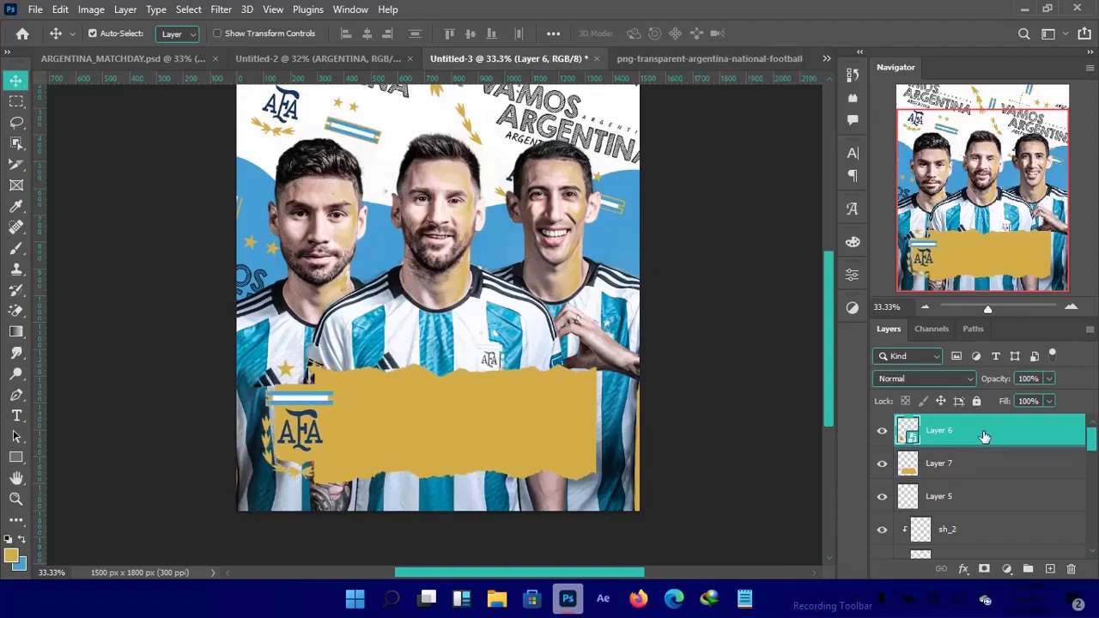
{"action": "key", "text": "shift+Left"}
{"action": "key", "text": "ctrl+minus"}
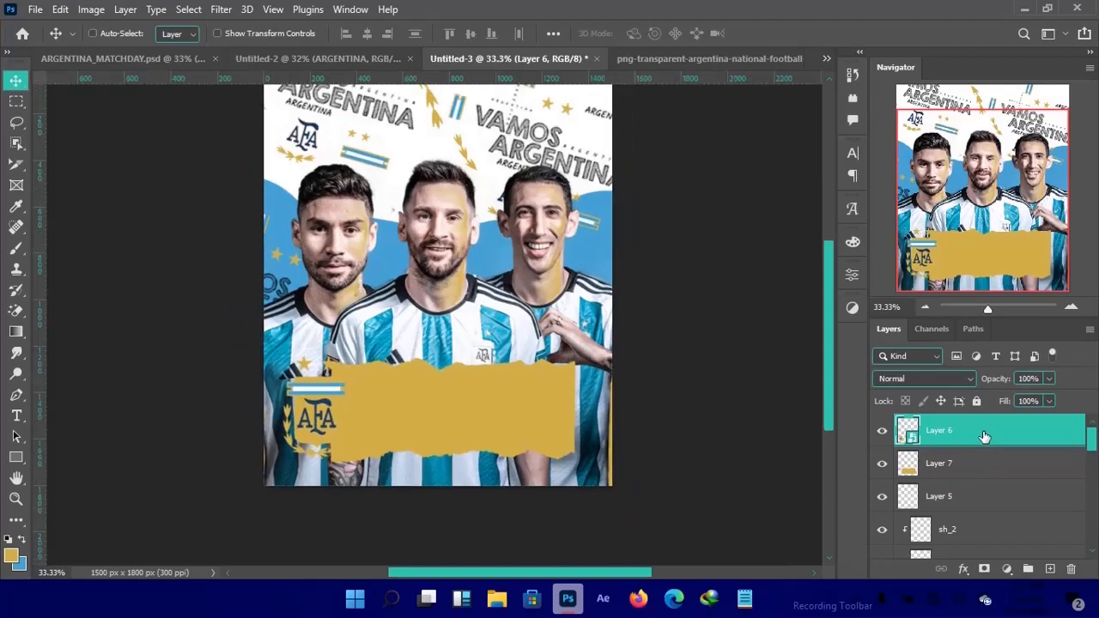
{"action": "key", "text": "ctrl+plus"}
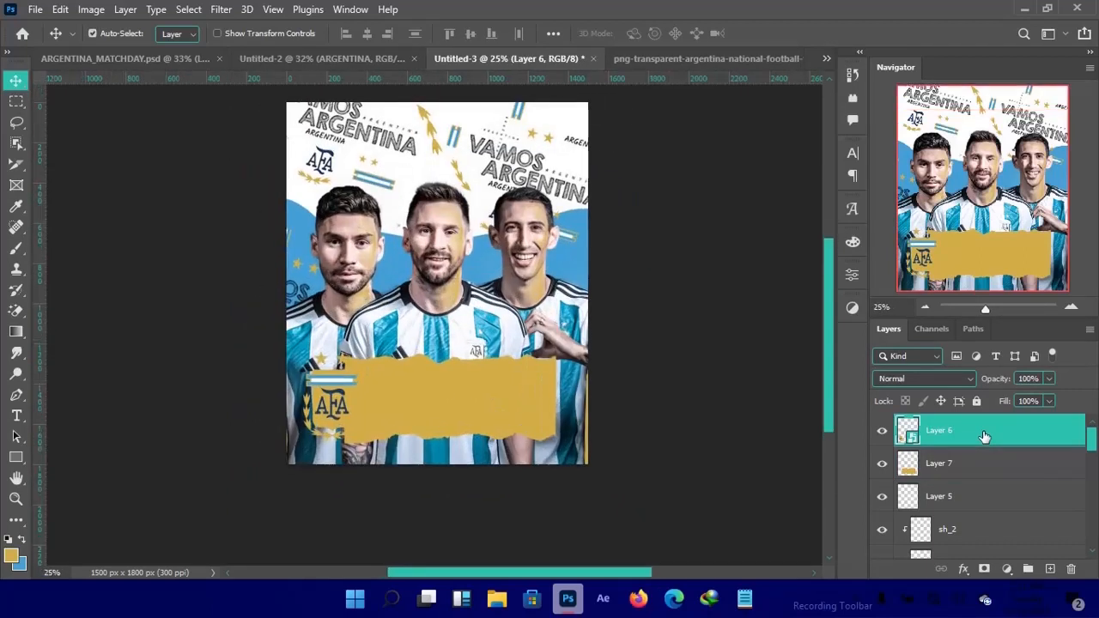
{"action": "left_click_drag", "start_coordinate": [531, 282], "coordinate": [546, 301]}
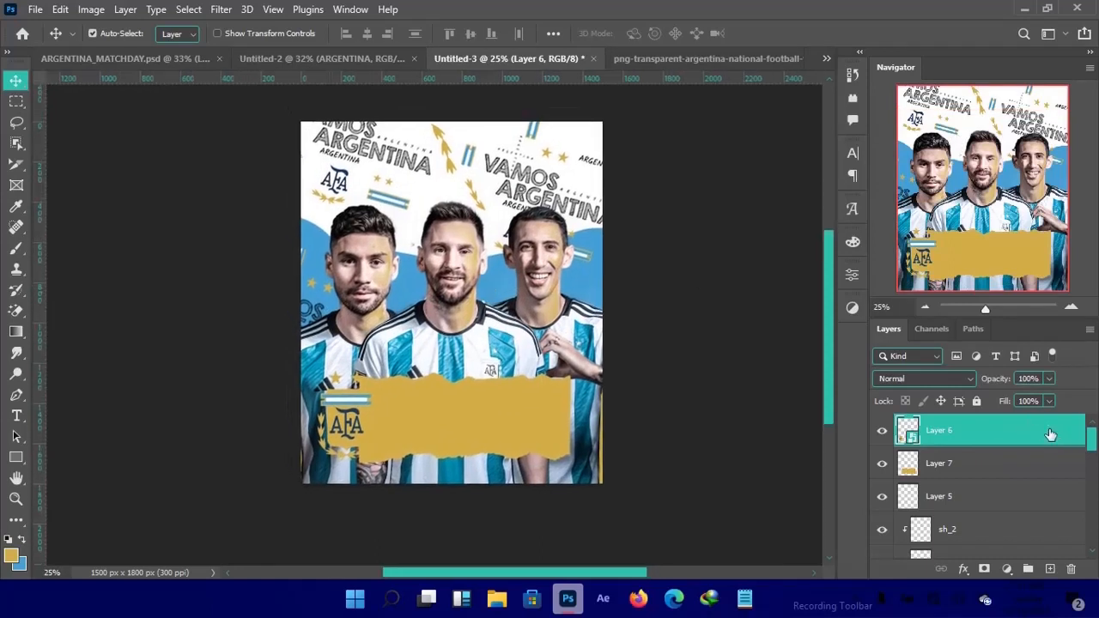
Add a new empty layer above the crest and check the banner design in the ARGENTINA_MATCHDAY.psd reference.
{"action": "key", "text": "ctrl+shift+n"}
{"action": "key", "text": "Return"}
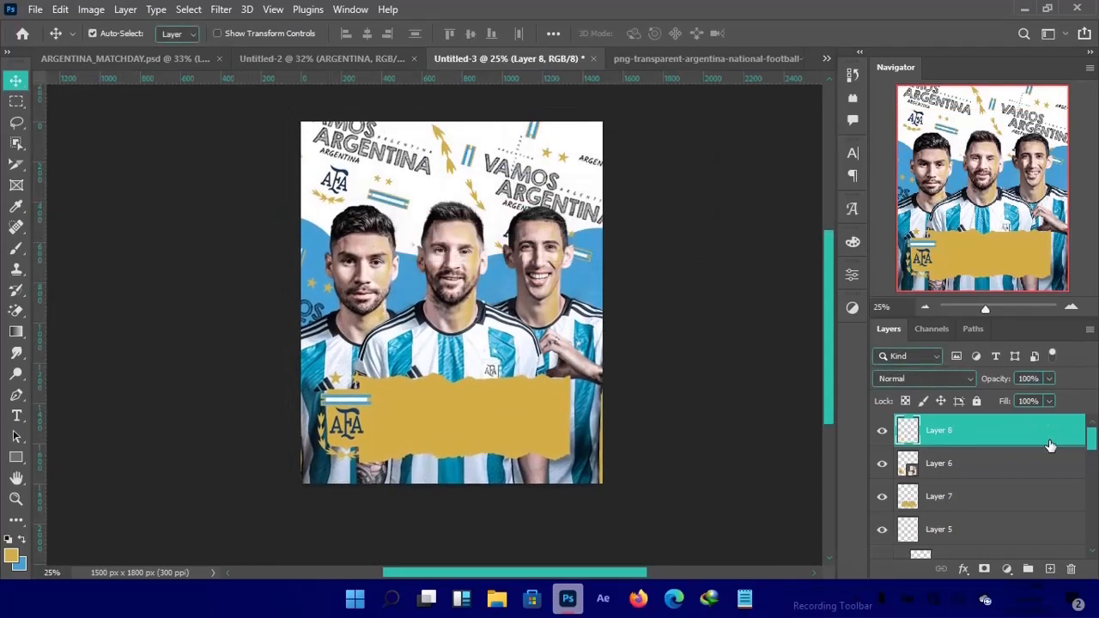
{"action": "left_click", "coordinate": [168, 57]}
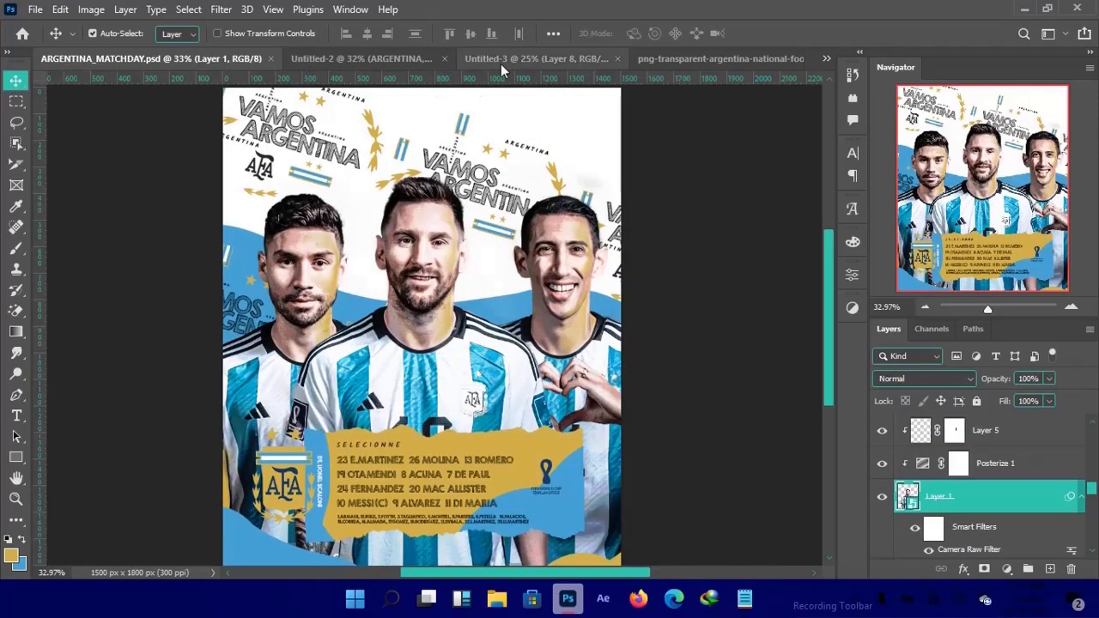
{"action": "left_click", "coordinate": [373, 61]}
{"action": "left_click", "coordinate": [474, 57]}
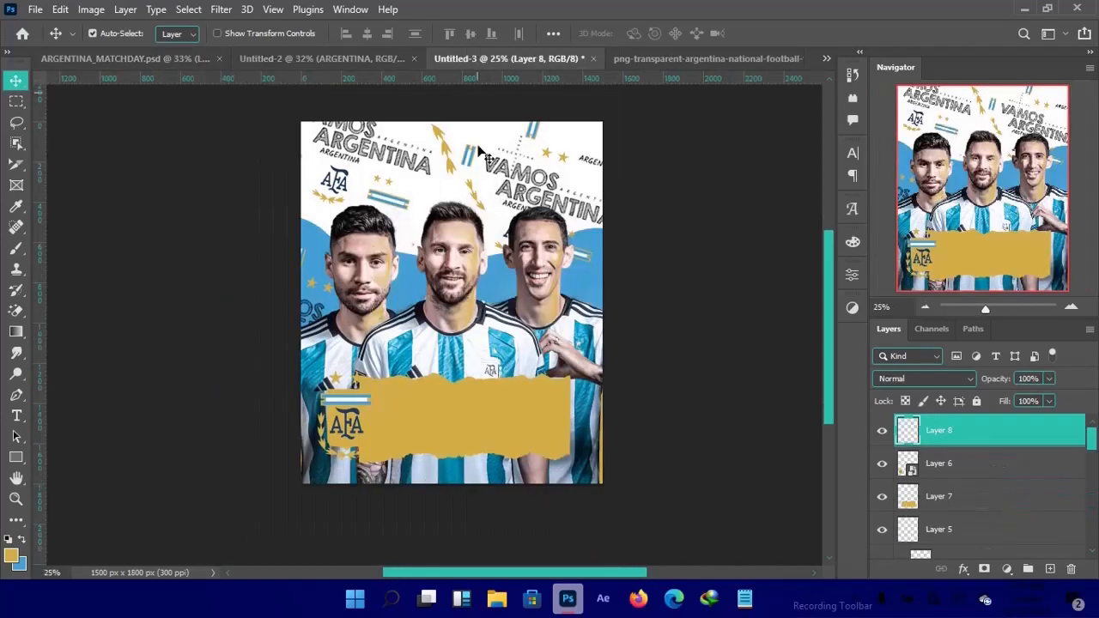
Add a new empty layer directly above the gold banner and clip it to the banner.
{"action": "left_click", "coordinate": [533, 447]}
{"action": "key", "text": "ctrl"}
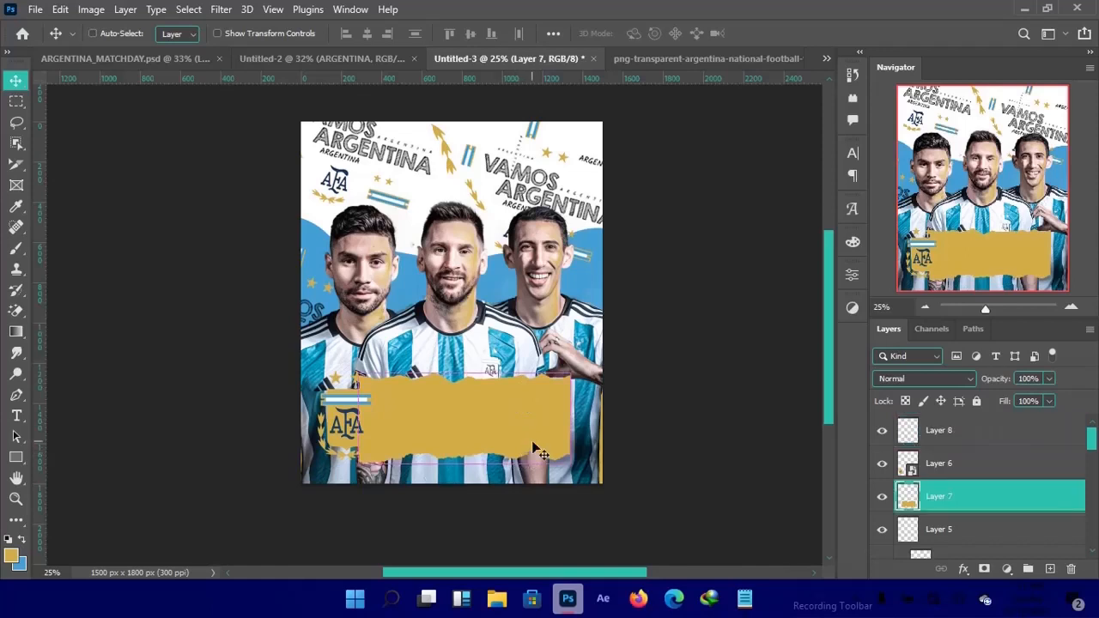
{"action": "key", "text": "ctrl+shift+n"}
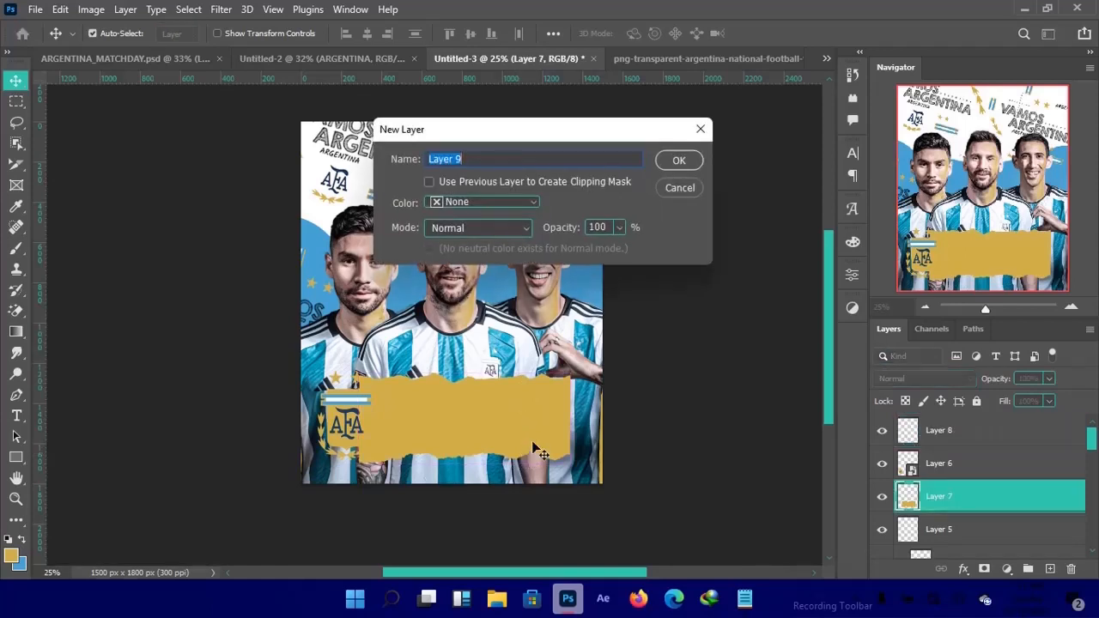
{"action": "key", "text": "Return"}
{"action": "key", "text": "ctrl+alt+g"}
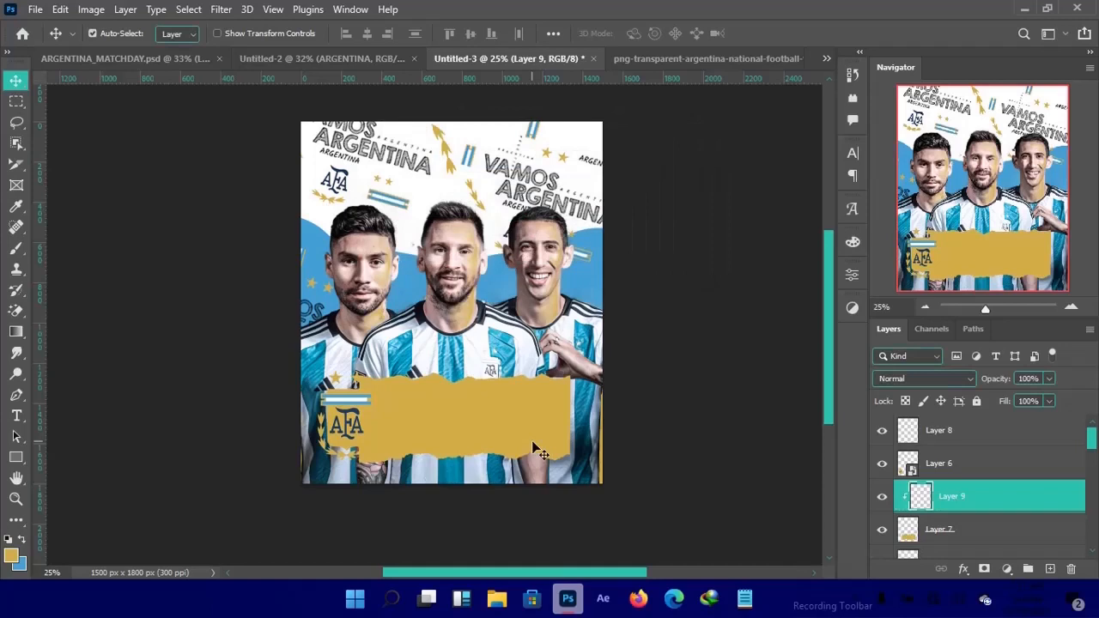
Set up the Brush tool with the Hard Round preset at 595 px and the blue swatch as foreground color.
{"action": "key", "text": "b"}
{"action": "left_click", "coordinate": [116, 35]}
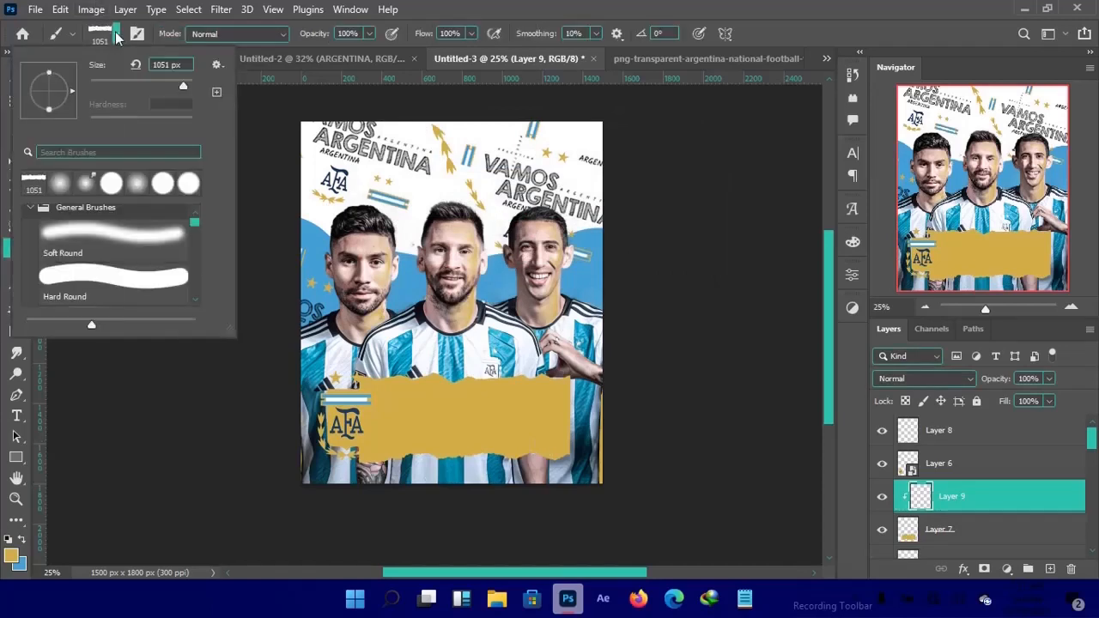
{"action": "left_click", "coordinate": [113, 279]}
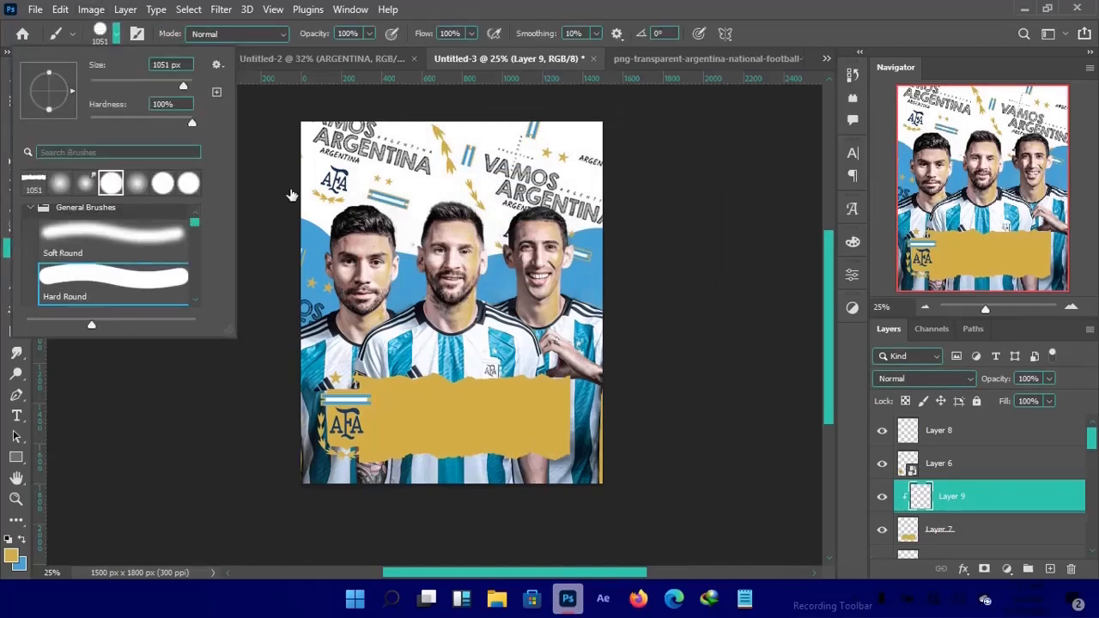
{"action": "left_click", "coordinate": [292, 196]}
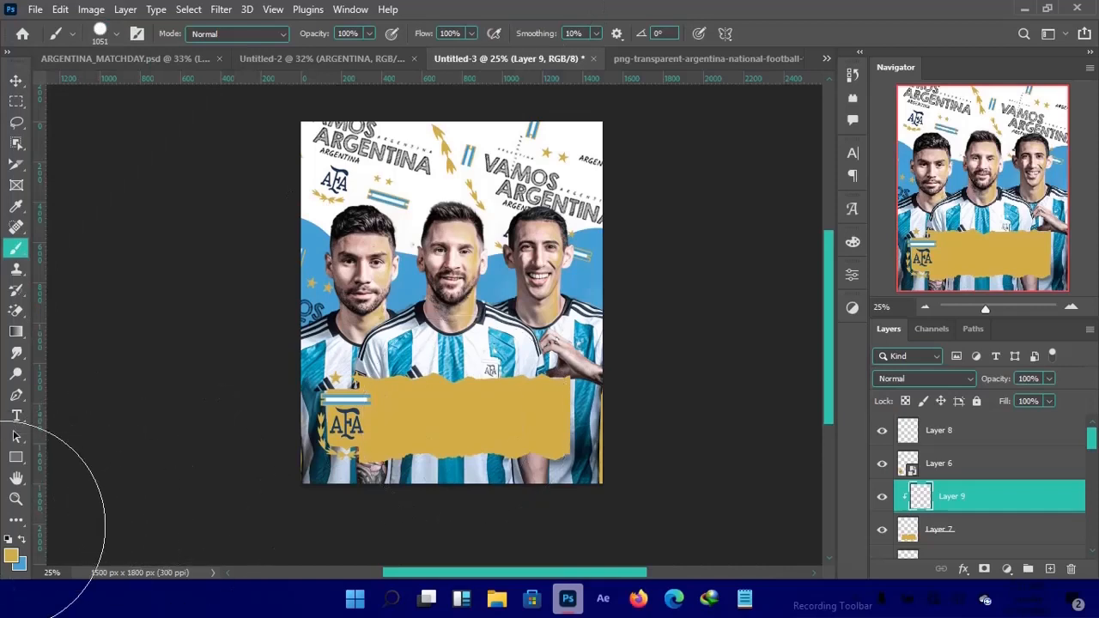
{"action": "key", "text": "x"}
{"action": "left_click_drag", "start_coordinate": [462, 332], "coordinate": [410, 313]}
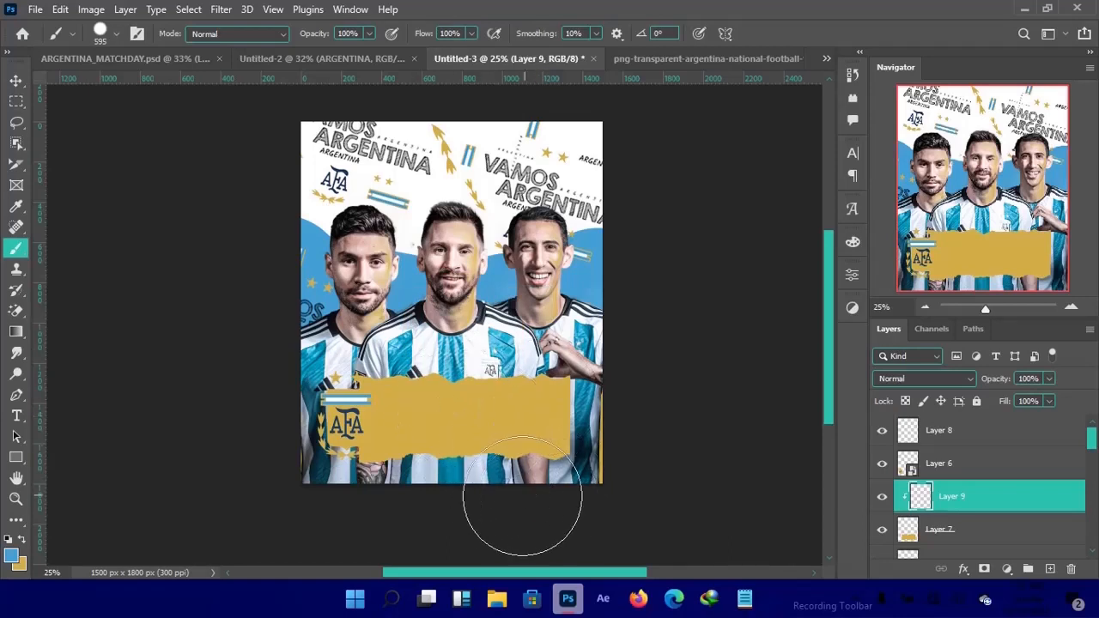
{"action": "mouse_move", "coordinate": [510, 505]}
{"action": "left_mouse_down"}
{"action": "mouse_move", "coordinate": [621, 425]}
{"action": "mouse_move", "coordinate": [581, 436]}
{"action": "mouse_move", "coordinate": [510, 510]}
{"action": "mouse_move", "coordinate": [480, 519]}
{"action": "mouse_move", "coordinate": [548, 482]}
{"action": "mouse_move", "coordinate": [589, 404]}
{"action": "left_mouse_up"}
{"action": "key", "text": "ctrl+z"}
{"action": "key", "text": "ctrl+z"}
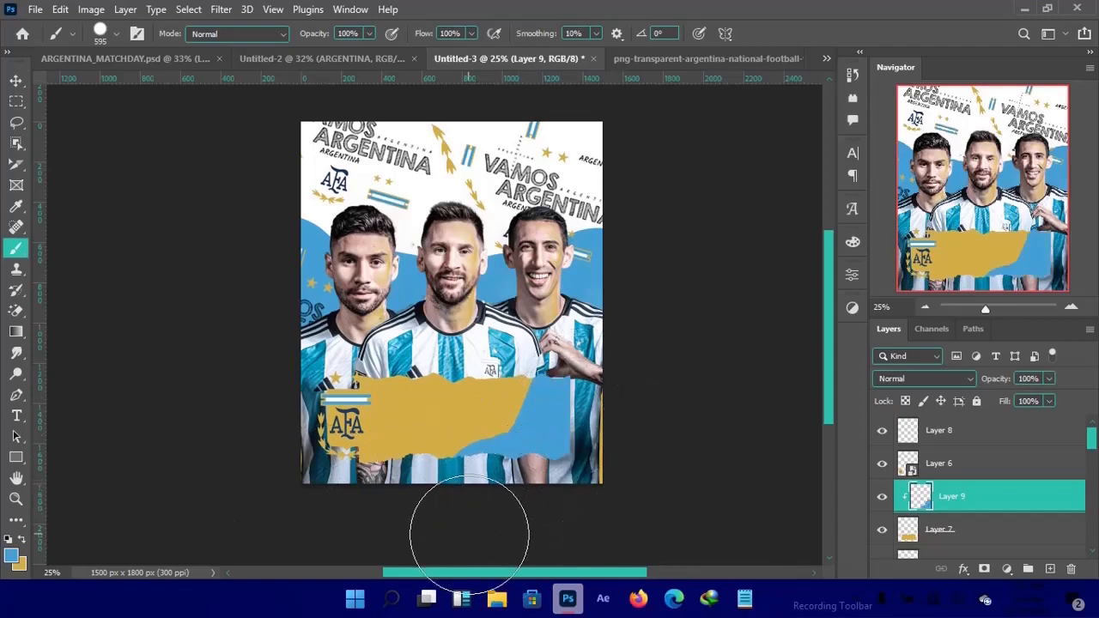
{"action": "key", "text": "ctrl+z"}
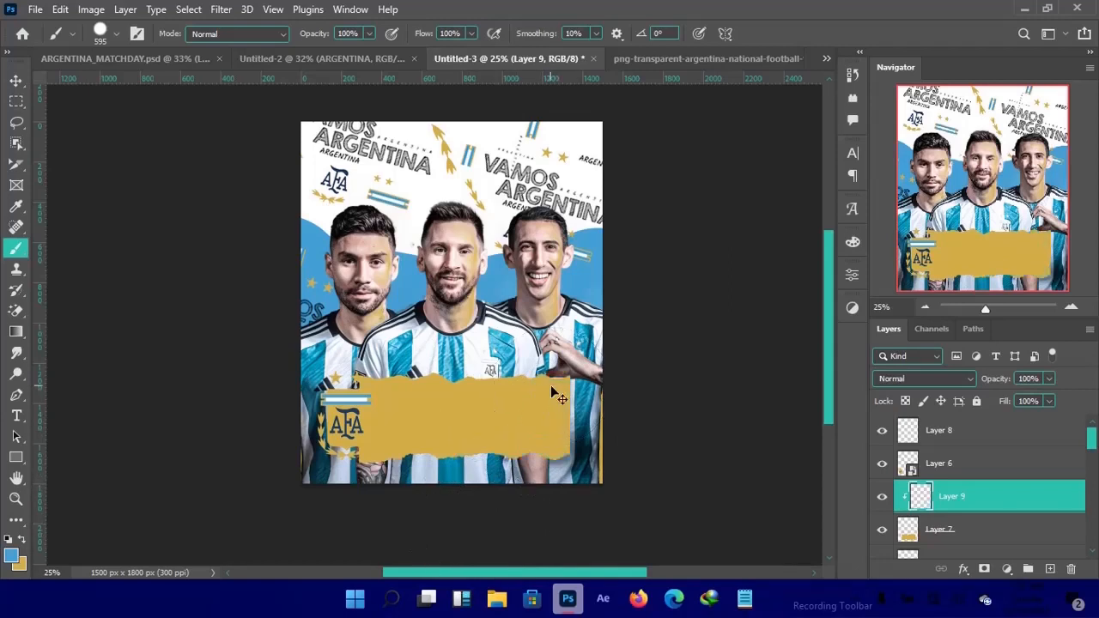
Paint the banner's right end and the area beside the crest blue on the clipped layer, and add an empty layer above it.
{"action": "mouse_move", "coordinate": [601, 380]}
{"action": "left_mouse_down"}
{"action": "mouse_move", "coordinate": [545, 471]}
{"action": "mouse_move", "coordinate": [506, 481]}
{"action": "left_mouse_up"}
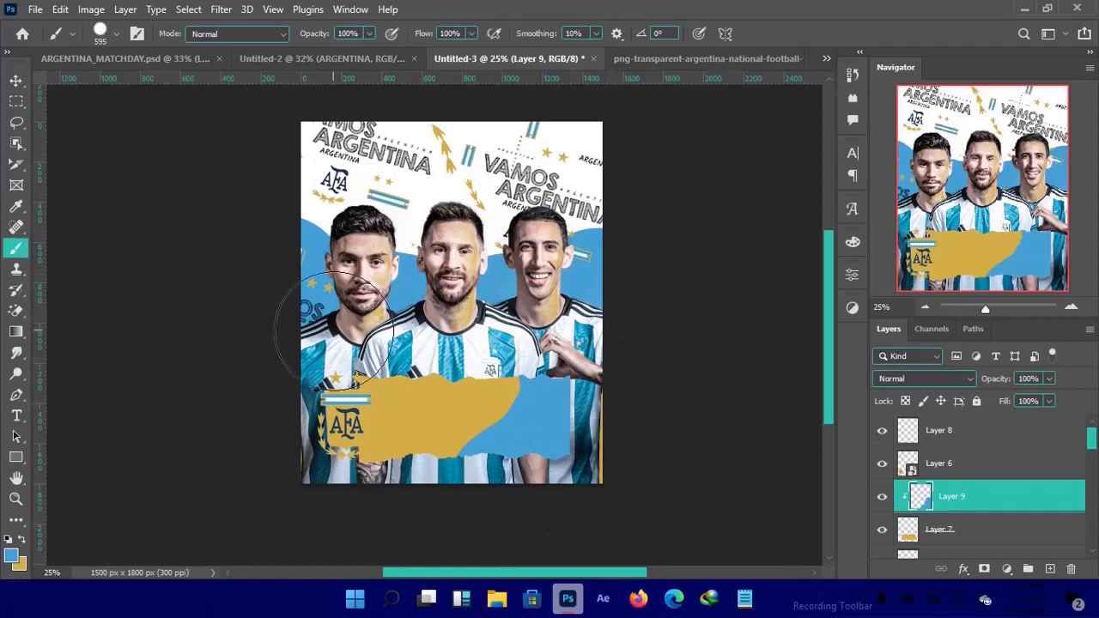
{"action": "left_click_drag", "start_coordinate": [326, 378], "coordinate": [289, 387]}
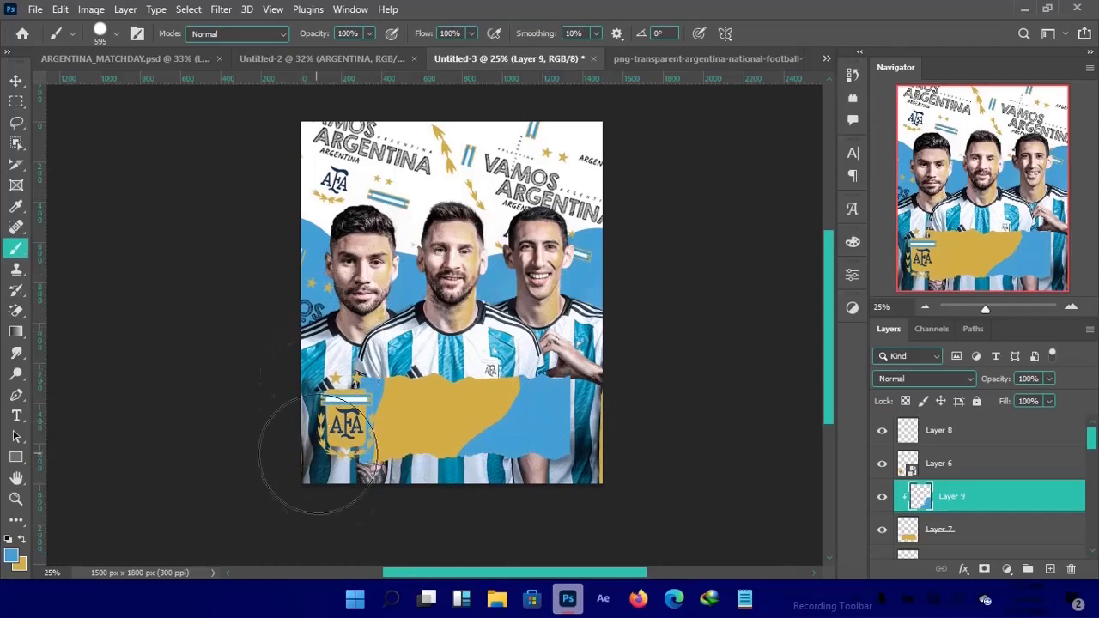
{"action": "key", "text": "v"}
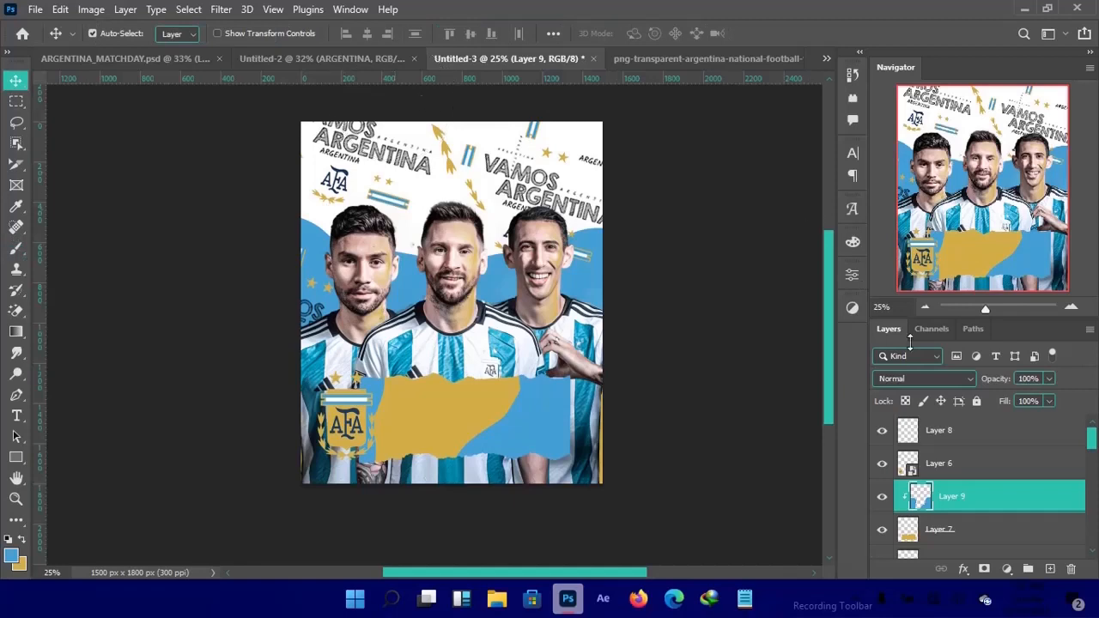
{"action": "key", "text": "ctrl+shift+n"}
{"action": "key", "text": "Return"}
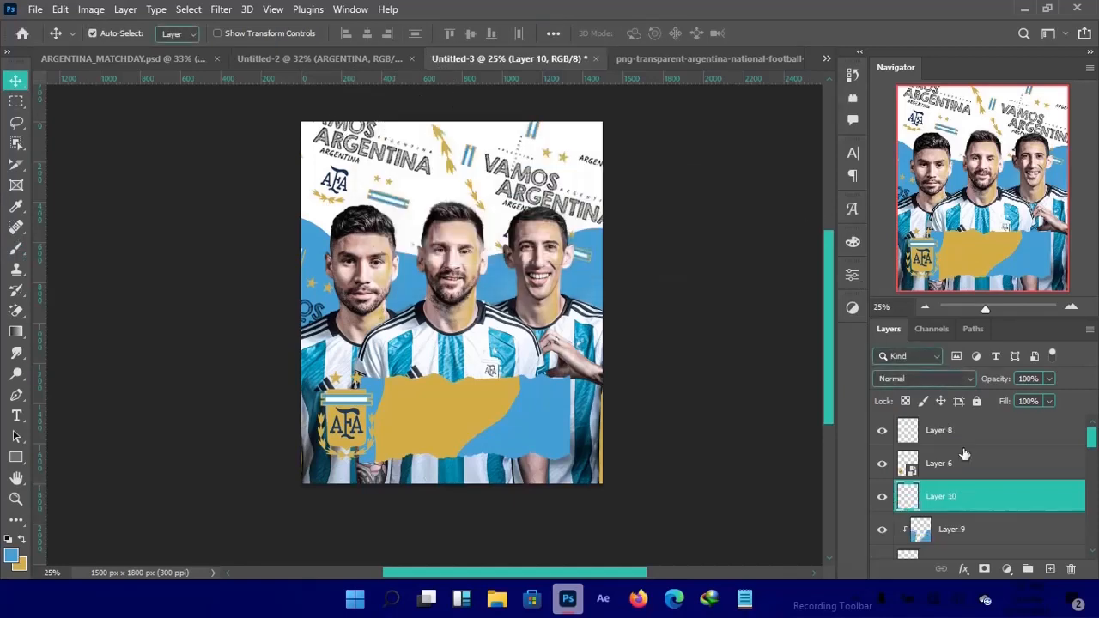
Switch to ARGENTINA_MATCHDAY.psd and locate the text layers that make up the banner's heading, lineup and substitutes list.
{"action": "left_click", "coordinate": [156, 60]}
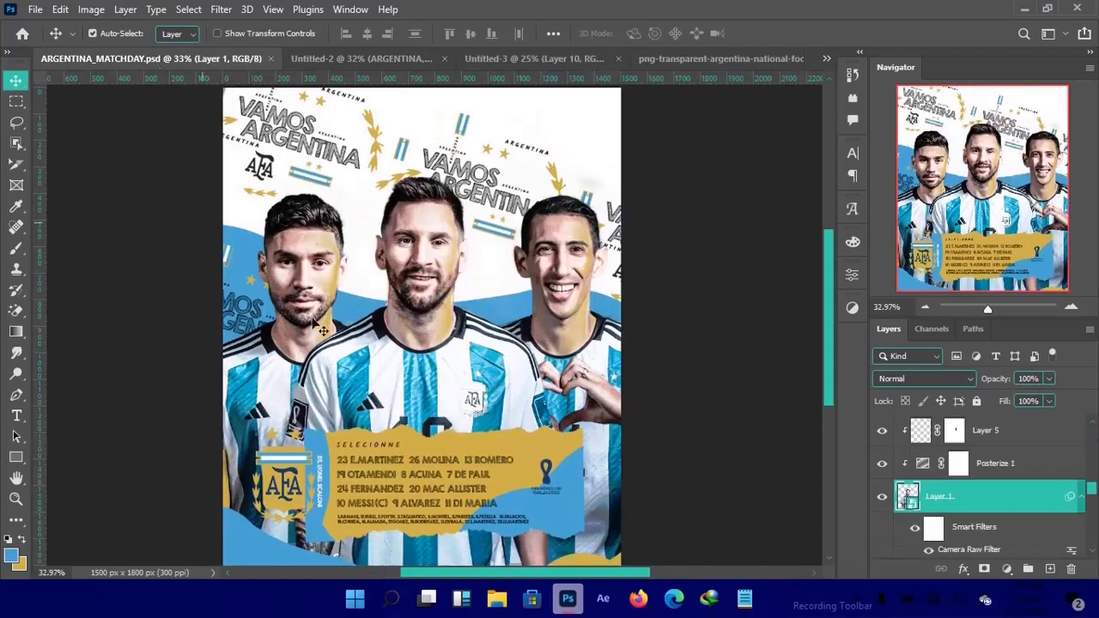
{"action": "left_click", "coordinate": [380, 445]}
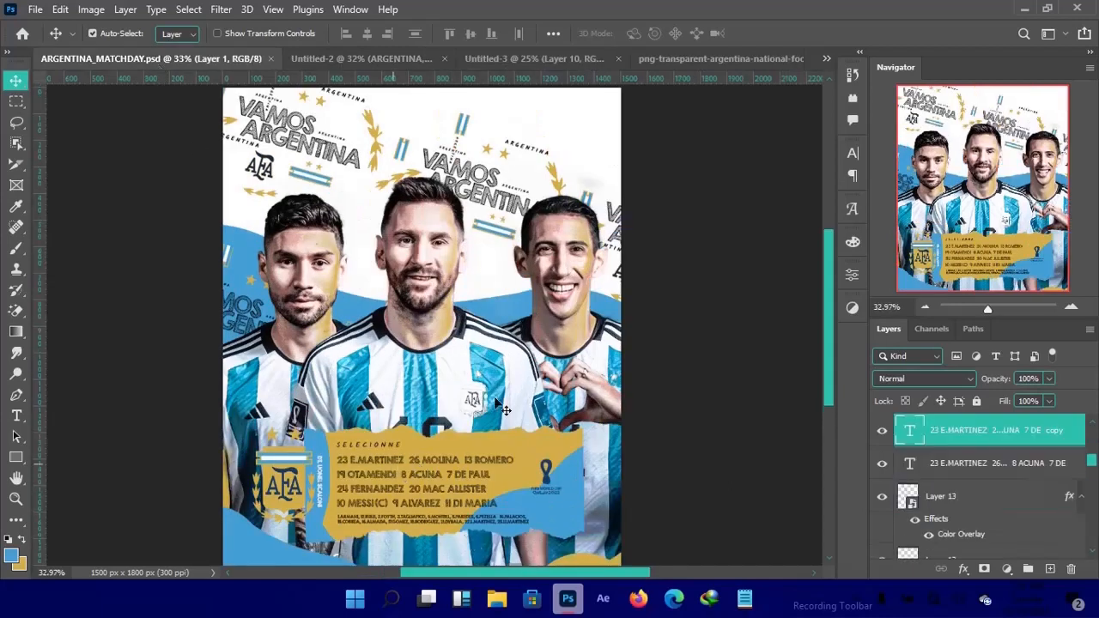
{"action": "right_click", "coordinate": [380, 444]}
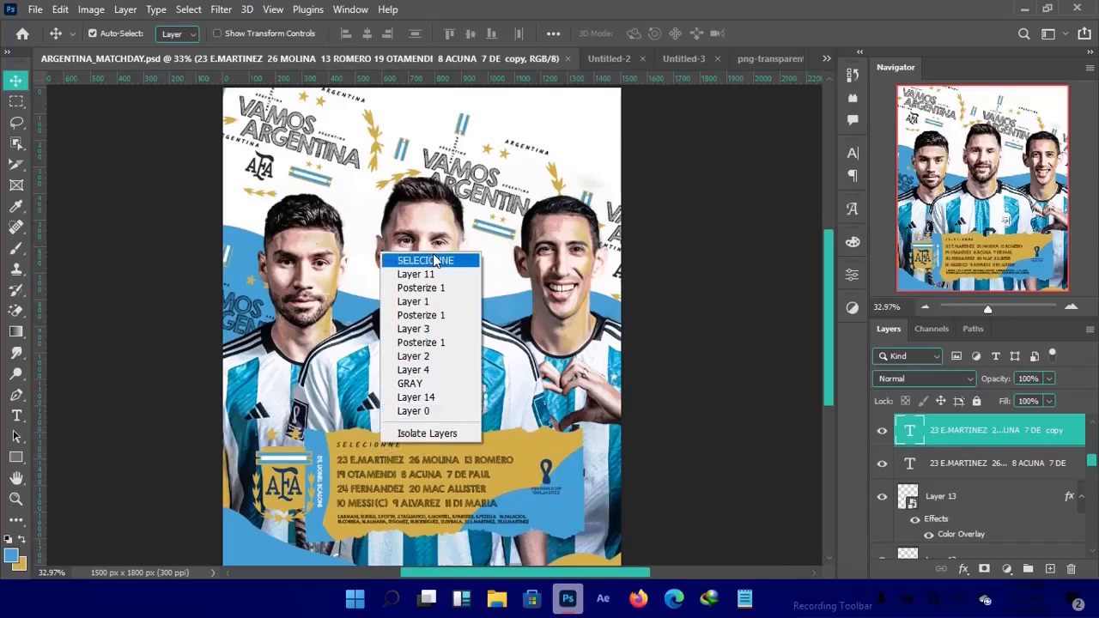
{"action": "left_click", "coordinate": [433, 259]}
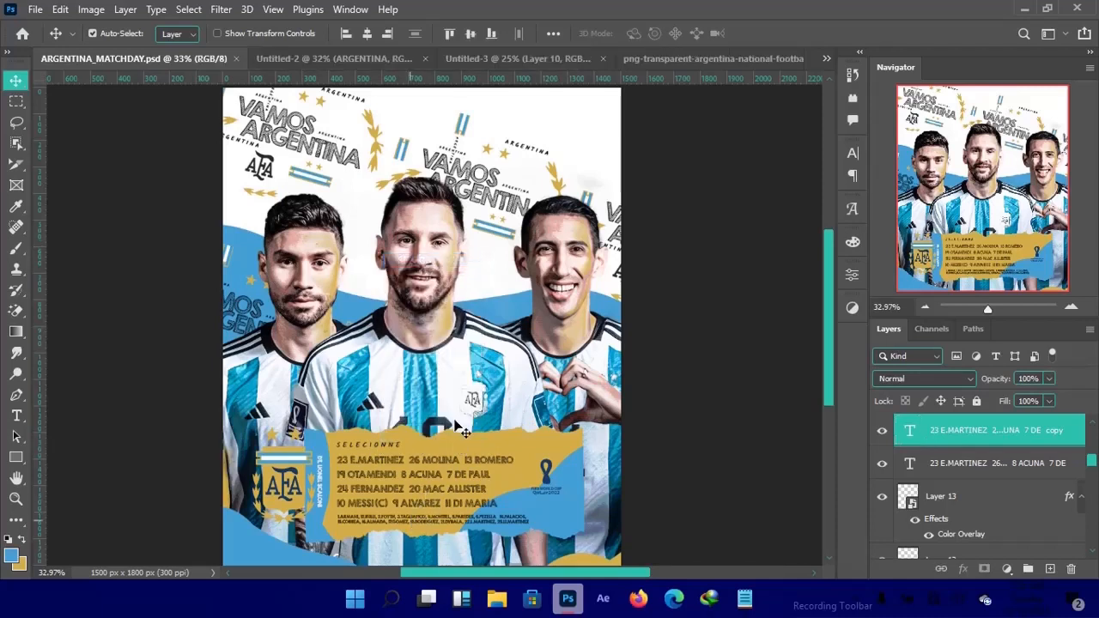
{"action": "right_click", "coordinate": [464, 430]}
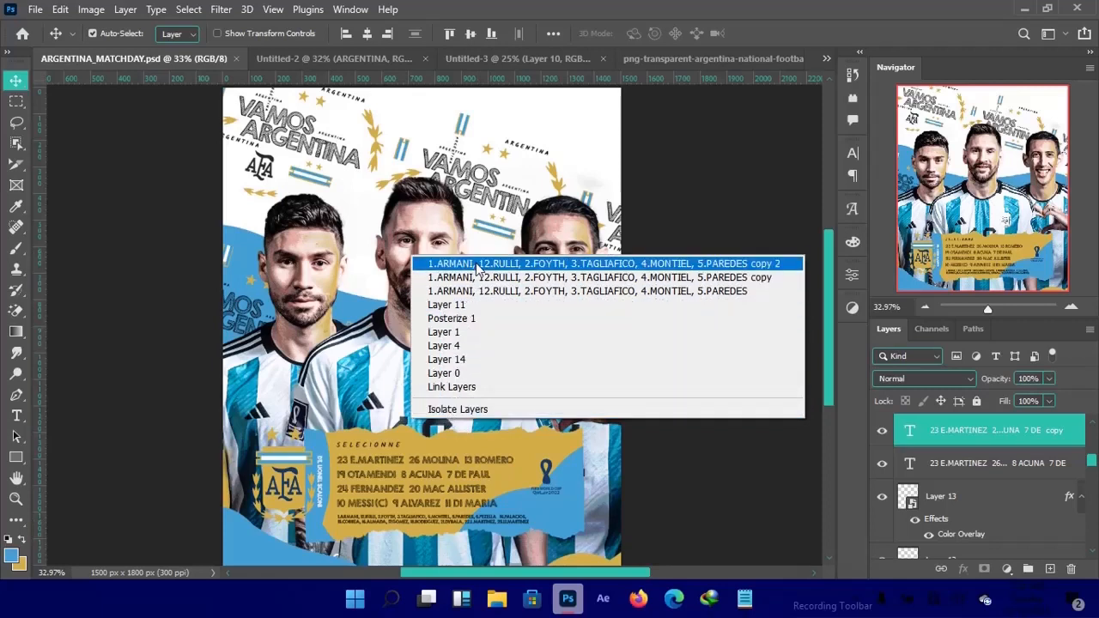
{"action": "left_click", "coordinate": [505, 7]}
{"action": "scroll", "coordinate": [944, 492], "scroll_direction": "up", "scroll_amount": 3}
{"action": "scroll", "coordinate": [944, 498], "scroll_direction": "down", "scroll_amount": 1}
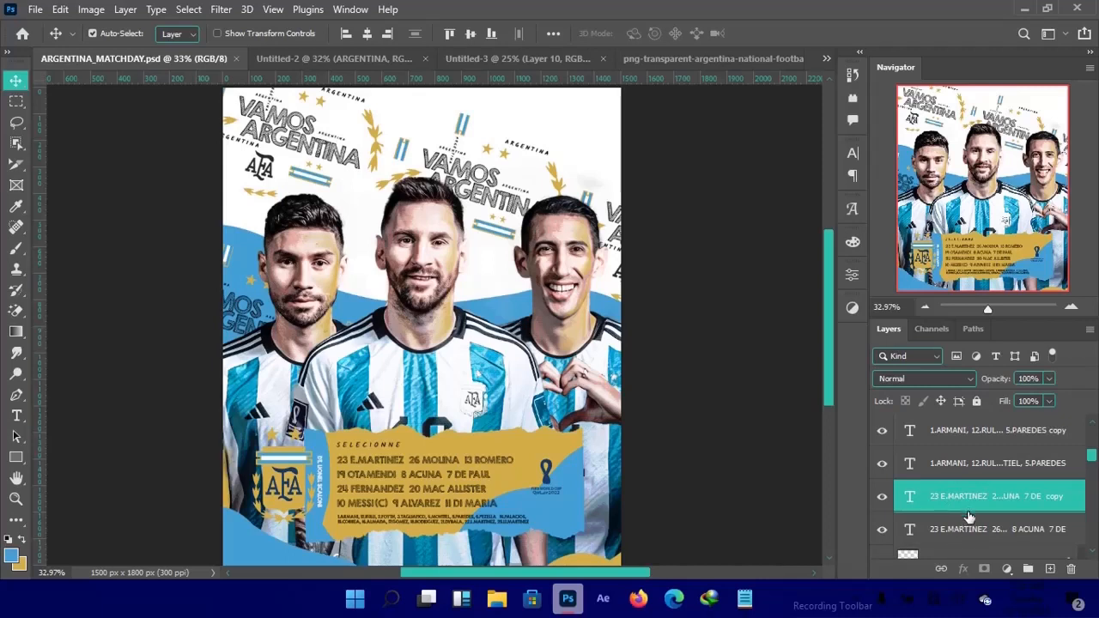
Select all the lineup and substitutes text layers, including their copies, and bring them onto the banner in Untitled-3.
{"action": "left_click", "coordinate": [969, 518]}
{"action": "scroll", "coordinate": [970, 514], "scroll_direction": "up", "scroll_amount": 4}
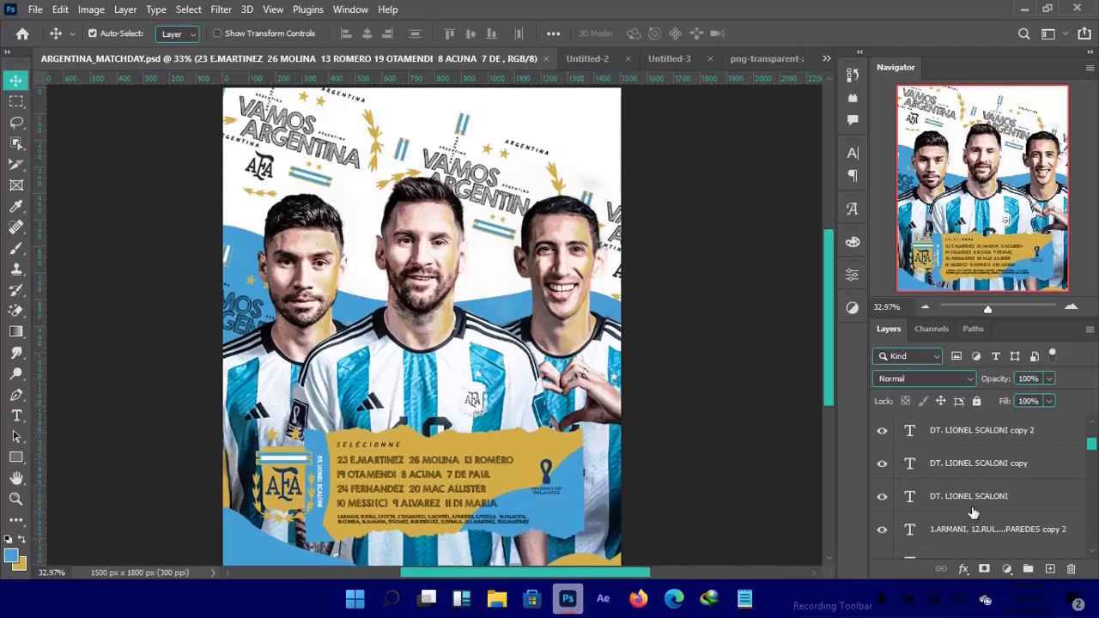
{"action": "scroll", "coordinate": [974, 505], "scroll_direction": "down", "scroll_amount": 2}
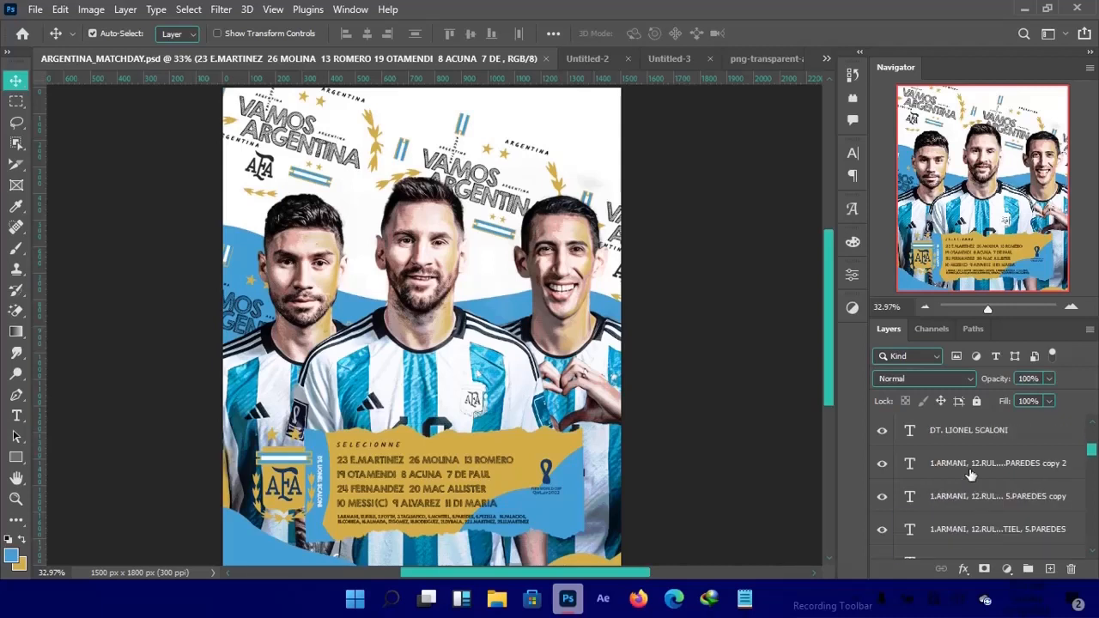
{"action": "left_click", "coordinate": [969, 464], "text": "shift"}
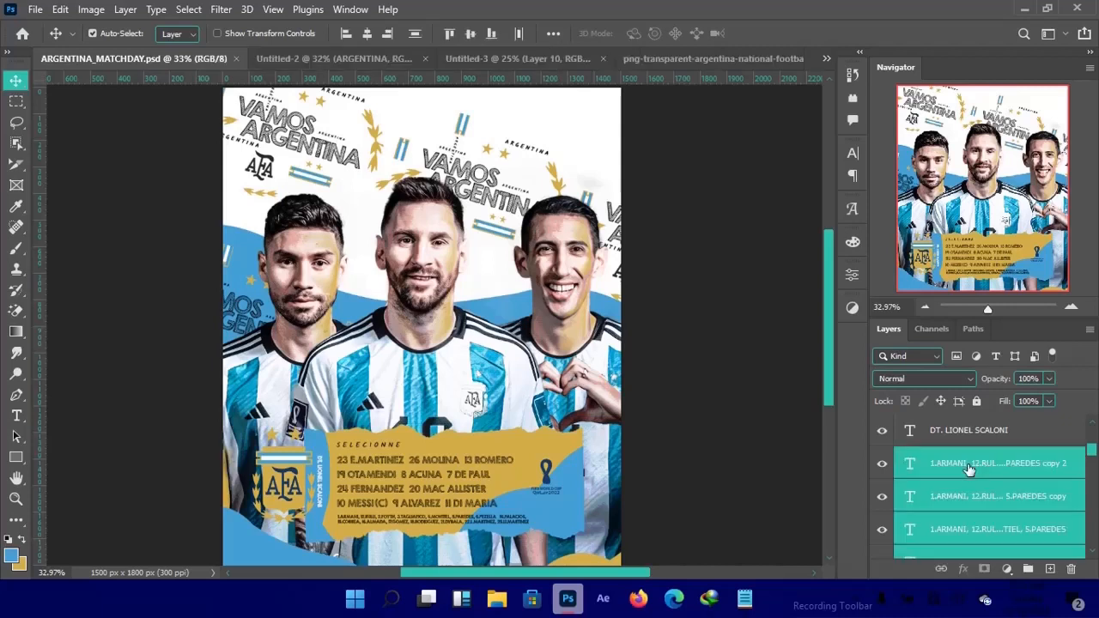
{"action": "scroll", "coordinate": [967, 476], "scroll_direction": "down", "scroll_amount": 3}
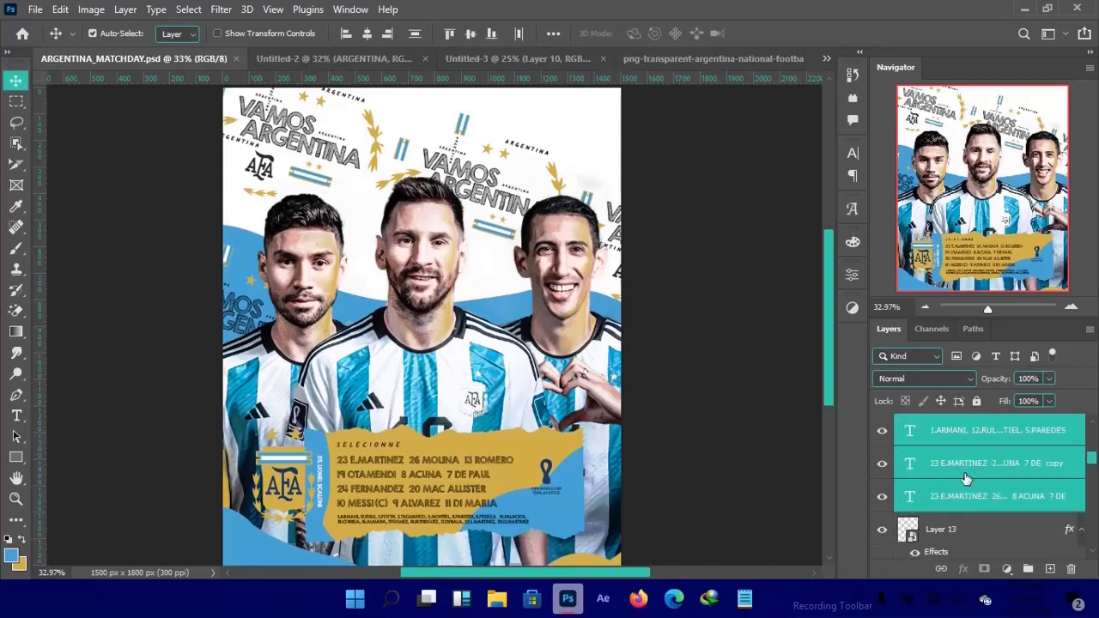
{"action": "scroll", "coordinate": [966, 478], "scroll_direction": "down", "scroll_amount": 2}
{"action": "scroll", "coordinate": [965, 479], "scroll_direction": "up", "scroll_amount": 6}
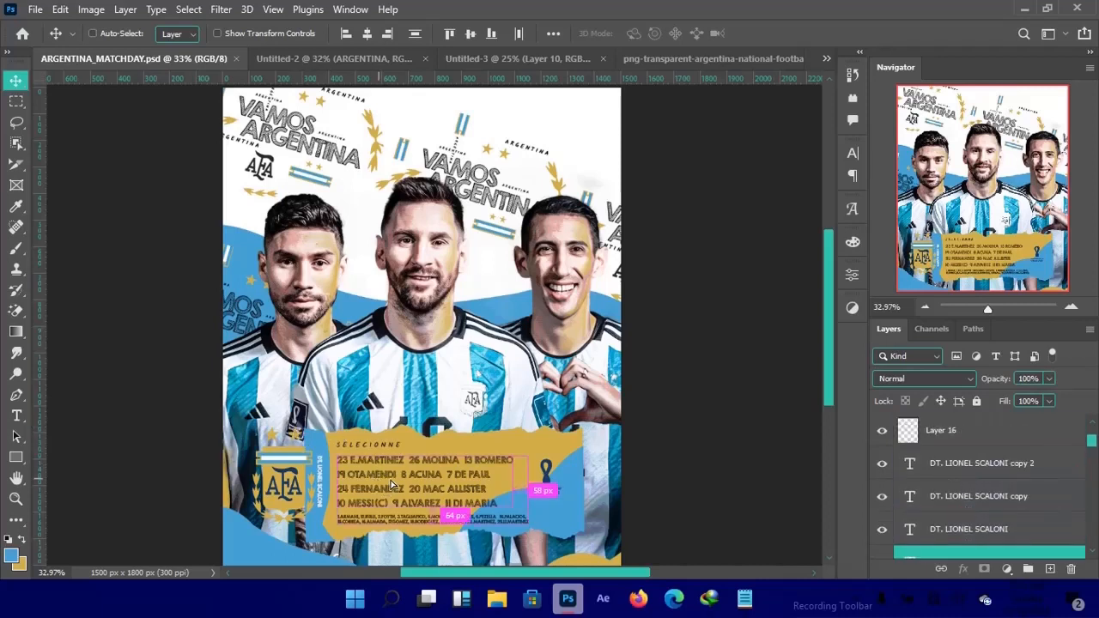
{"action": "left_click_drag", "start_coordinate": [441, 452], "coordinate": [466, 417]}
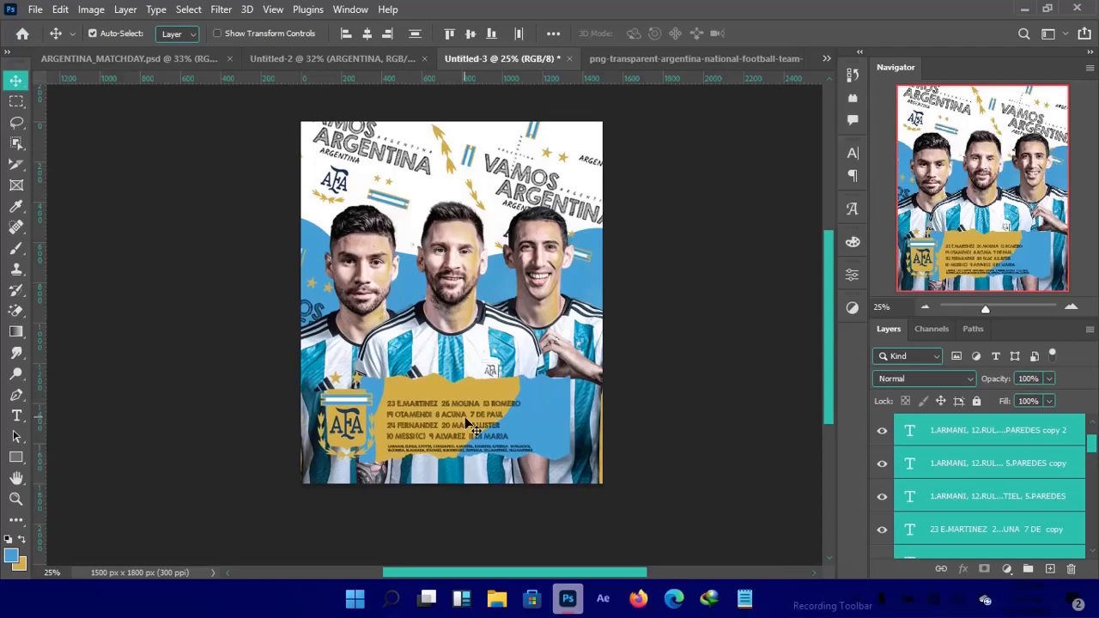
Nudge the lineup and substitutes text up and to the right so it sits evenly inside the torn banner.
{"action": "key", "text": "shift+Up"}
{"action": "key", "text": "shift+Up"}
{"action": "key", "text": "shift+Up"}
{"action": "key", "text": "shift+Up"}
{"action": "key", "text": "shift+Up"}
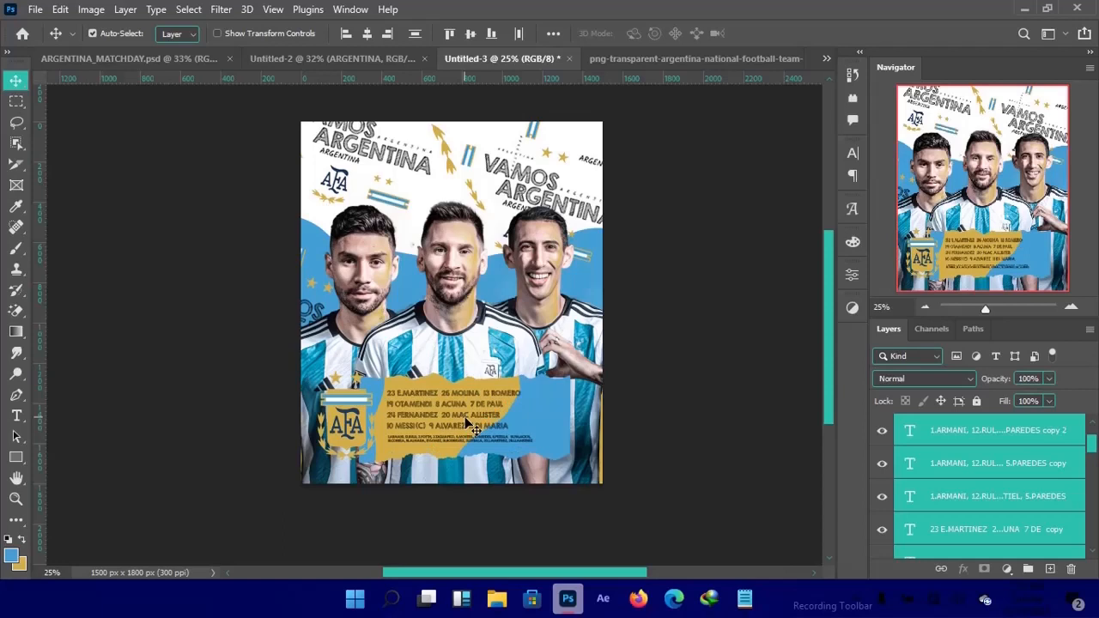
{"action": "key", "text": "shift+Right"}
{"action": "key", "text": "shift+Right"}
{"action": "key", "text": "shift+Right"}
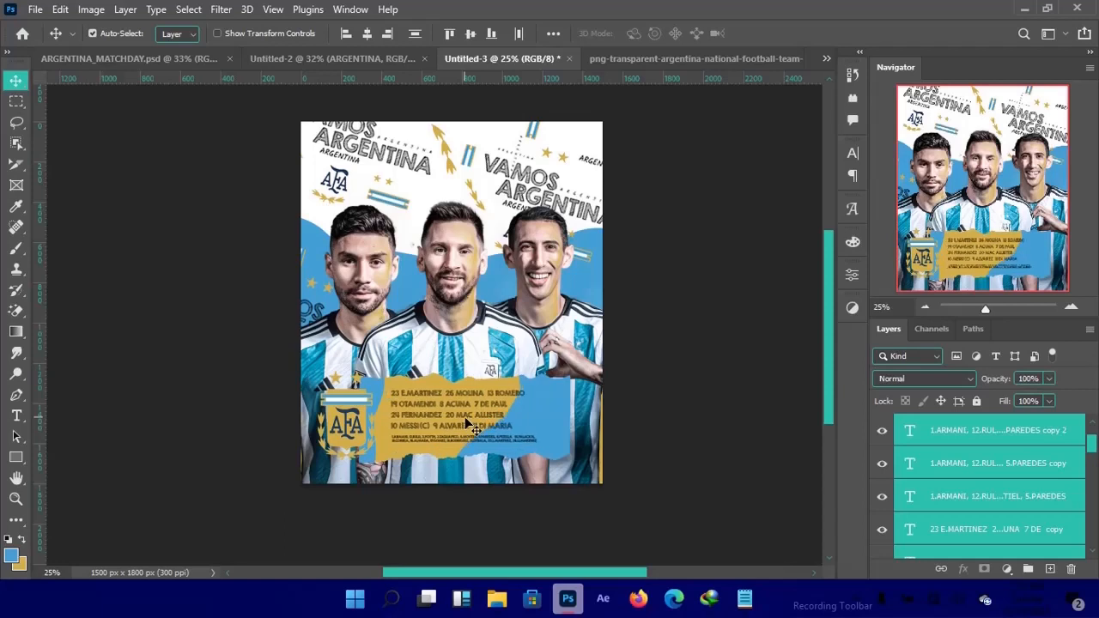
{"action": "key", "text": "shift+Down"}
{"action": "key", "text": "shift+Down"}
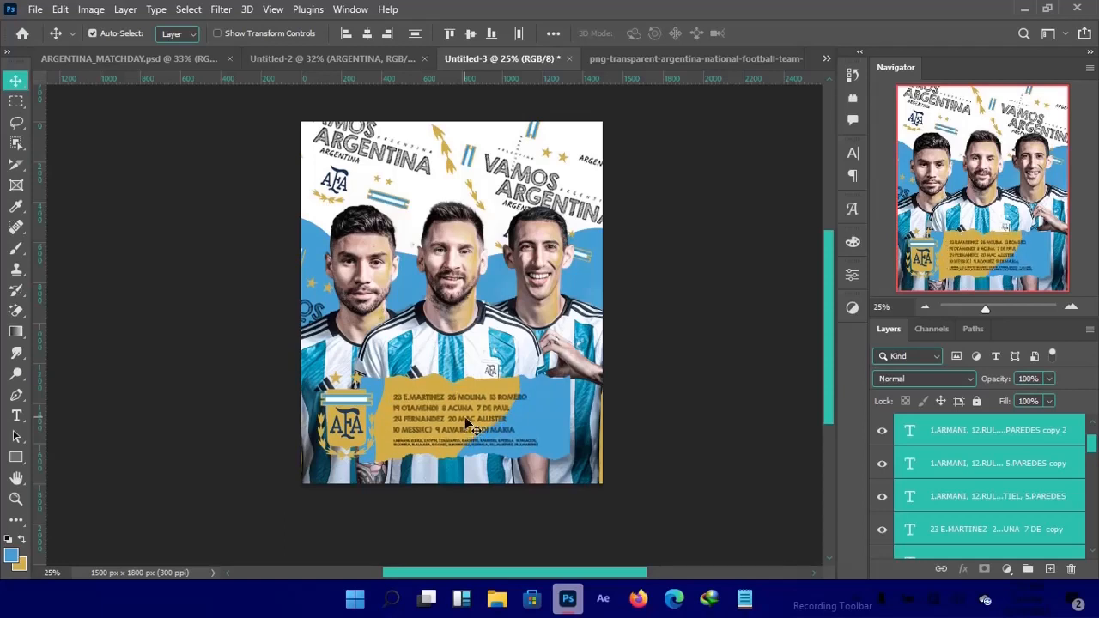
{"action": "key", "text": "shift+Right"}
{"action": "key", "text": "shift+Right"}
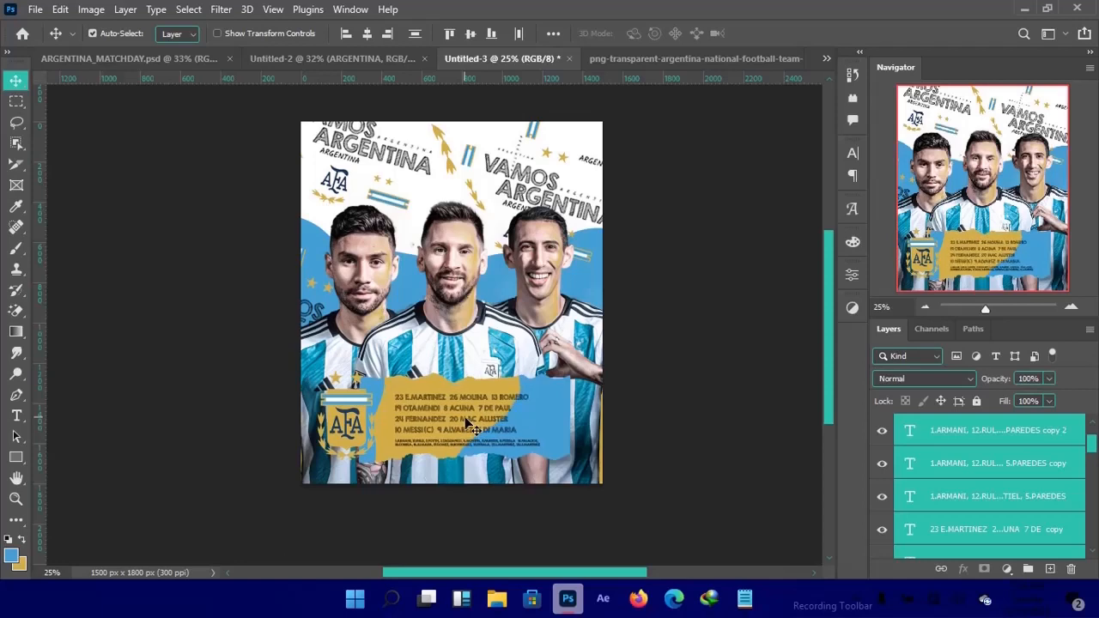
Copy the World Cup emblem from ARGENTINA_MATCHDAY.psd onto the blue right end of the banner in Untitled-3, above the crest layer.
{"action": "scroll", "coordinate": [936, 460], "scroll_direction": "up", "scroll_amount": 2}
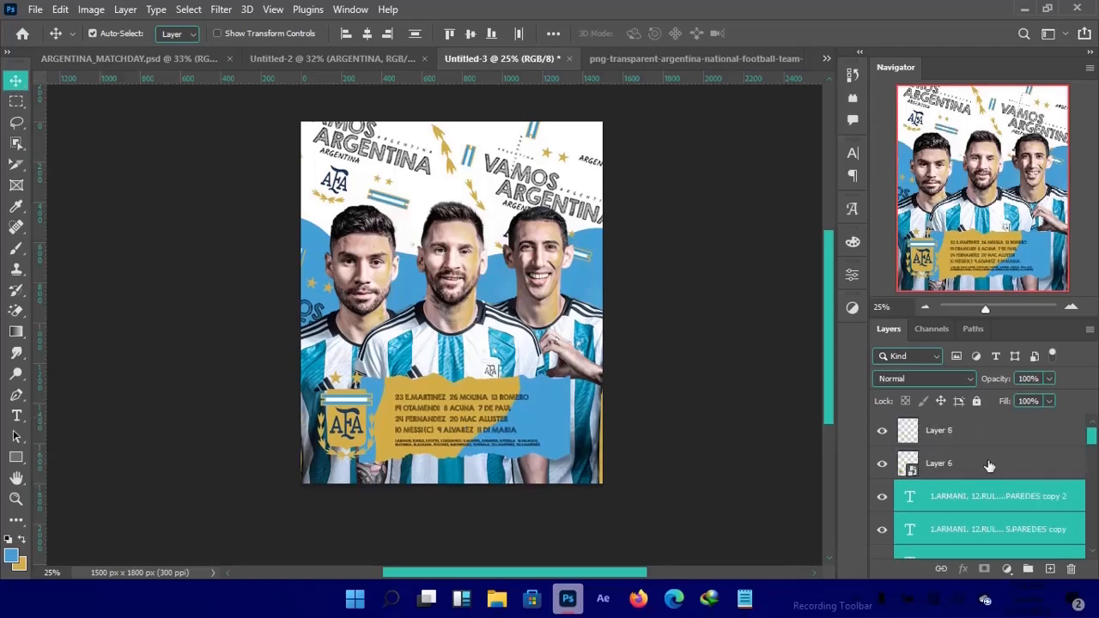
{"action": "left_click", "coordinate": [1011, 474]}
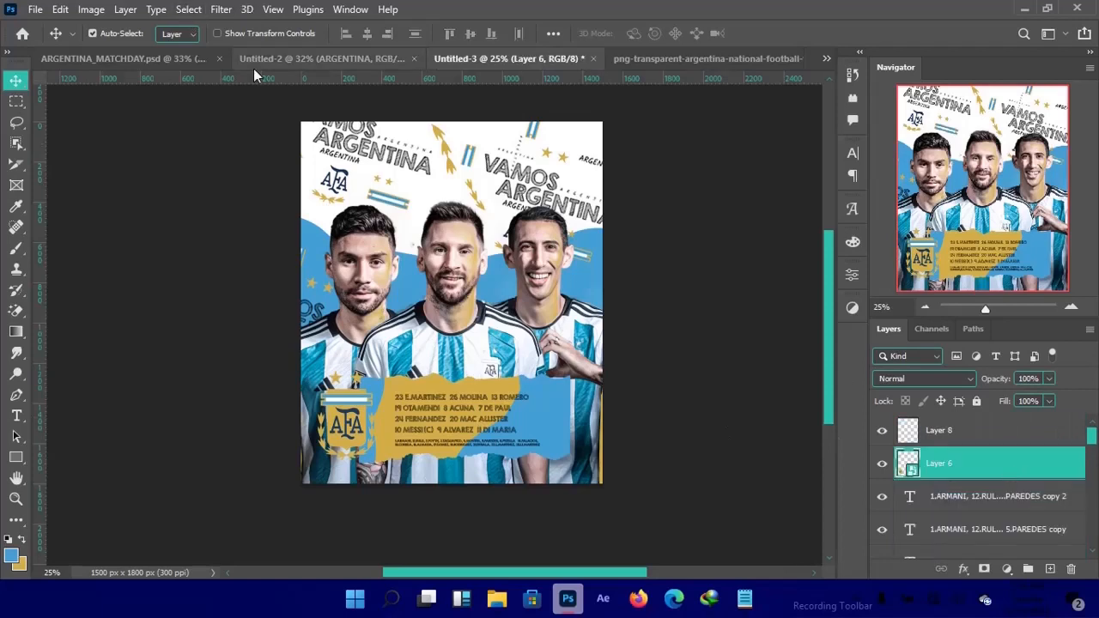
{"action": "left_click", "coordinate": [177, 59]}
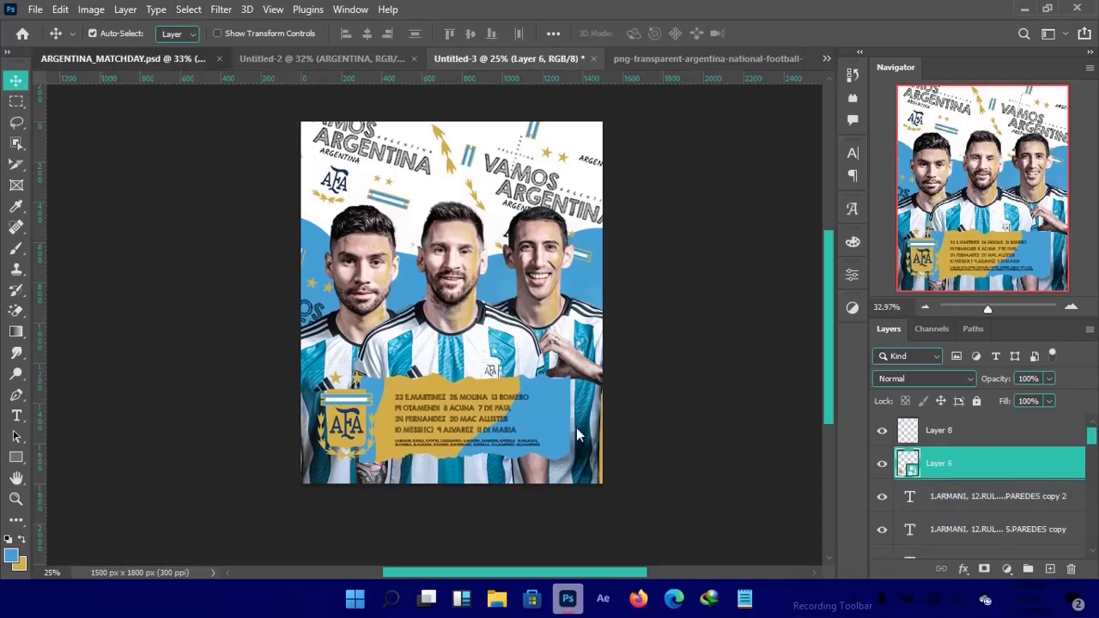
{"action": "left_click", "coordinate": [545, 480]}
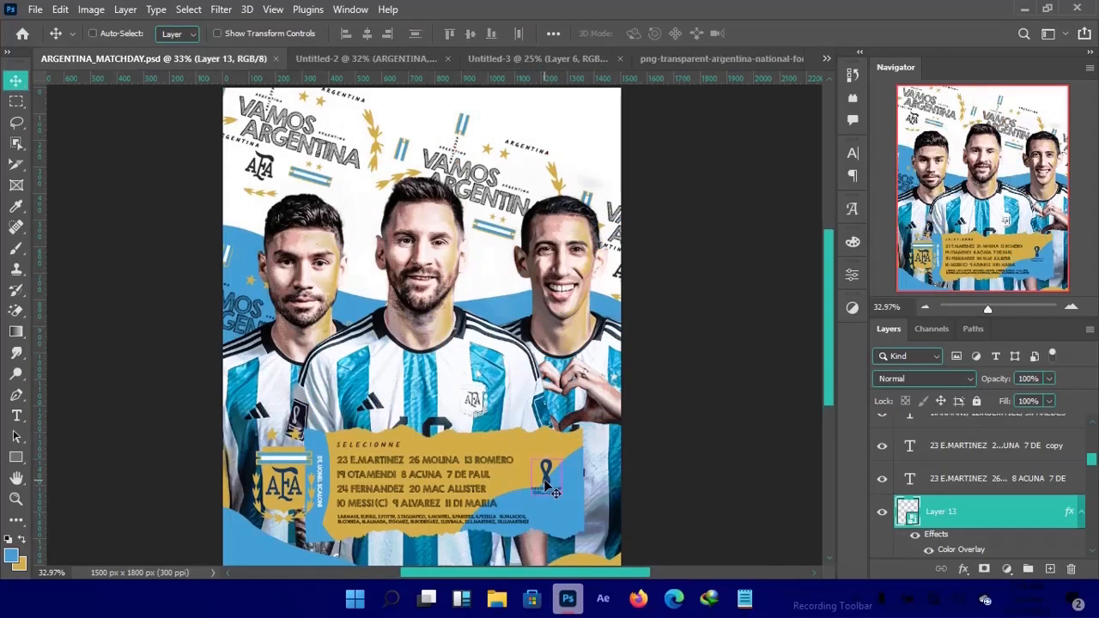
{"action": "left_click", "coordinate": [359, 60]}
{"action": "left_click_drag", "start_coordinate": [478, 56], "coordinate": [568, 419]}
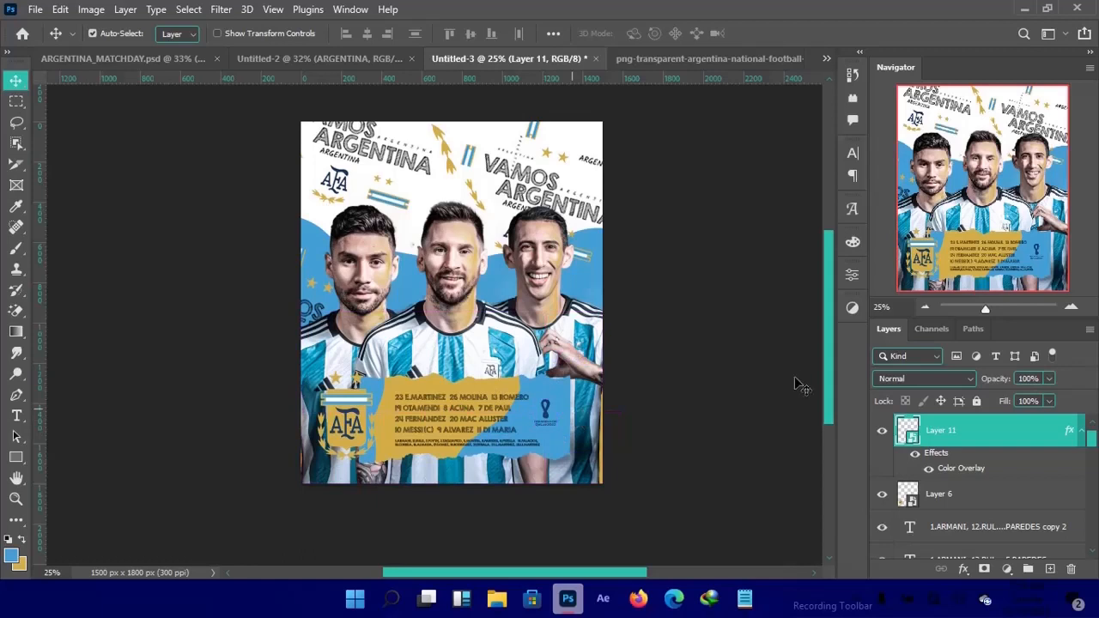
Check the Color Overlay color in the World Cup emblem's layer style.
{"action": "double_click", "coordinate": [1039, 437]}
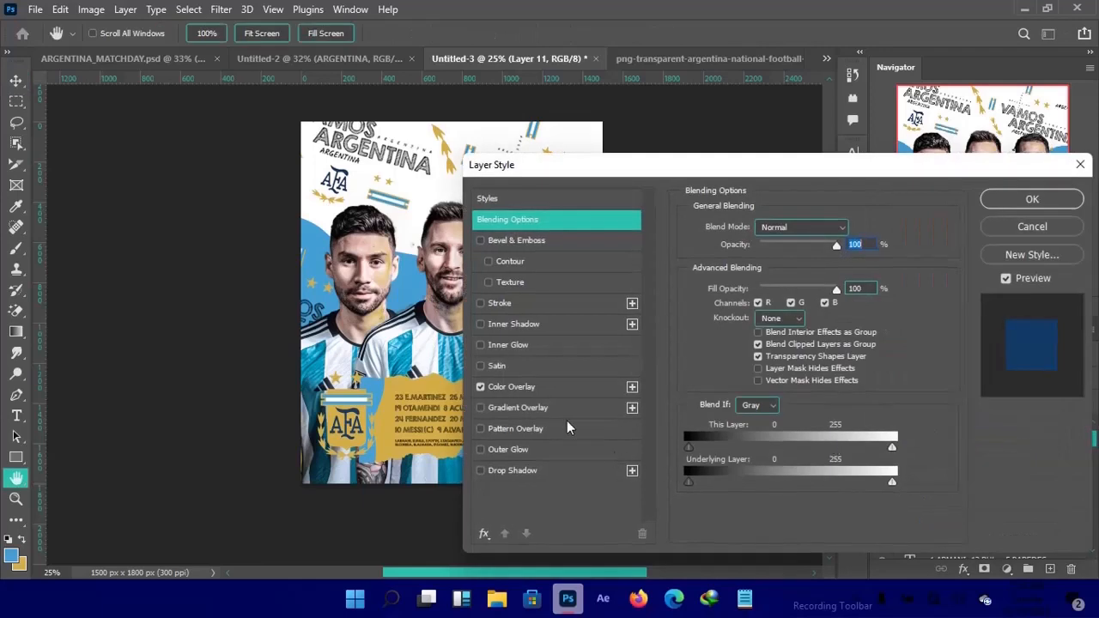
{"action": "left_click", "coordinate": [557, 388]}
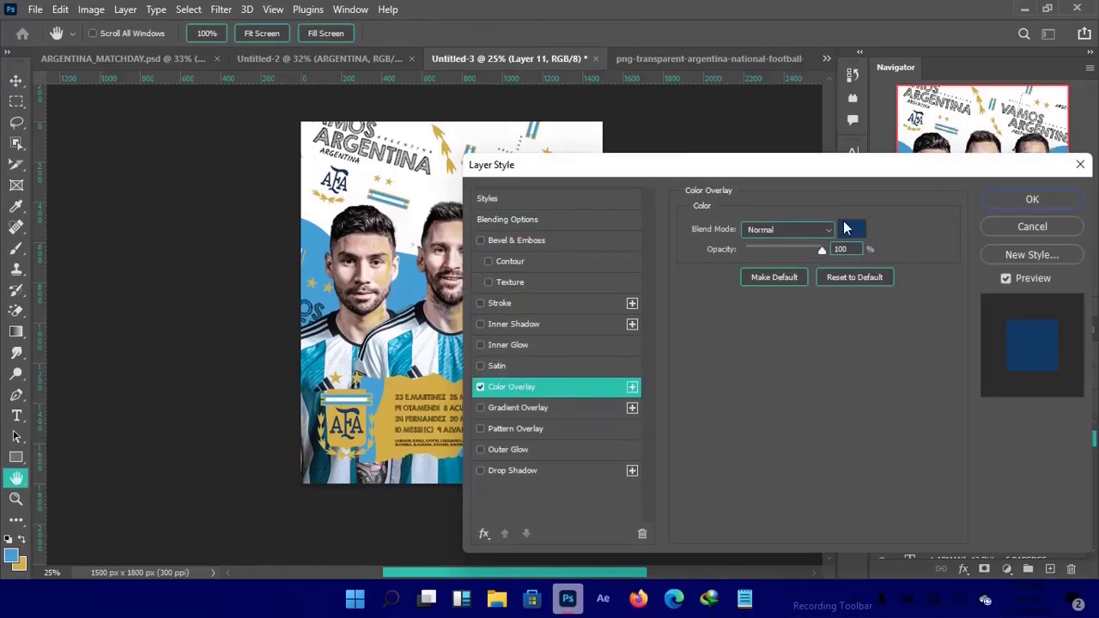
{"action": "left_click", "coordinate": [849, 228]}
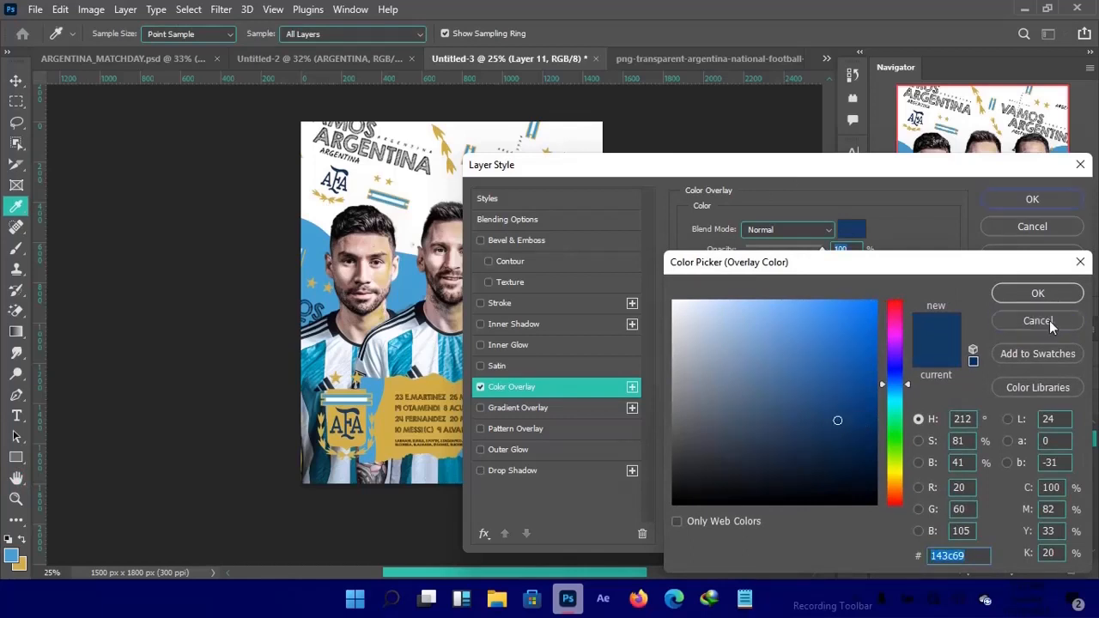
{"action": "left_click", "coordinate": [1037, 293]}
{"action": "left_click", "coordinate": [1032, 198]}
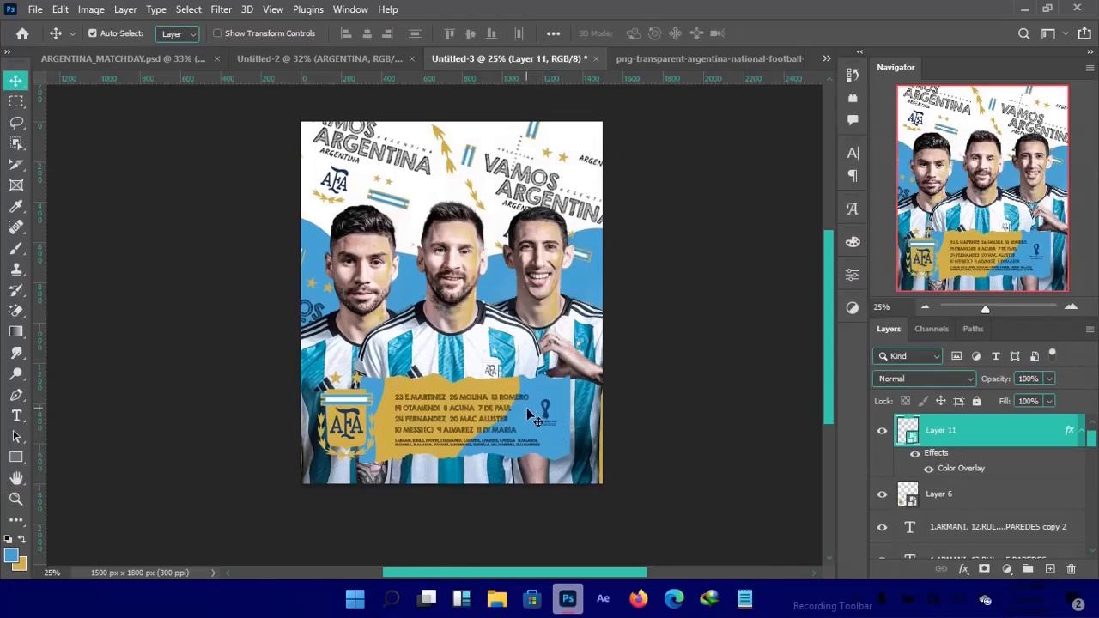
Nudge the AFA crest to the left so it overhangs the banner's left end.
{"action": "left_click", "coordinate": [360, 416]}
{"action": "key", "text": "shift+Left"}
{"action": "key", "text": "shift+Left"}
{"action": "key", "text": "shift+Left"}
{"action": "key", "text": "shift+Left"}
{"action": "key", "text": "shift+Left"}
{"action": "left_click", "coordinate": [383, 412]}
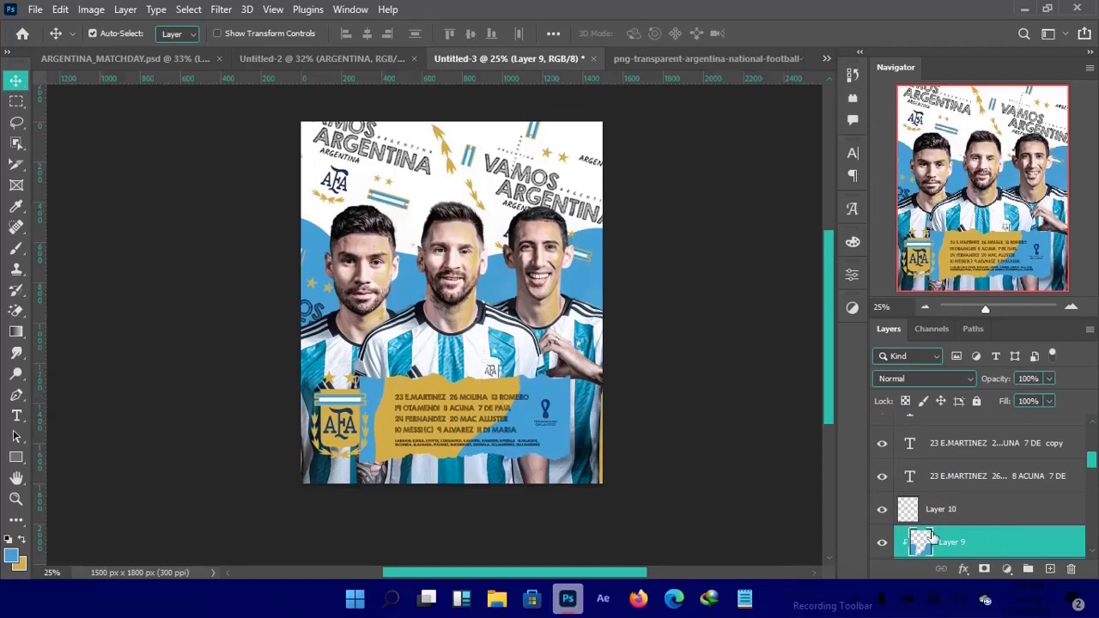
{"action": "key", "text": "b"}
{"action": "left_click_drag", "start_coordinate": [362, 366], "coordinate": [334, 369]}
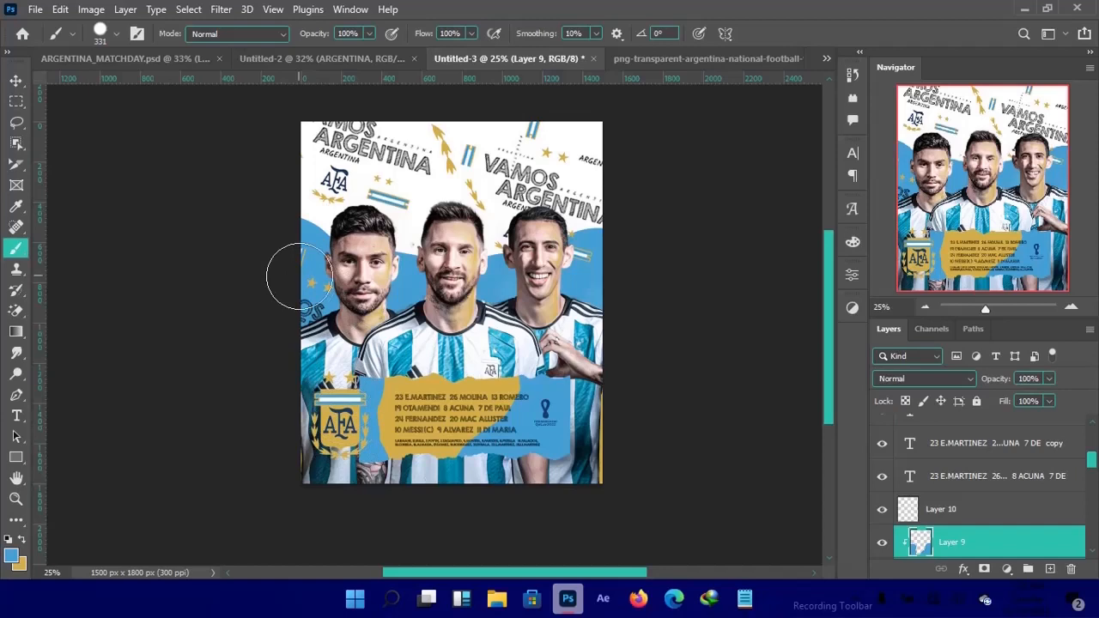
{"action": "key", "text": "v"}
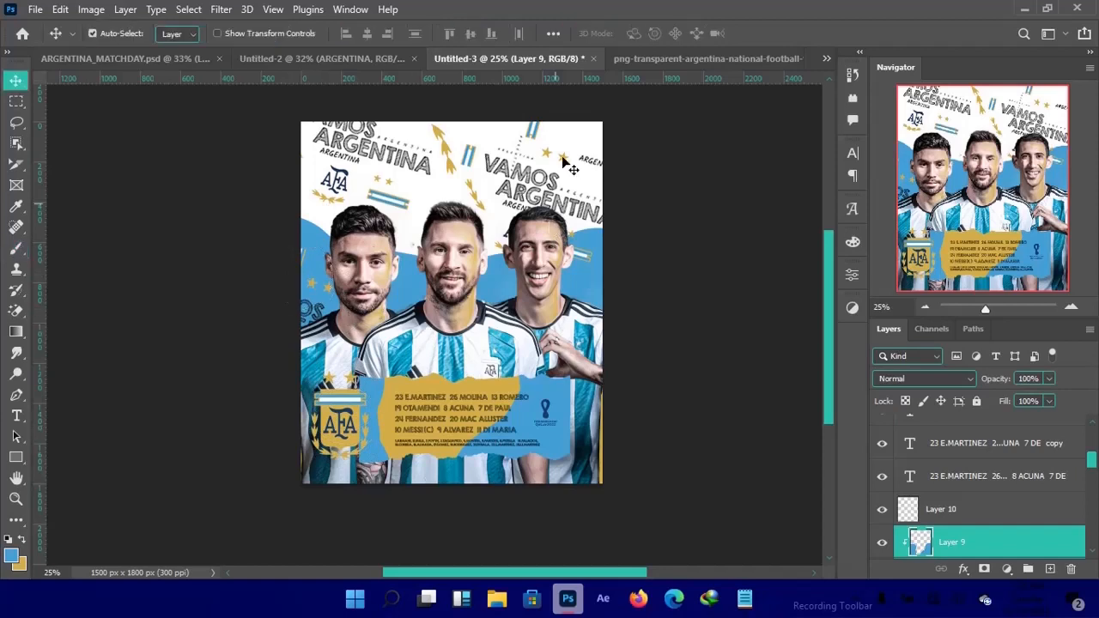
Copy the DT. LIONEL SCALONI text and its two copies from ARGENTINA_MATCHDAY.psd onto the blue strip beside the crest in Untitled-3, above Layer 10.
{"action": "left_click", "coordinate": [967, 509]}
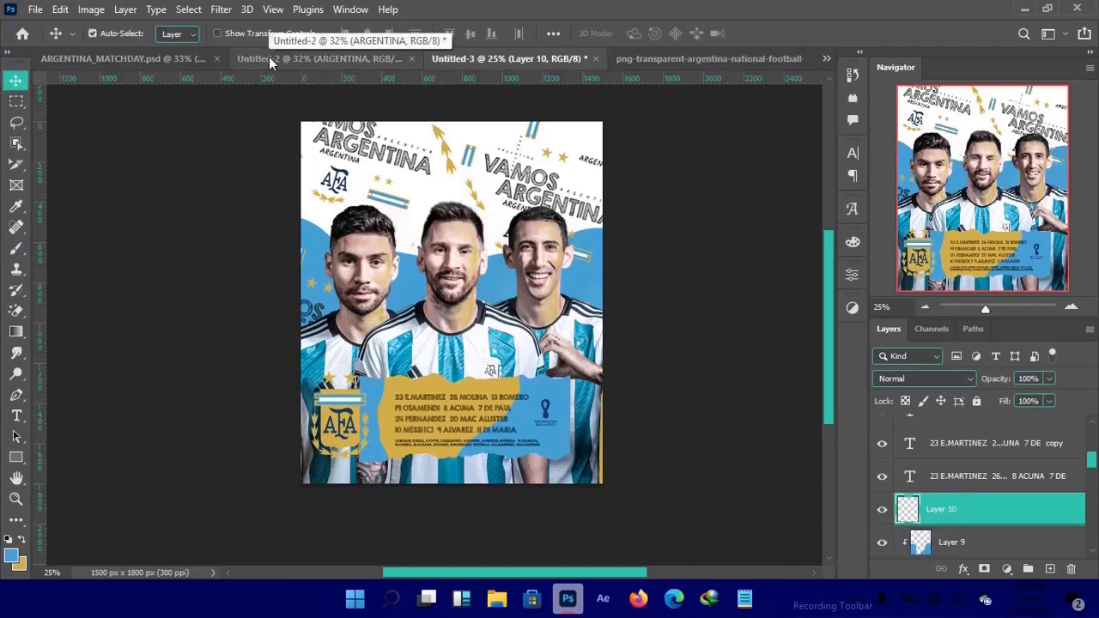
{"action": "left_click", "coordinate": [160, 54]}
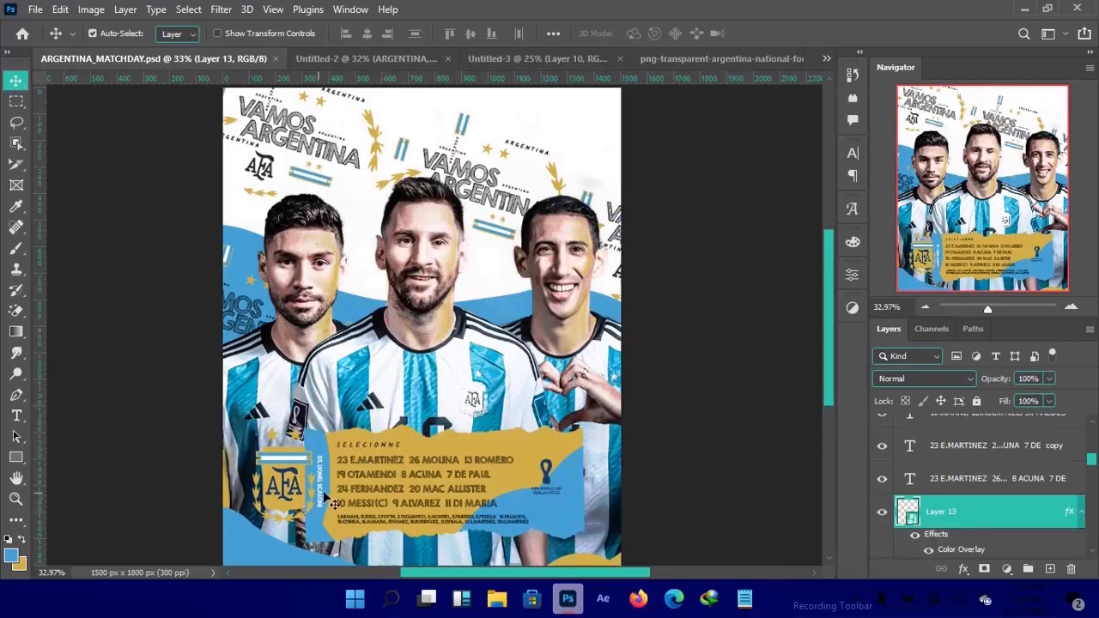
{"action": "left_click", "coordinate": [330, 501]}
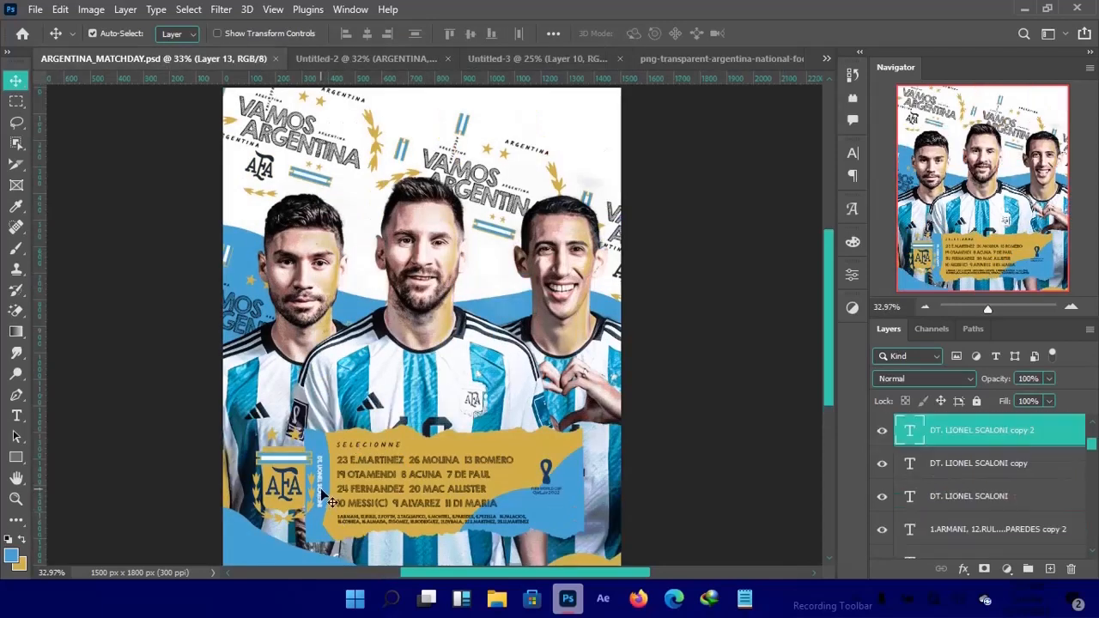
{"action": "left_click", "coordinate": [1013, 503]}
{"action": "scroll", "coordinate": [1011, 503], "scroll_direction": "up", "scroll_amount": 2}
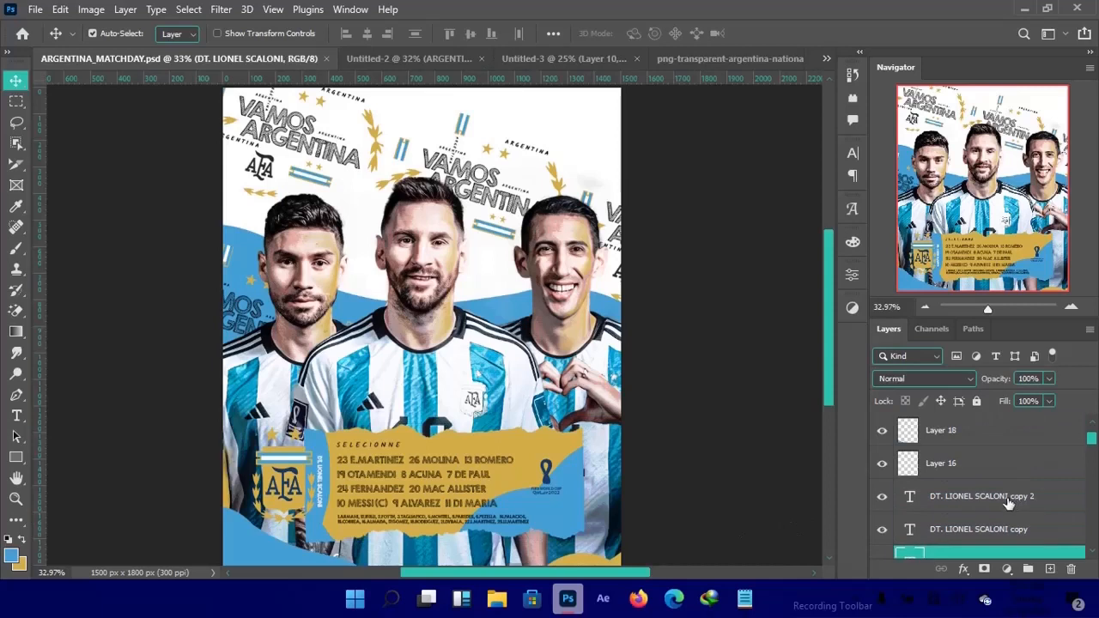
{"action": "left_click", "coordinate": [1009, 504], "text": "shift"}
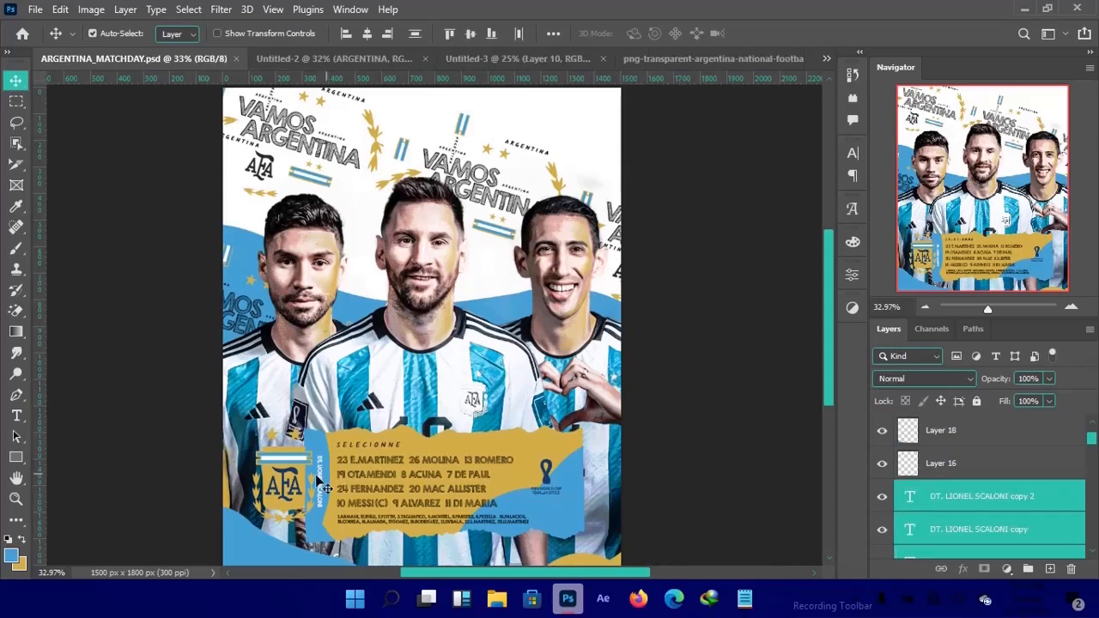
{"action": "left_click_drag", "start_coordinate": [291, 487], "coordinate": [366, 398]}
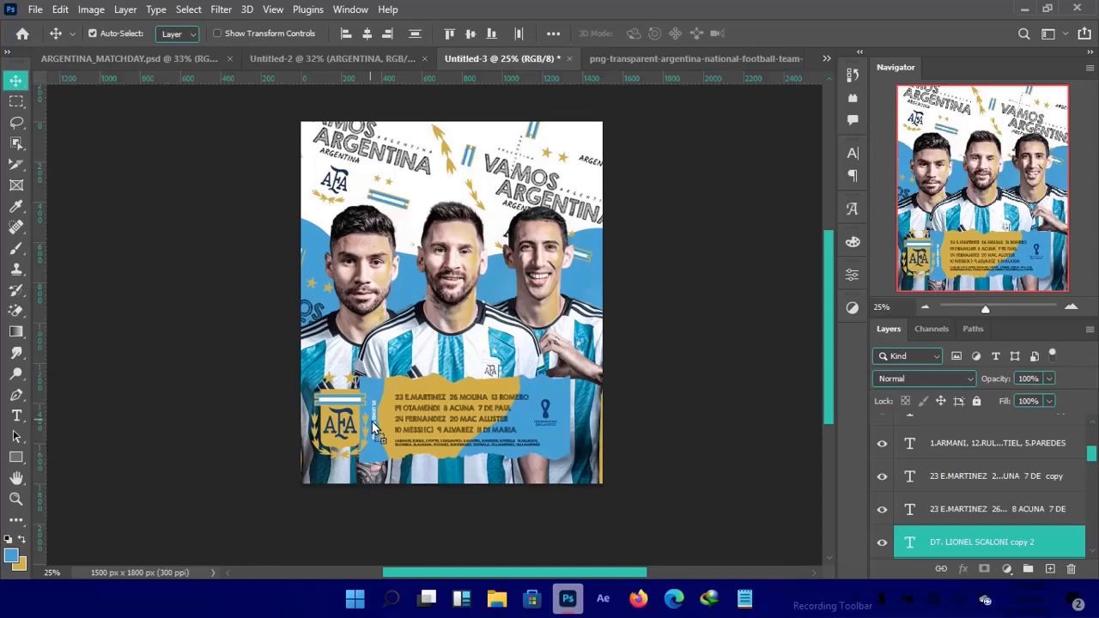
Nudge the vertical coach text left so it sits close to the crest on the banner's blue strip.
{"action": "key", "text": "Left"}
{"action": "key", "text": "Left"}
{"action": "key", "text": "Left"}
{"action": "key", "text": "Left"}
{"action": "key", "text": "Left"}
{"action": "key", "text": "Left"}
{"action": "scroll", "coordinate": [371, 421], "scroll_direction": "up", "scroll_amount": 1}
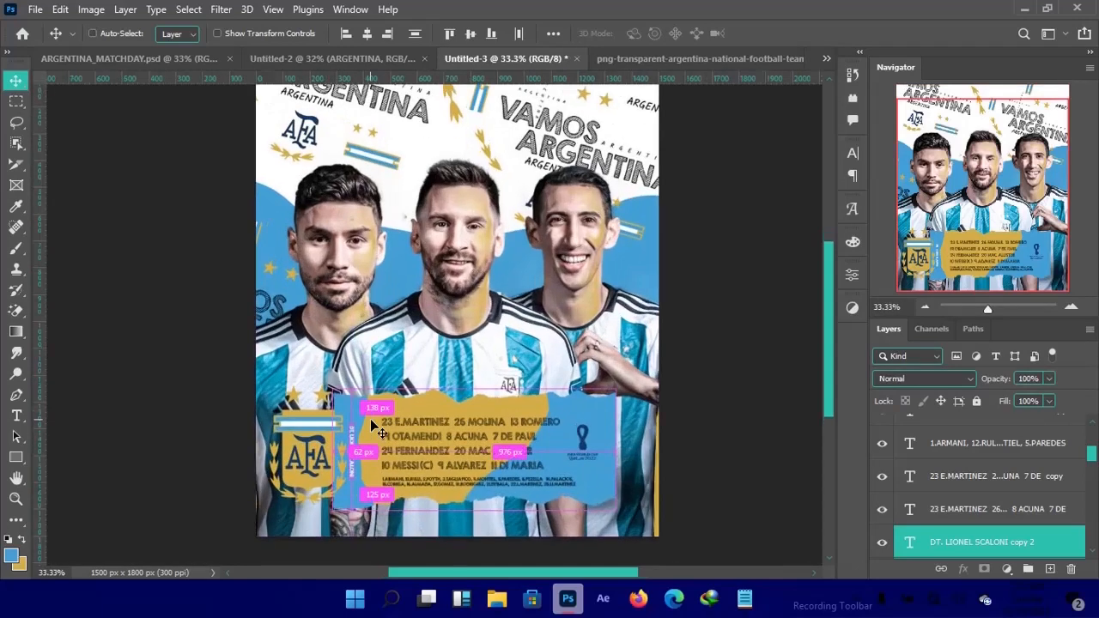
{"action": "left_click_drag", "start_coordinate": [429, 312], "coordinate": [429, 319]}
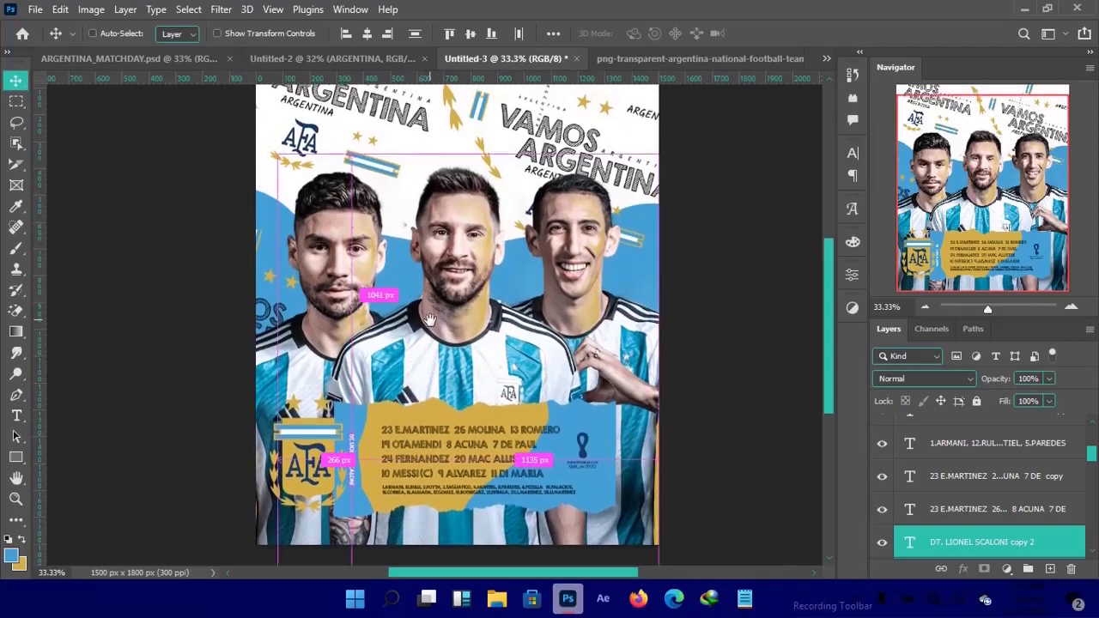
{"action": "scroll", "coordinate": [429, 319], "scroll_direction": "down", "scroll_amount": 1}
{"action": "scroll", "coordinate": [437, 331], "scroll_direction": "down", "scroll_amount": 1}
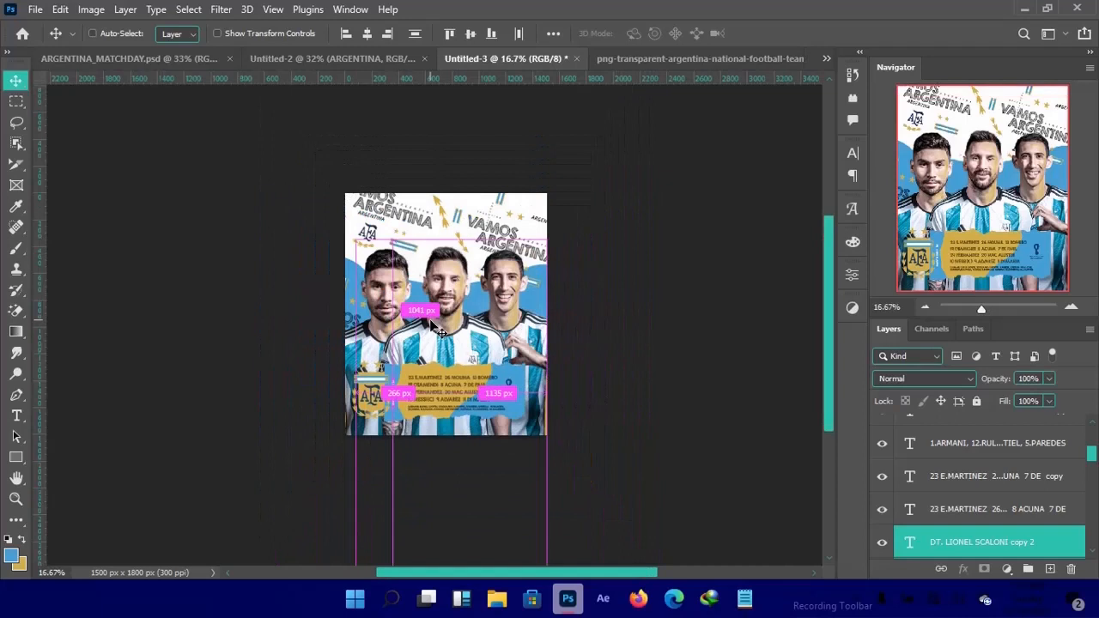
{"action": "scroll", "coordinate": [438, 332], "scroll_direction": "up", "scroll_amount": 1}
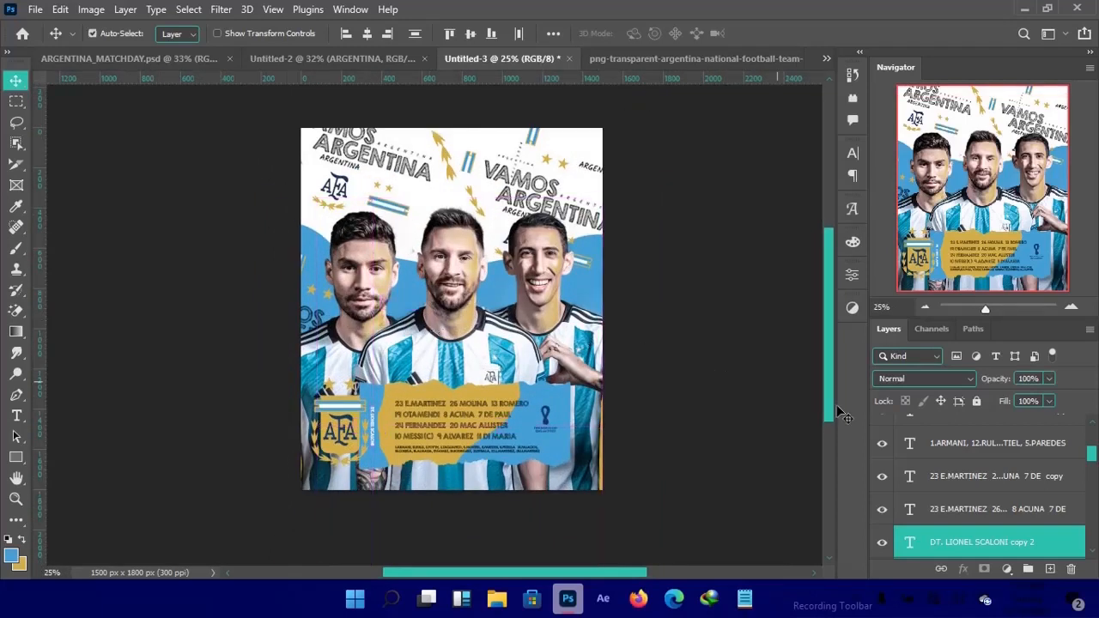
Select all the banner layers from Layer 7 up to Layer 8 and shift them right to center the banner across the poster.
{"action": "scroll", "coordinate": [994, 498], "scroll_direction": "down", "scroll_amount": 4}
{"action": "scroll", "coordinate": [994, 498], "scroll_direction": "down", "scroll_amount": 3}
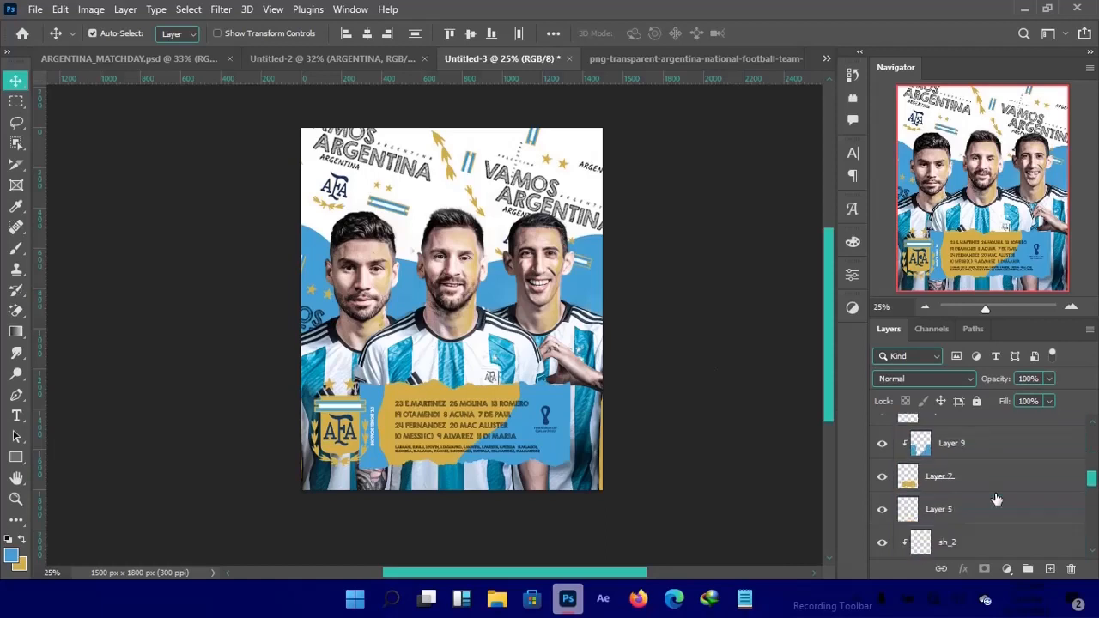
{"action": "scroll", "coordinate": [994, 496], "scroll_direction": "up", "scroll_amount": 2}
{"action": "left_click", "coordinate": [994, 489]}
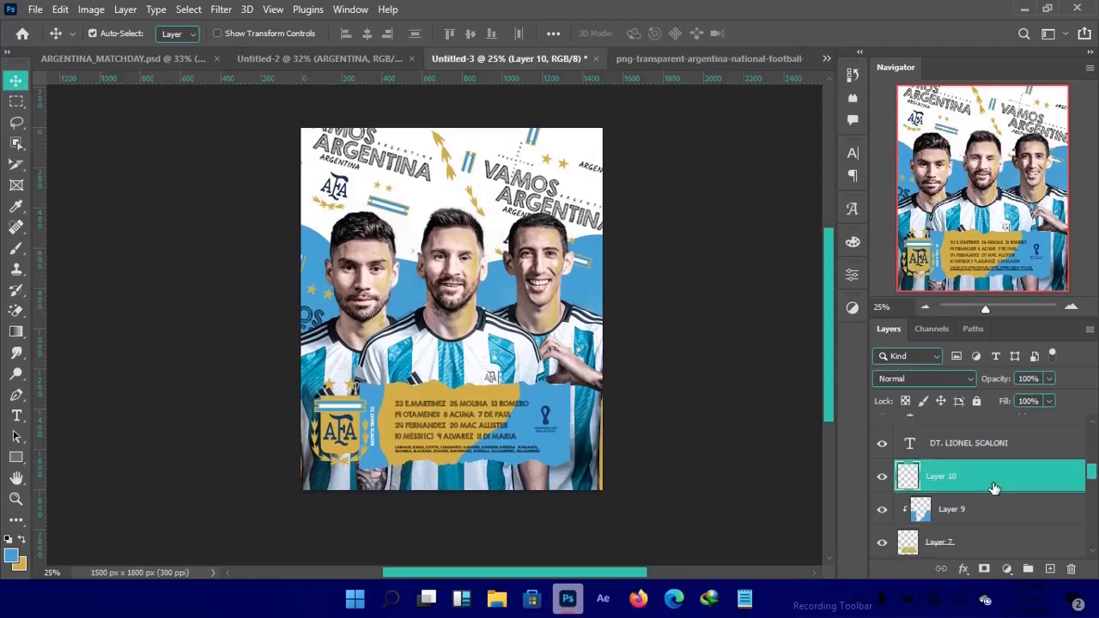
{"action": "scroll", "coordinate": [995, 491], "scroll_direction": "down", "scroll_amount": 1}
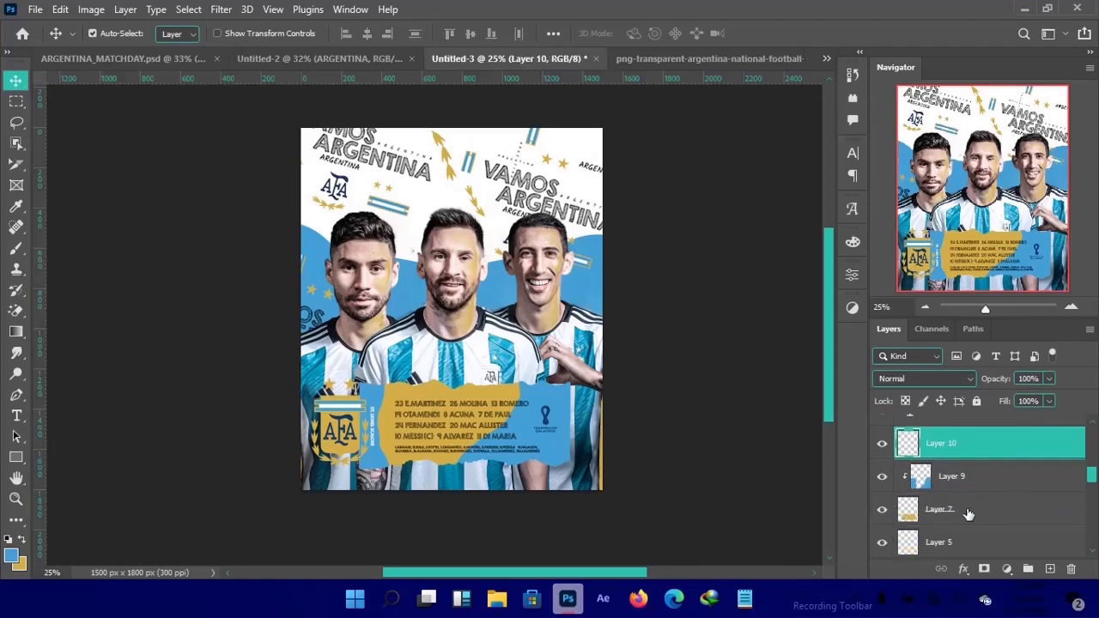
{"action": "left_click", "coordinate": [969, 508]}
{"action": "scroll", "coordinate": [968, 510], "scroll_direction": "up", "scroll_amount": 4}
{"action": "scroll", "coordinate": [969, 510], "scroll_direction": "down", "scroll_amount": 3}
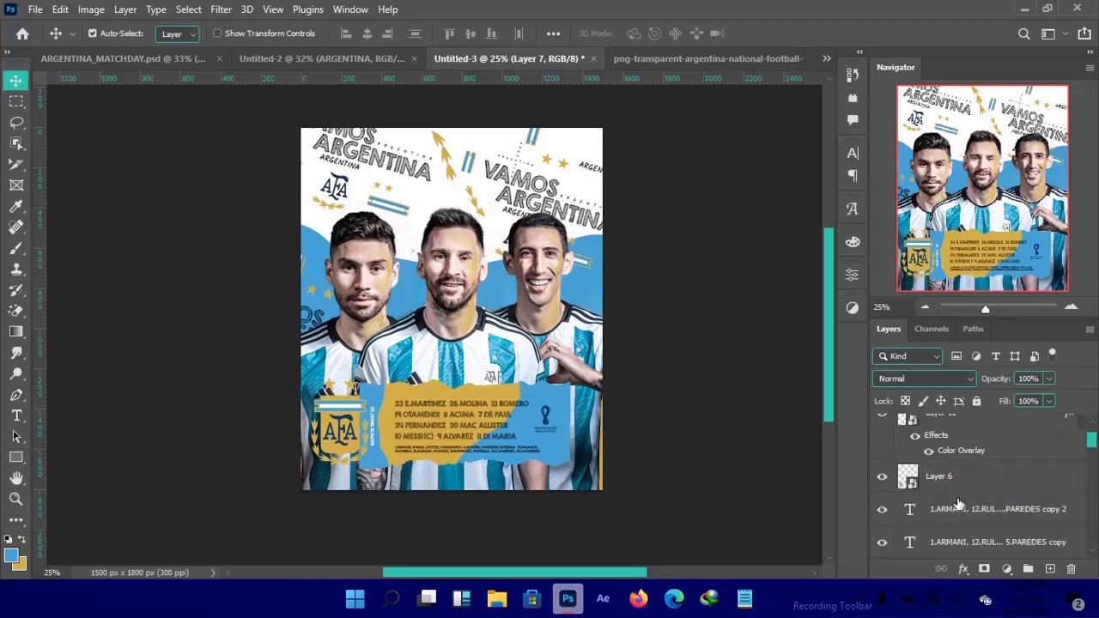
{"action": "scroll", "coordinate": [966, 504], "scroll_direction": "down", "scroll_amount": 1}
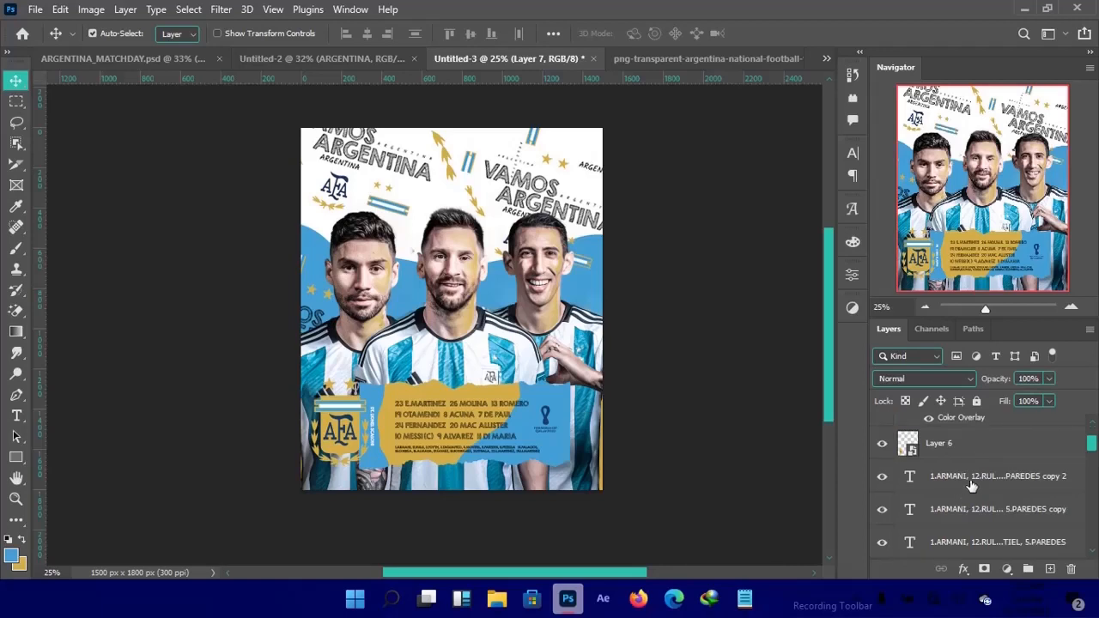
{"action": "scroll", "coordinate": [945, 472], "scroll_direction": "up", "scroll_amount": 3}
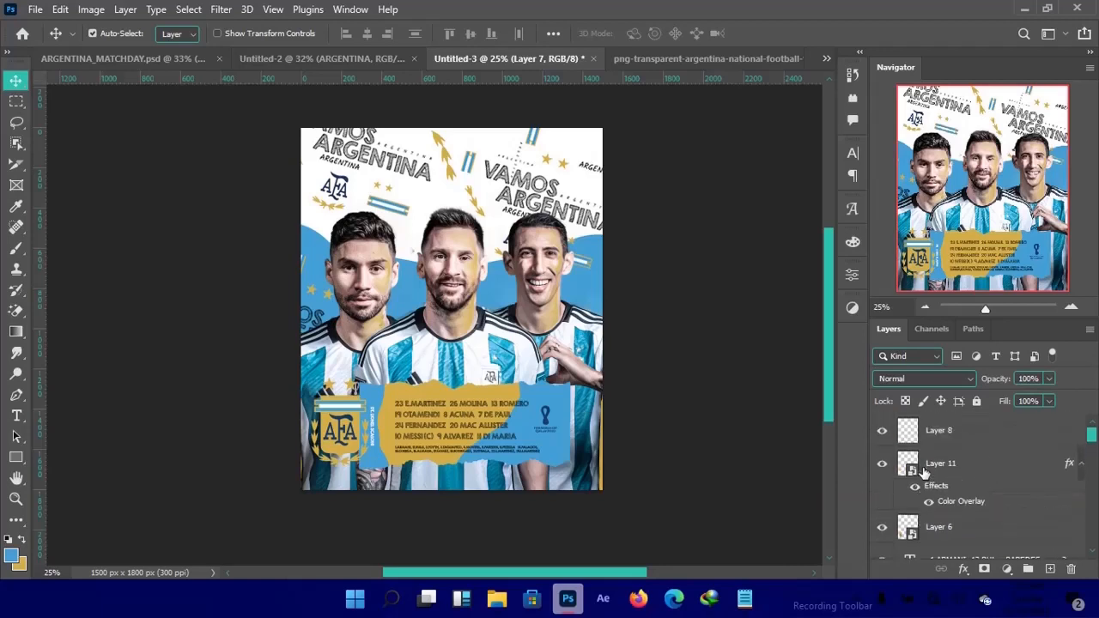
{"action": "left_click", "coordinate": [963, 440], "text": "shift"}
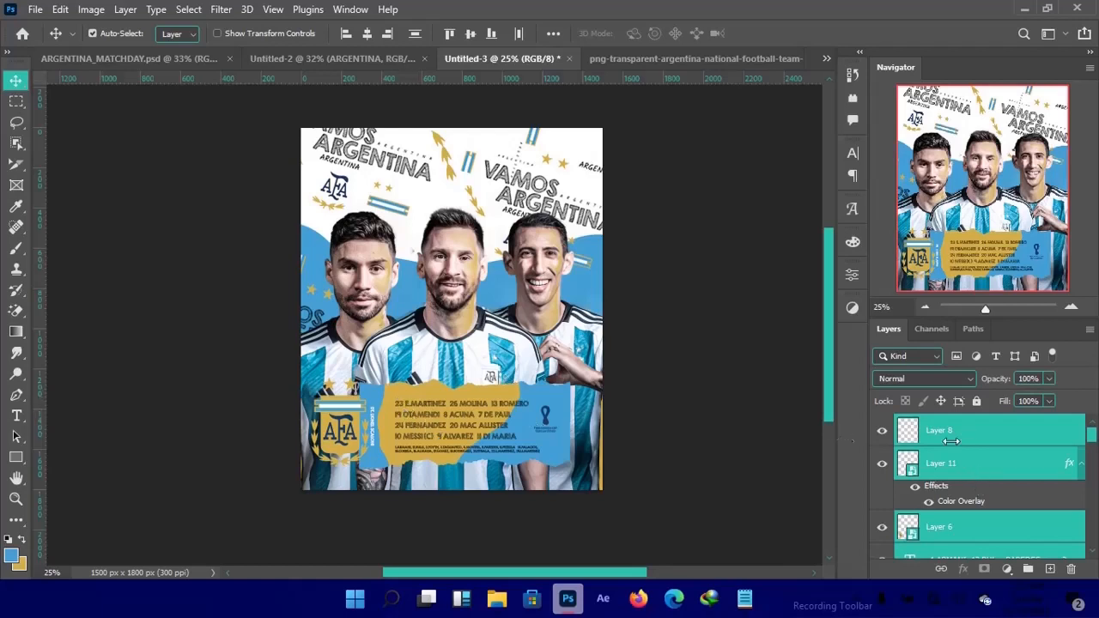
{"action": "scroll", "coordinate": [951, 441], "scroll_direction": "down", "scroll_amount": 5}
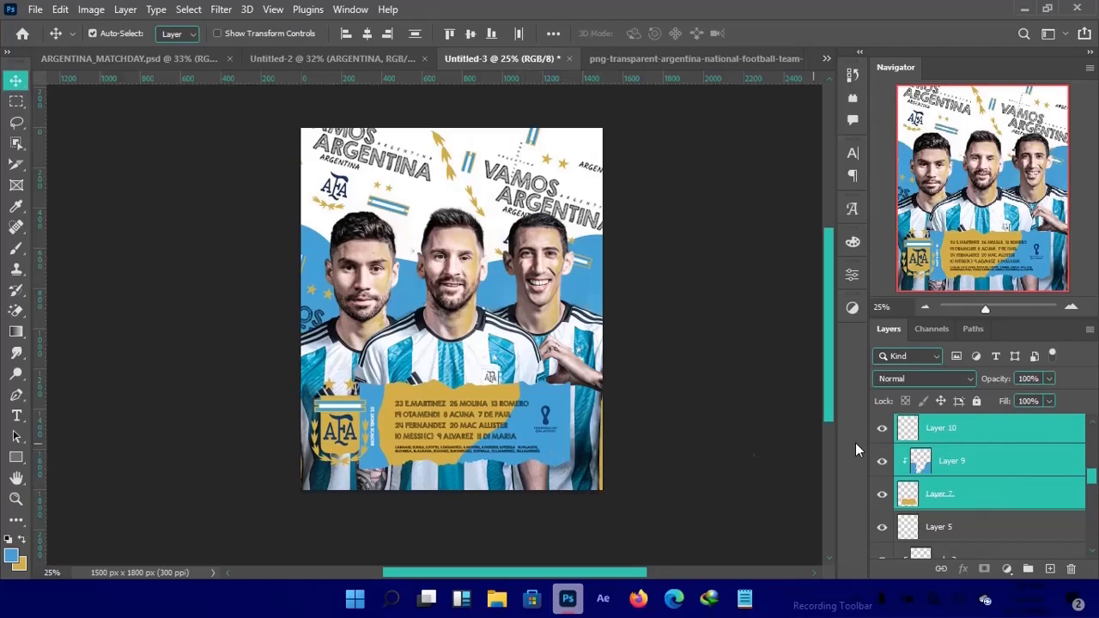
{"action": "scroll", "coordinate": [992, 482], "scroll_direction": "up", "scroll_amount": 7}
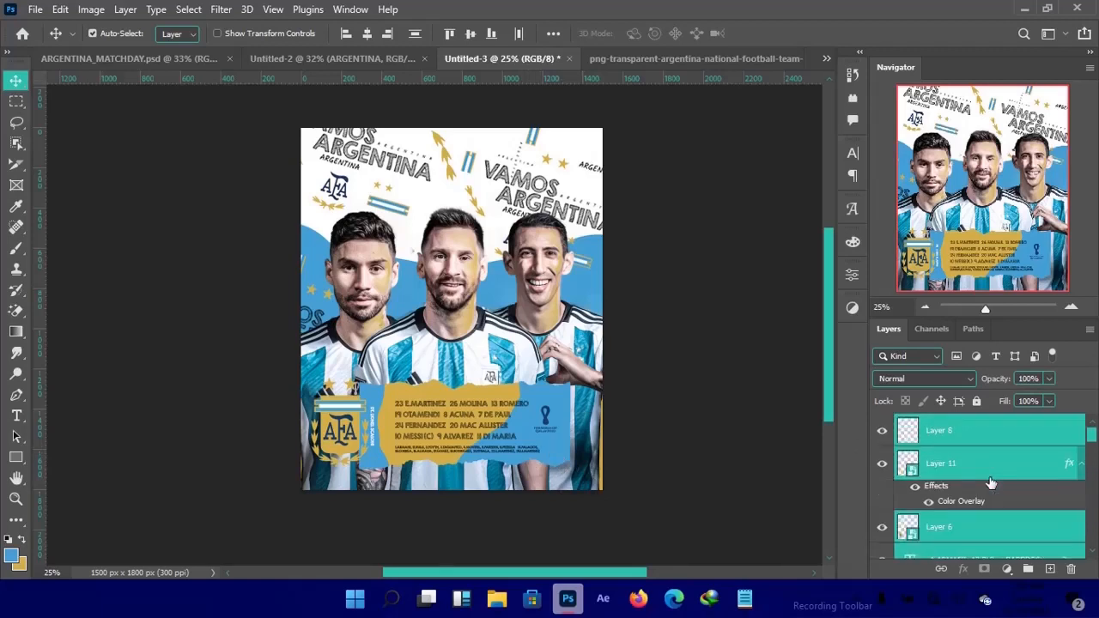
{"action": "key", "text": "shift+Right"}
{"action": "key", "text": "shift+Right"}
{"action": "key", "text": "shift+Right"}
{"action": "key", "text": "shift+Right"}
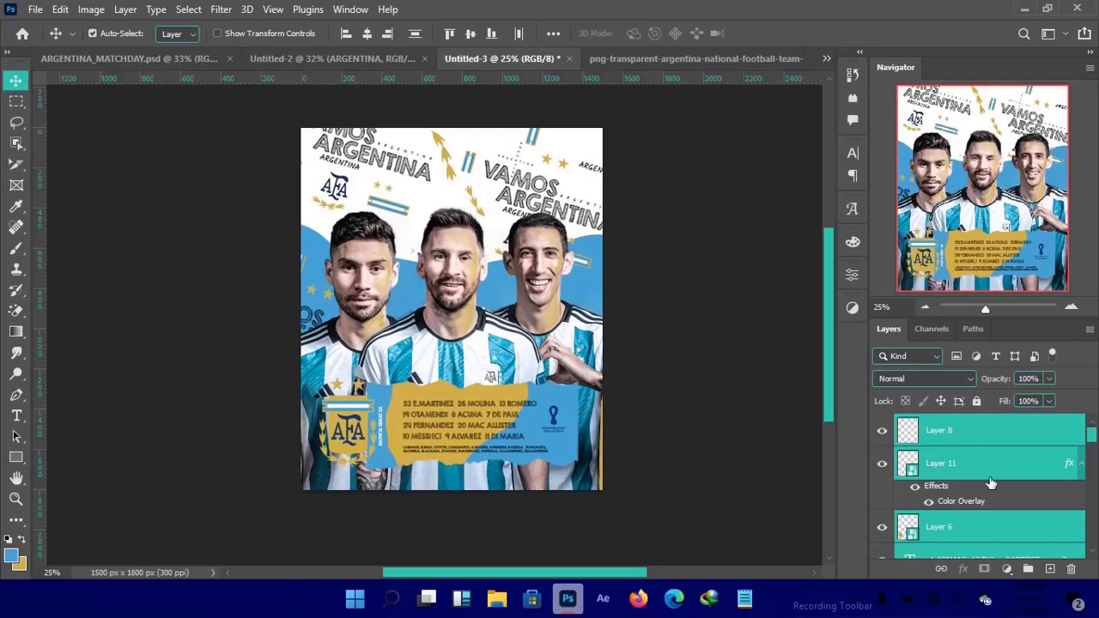
{"action": "key", "text": "Left"}
{"action": "key", "text": "Left"}
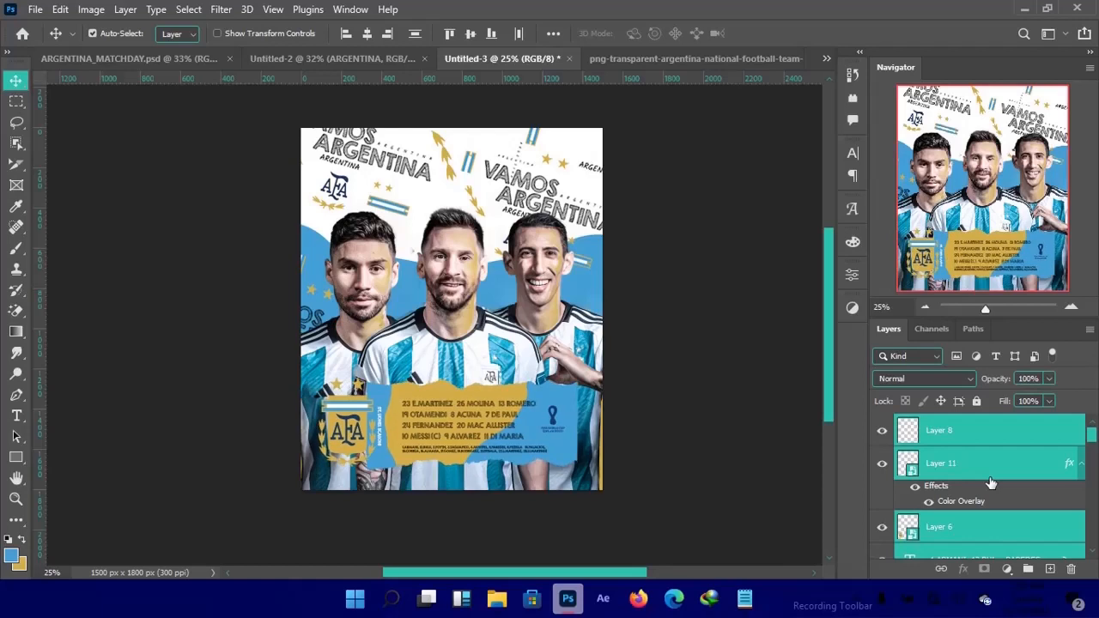
Nudge the selected banner layers slightly down toward the poster's bottom edge.
{"action": "key", "text": "Down"}
{"action": "key", "text": "Down"}
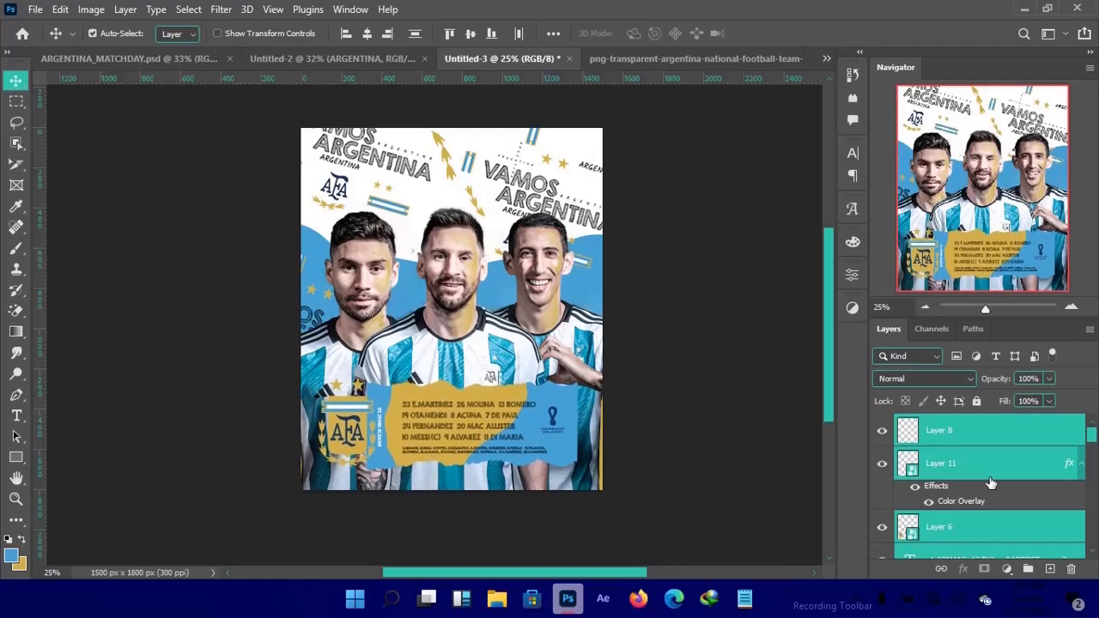
{"action": "key", "text": "Down"}
{"action": "key", "text": "Down"}
{"action": "key", "text": "Down"}
{"action": "key", "text": "Down"}
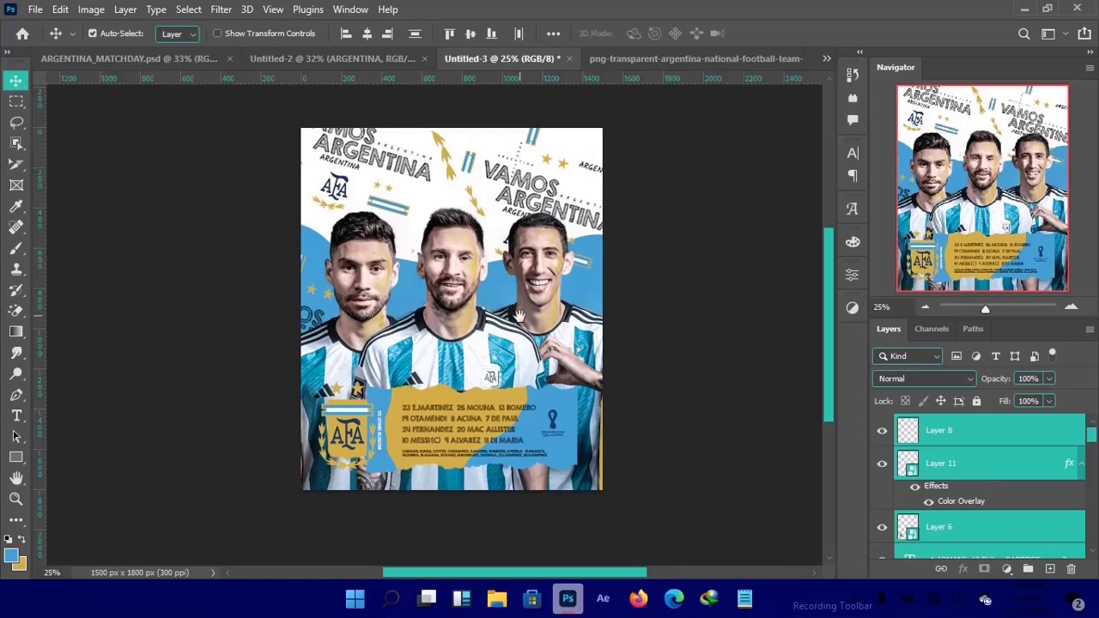
Hide the panels and examine the whole poster, from the patterned background and players' faces down to the banner.
{"action": "left_click_drag", "start_coordinate": [523, 316], "coordinate": [513, 328]}
{"action": "scroll", "coordinate": [515, 331], "scroll_direction": "up", "scroll_amount": 3}
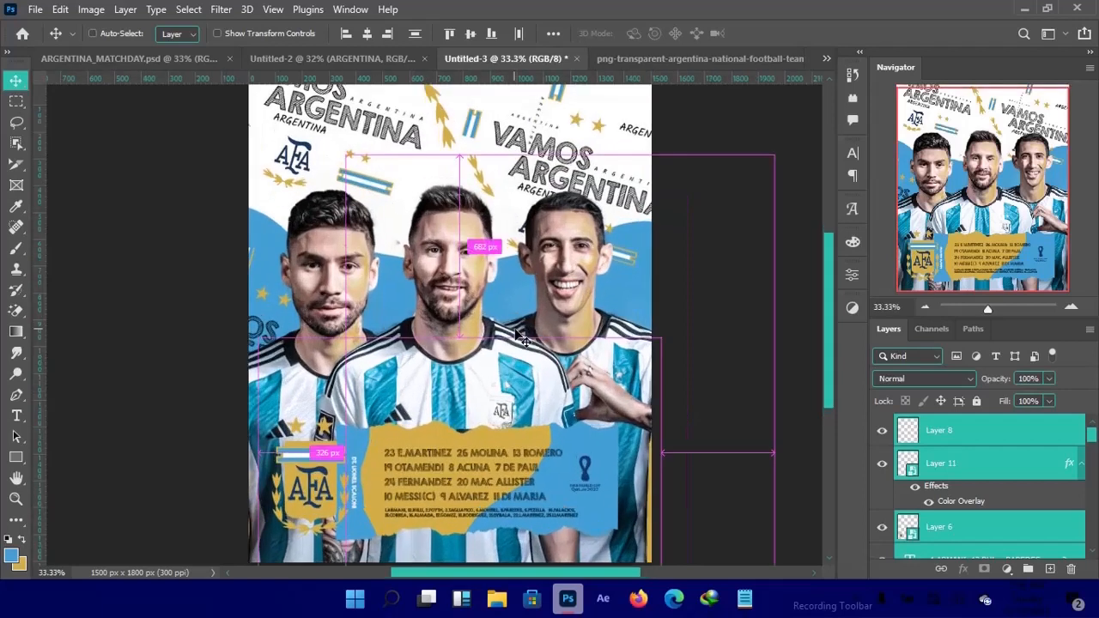
{"action": "scroll", "coordinate": [518, 336], "scroll_direction": "down", "scroll_amount": 2}
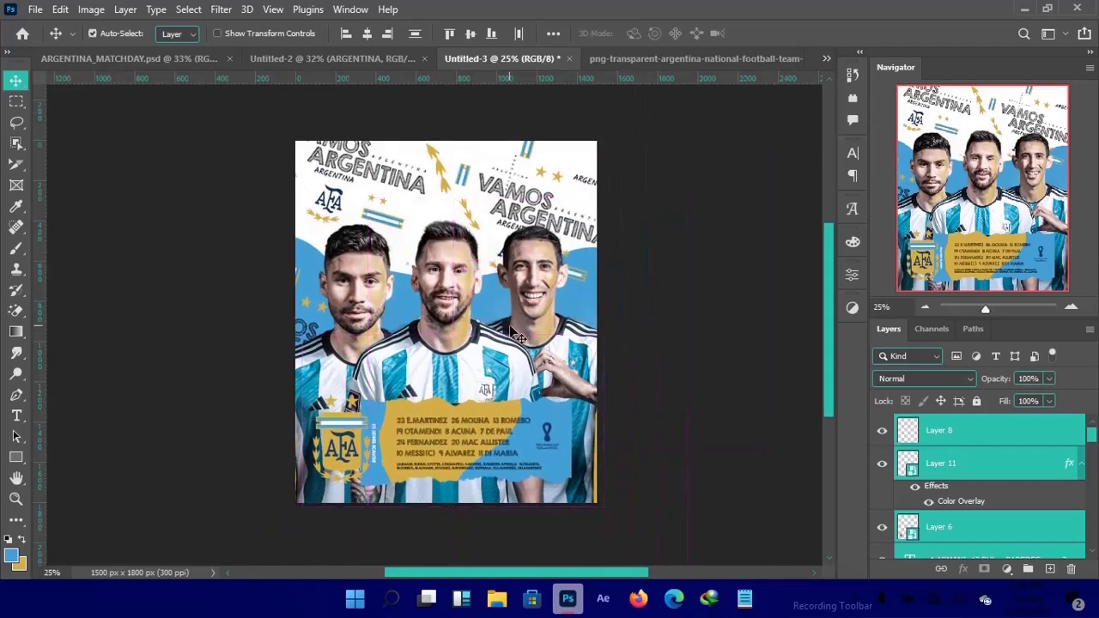
{"action": "key", "text": "ctrl"}
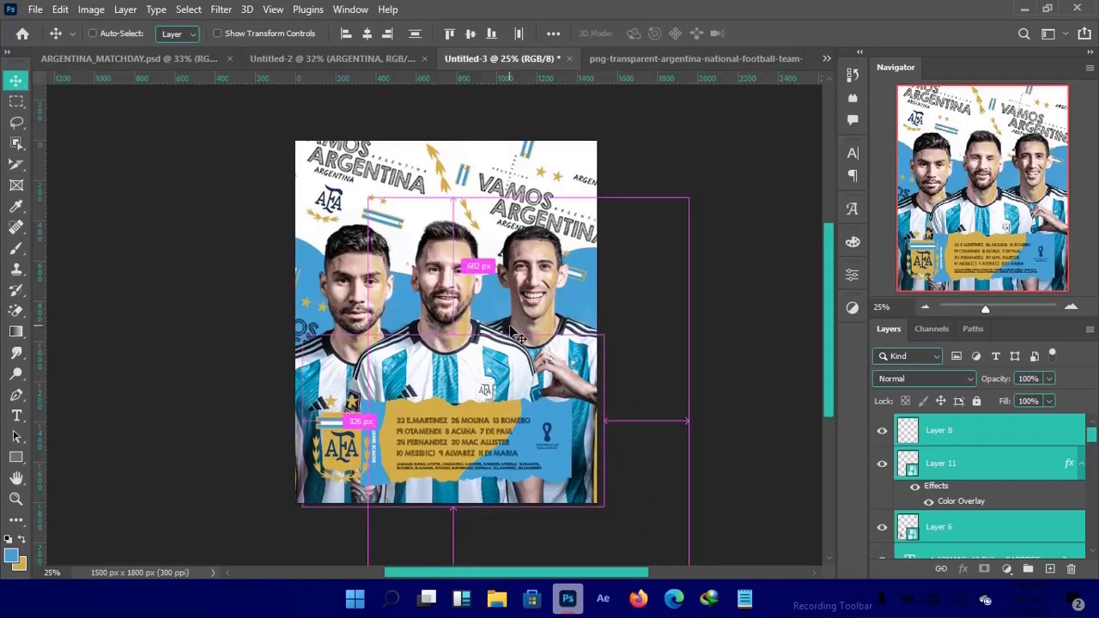
{"action": "scroll", "coordinate": [519, 335], "scroll_direction": "up", "scroll_amount": 1}
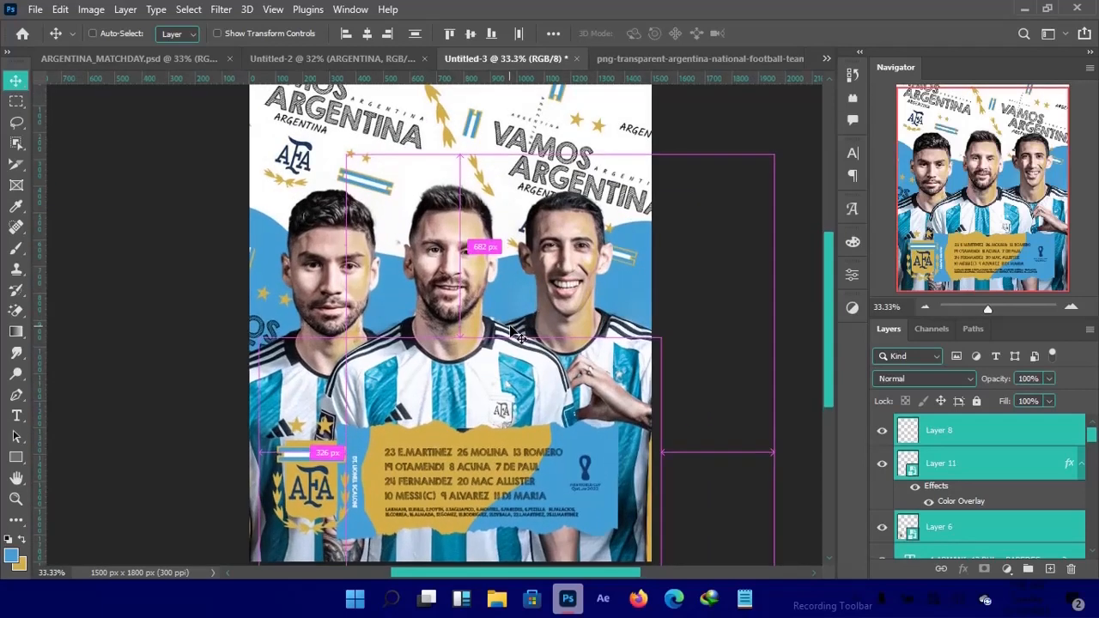
{"action": "key", "text": "Tab"}
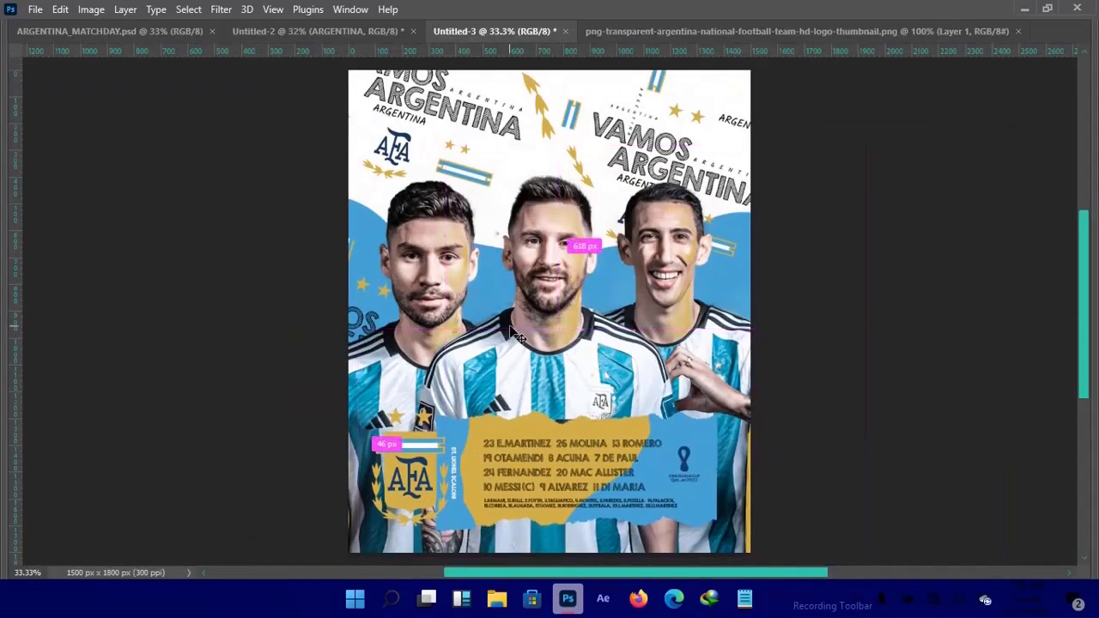
{"action": "scroll", "coordinate": [518, 336], "scroll_direction": "down", "scroll_amount": 1}
{"action": "scroll", "coordinate": [519, 336], "scroll_direction": "up", "scroll_amount": 1}
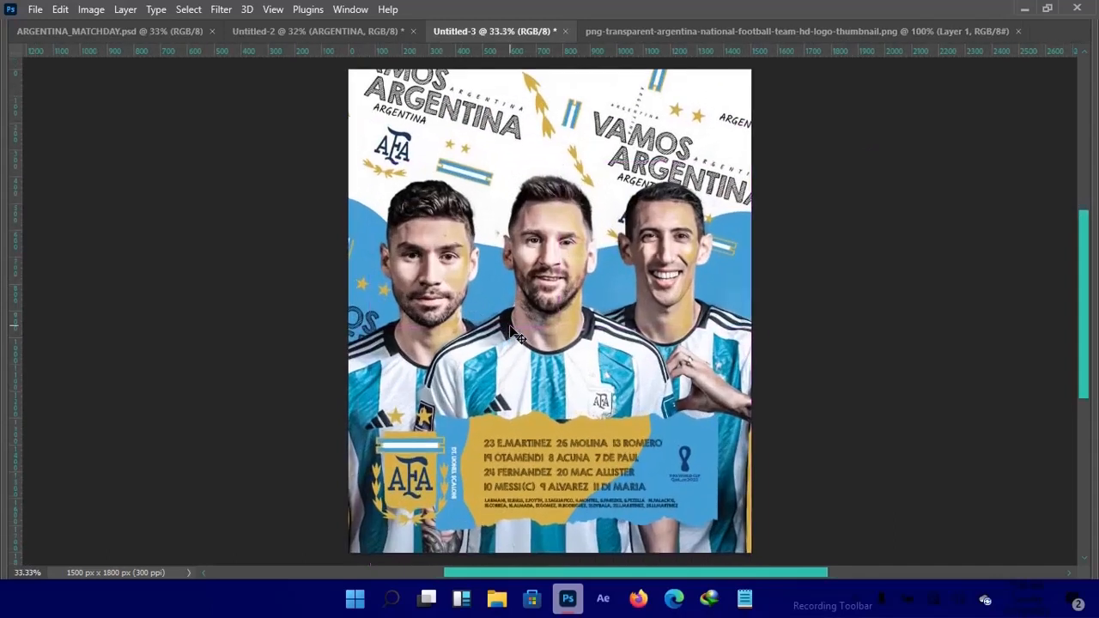
{"action": "left_click_drag", "start_coordinate": [461, 288], "coordinate": [440, 291]}
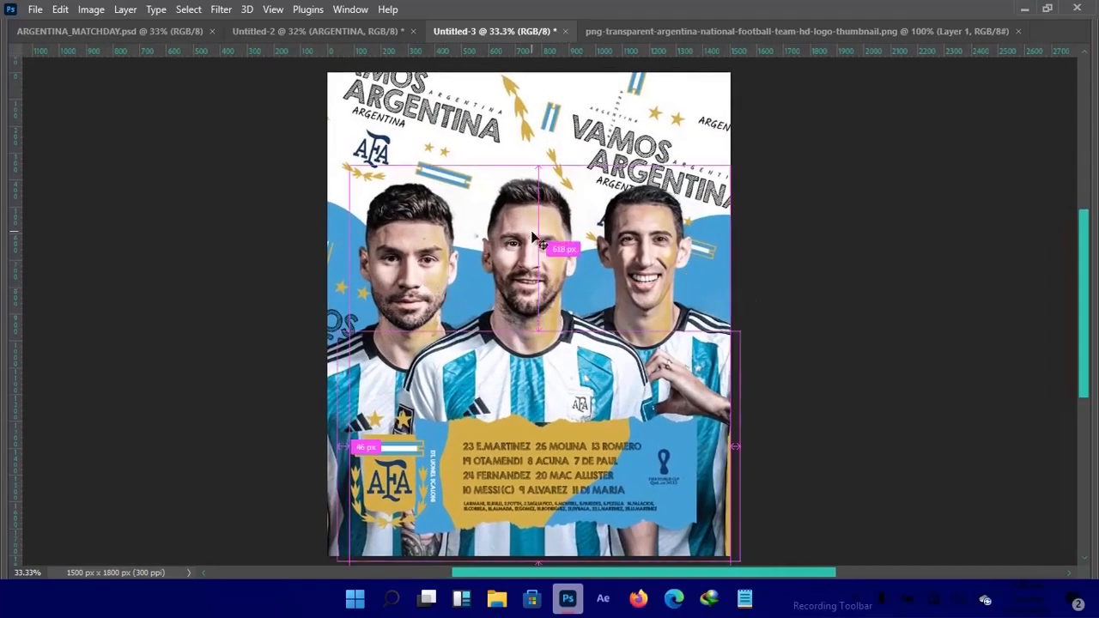
{"action": "scroll", "coordinate": [532, 232], "scroll_direction": "up", "scroll_amount": 1}
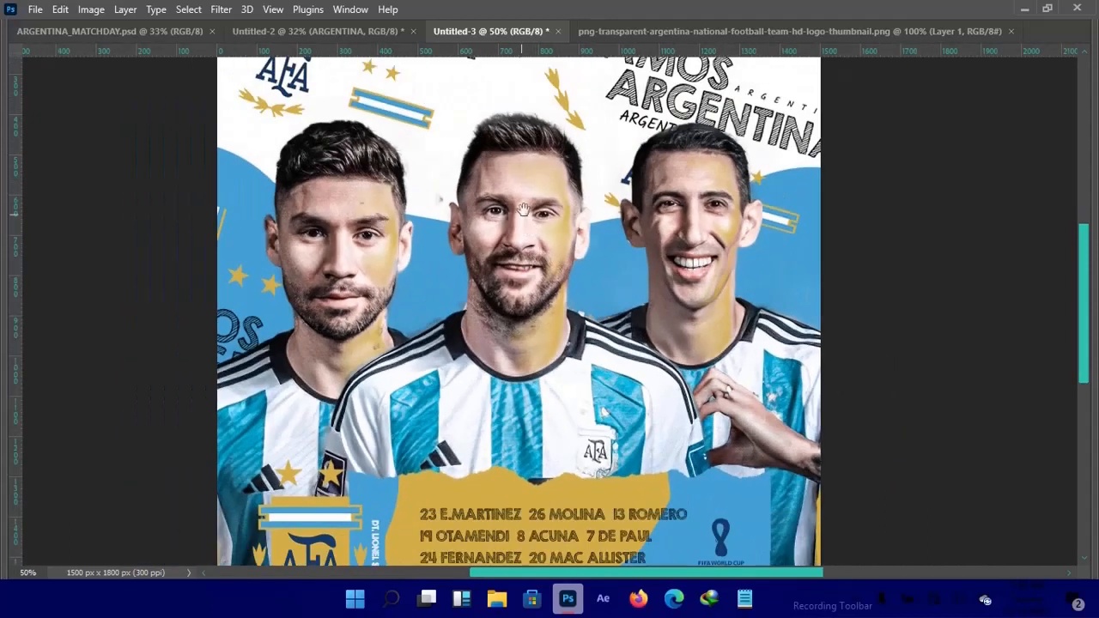
{"action": "left_click_drag", "start_coordinate": [522, 200], "coordinate": [540, 407]}
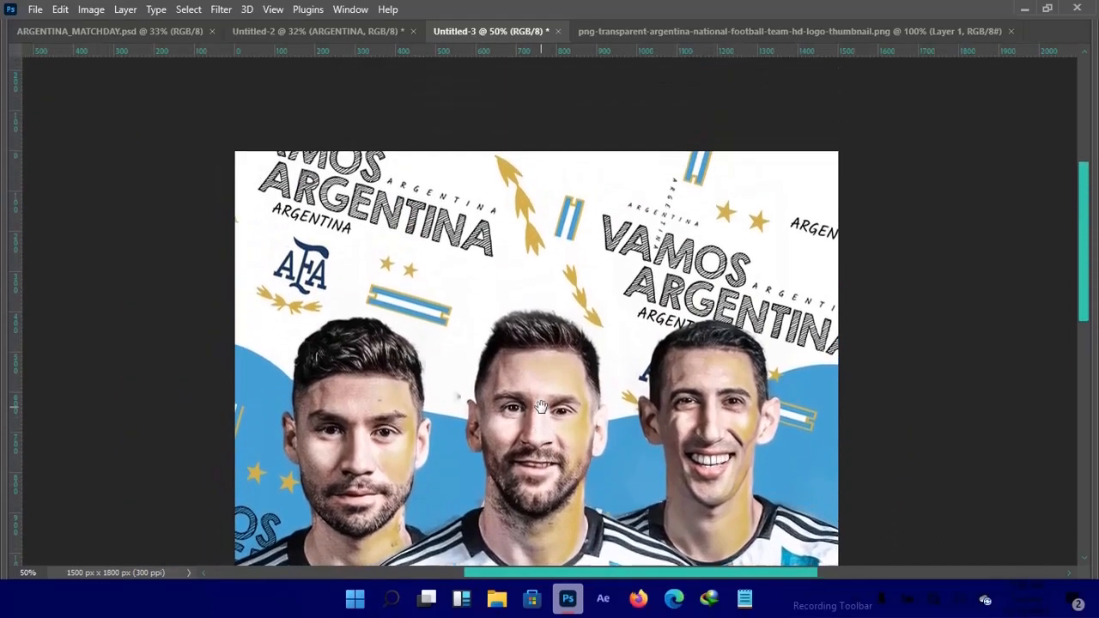
{"action": "scroll", "coordinate": [541, 407], "scroll_direction": "down", "scroll_amount": 6}
{"action": "scroll", "coordinate": [528, 403], "scroll_direction": "right", "scroll_amount": 1}
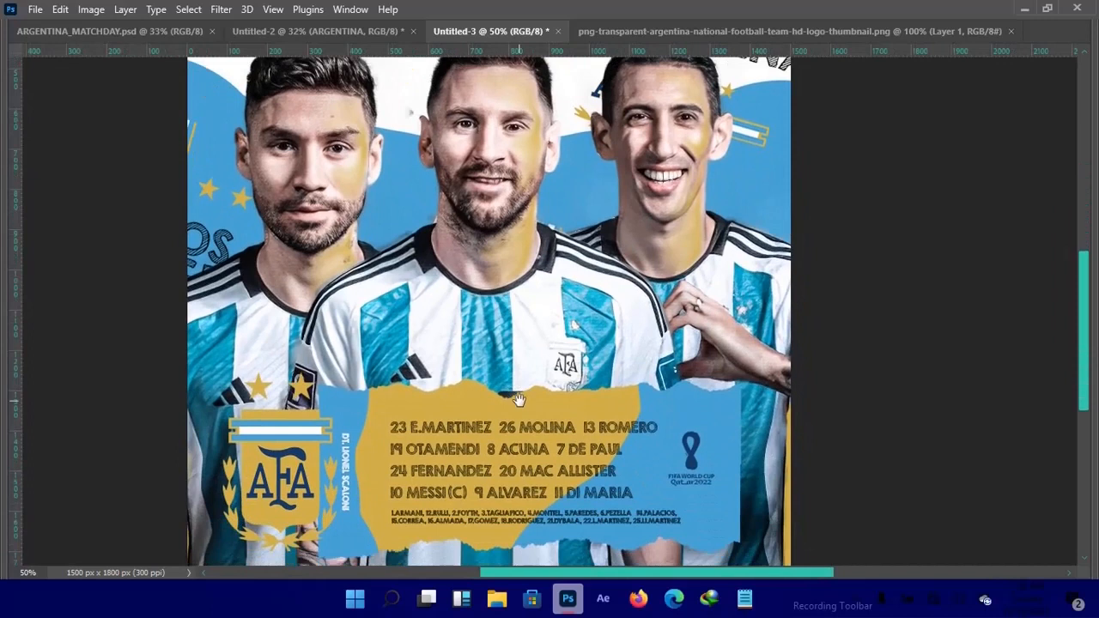
{"action": "scroll", "coordinate": [527, 392], "scroll_direction": "down", "scroll_amount": 1}
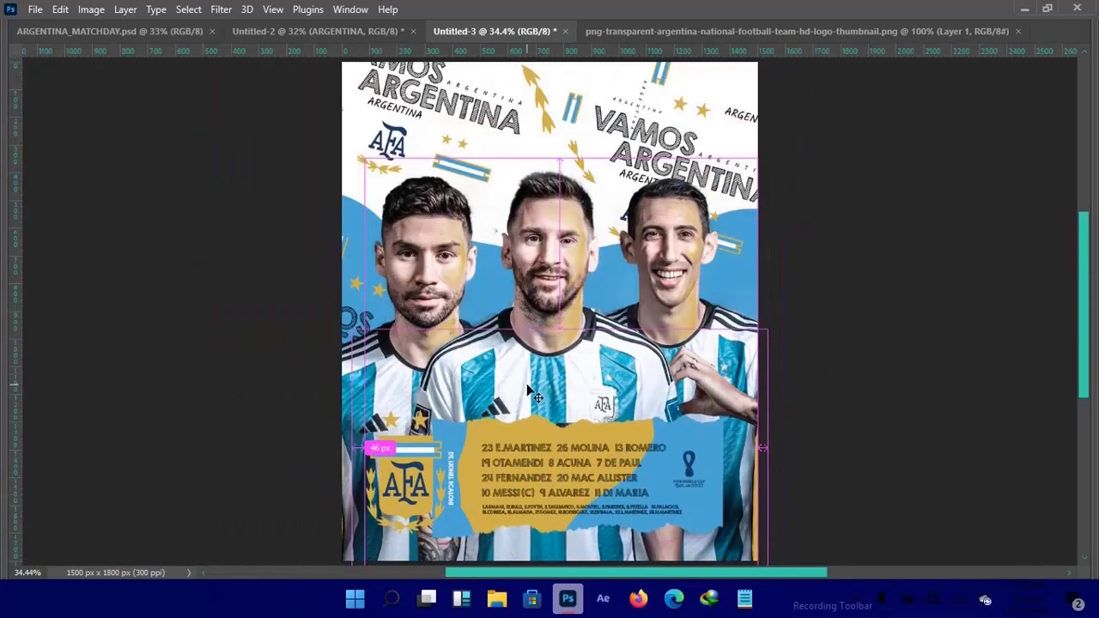